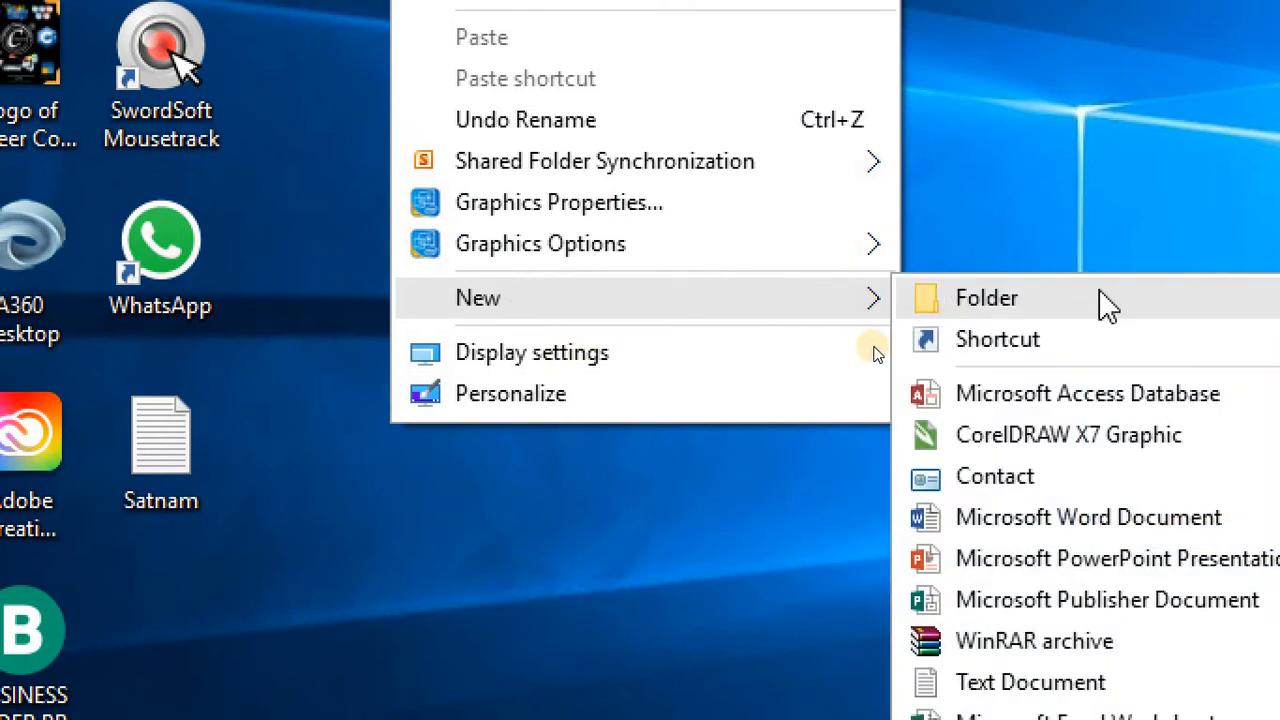
Create a new folder on the desktop and name it with a person's first name.
left_click(1139, 296)
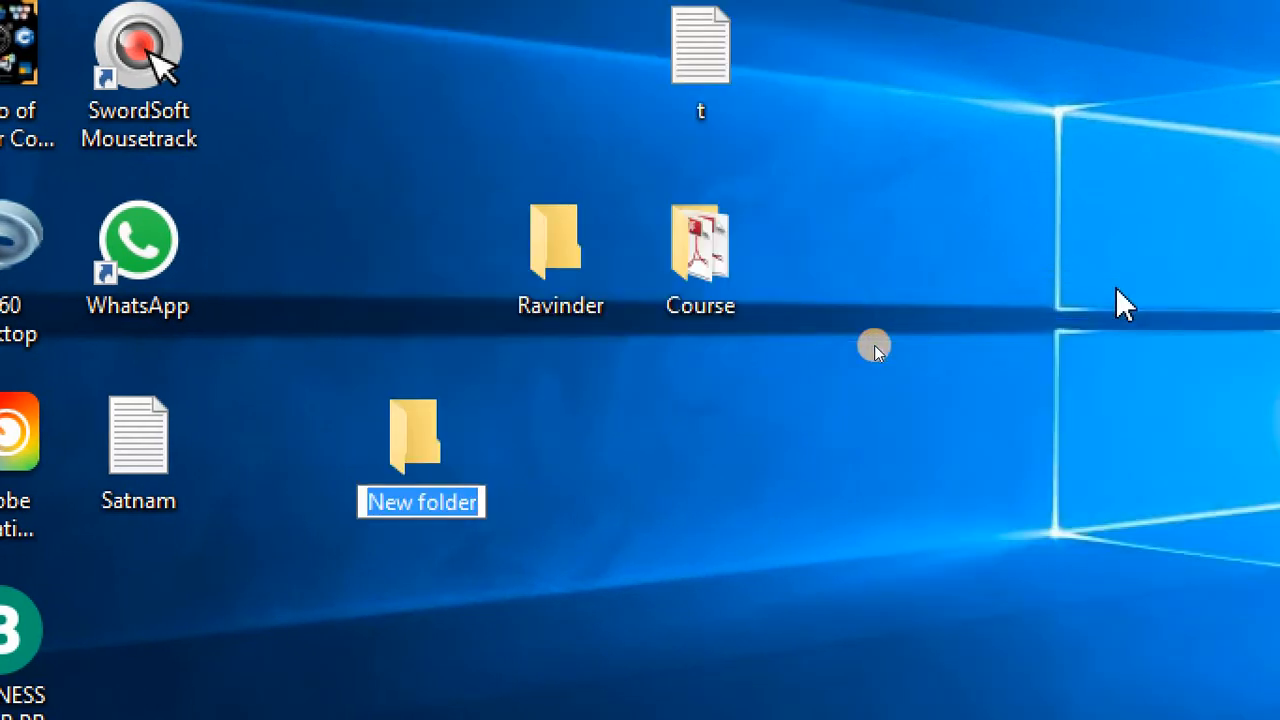
type("mahesh")
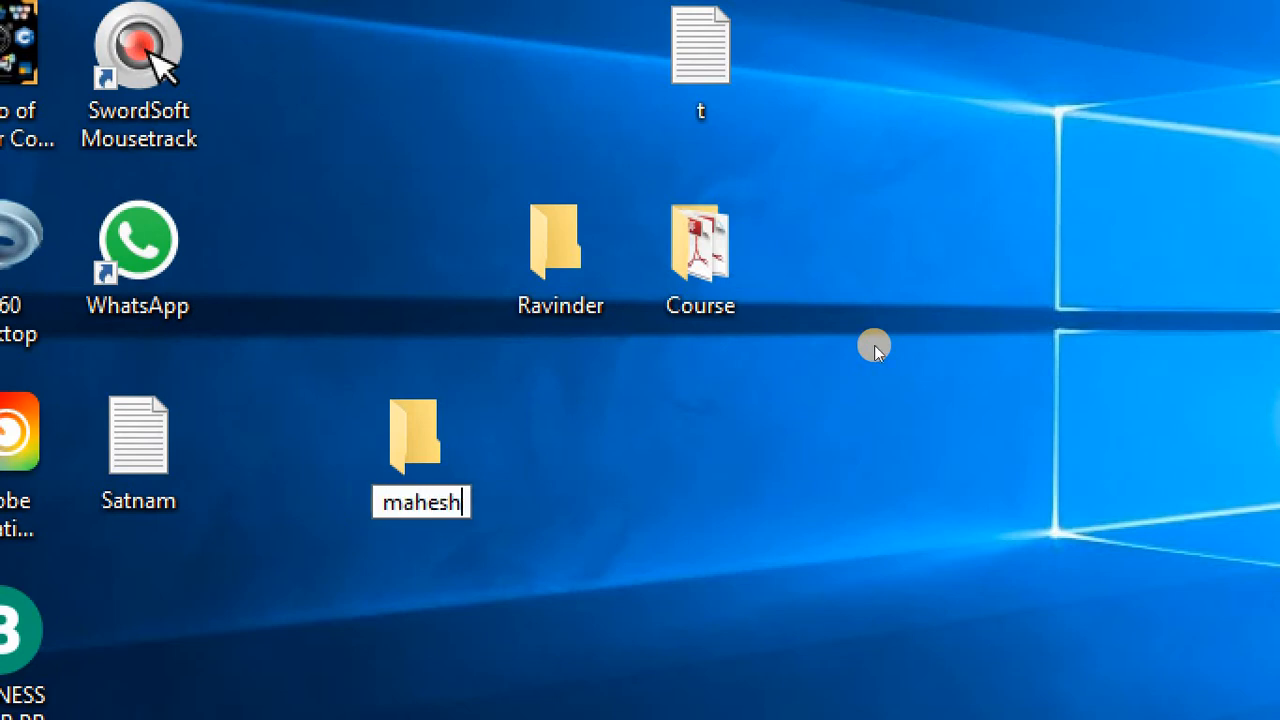
key("Return")
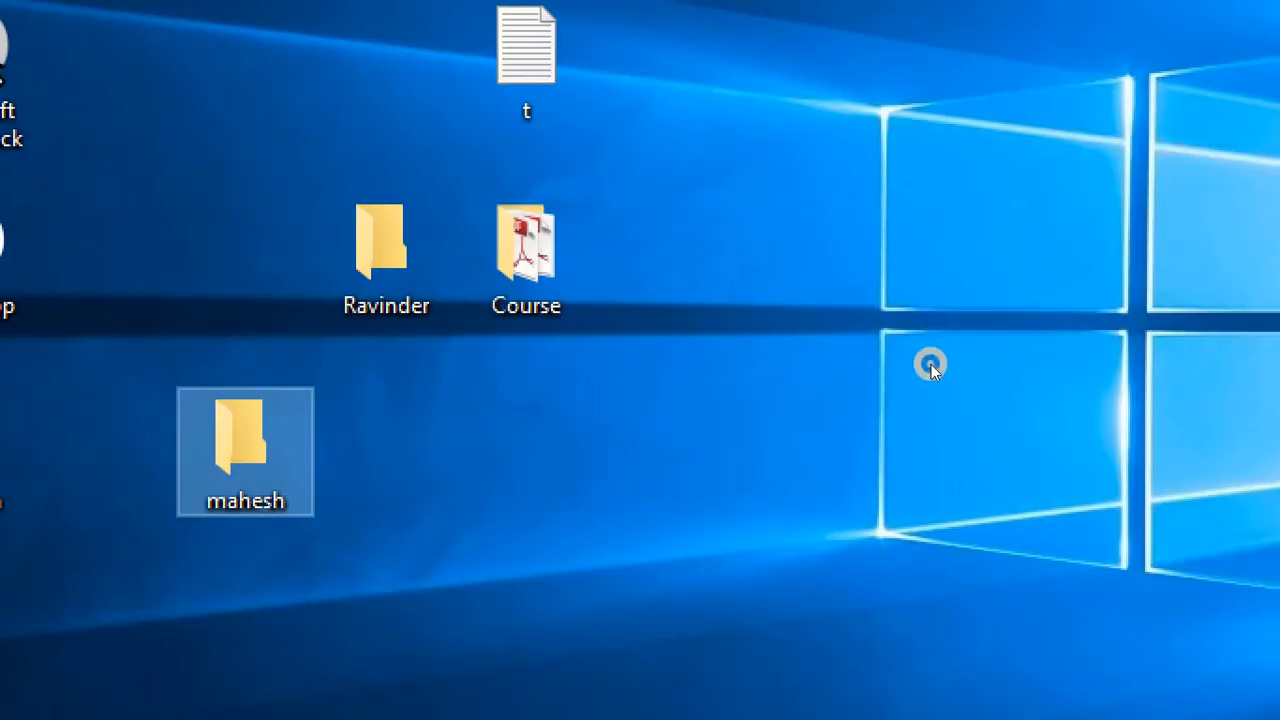
right_click(1228, 326)
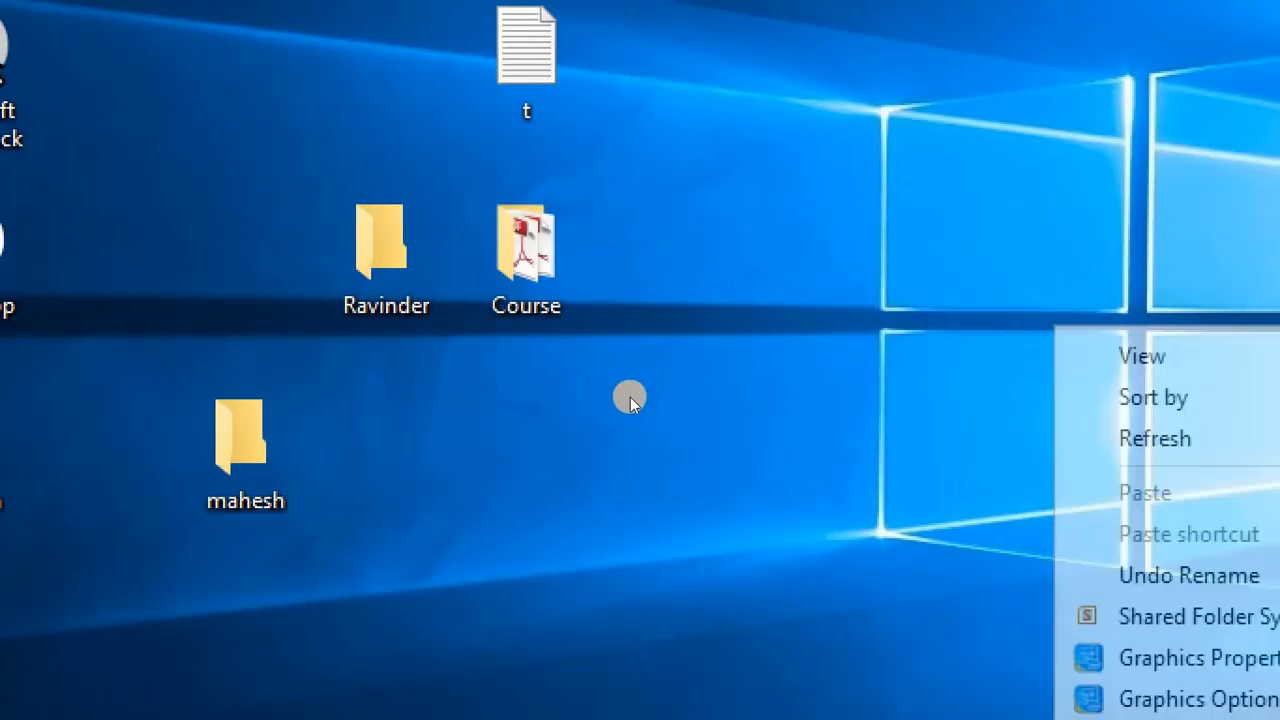
right_click(161, 332)
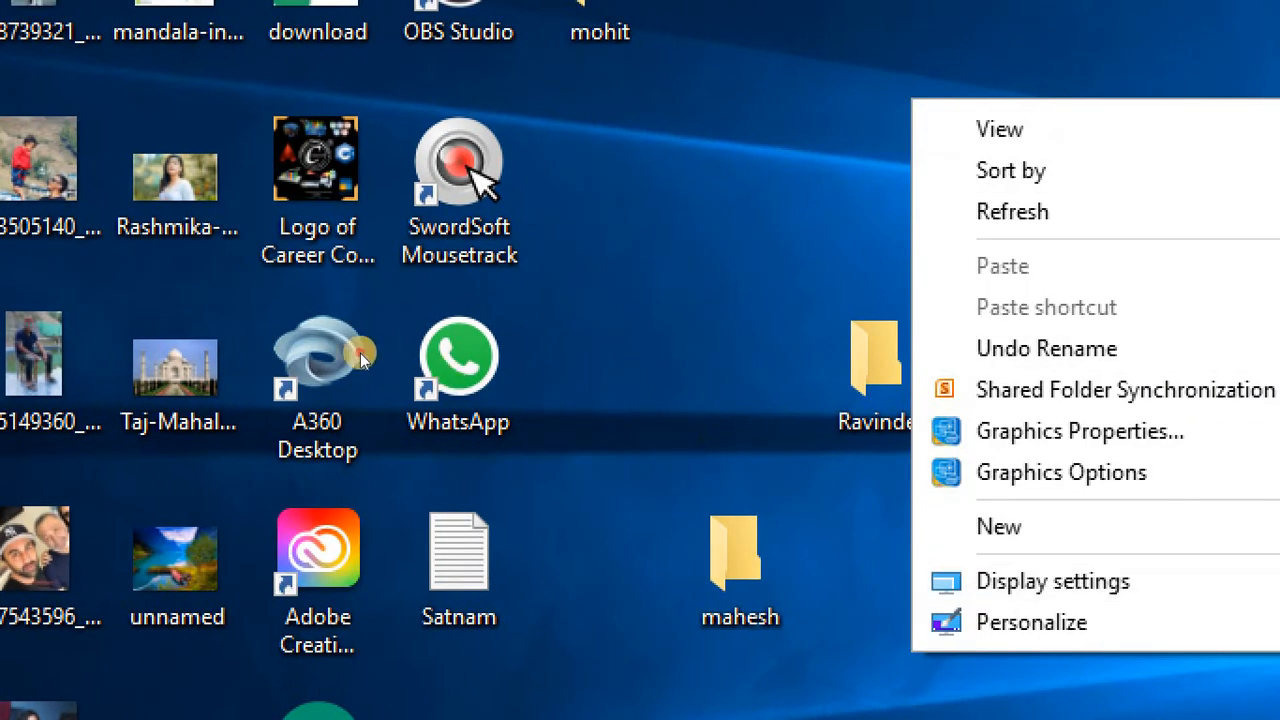
left_click(430, 345)
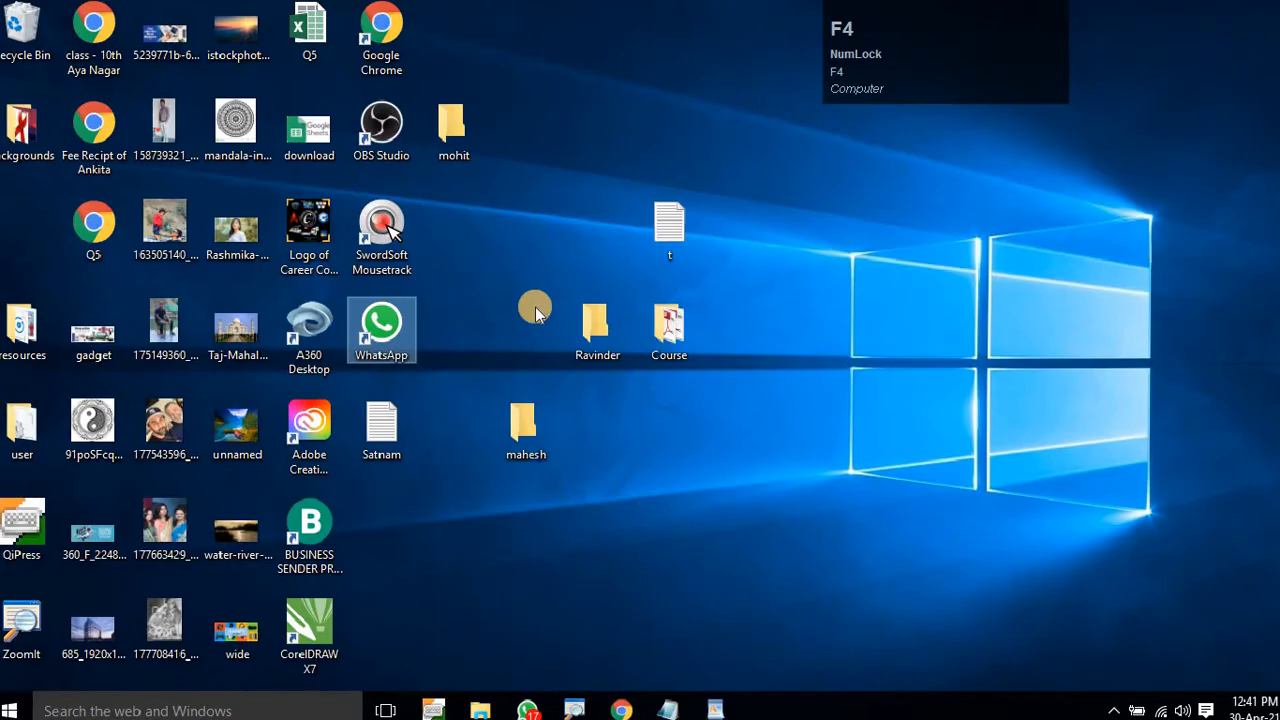
left_click(1178, 415)
key("F4")
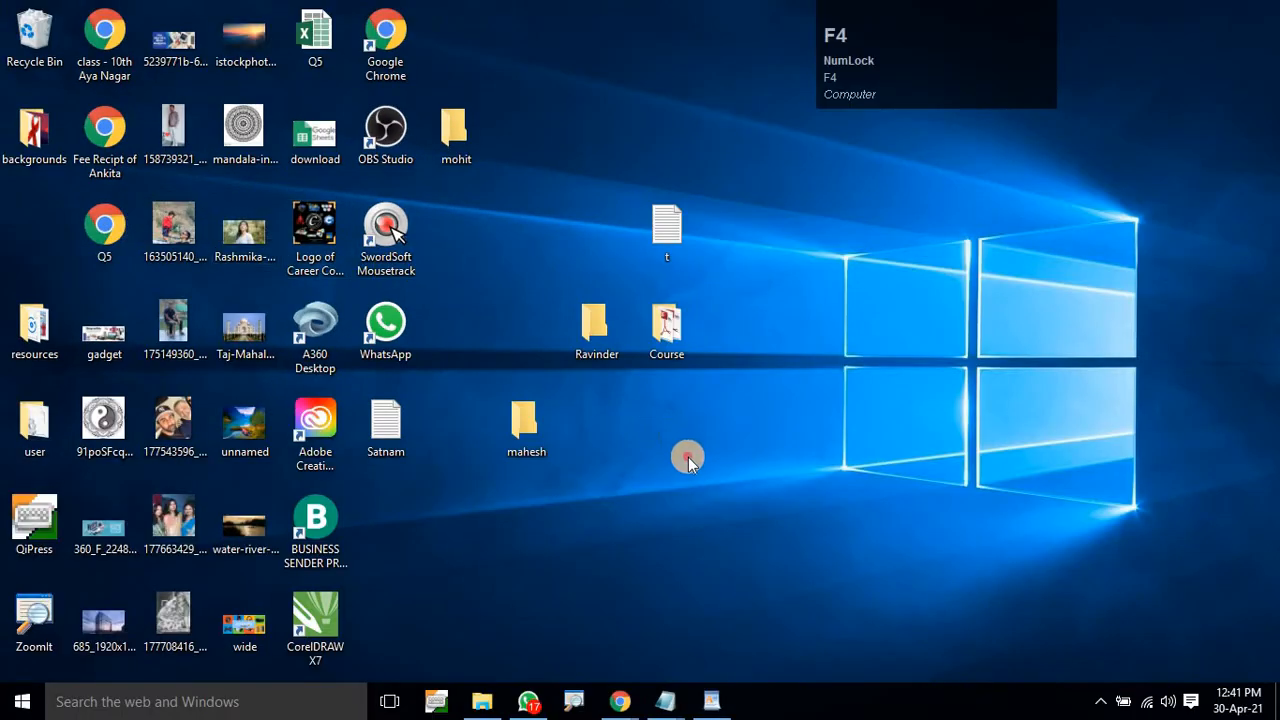
Line up the t file, the Course folder and the two other loose folders with the existing desktop icon columns.
left_click_drag(687, 451, 505, 201)
left_click_drag(563, 306, 457, 422)
left_click(590, 499)
left_click_drag(532, 337, 460, 245)
left_click_drag(526, 420, 460, 335)
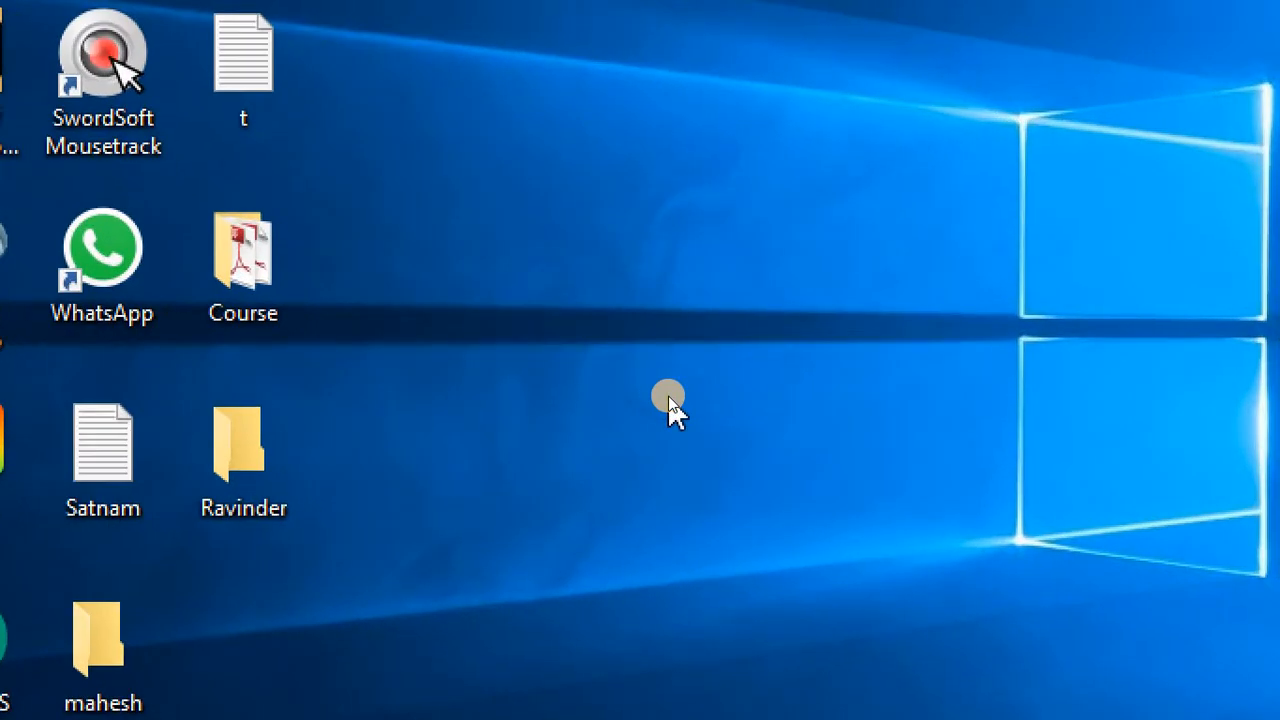
right_click(676, 398)
left_click(662, 355)
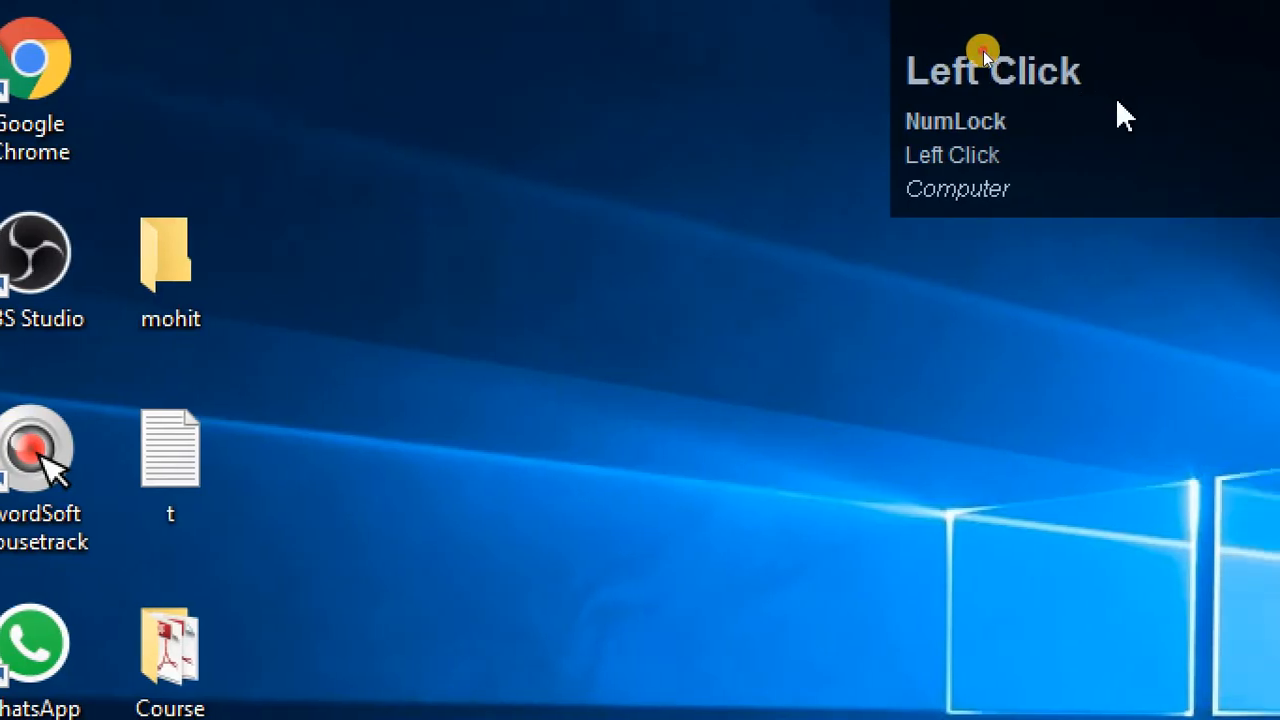
Try to create a new folder directly on the desktop.
left_click_drag(1117, 102, 614, 149)
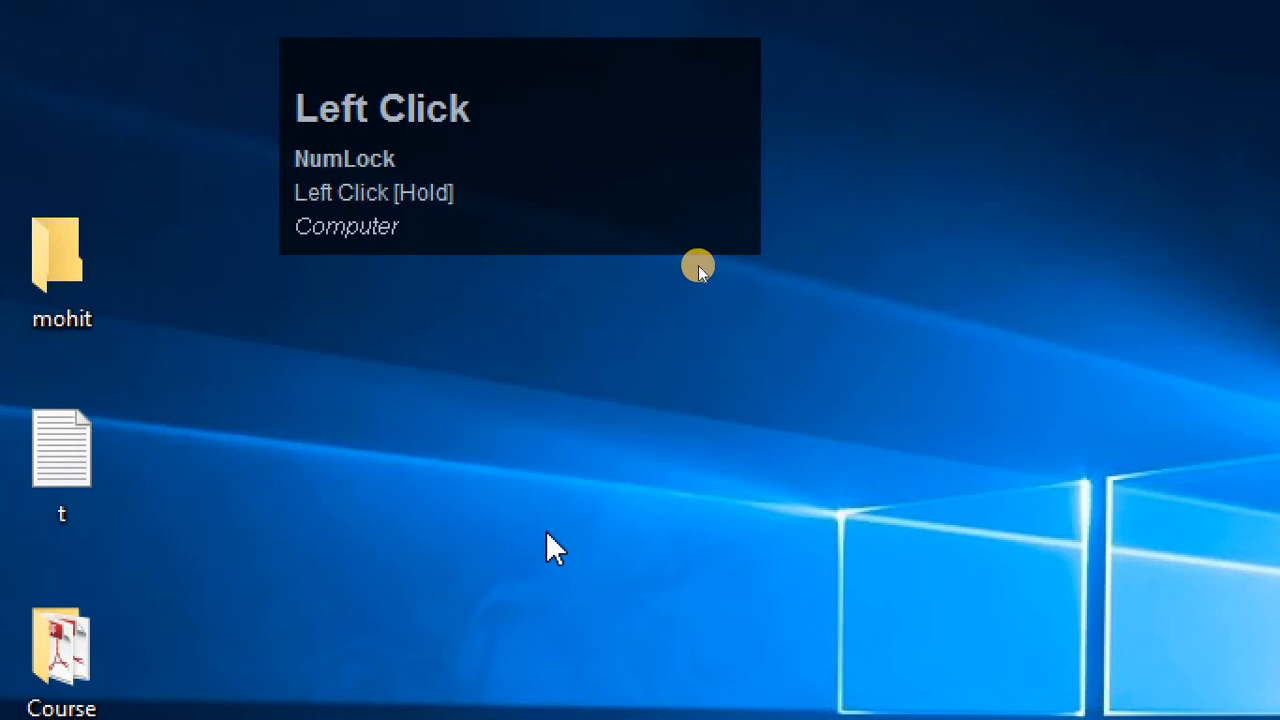
key("ctrl")
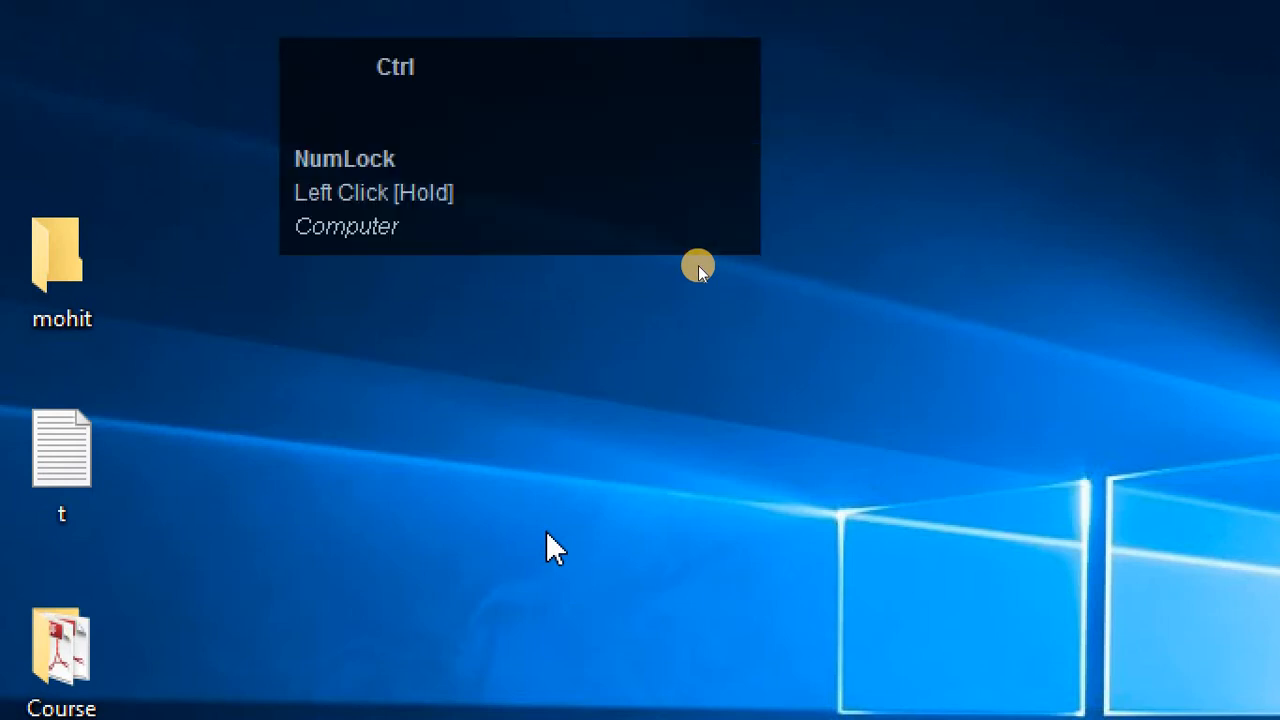
key("ctrl+shift+n")
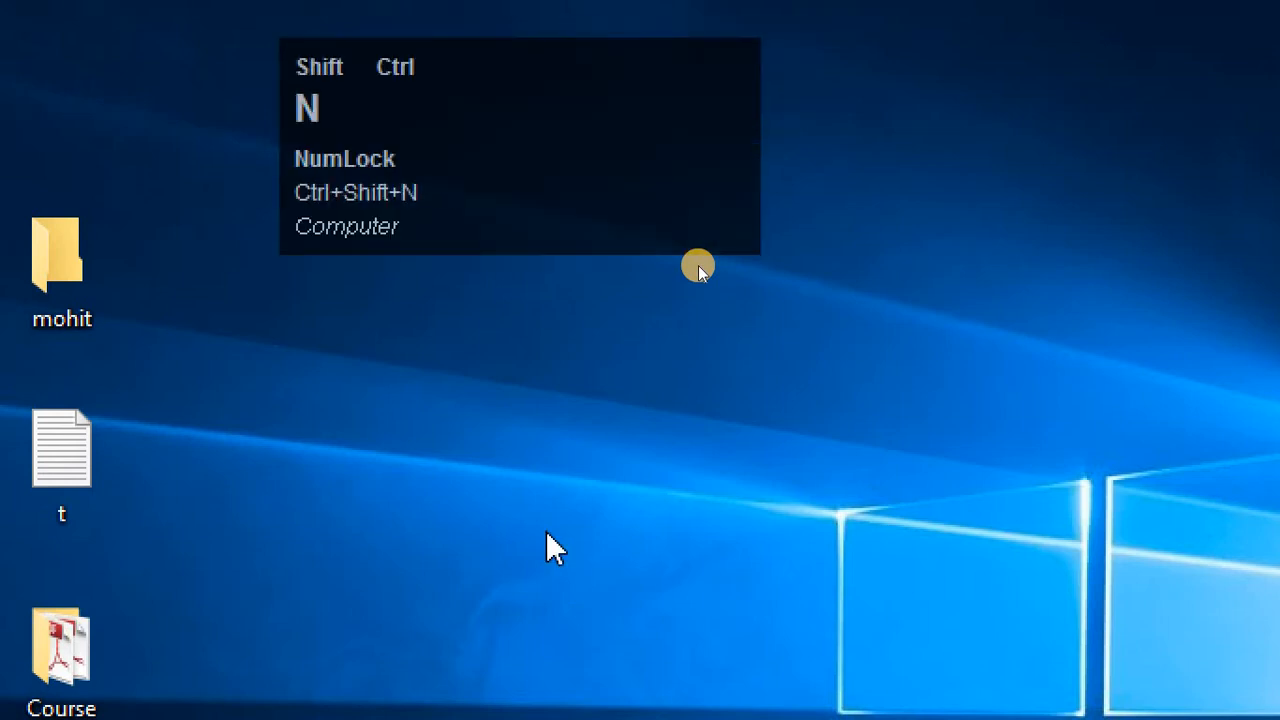
key("ctrl+alt+m")
key("ctrl+alt+n")
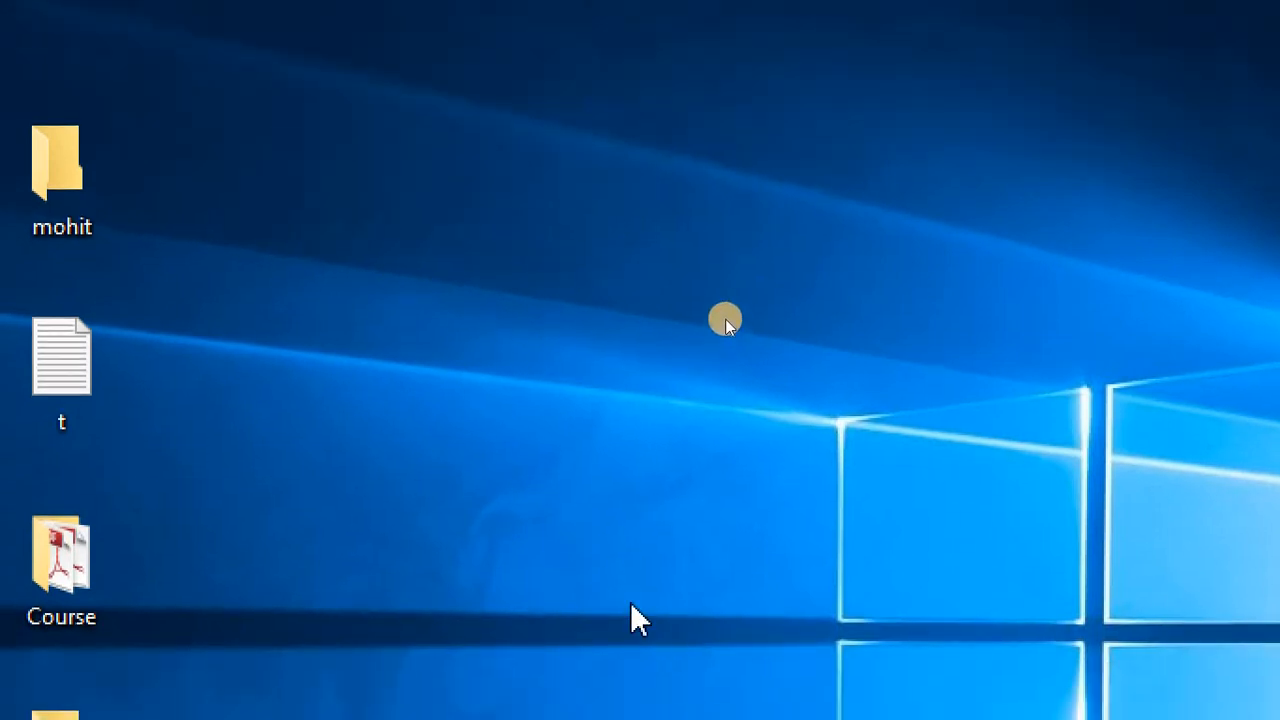
key("F4")
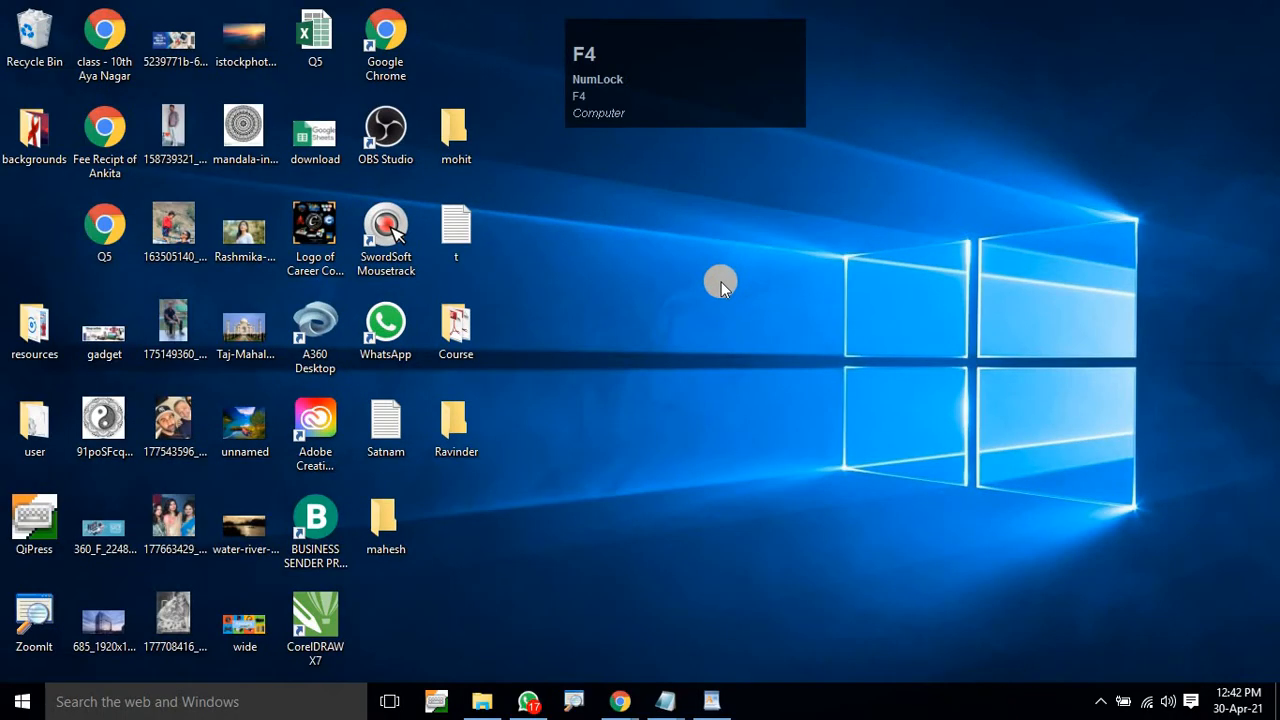
key("ctrl")
key("ctrl+alt+n")
key("ctrl+shift+n")
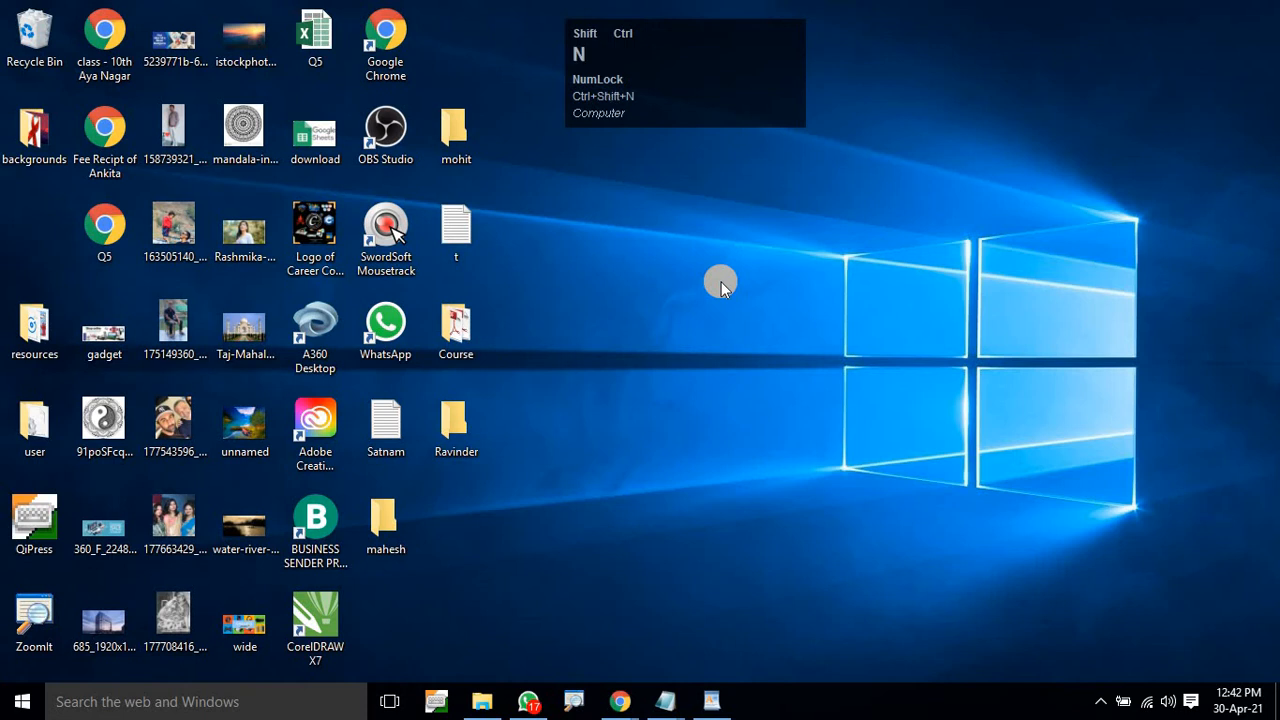
Create a new folder on the desktop and keep its default name.
left_click(972, 361)
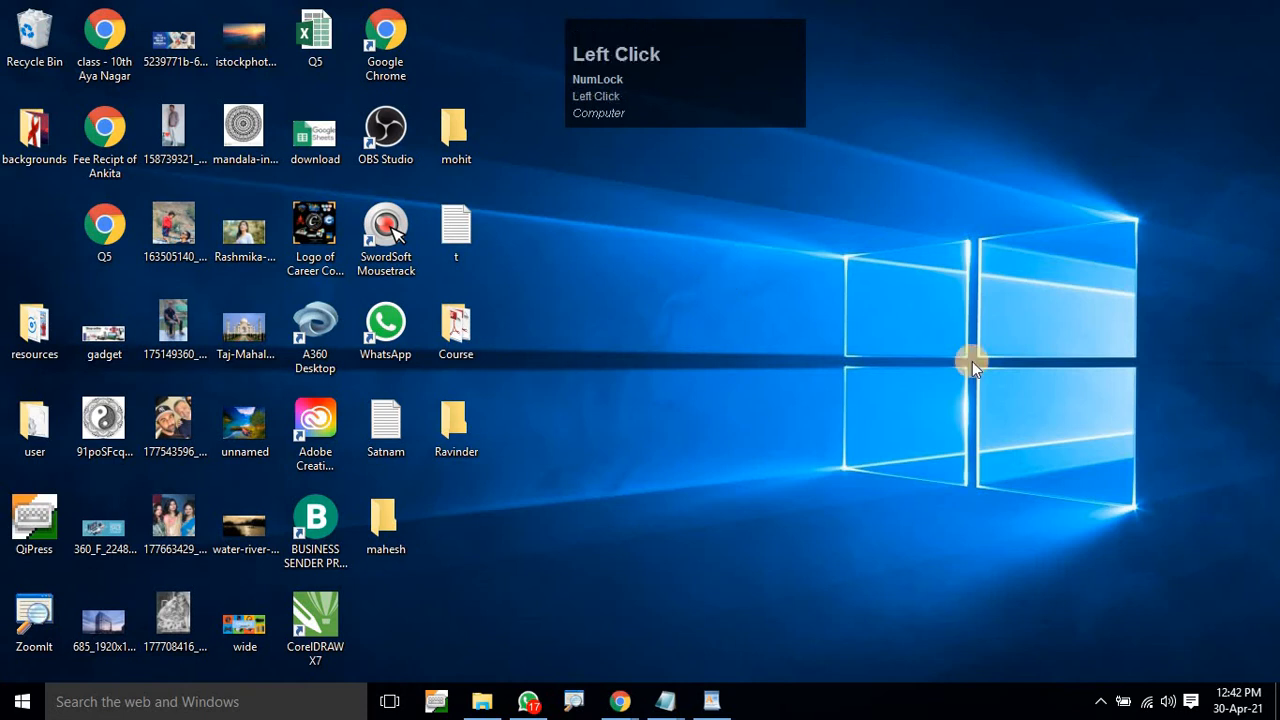
key("ctrl+shift+n")
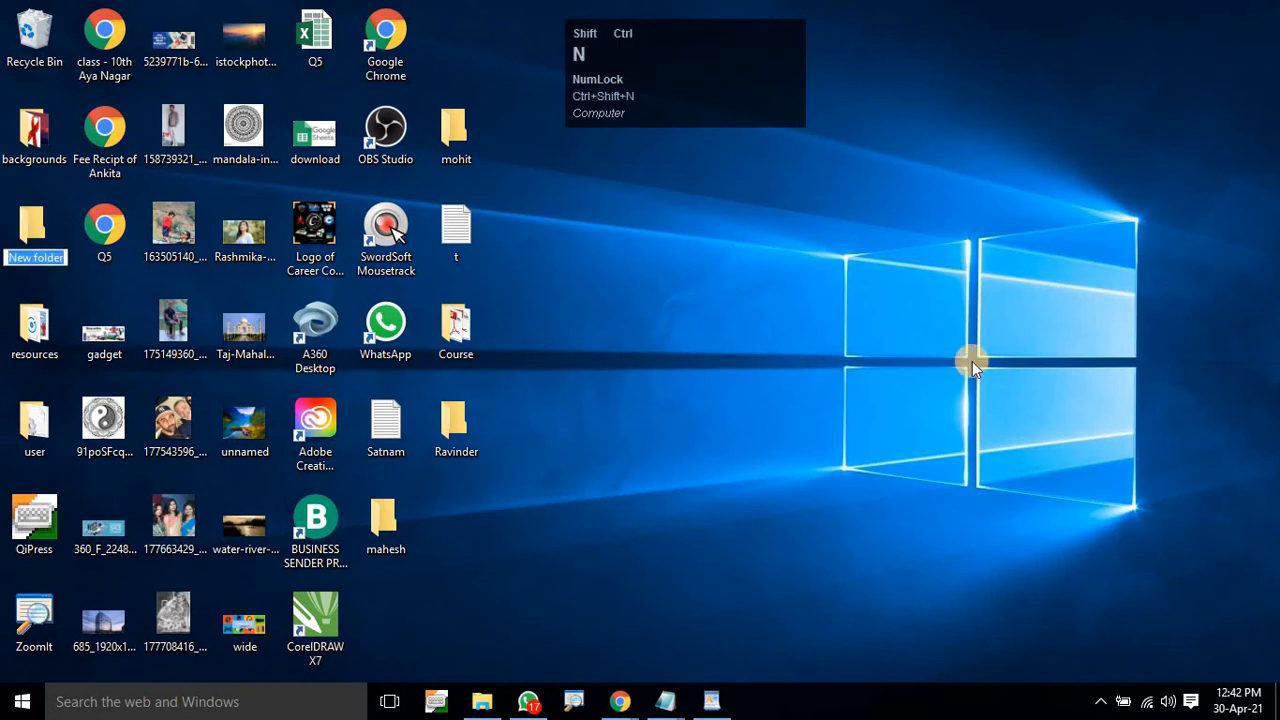
key("shift")
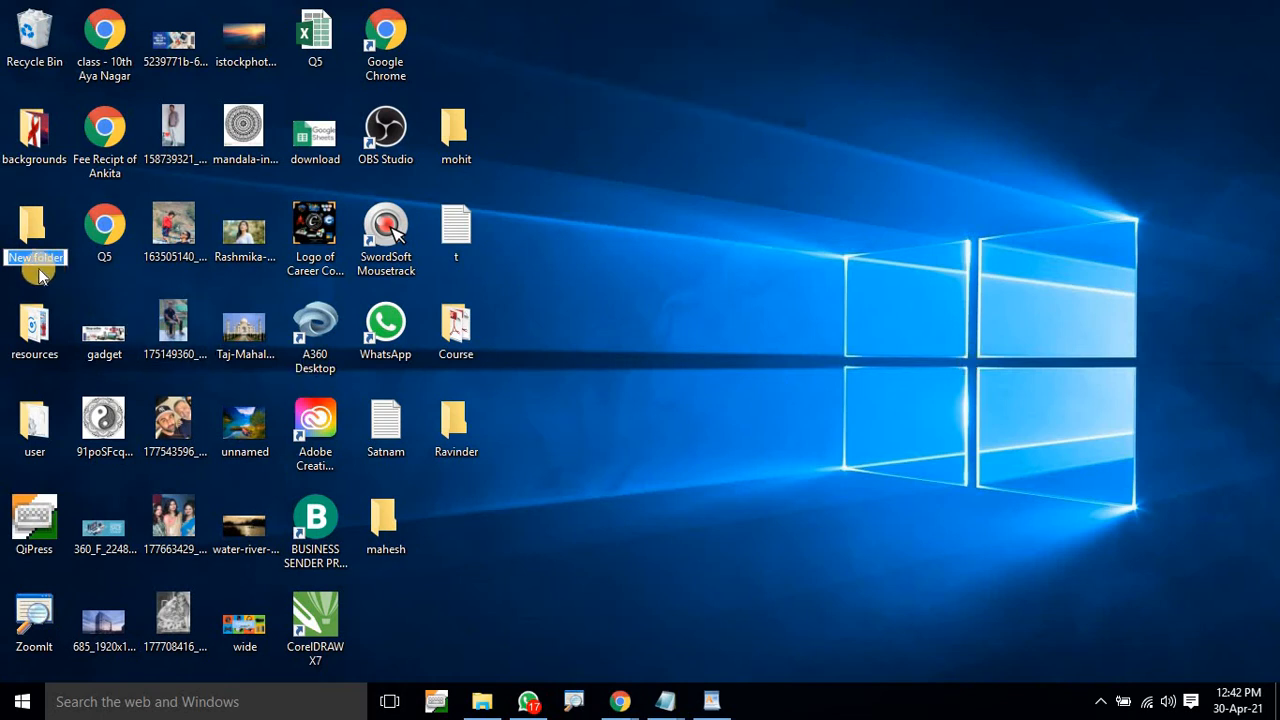
left_click(646, 354)
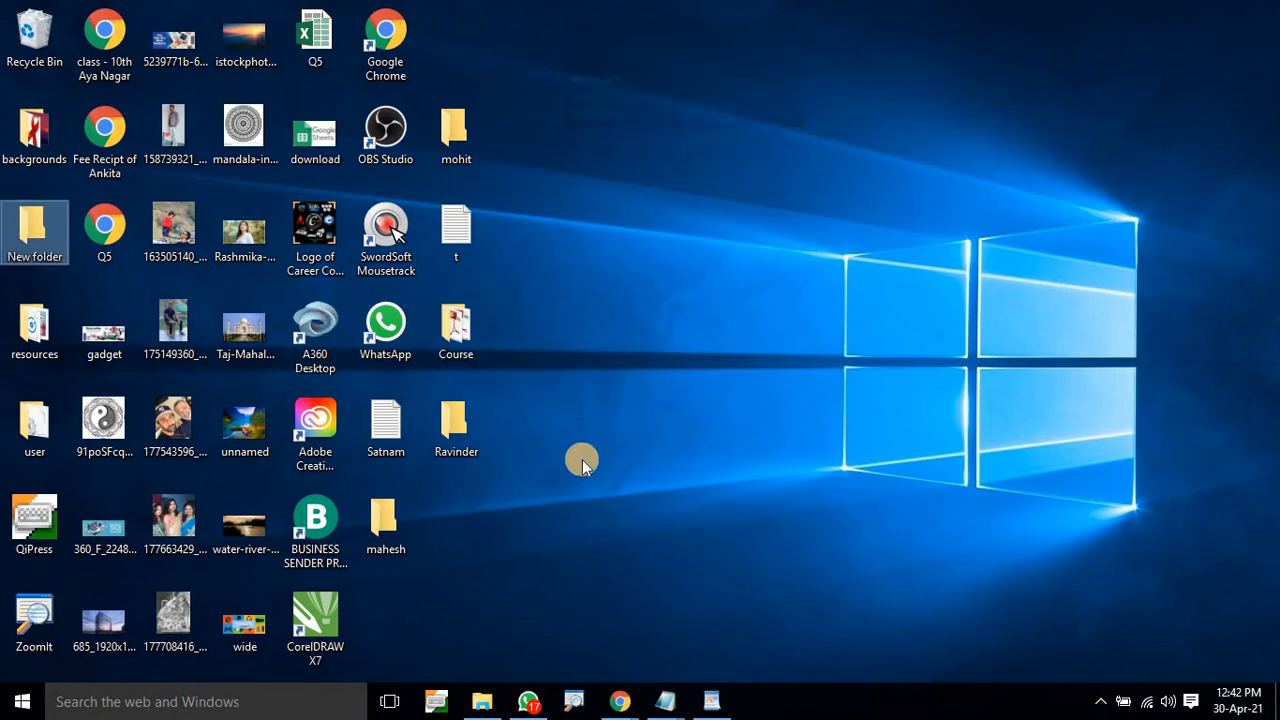
right_click(614, 371)
mouse_move(691, 393)
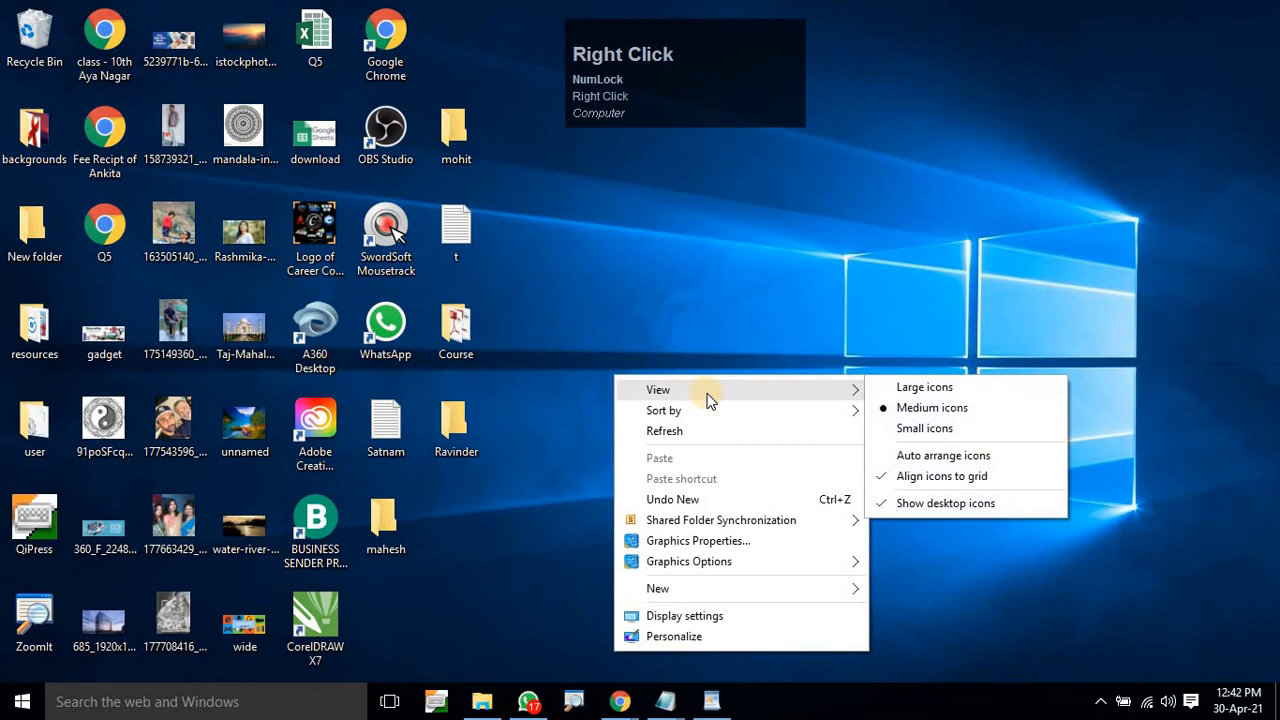
left_click(554, 279)
left_click_drag(558, 660, 3, 8)
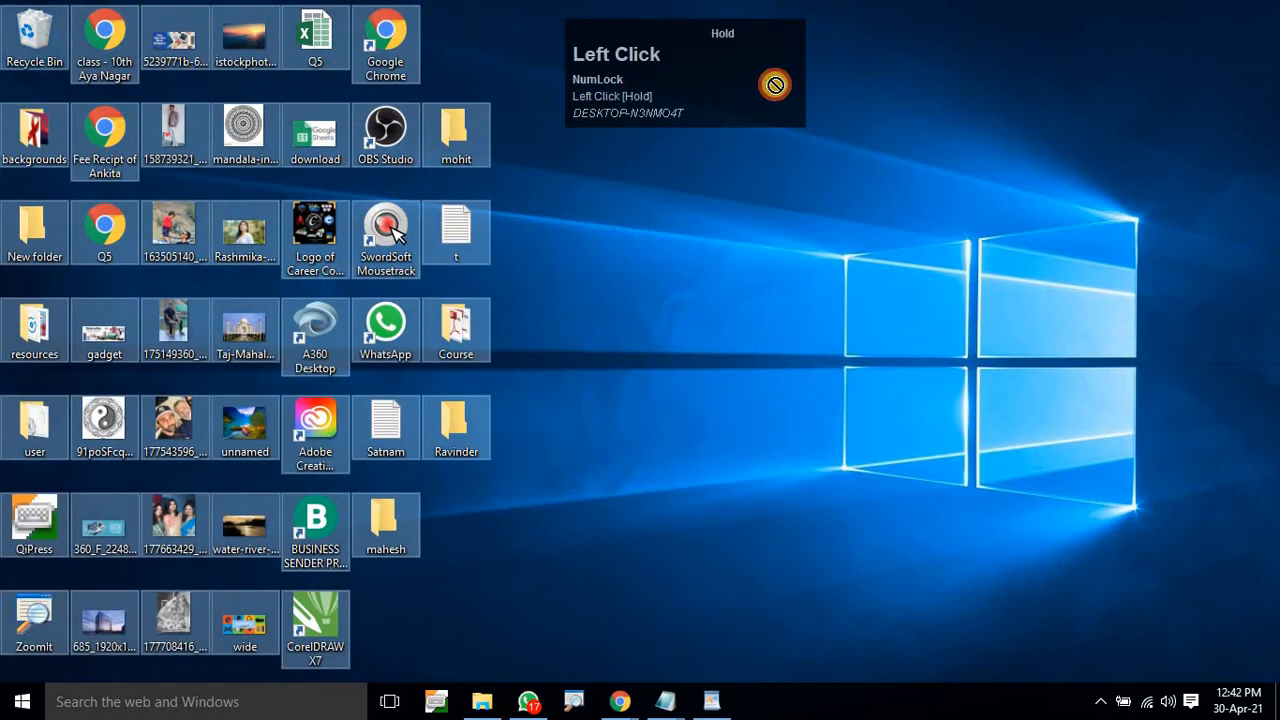
left_click(783, 195)
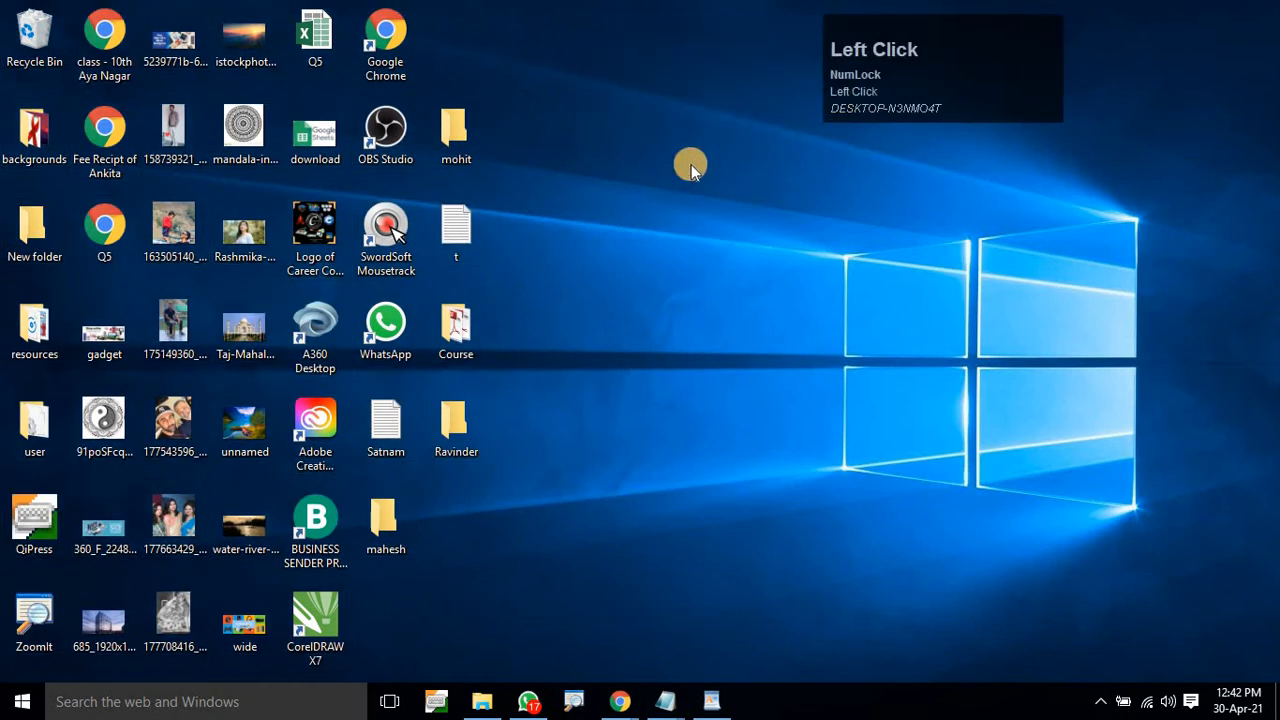
Try to create a second default-named folder on the desktop.
key("ctrl+shift")
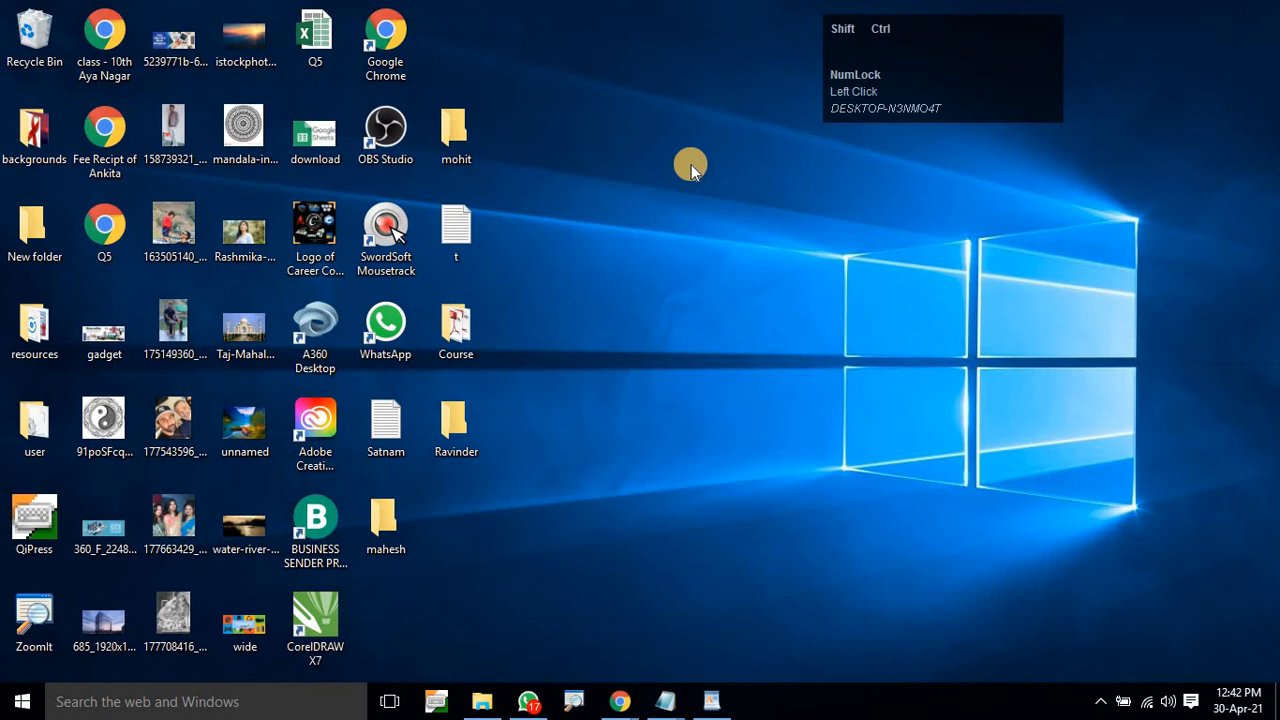
left_click_drag(845, 44, 792, 100)
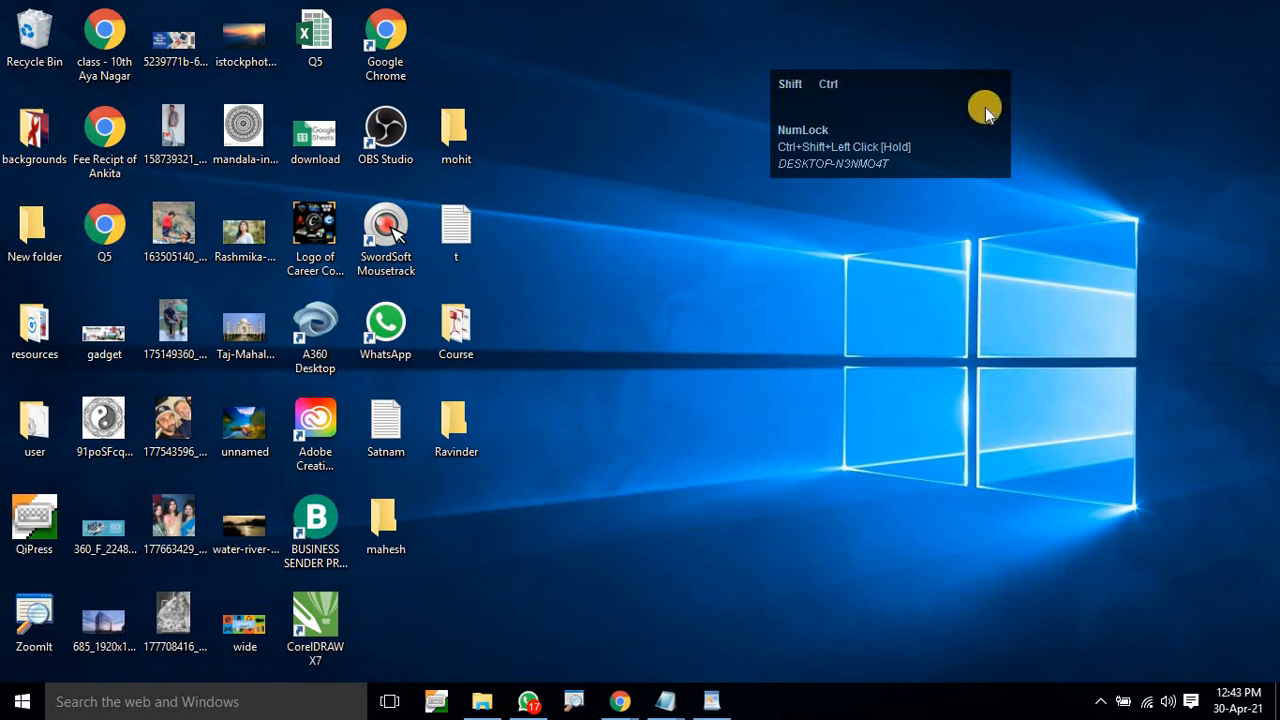
key("ctrl+shift+n")
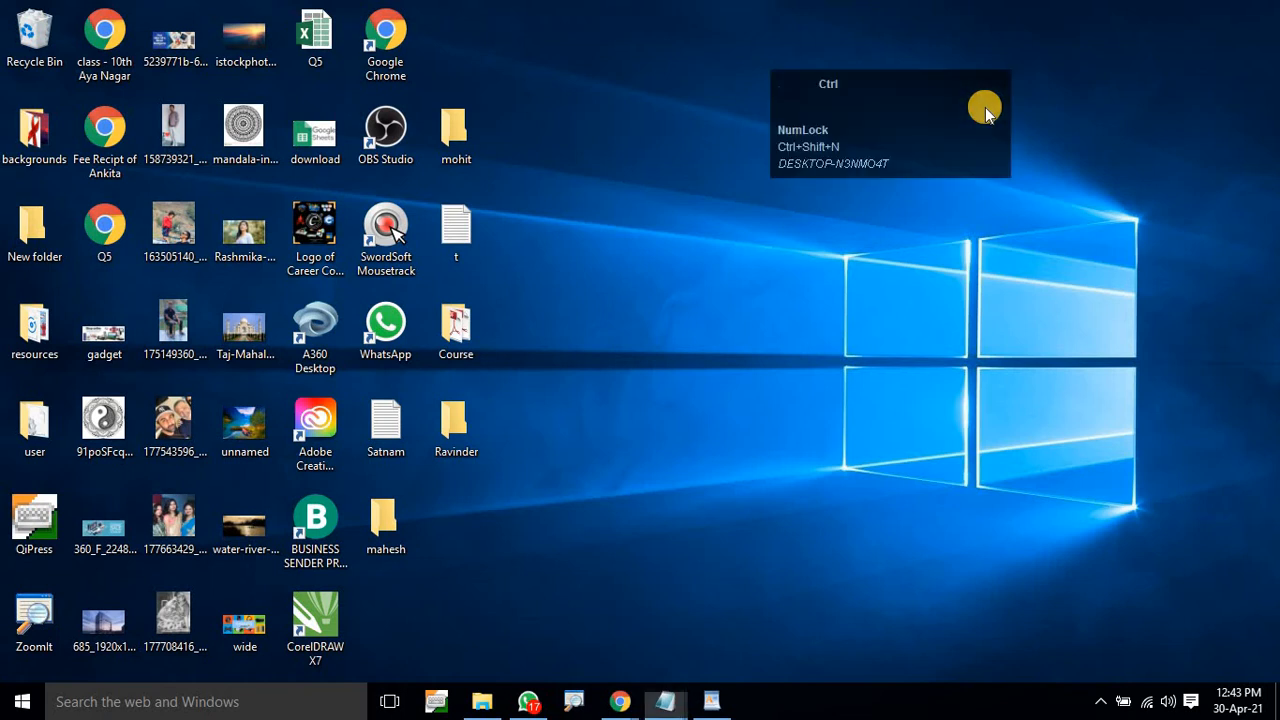
key("ctrl+shift+n")
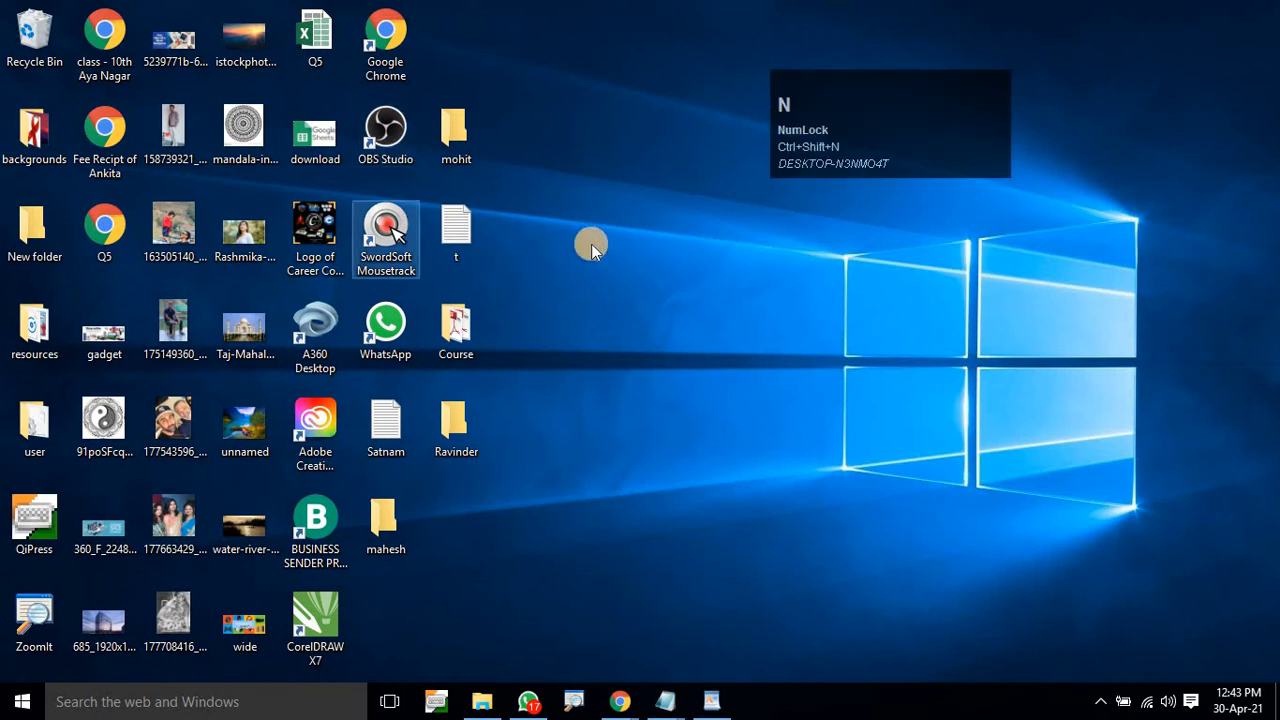
left_click(712, 273)
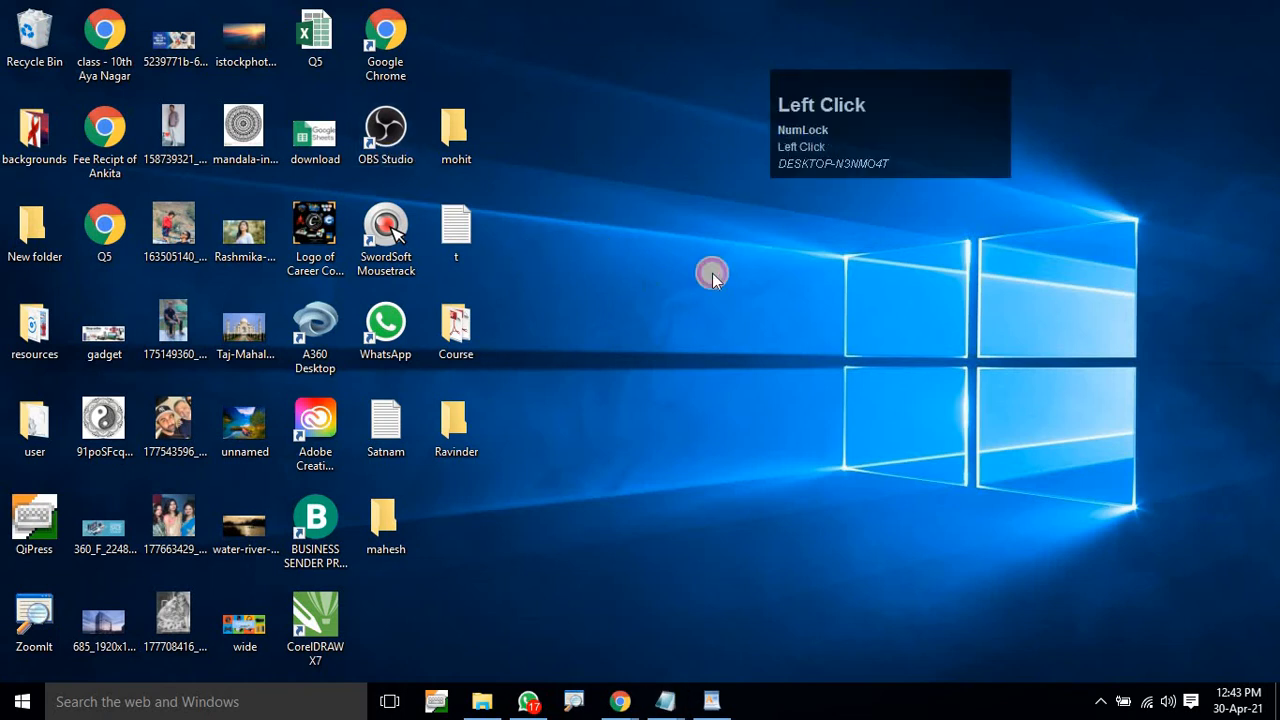
key("ctrl+shift")
key("ctrl+shift+n")
key("ctrl+shift+n")
left_click(740, 194)
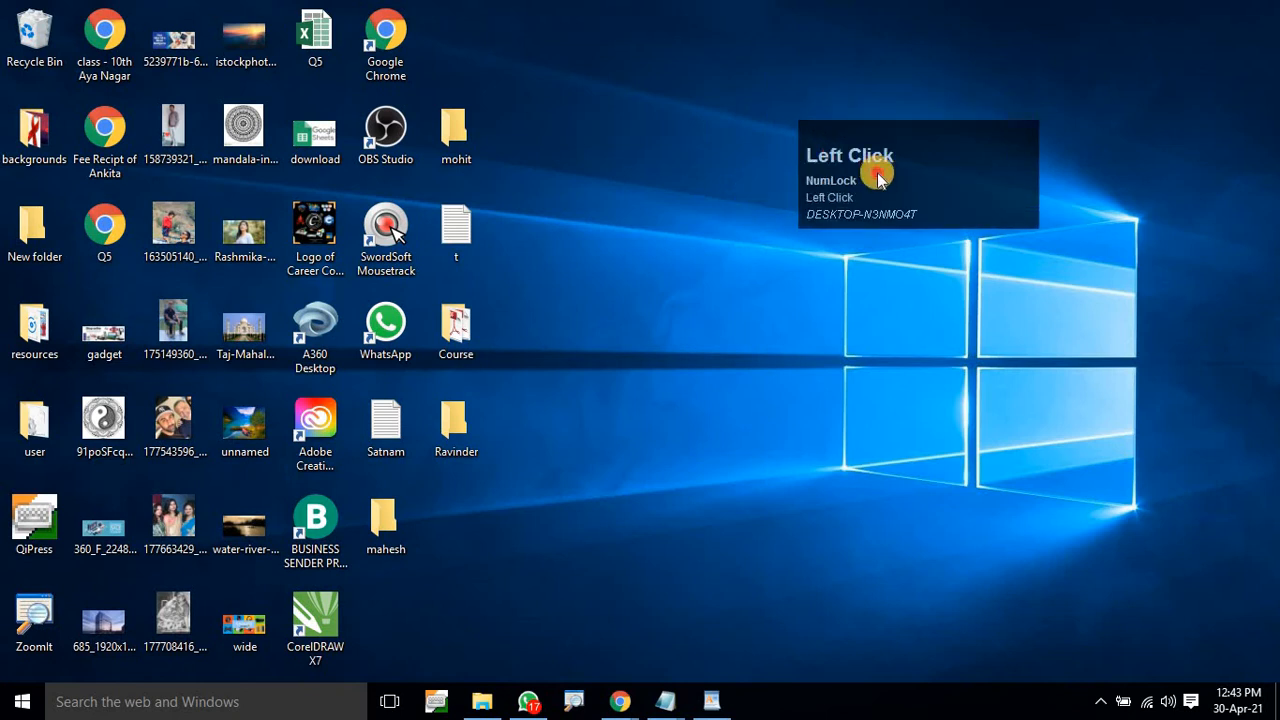
Refresh the desktop and create two more new folders, keeping their default names.
right_click(756, 265)
left_click(683, 261)
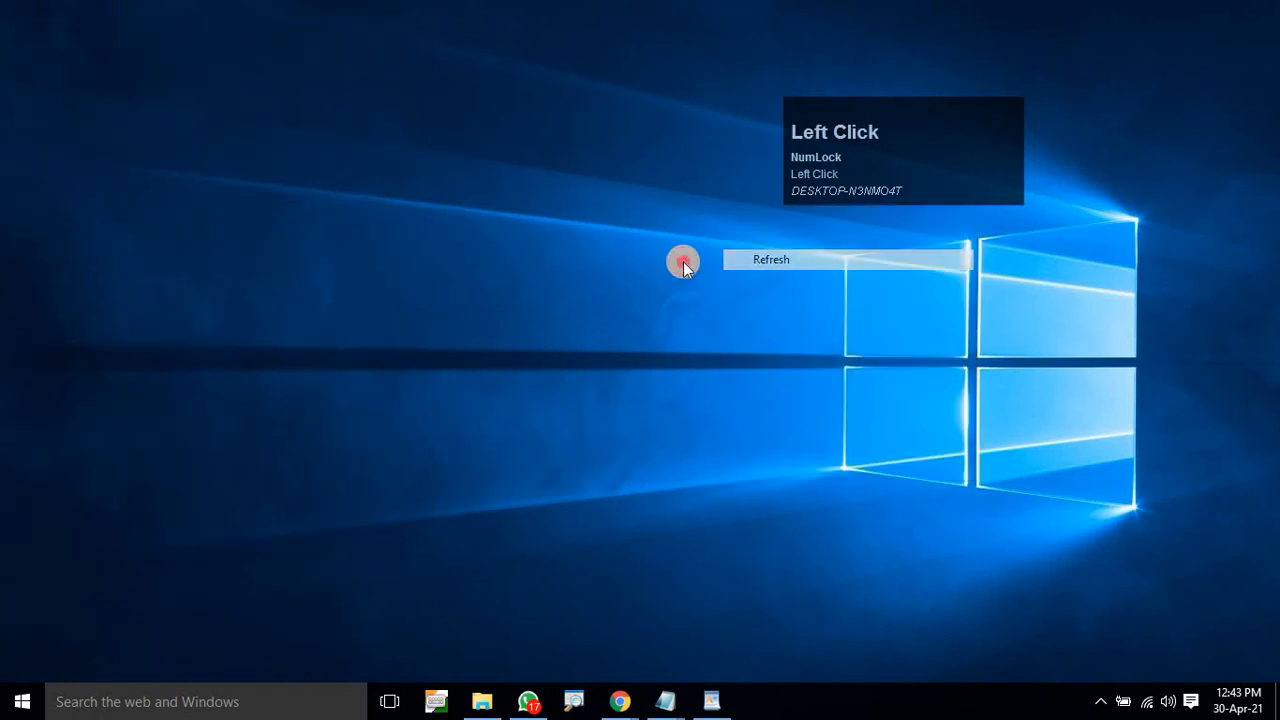
key("ctrl+shift+n")
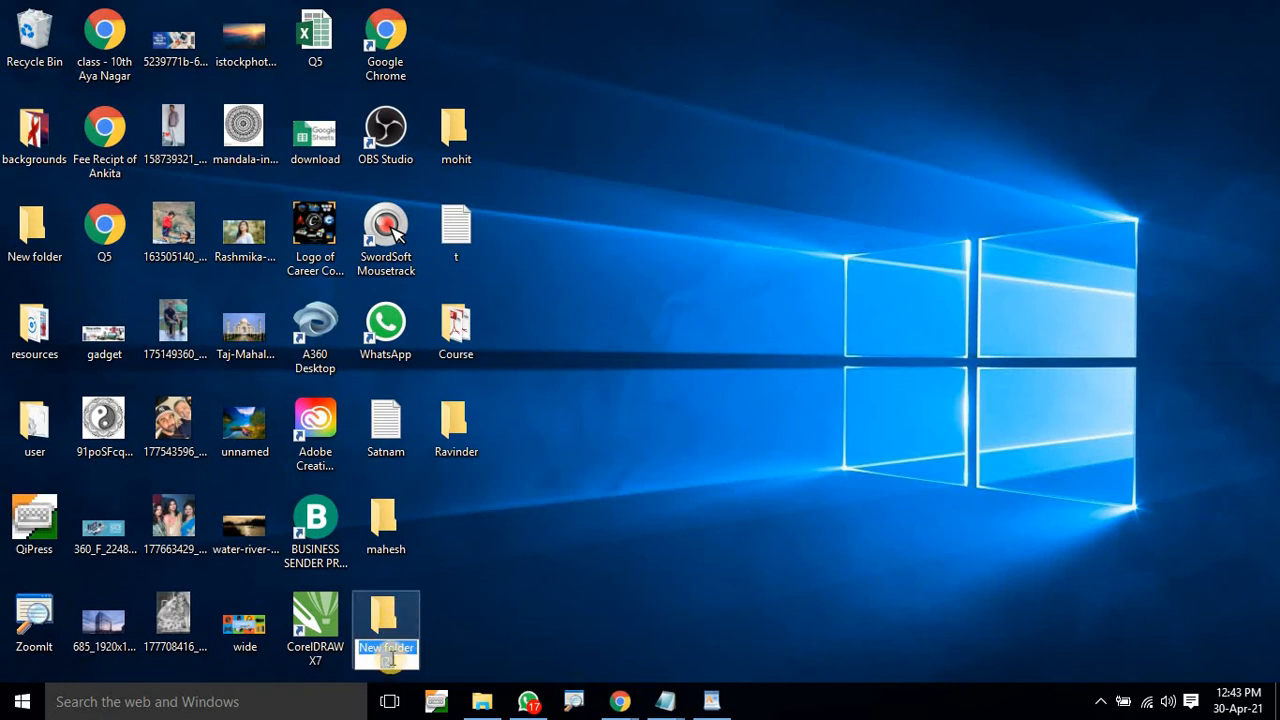
left_click(547, 524)
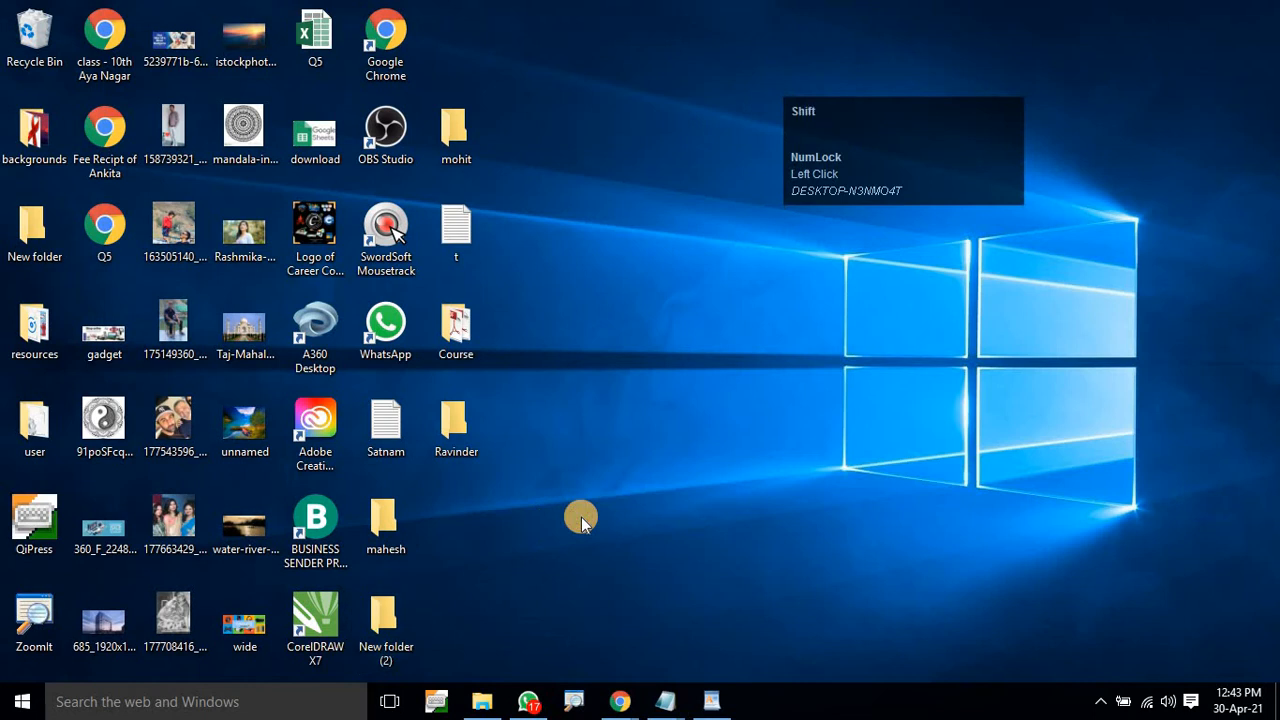
key("ctrl+shift+n")
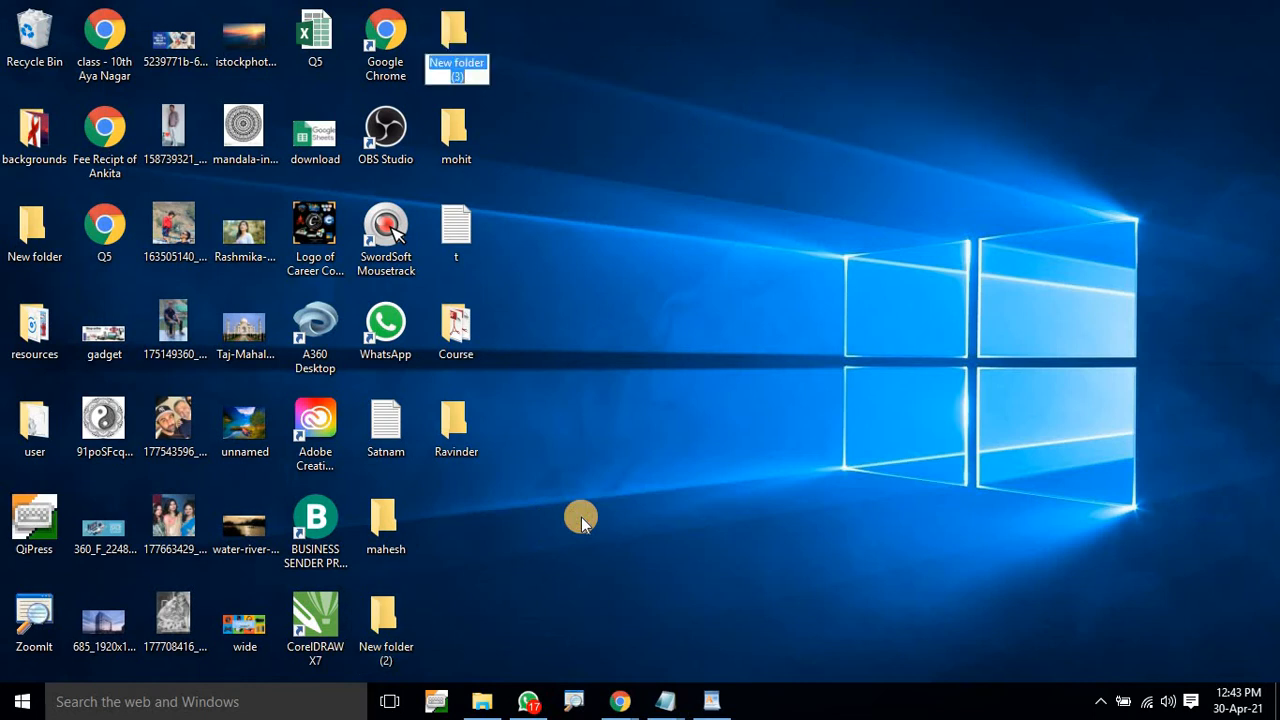
left_click(597, 501)
Annotate the screen with the blue note "shift + Ctrl + N" and frame it with a red rectangle.
key("t")
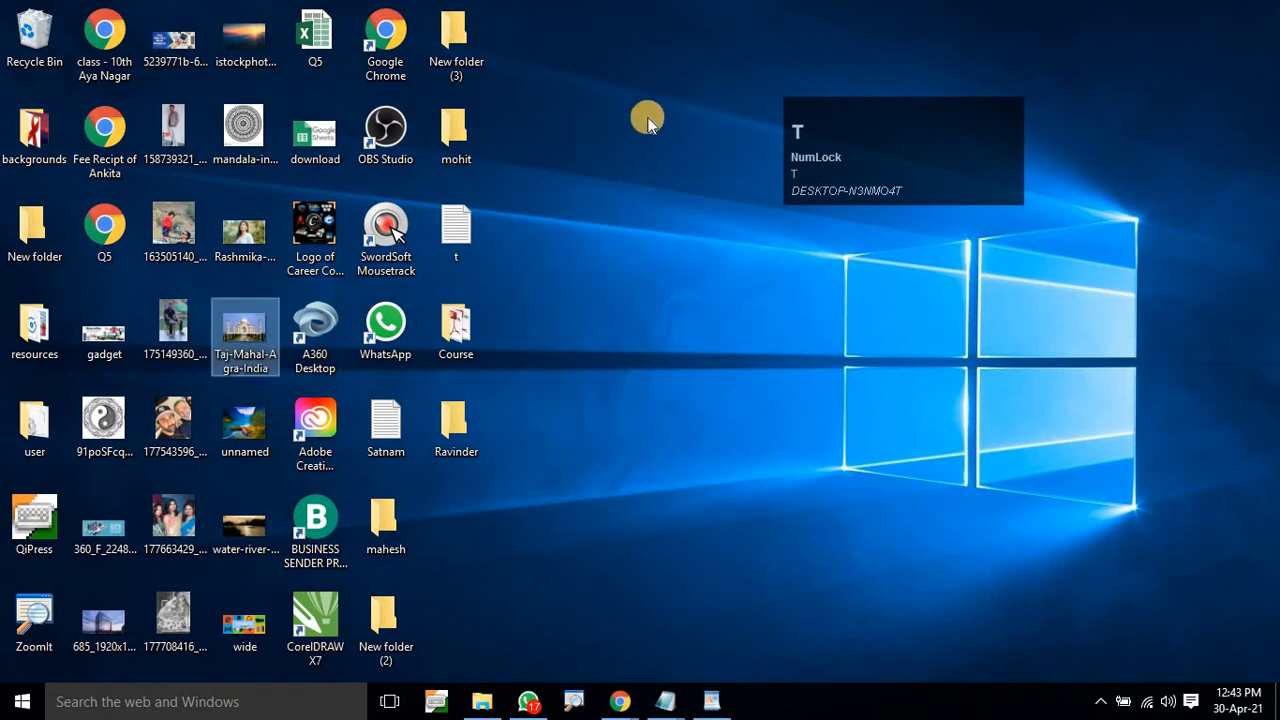
key("F5")
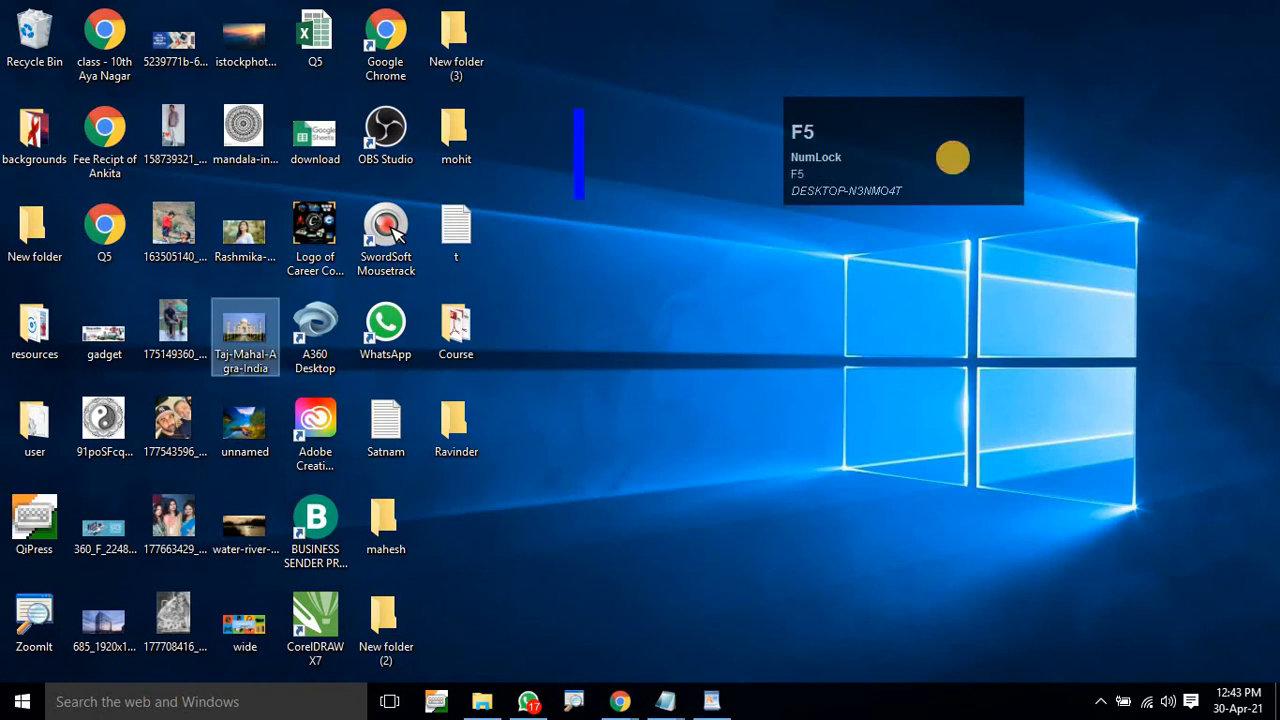
type("shift ")
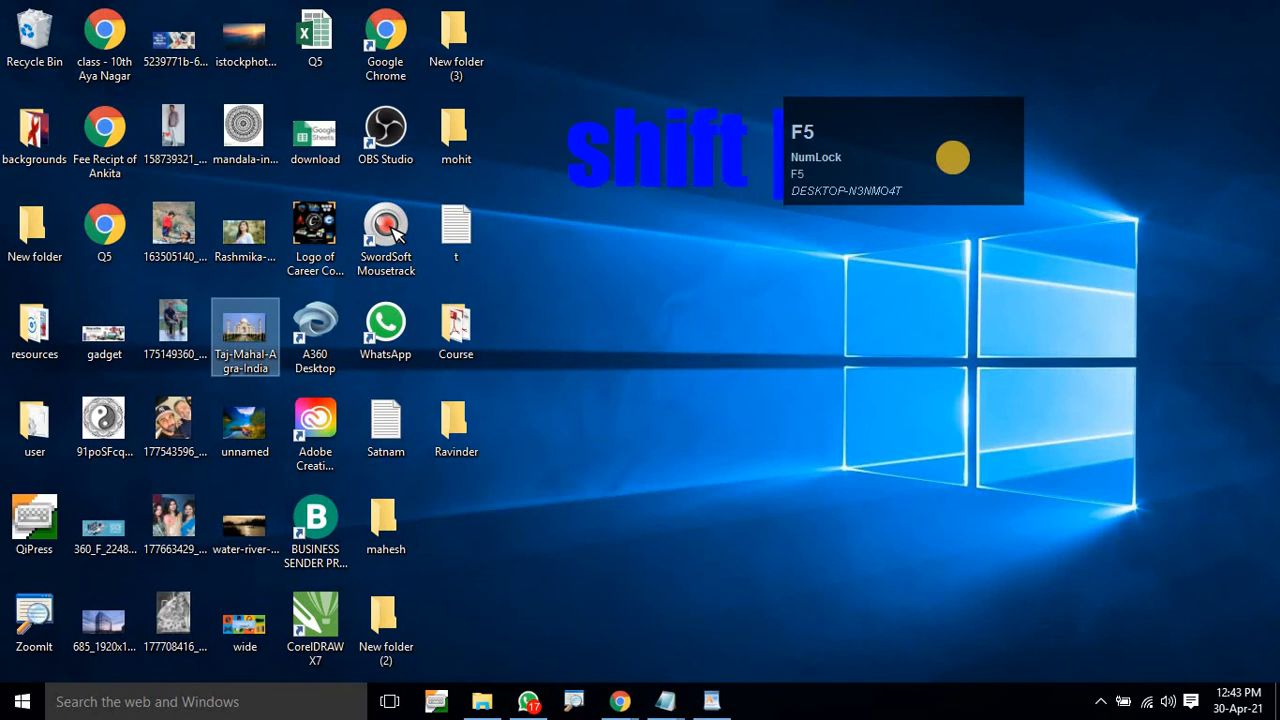
type("+ Ctrl ")
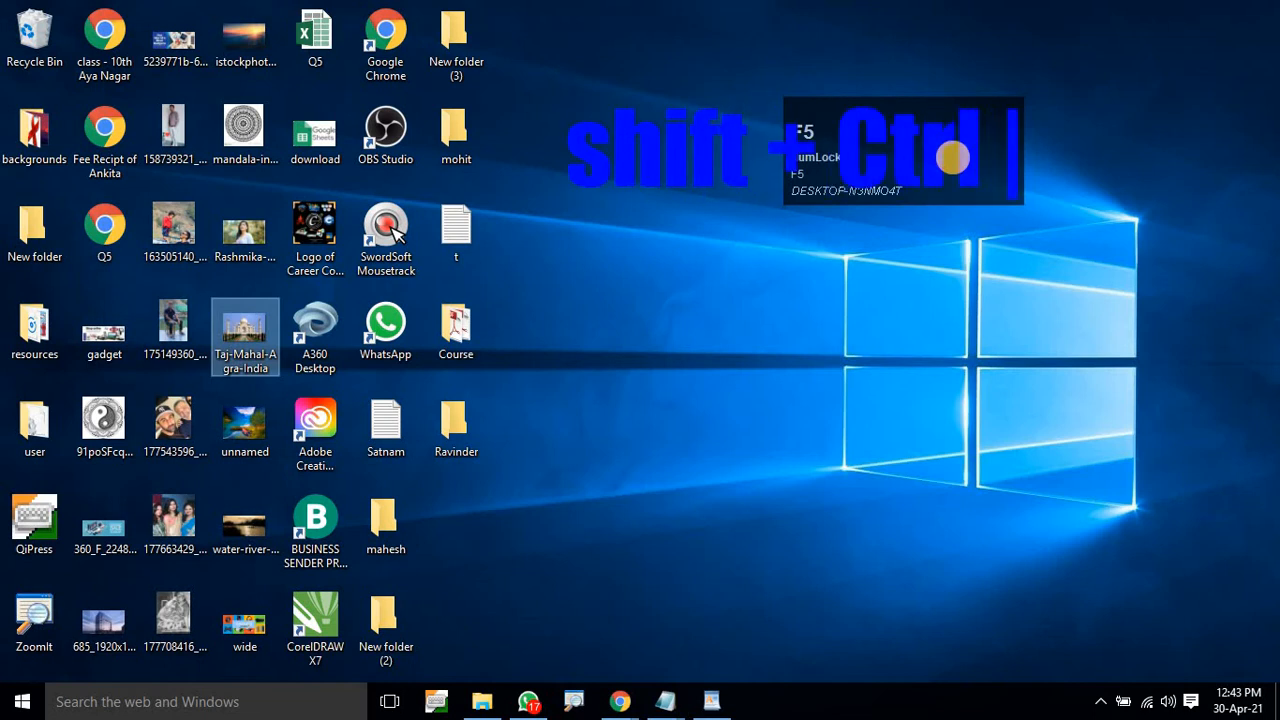
type("+ n")
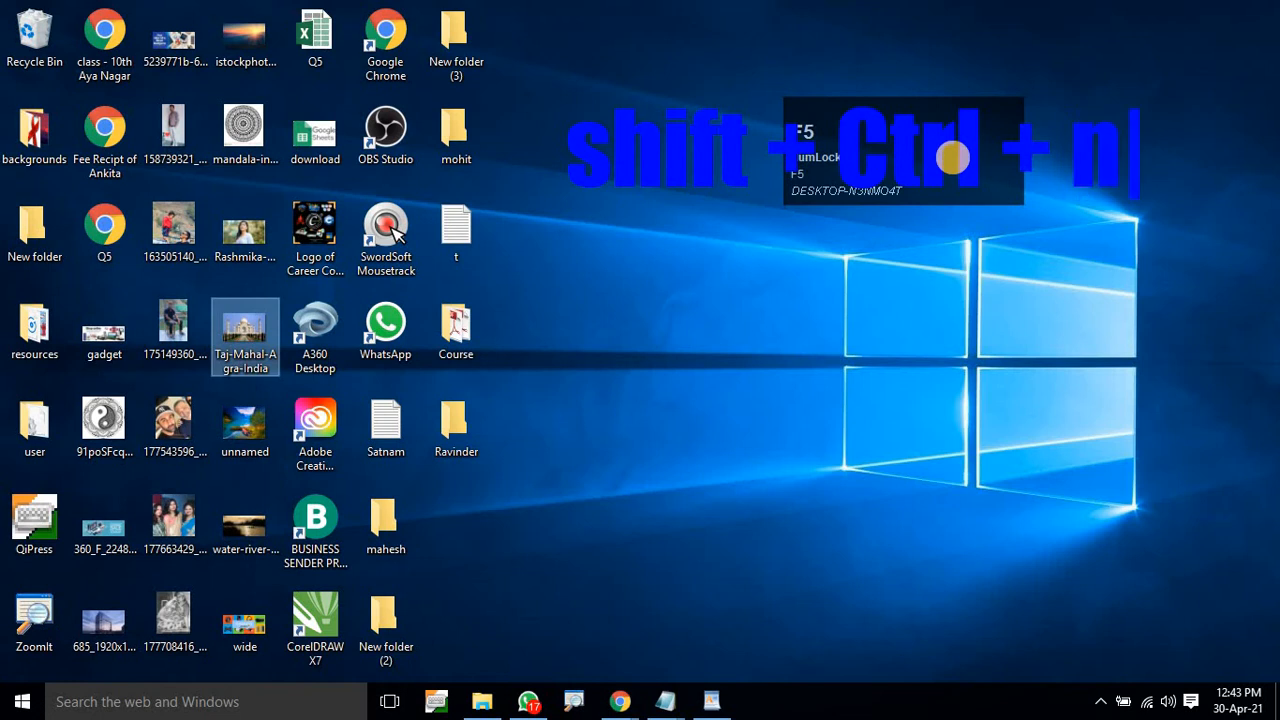
key("BackSpace")
type("N")
left_click(1124, 87)
key("r")
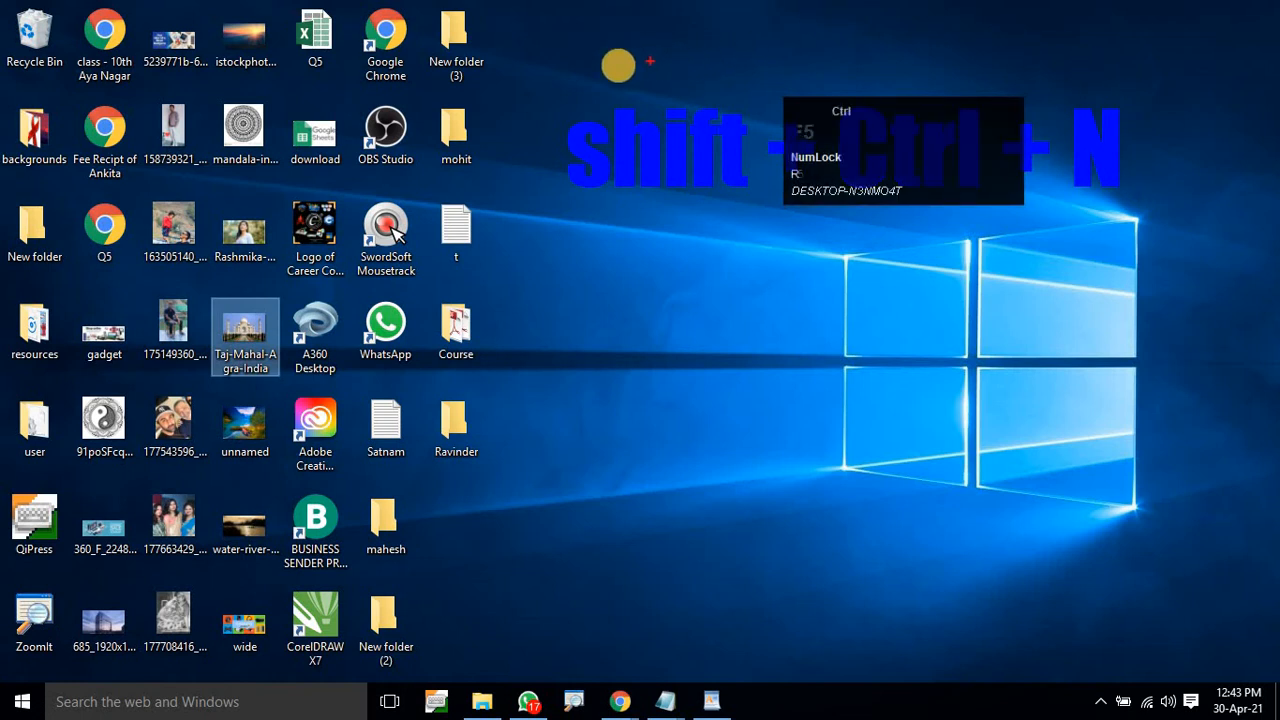
left_click_drag(565, 76, 1015, 296)
left_click_drag(1165, 271, 1173, 258)
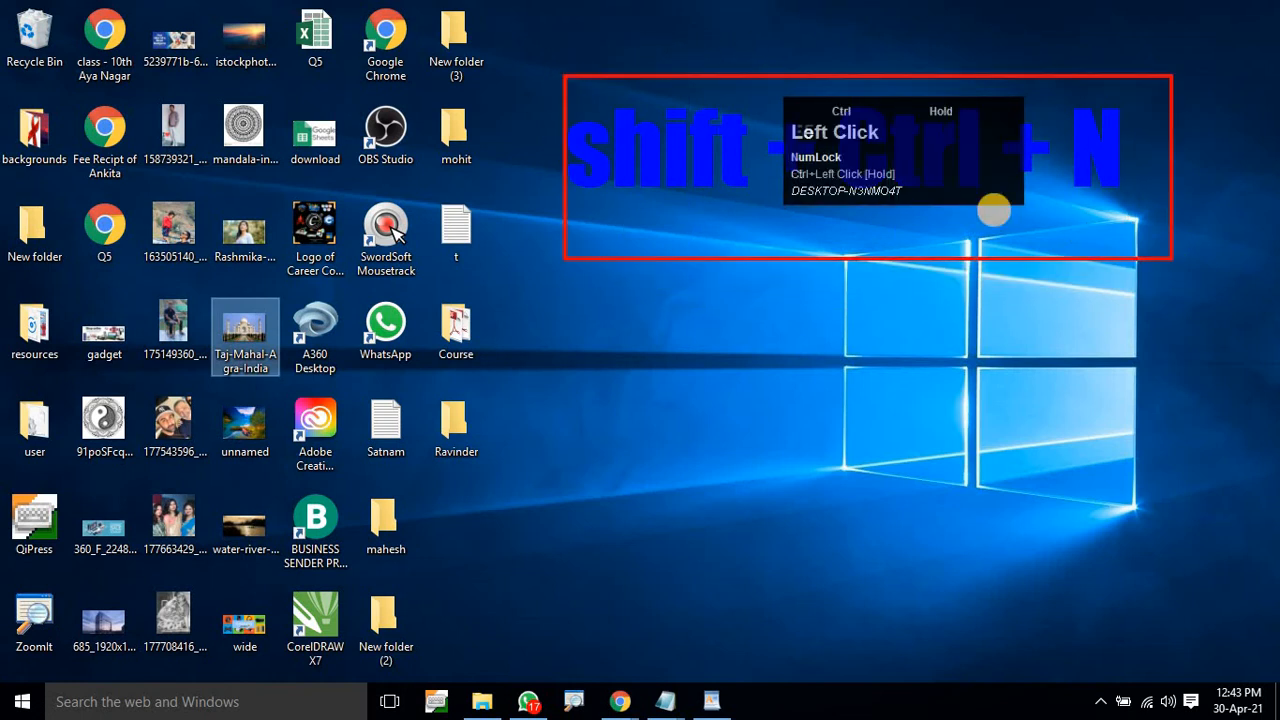
left_click_drag(632, 125, 669, 367)
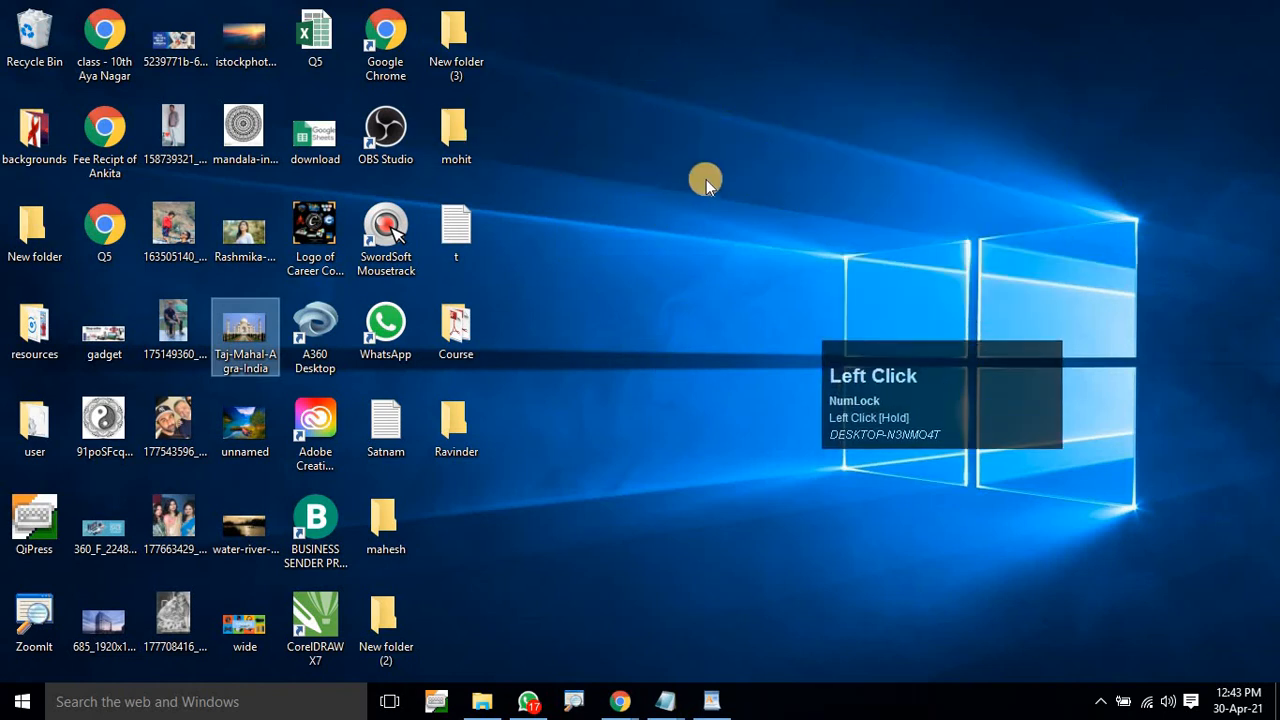
Write the red on-screen note "Shift + Ctrl + N" over the empty area of the desktop.
key("t")
left_click(629, 189)
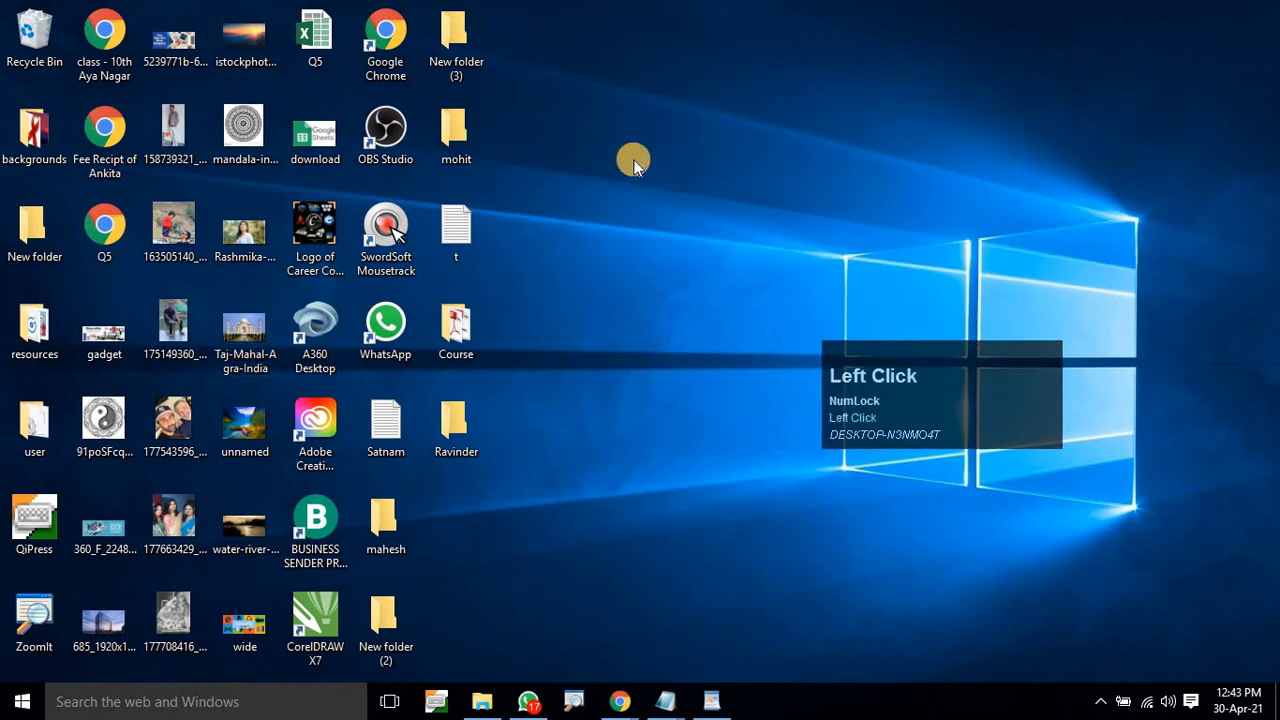
key("t")
key("F5")
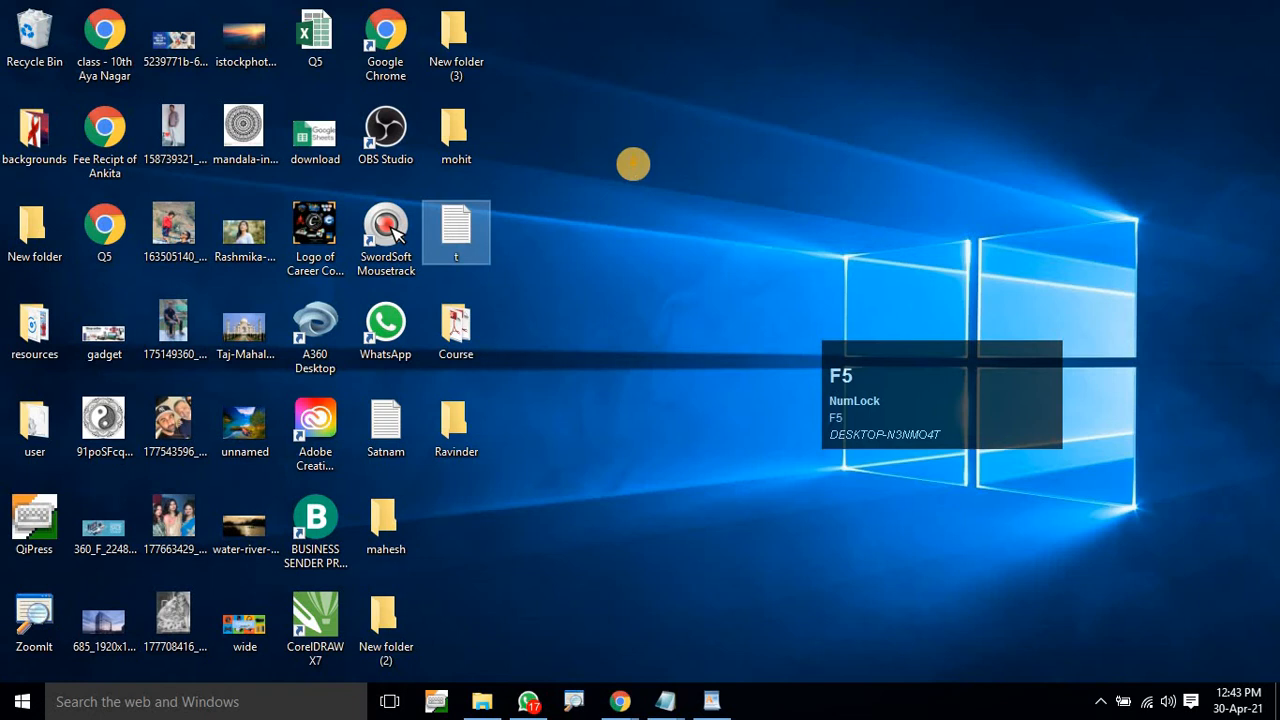
type("as")
key("BackSpace")
key("BackSpace")
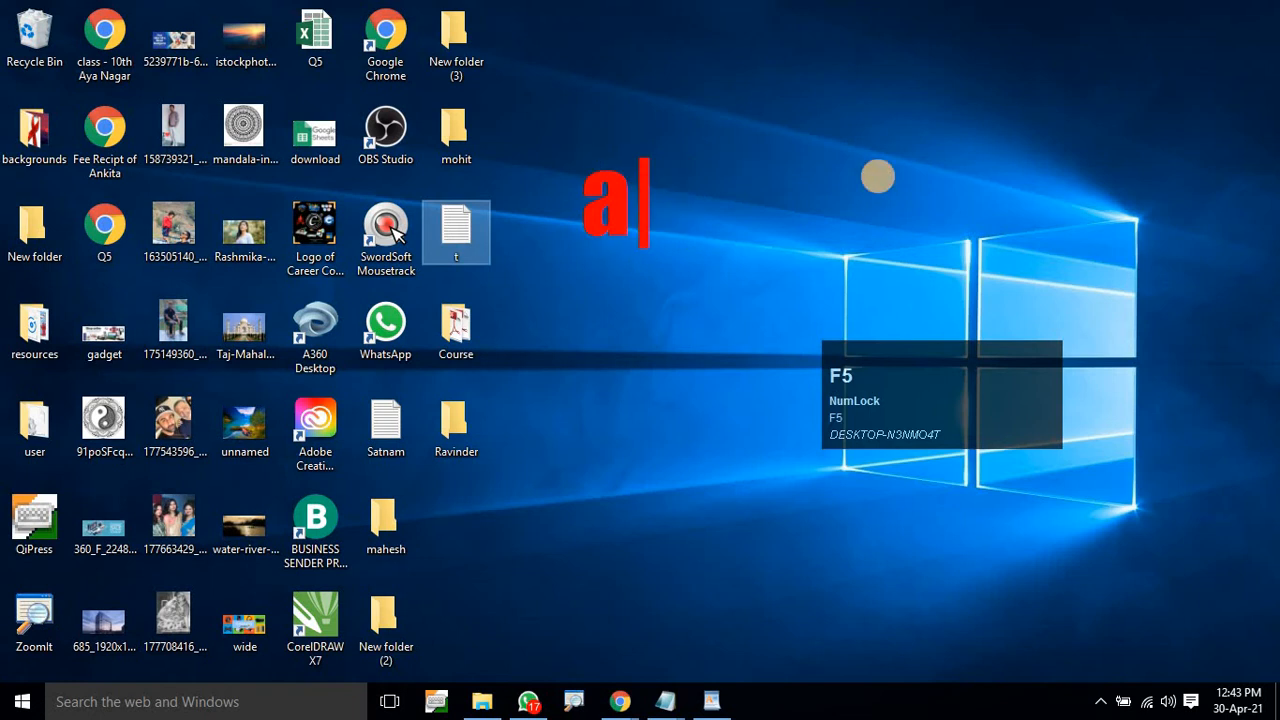
type("Shift ")
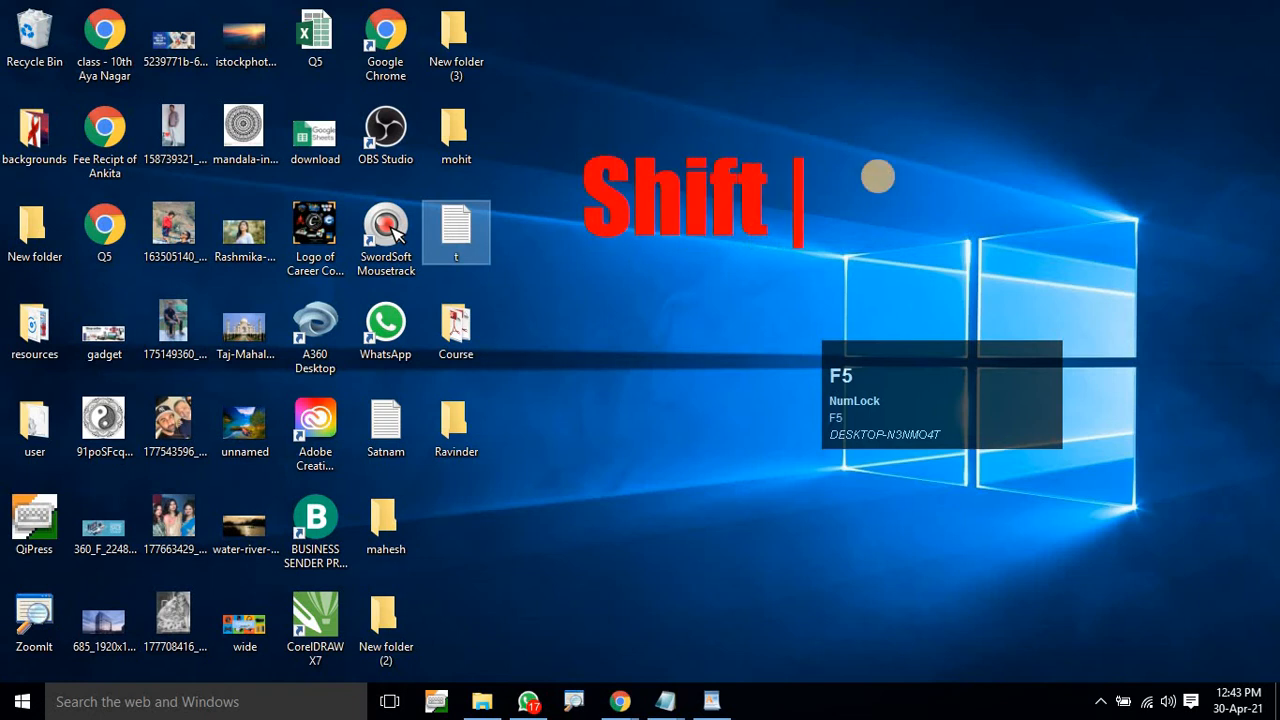
type("+ Ctrl ")
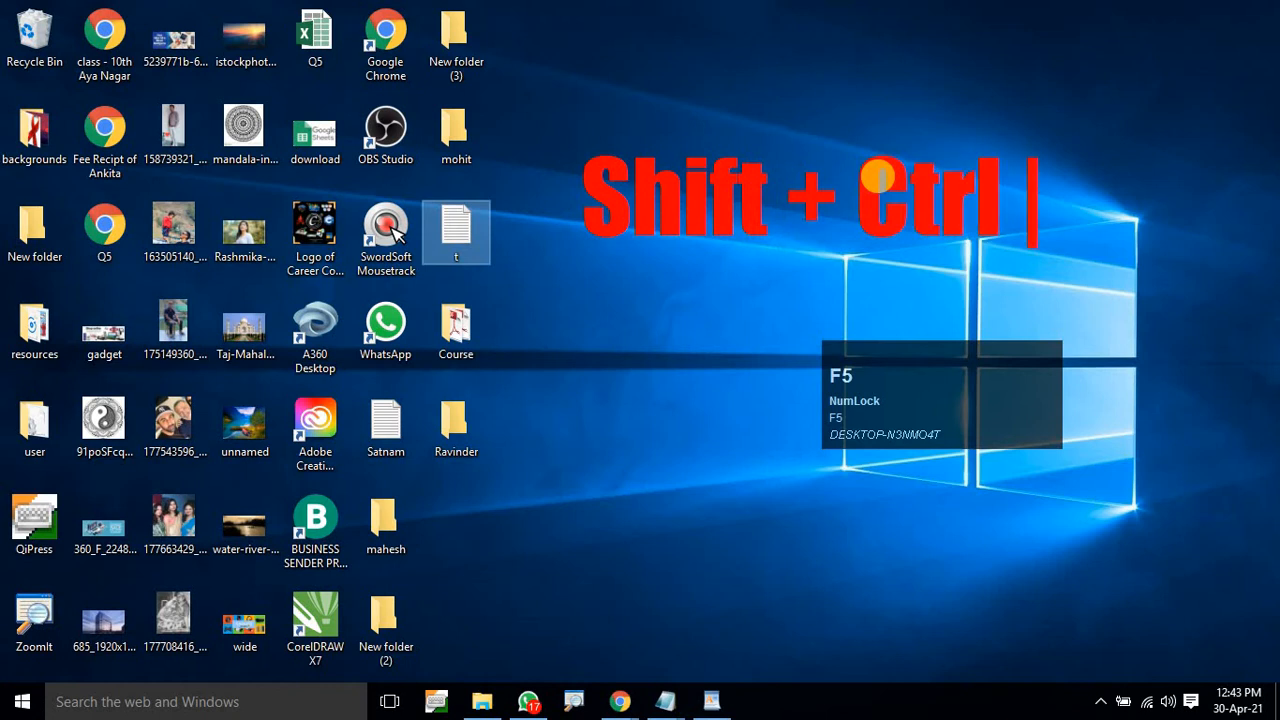
type("+ N")
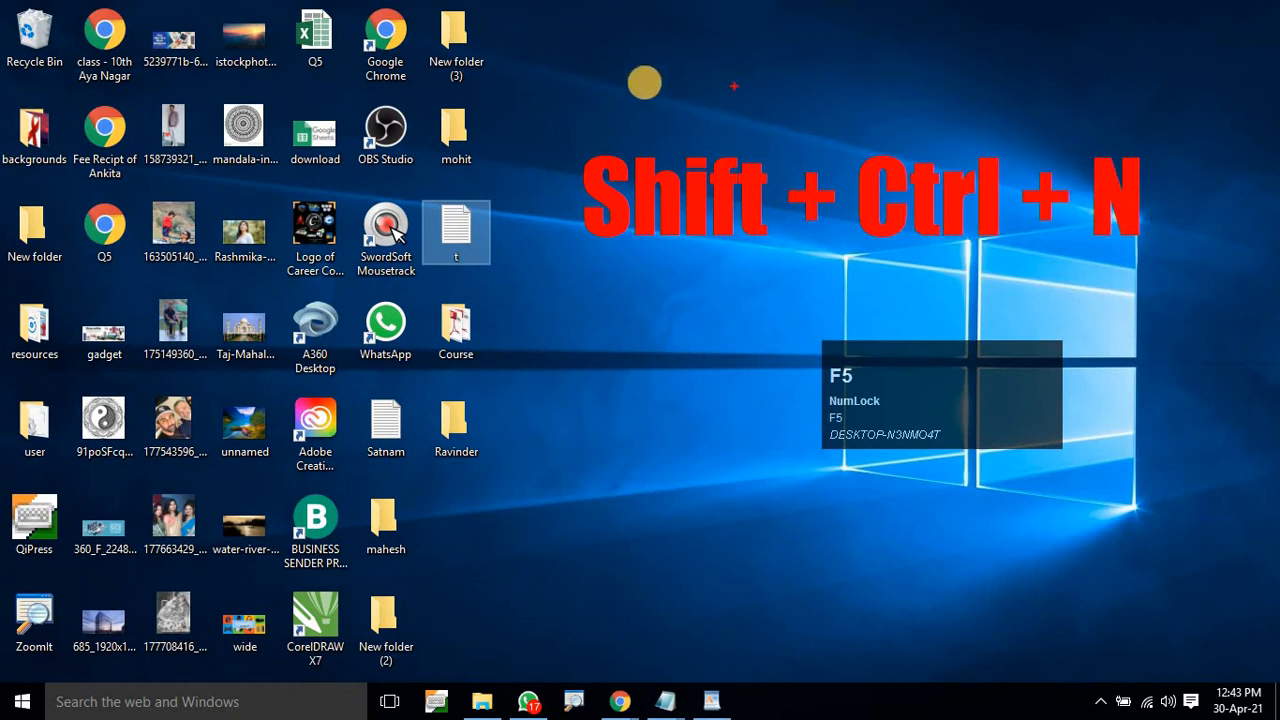
Frame the shortcut note with a red rectangle and exit the screen annotation.
left_click_drag(557, 80, 632, 255)
left_click_drag(963, 281, 1170, 296)
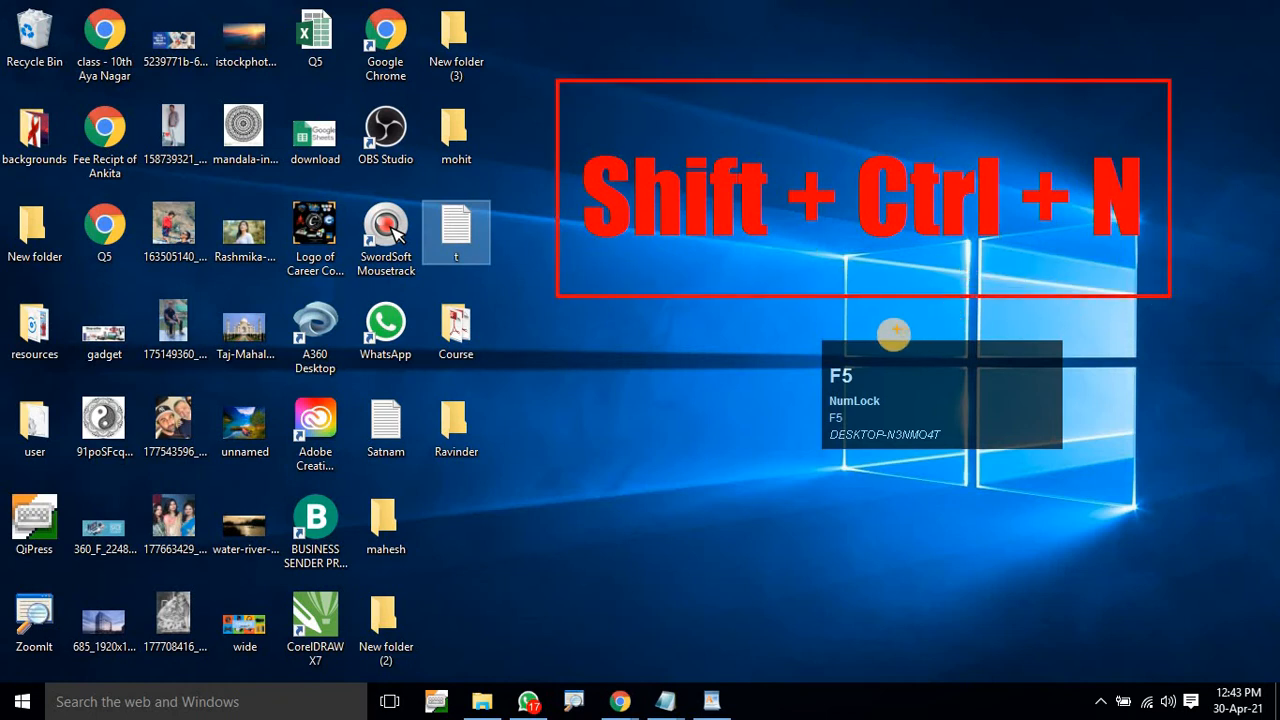
left_click(797, 362, "ctrl")
key("Escape")
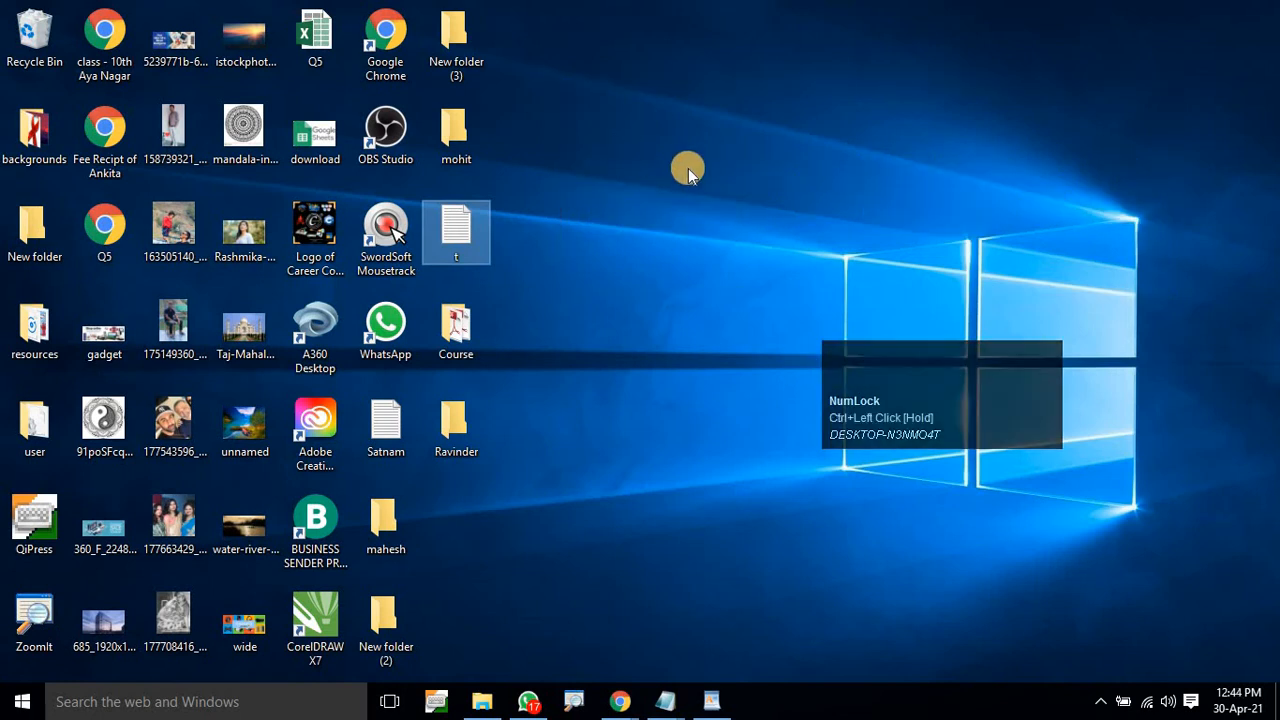
Create a new folder on the desktop and name it with a short first name.
key("ctrl+shift+n")
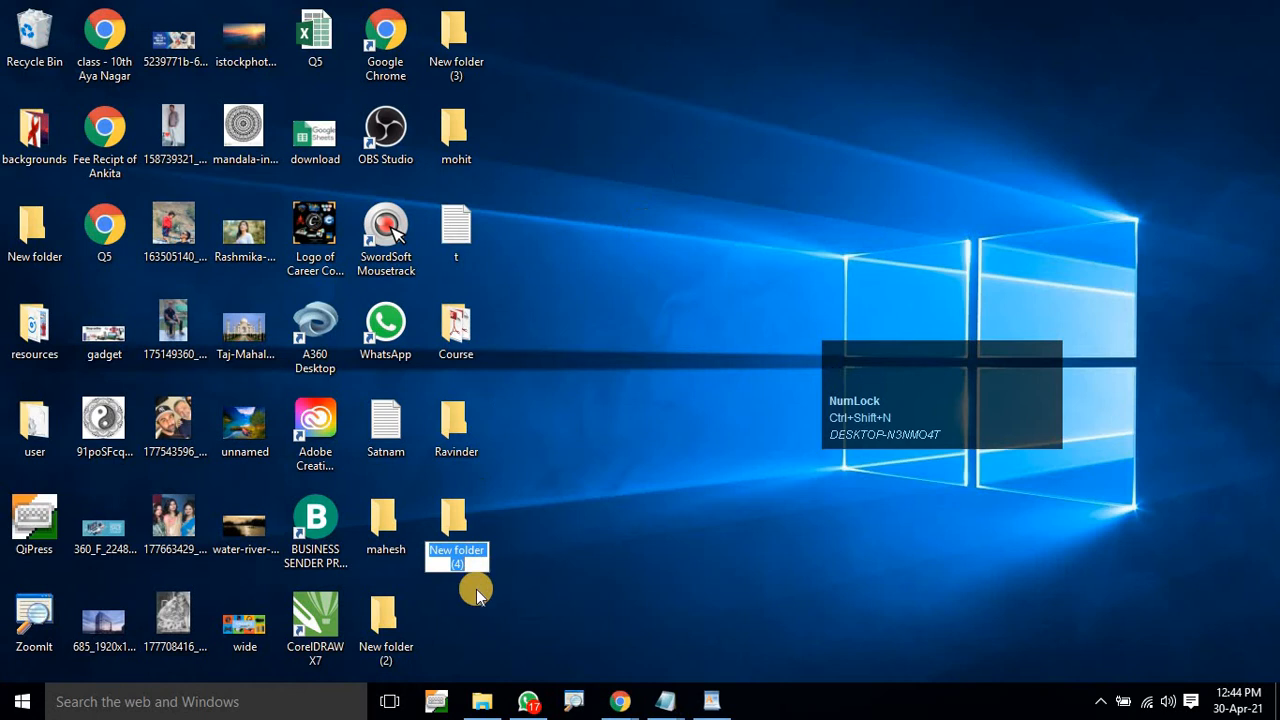
key("F4")
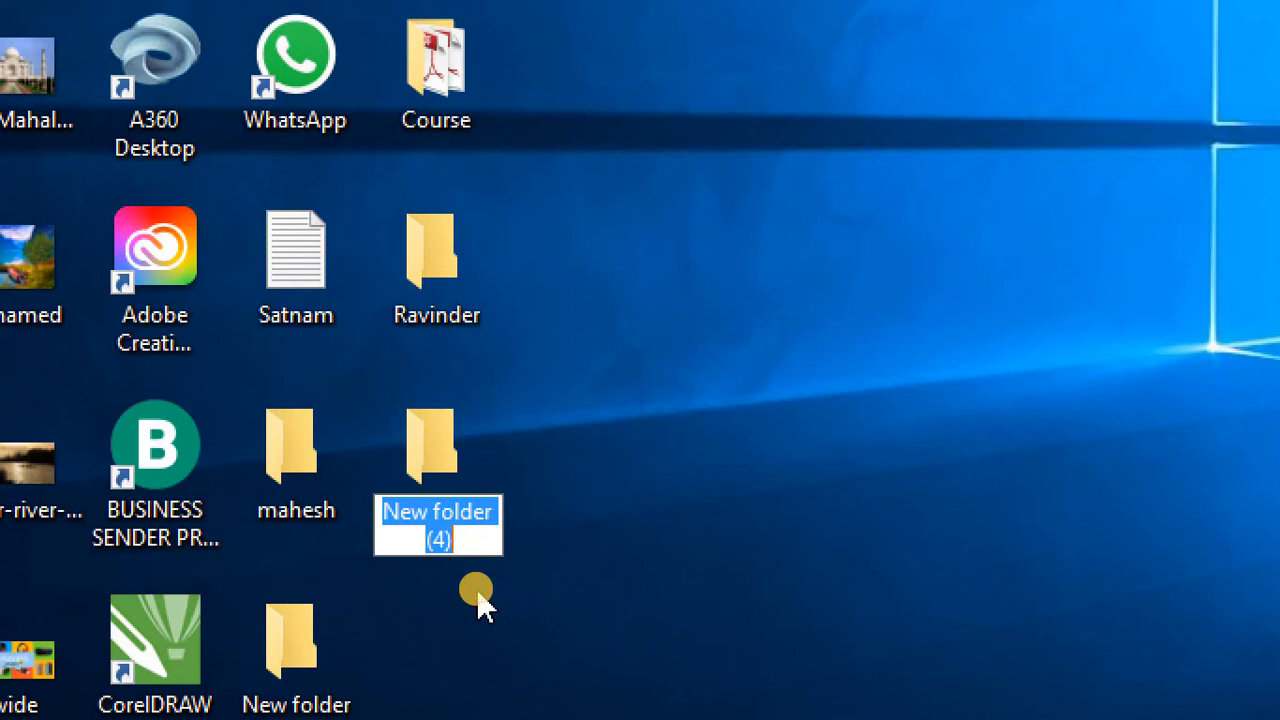
type("mahi")
key("Return")
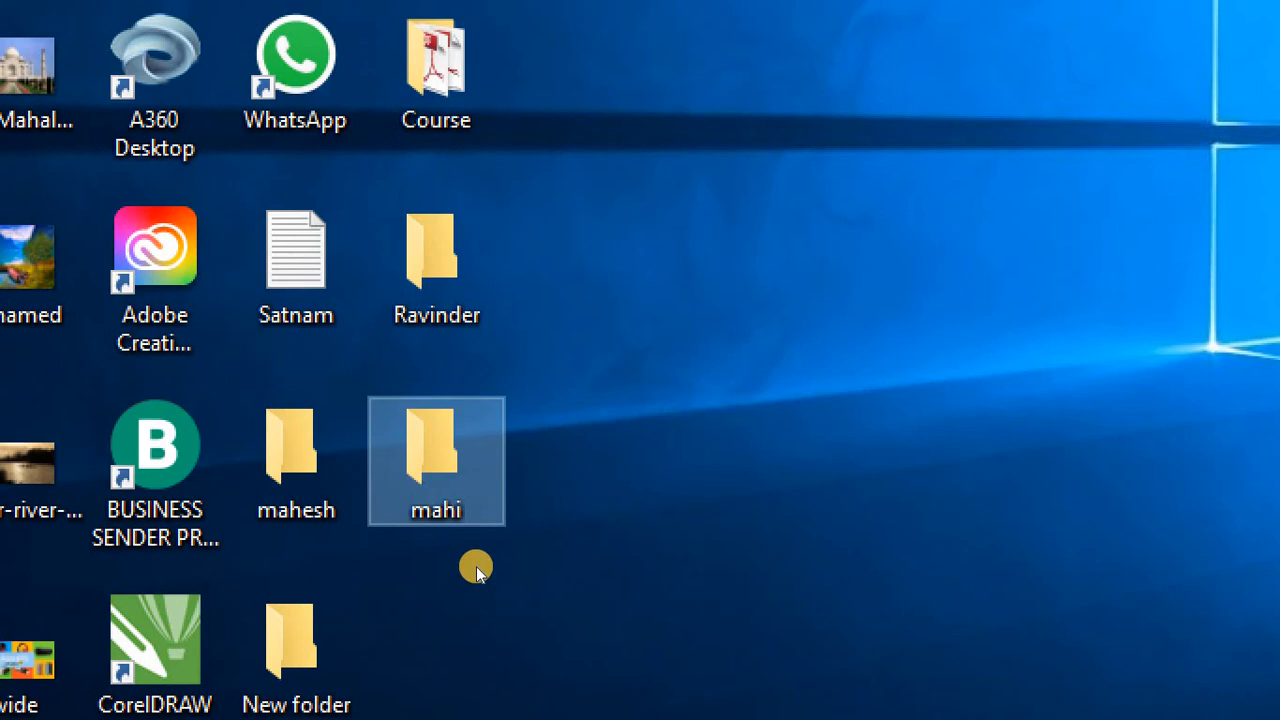
Move the newly created folder away from the icon columns into the empty desktop area, in the same row as Adobe Creative Cloud.
left_click(643, 211)
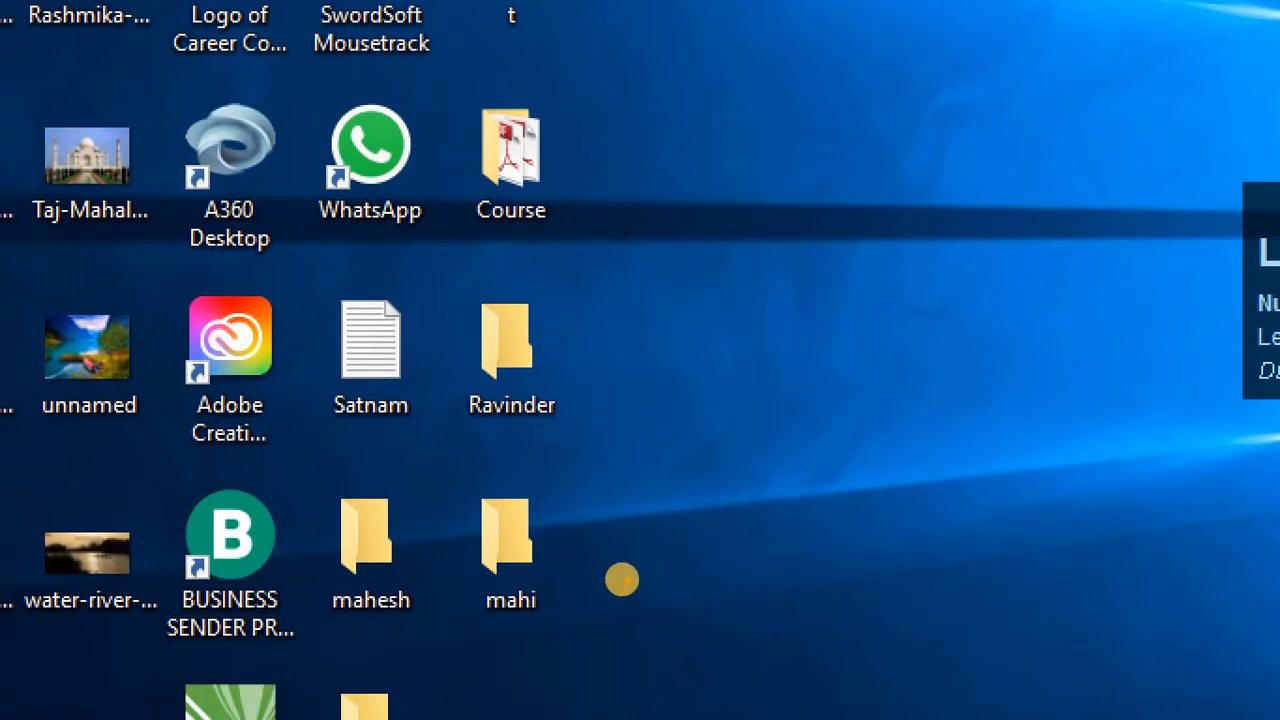
key("F4")
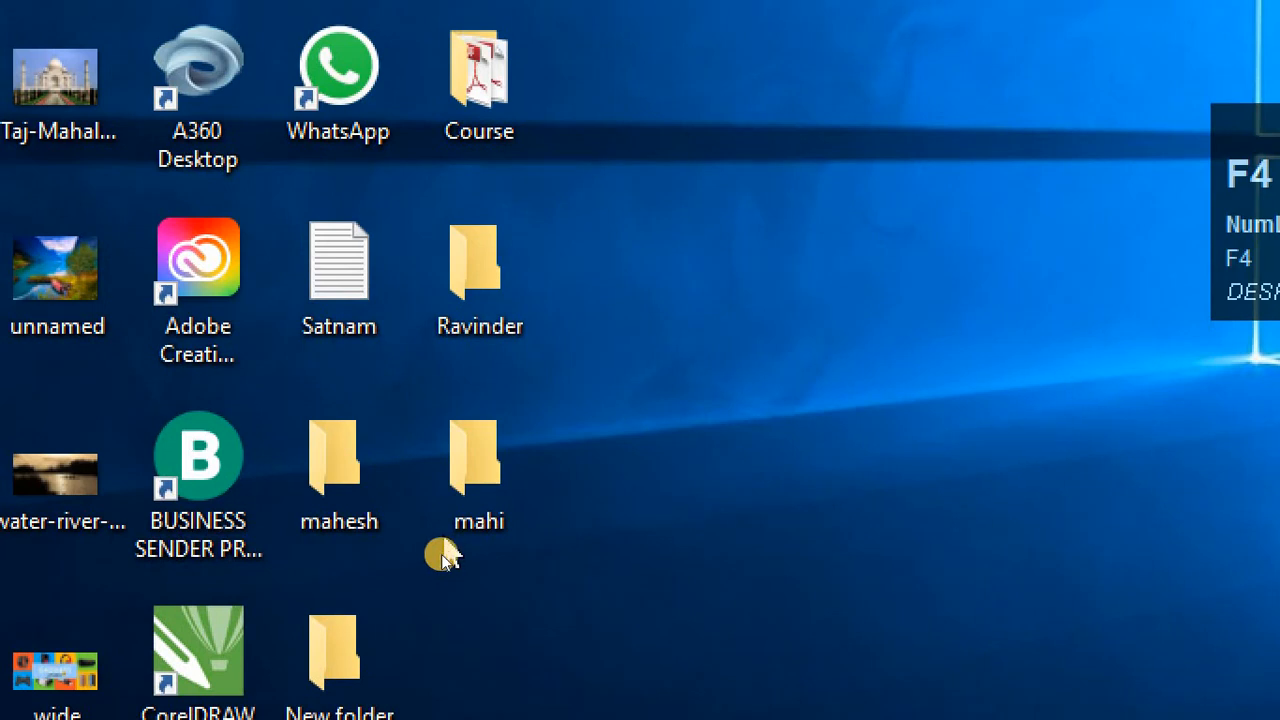
left_click(466, 529)
left_click_drag(486, 466, 905, 345)
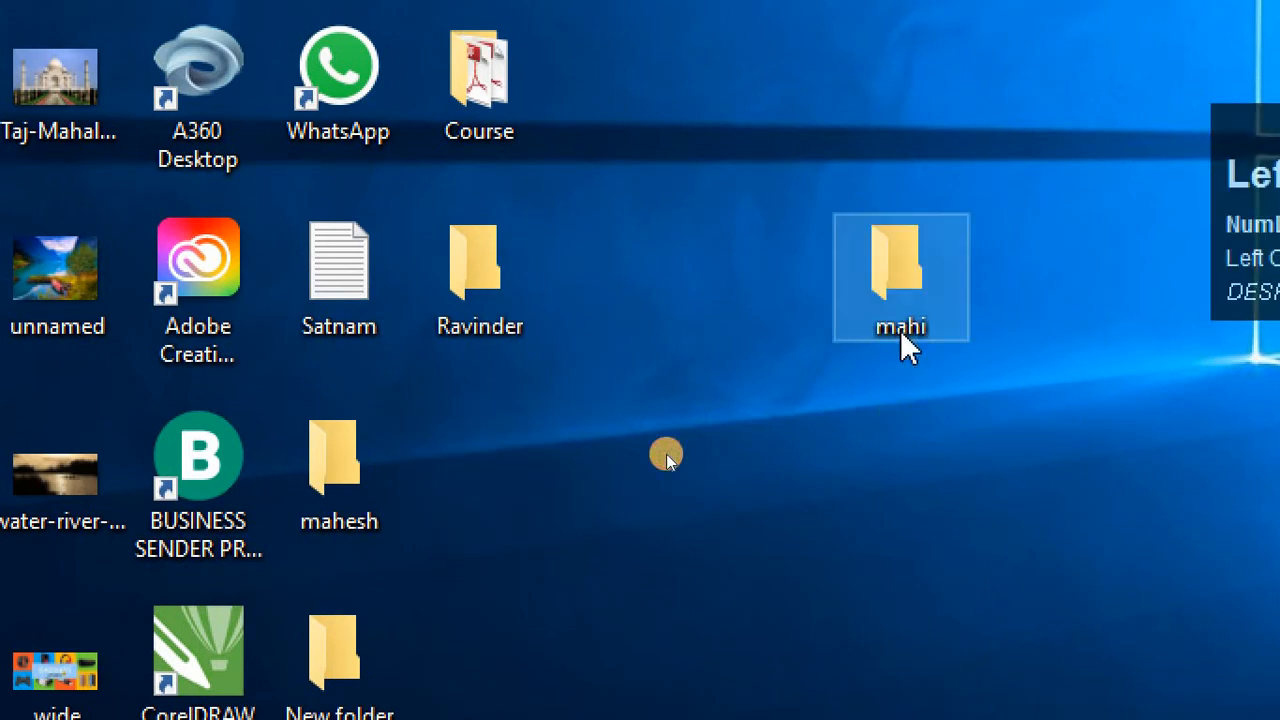
left_click_drag(891, 240, 766, 314)
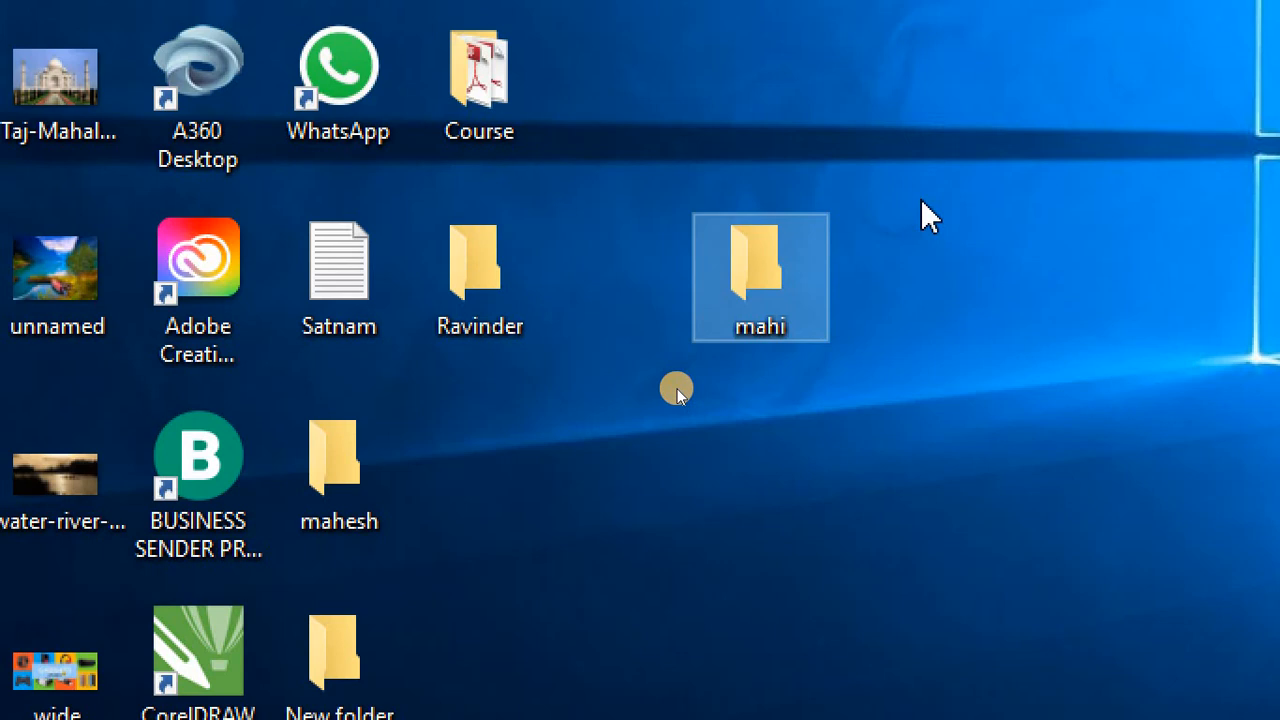
Write the on-screen heading "Re - Name" with the line "Select the Folder" beneath it.
key("t")
left_click(603, 259)
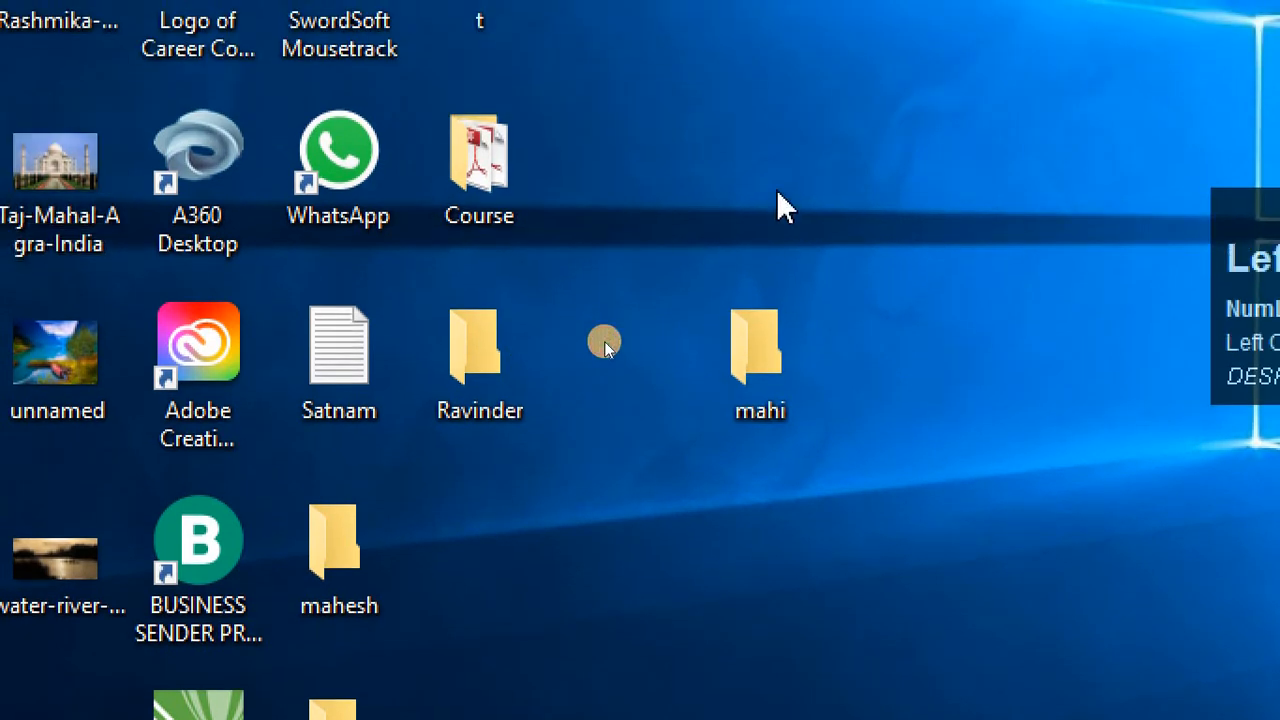
key("t")
key("t")
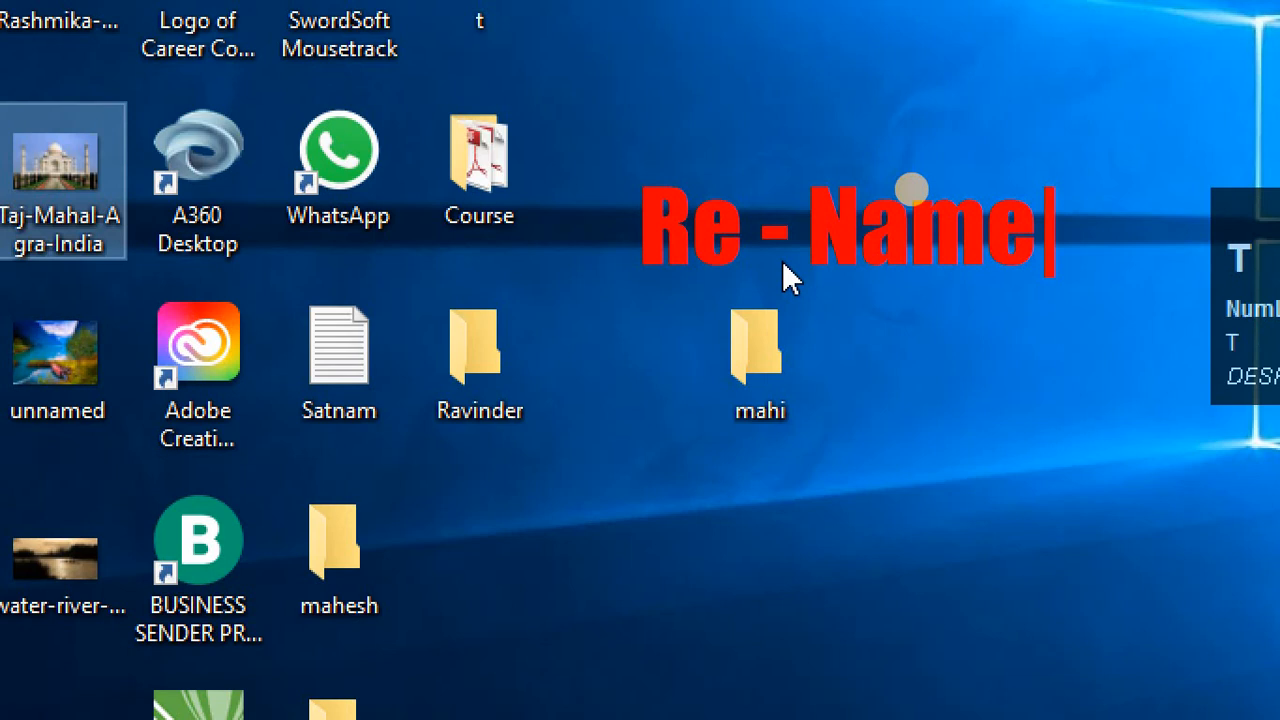
key("Return")
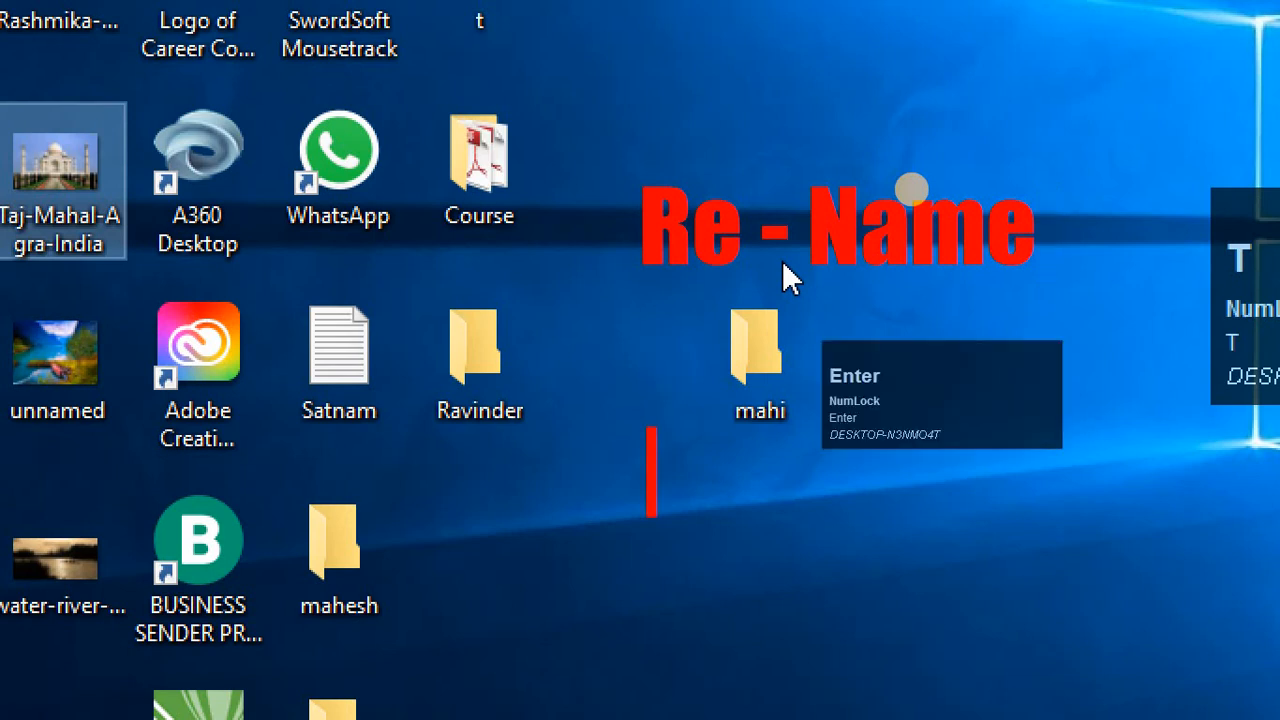
type("Dr")
key("BackSpace")
key("BackSpace")
type("Select the F")
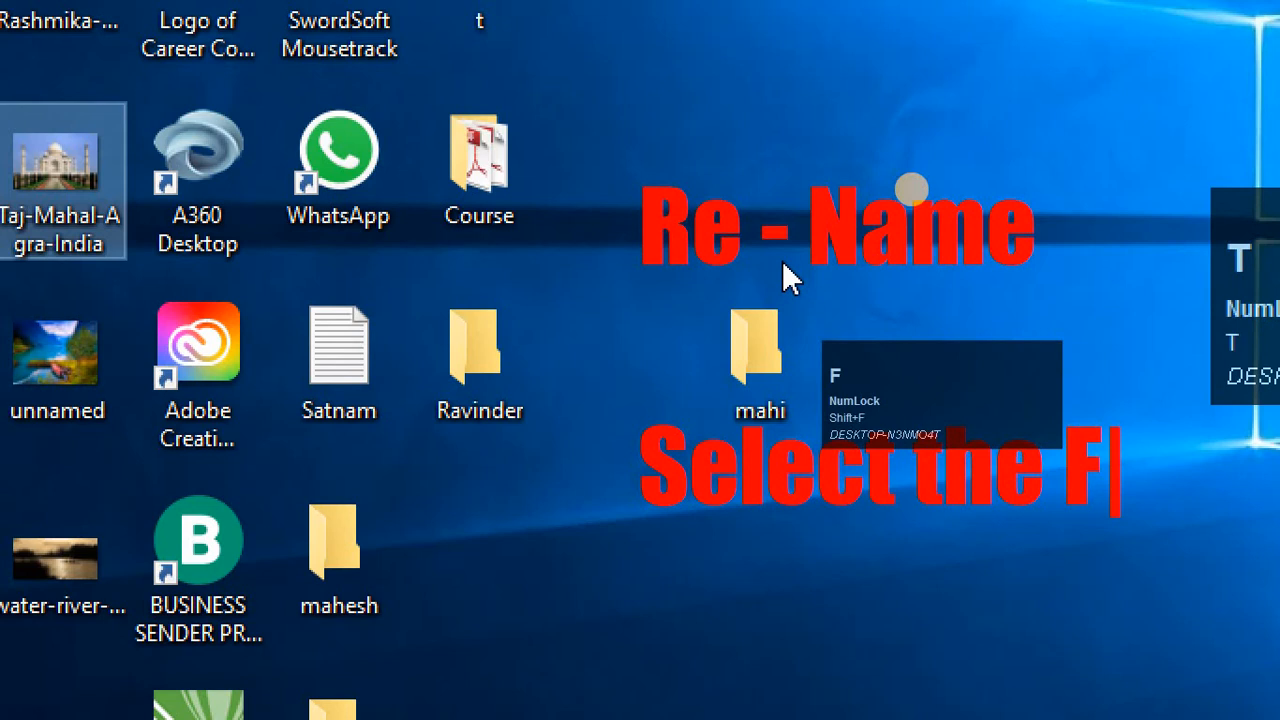
type("older")
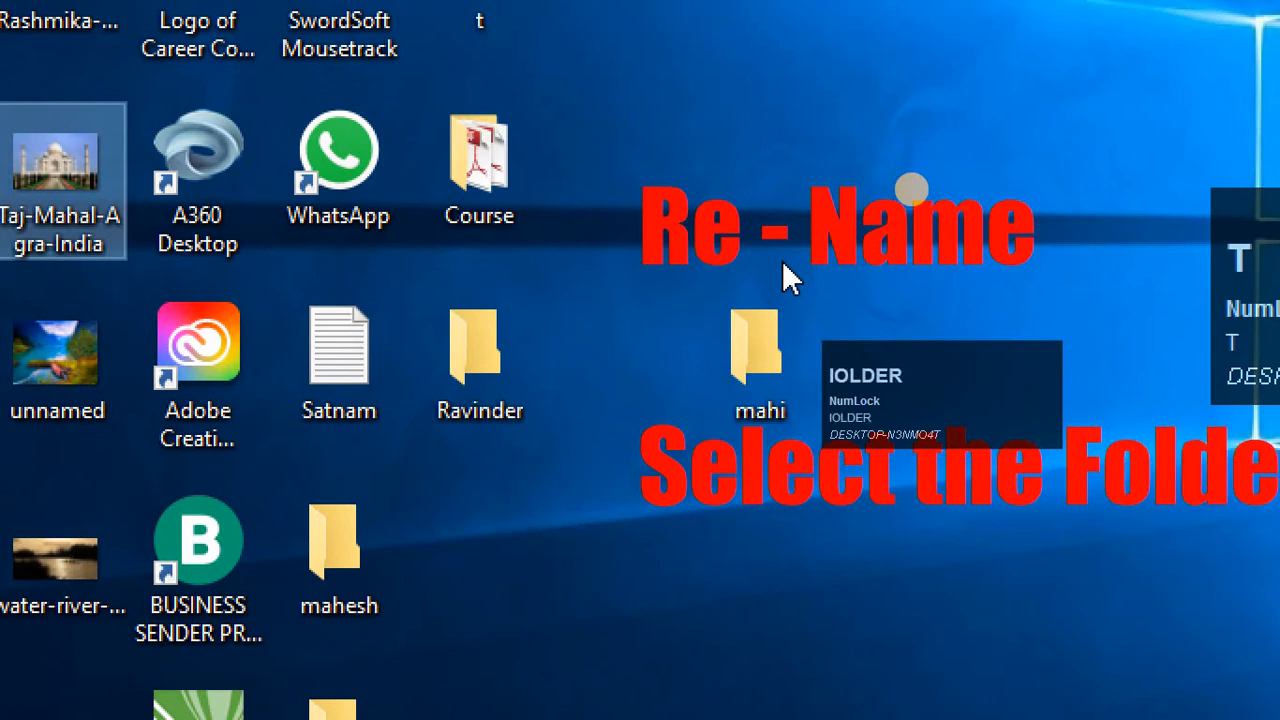
Add the lines "Right Click" and "Re - name" to the on-screen note, and exit the annotation.
key("Return")
type("Right Click")
key("Return")
type("Re")
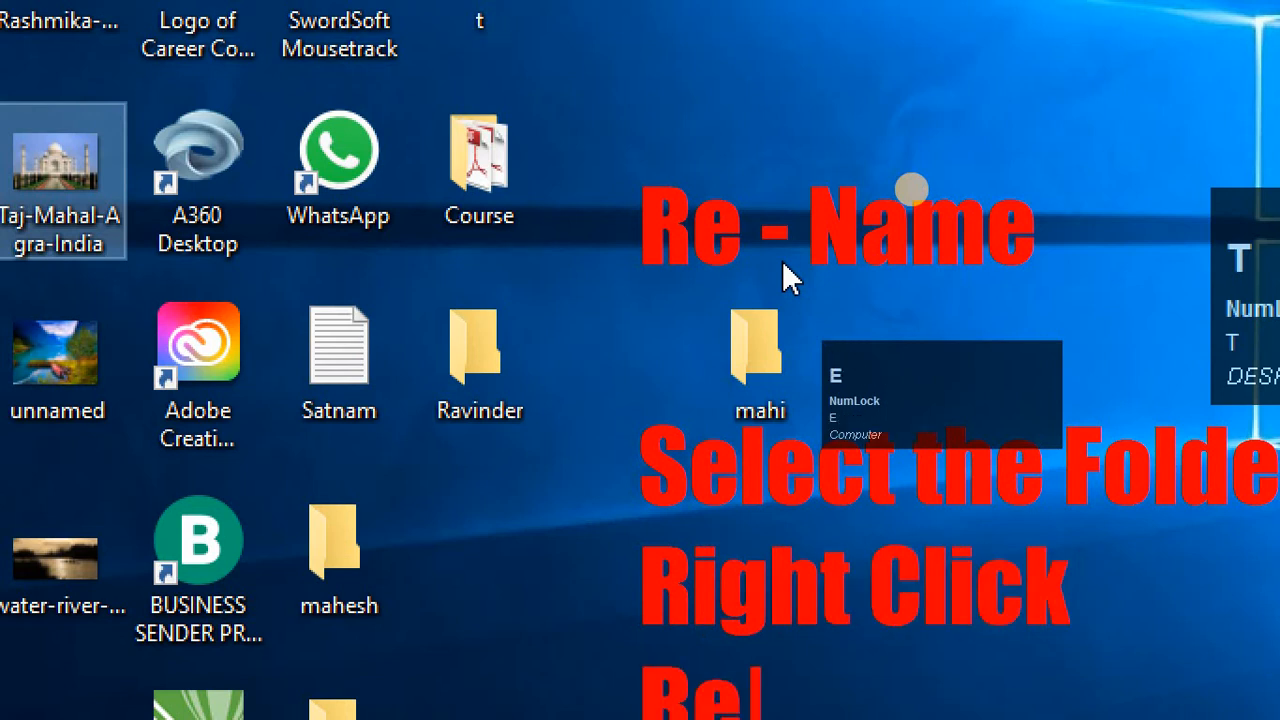
type(" - name")
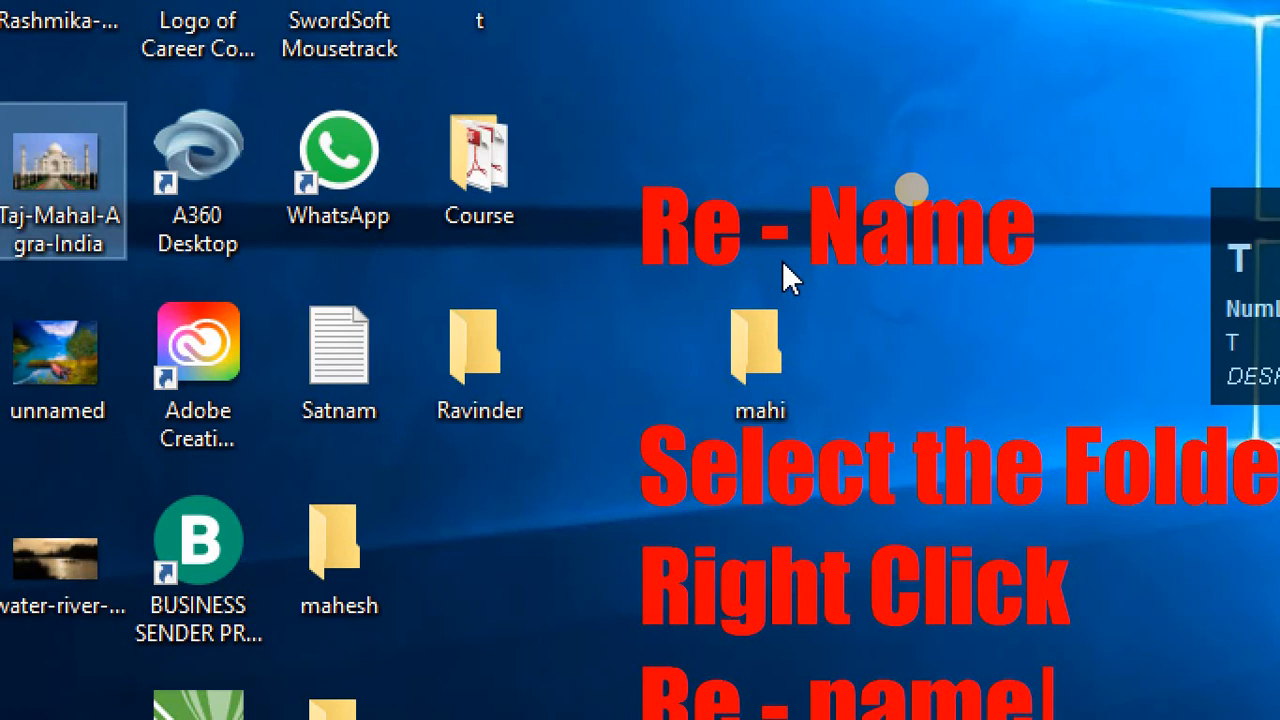
left_click(1034, 645)
key("Escape")
Show the available commands for the separately placed desktop folder and circle Rename with a red ellipse.
left_click(647, 400)
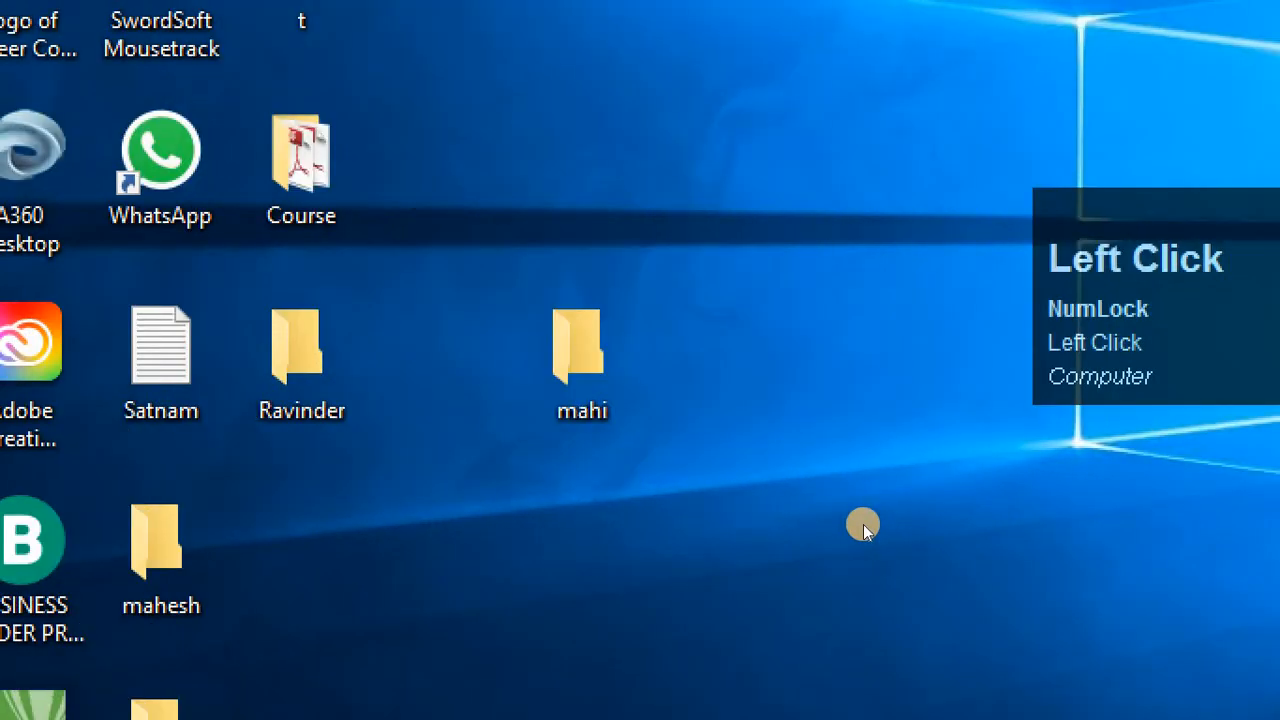
key("F4")
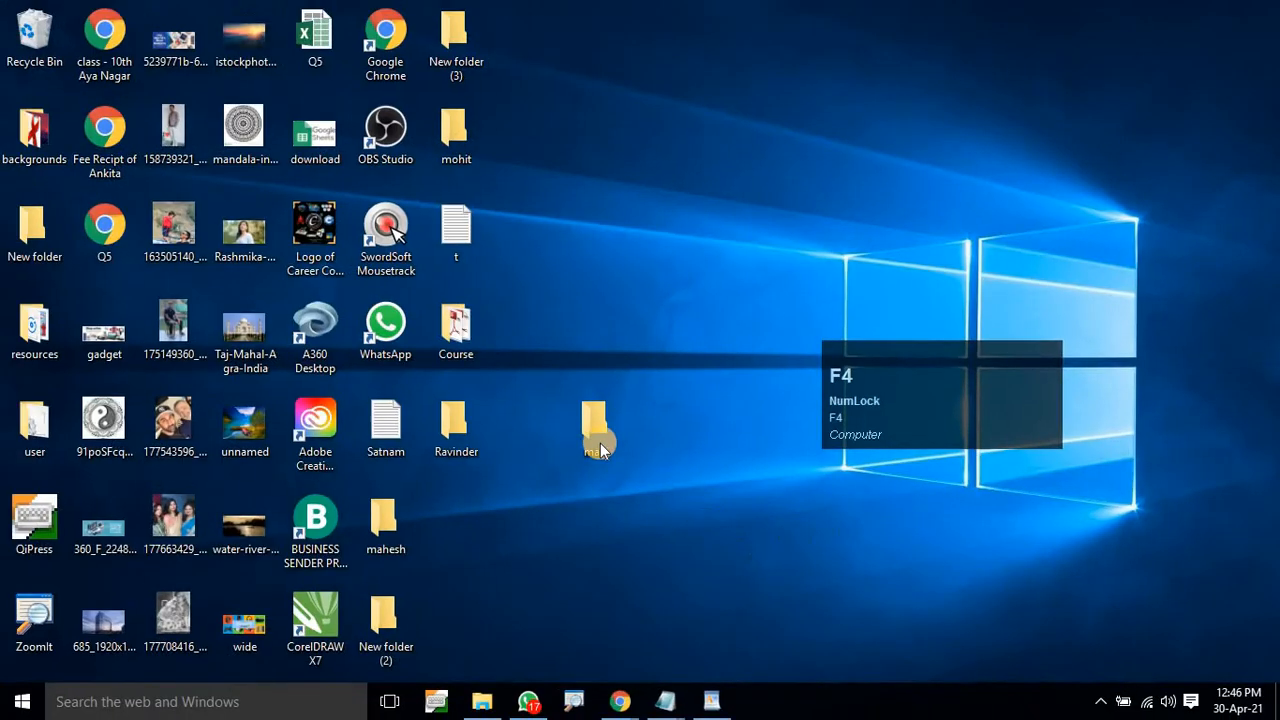
left_click(593, 405)
key("F4")
right_click(598, 450)
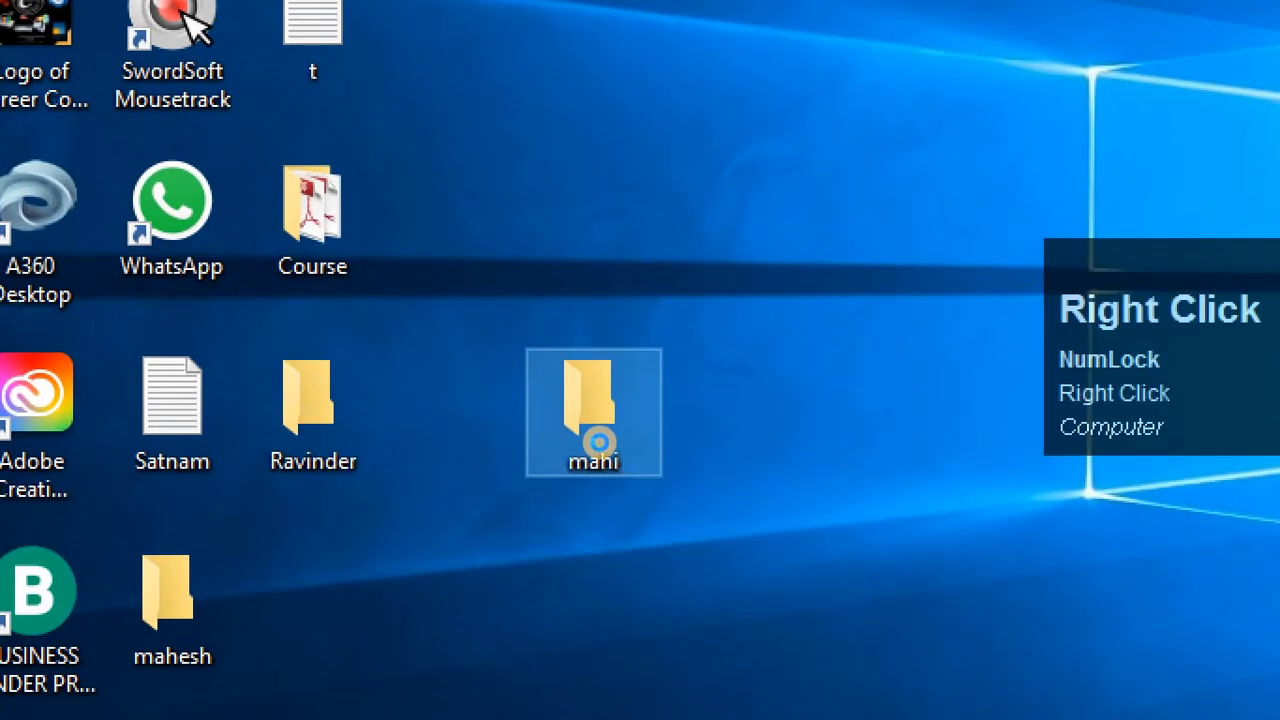
key("F4")
right_click(598, 410)
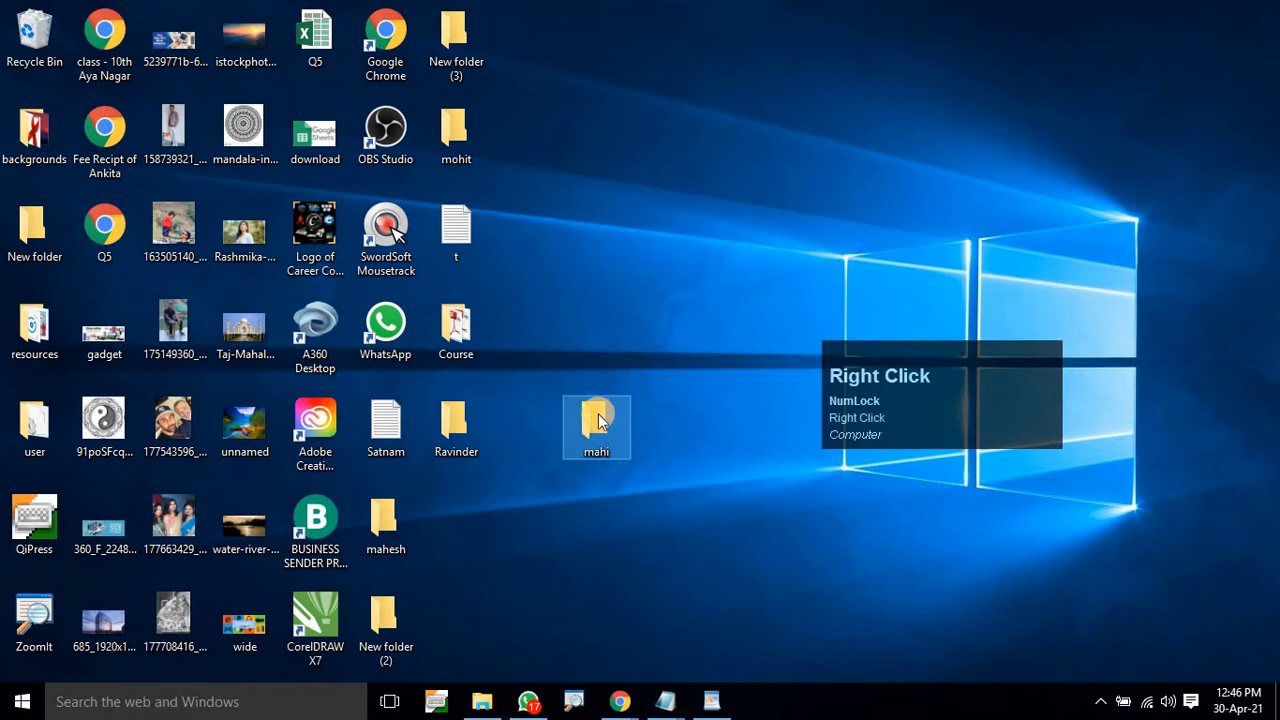
right_click(608, 418)
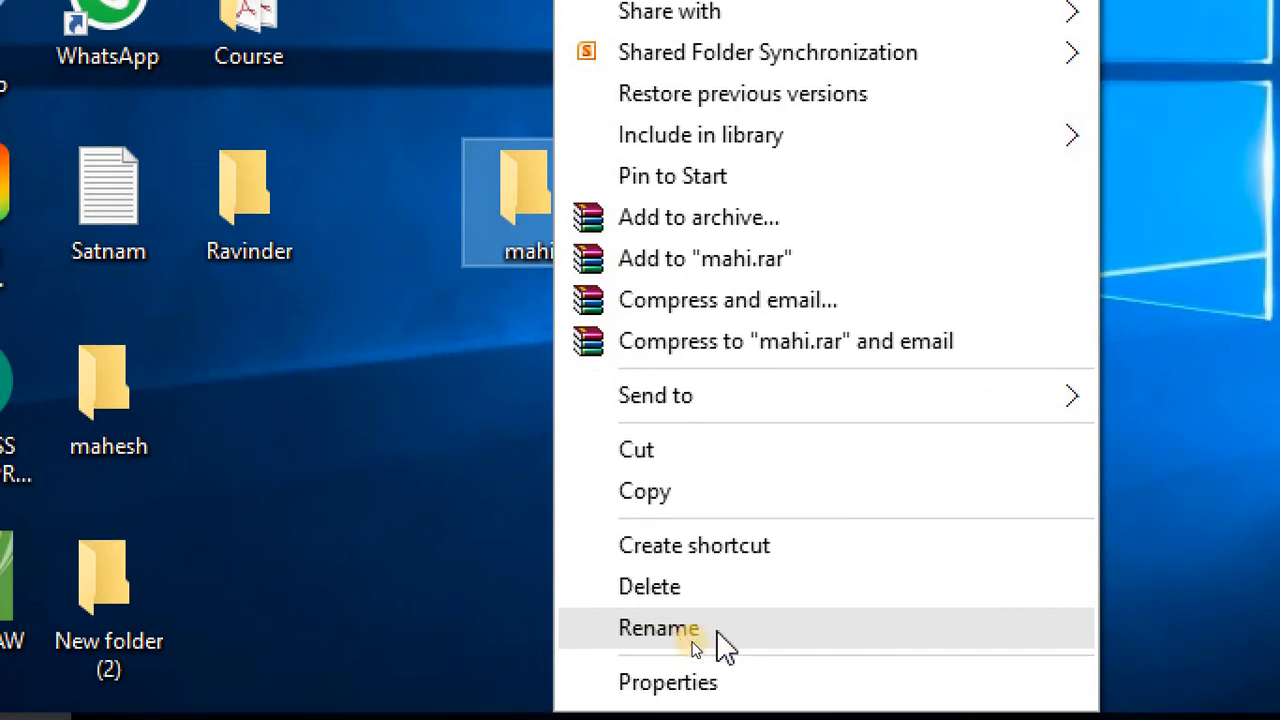
key("F5")
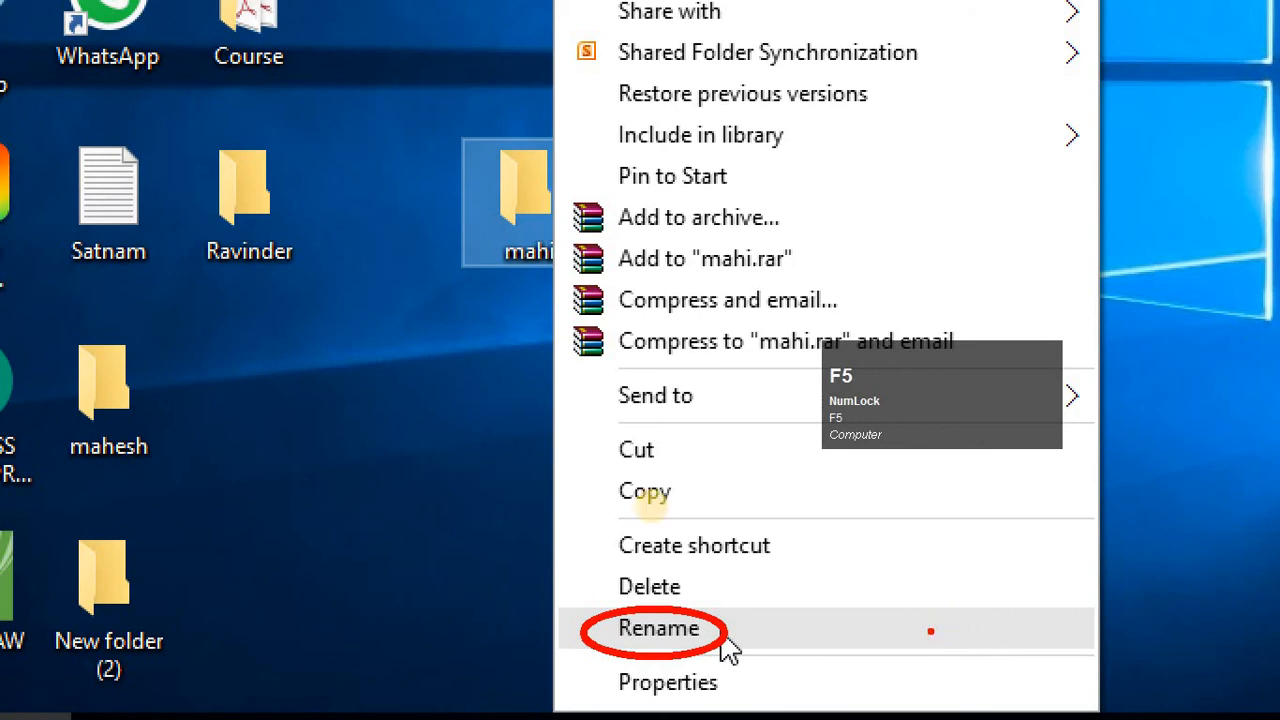
key("Escape")
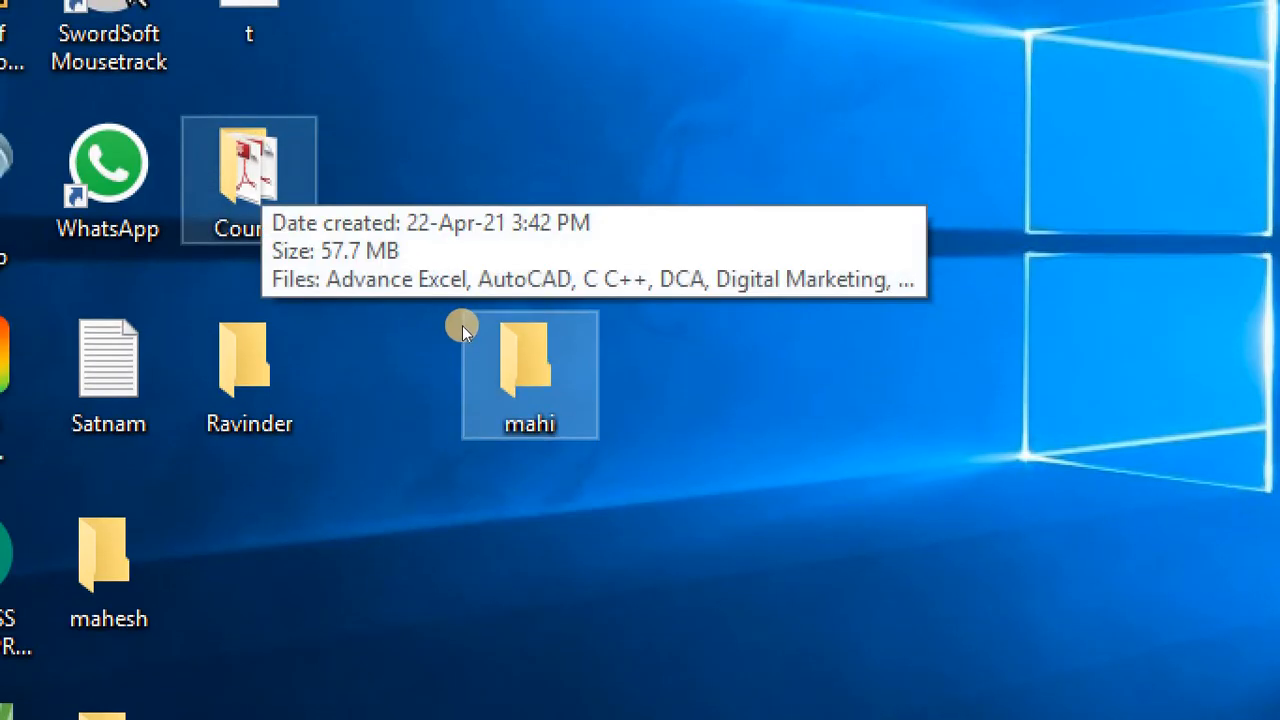
Rename the separately placed desktop folder with a different first name, using its Rename command.
key("F4")
right_click(589, 428)
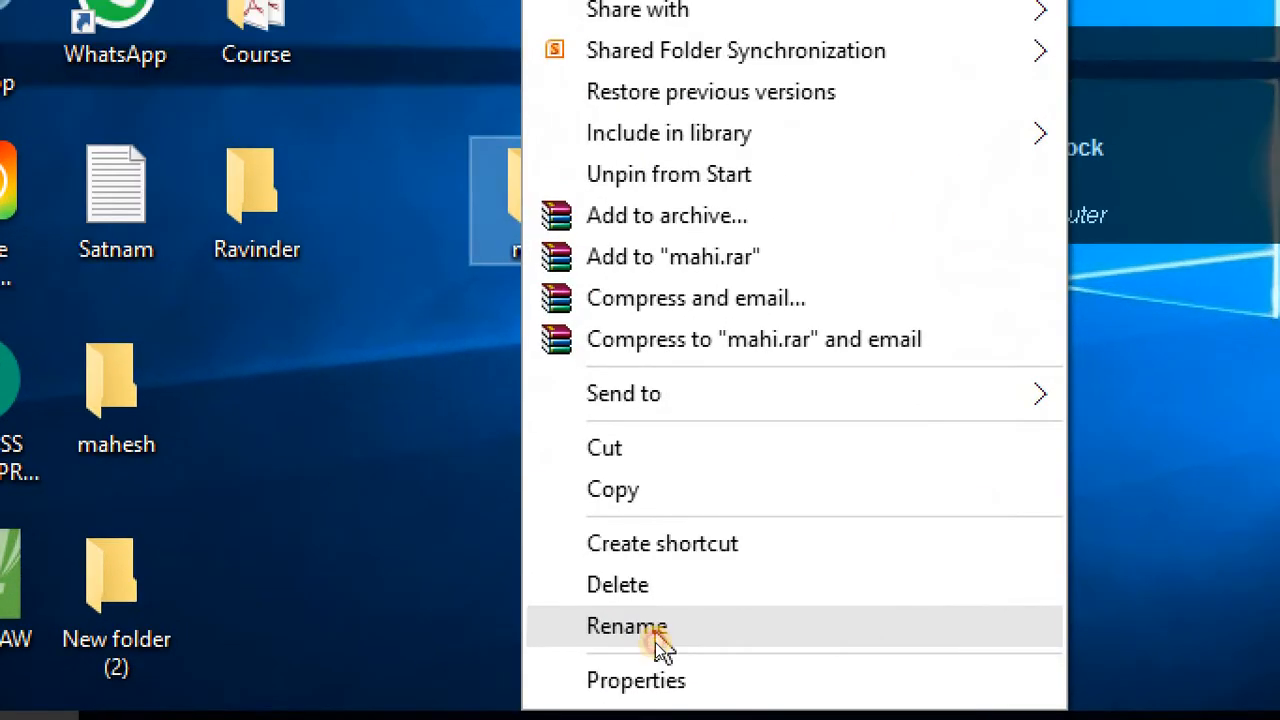
left_click(655, 643)
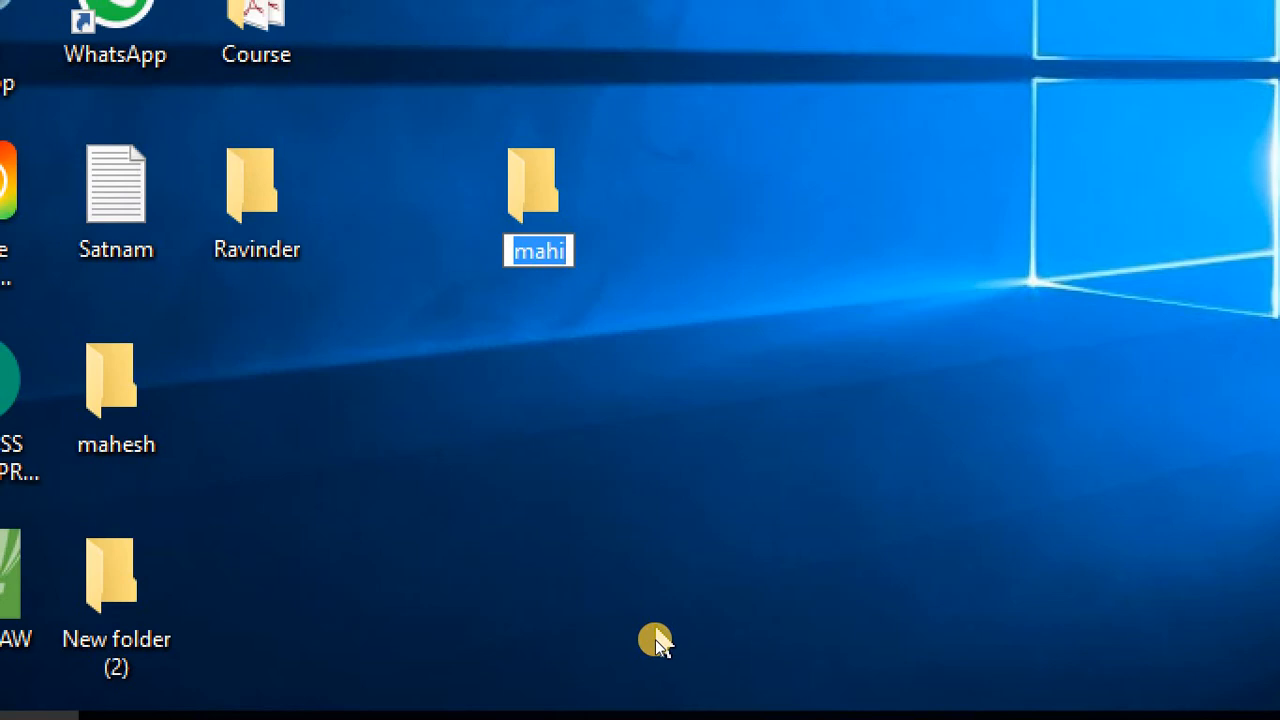
type("Ankita")
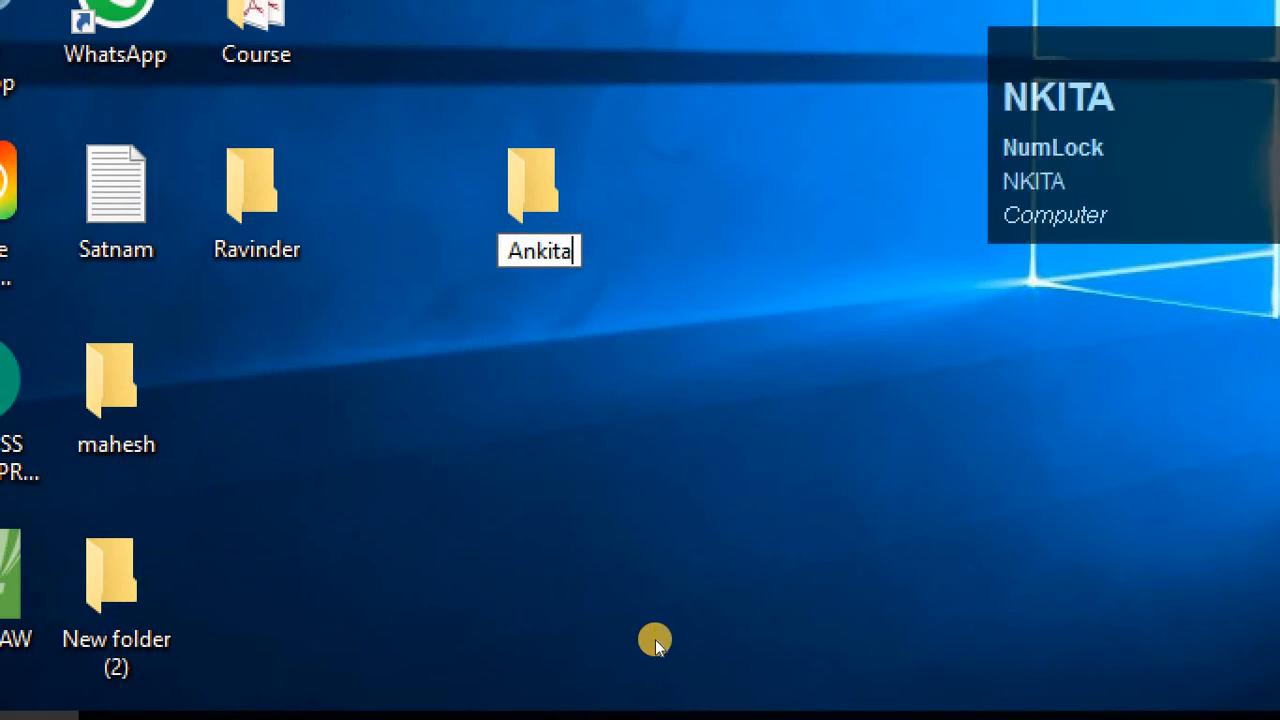
key("Return")
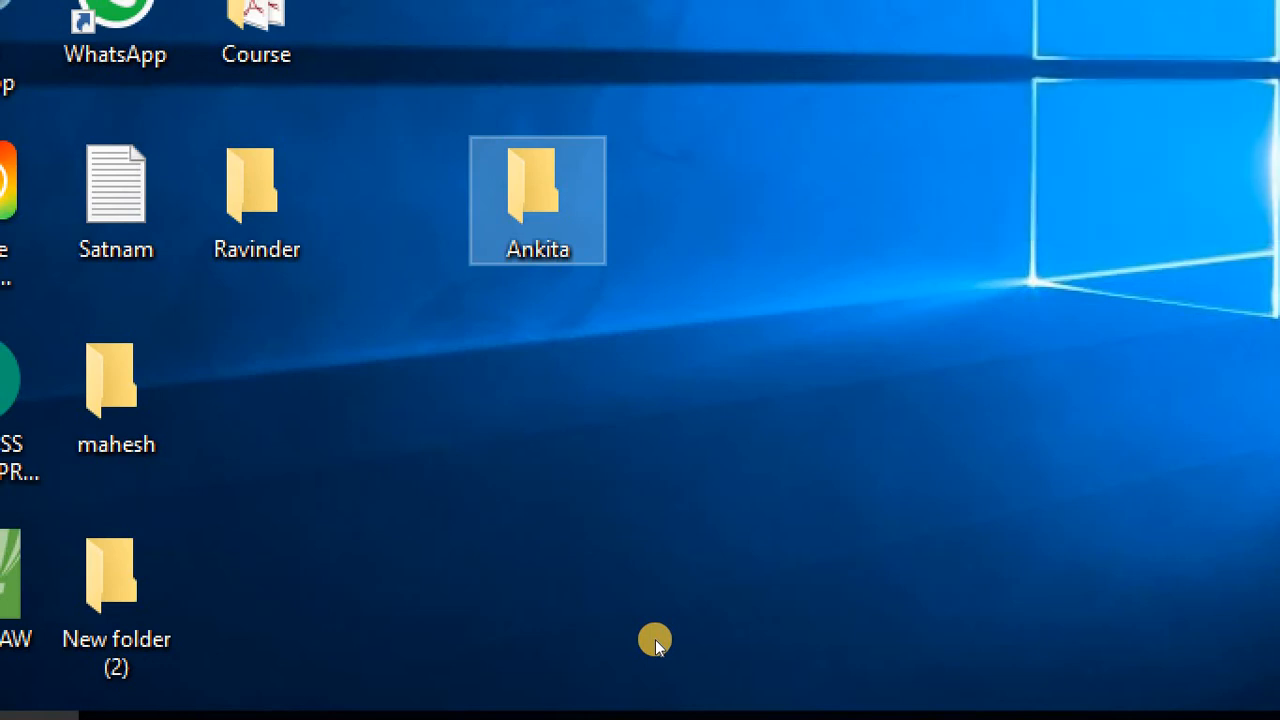
Draw a red rectangle around the renamed folder and write the green heading "Re - Name" beside it.
key("F5")
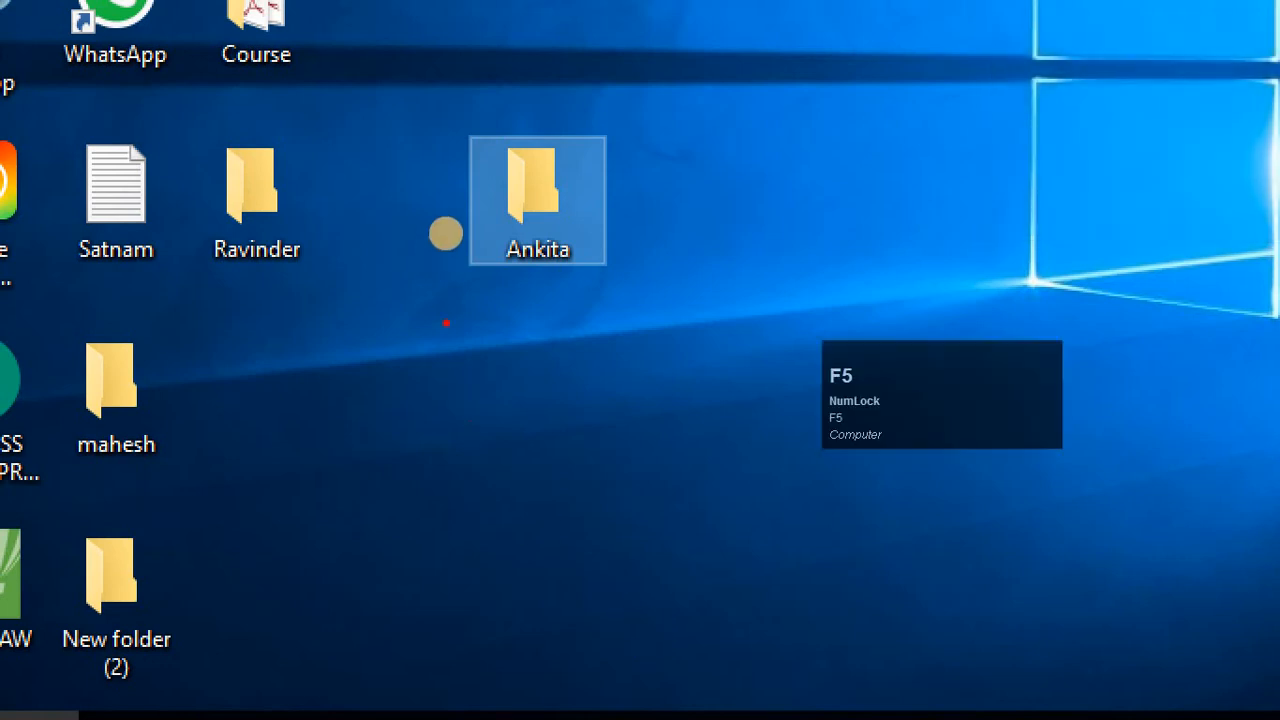
mouse_move(443, 88)
left_mouse_down()
mouse_move(569, 292)
mouse_move(659, 323)
left_mouse_up()
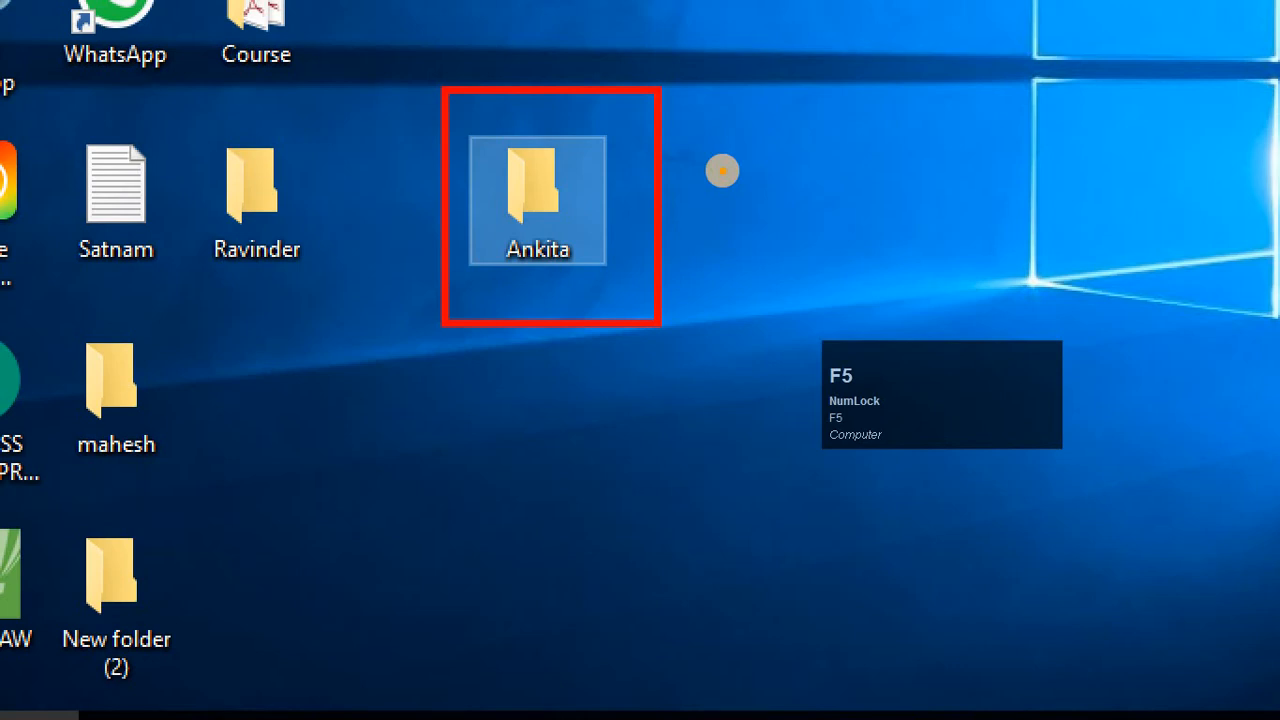
key("g")
key("t")
left_click(728, 62)
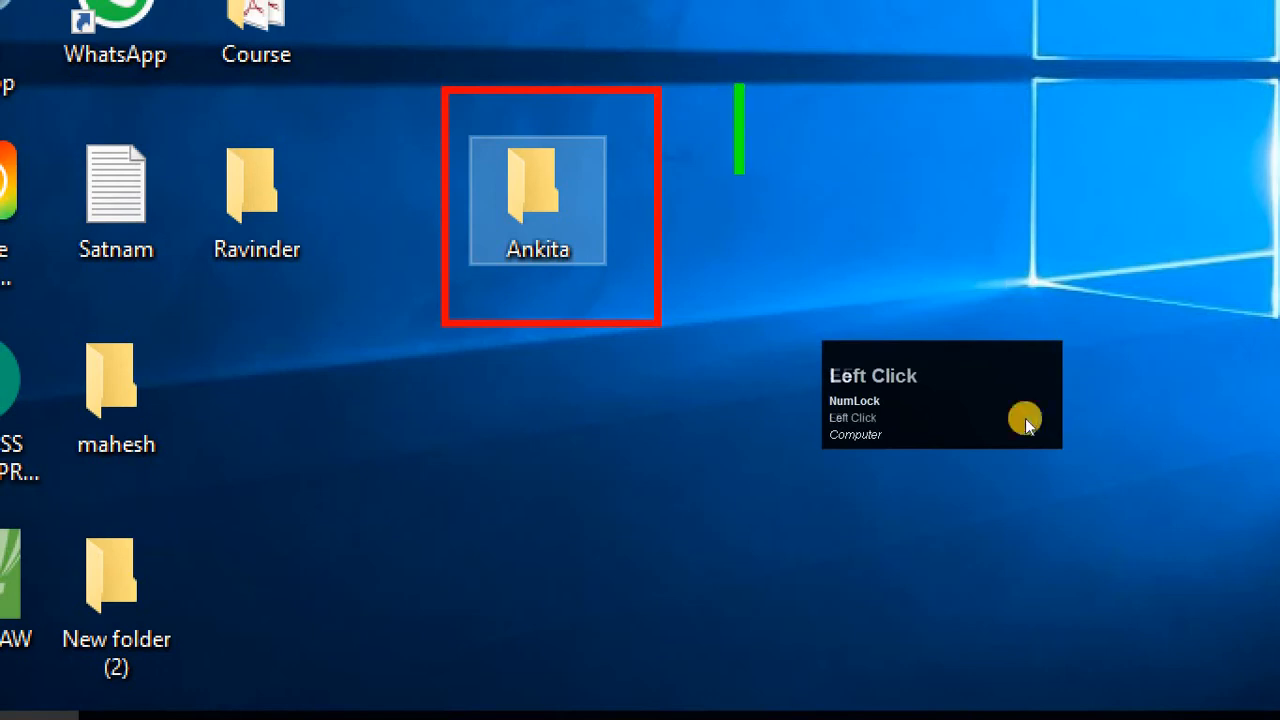
key("F5")
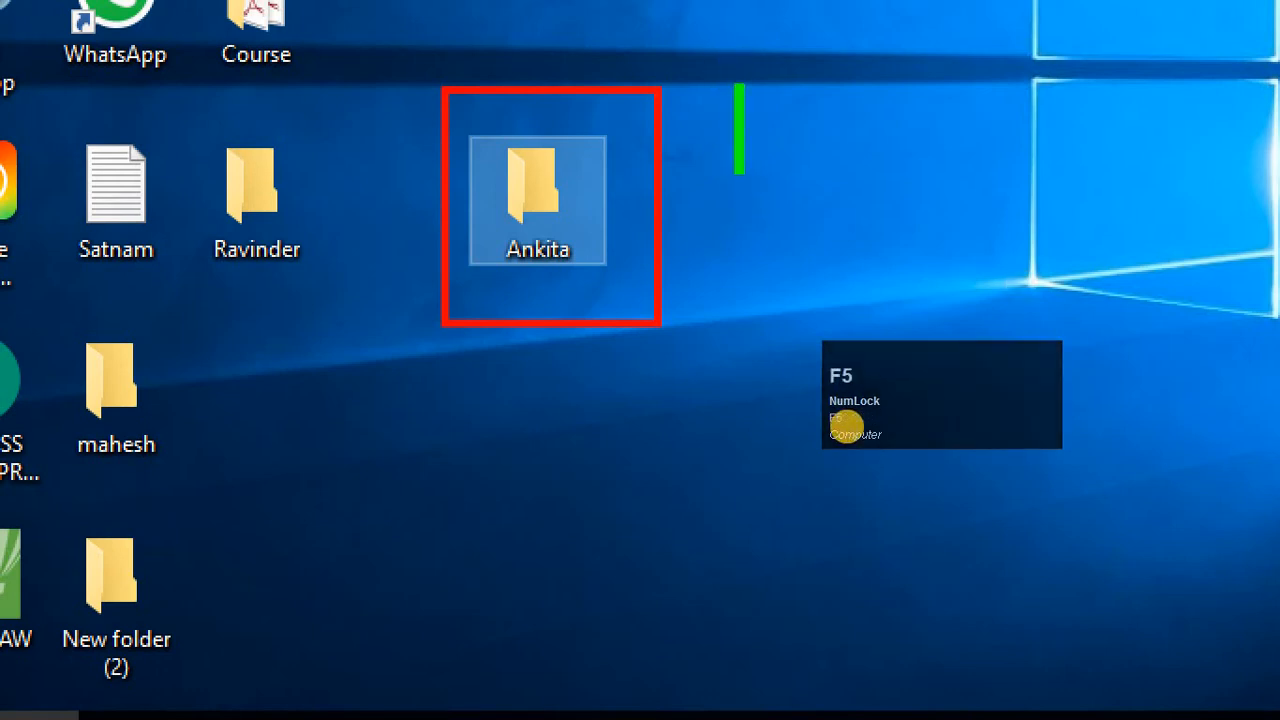
type("Re - ")
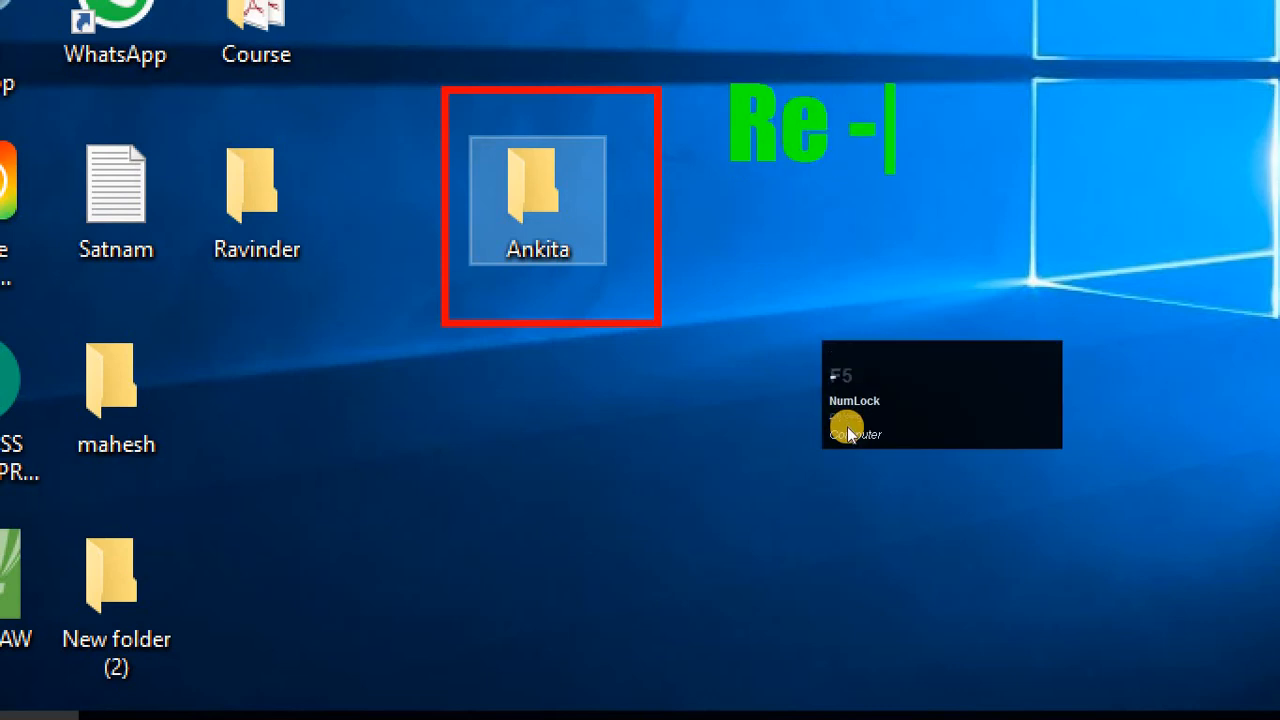
type("Name")
key("Return")
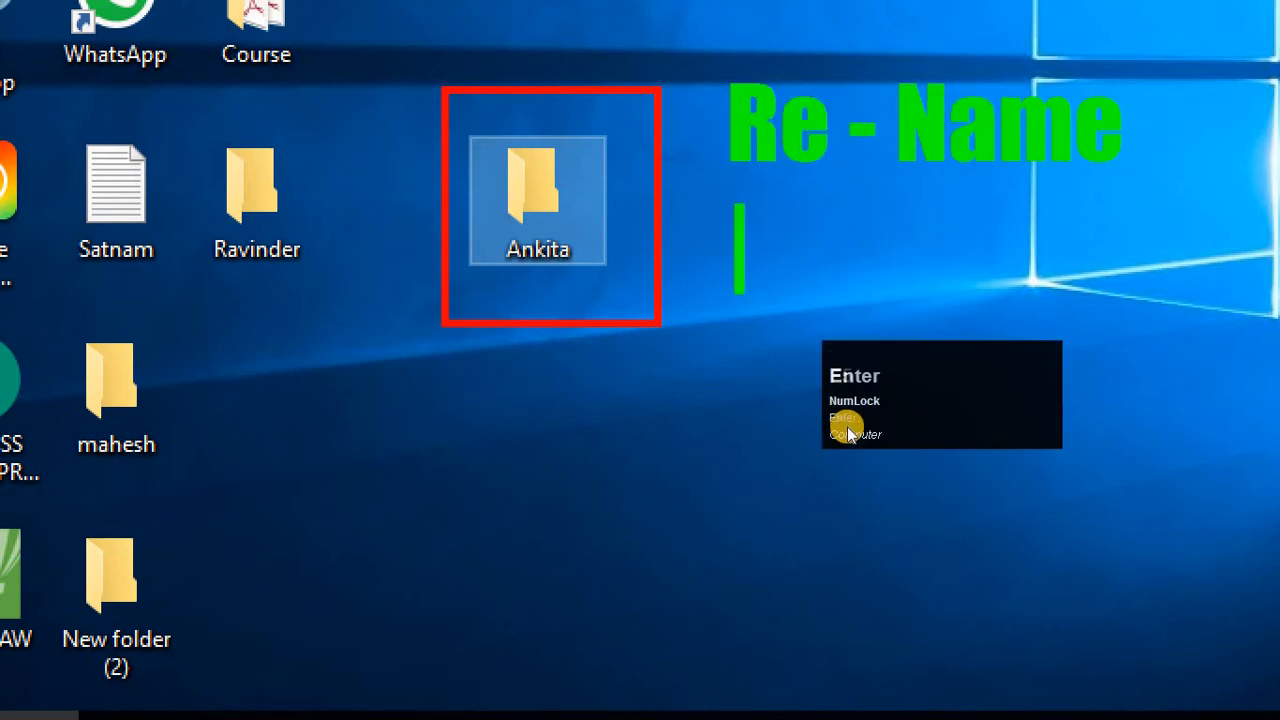
Add the lines "F2:" and "Function 2" below the green heading, and exit the annotation.
key("F5")
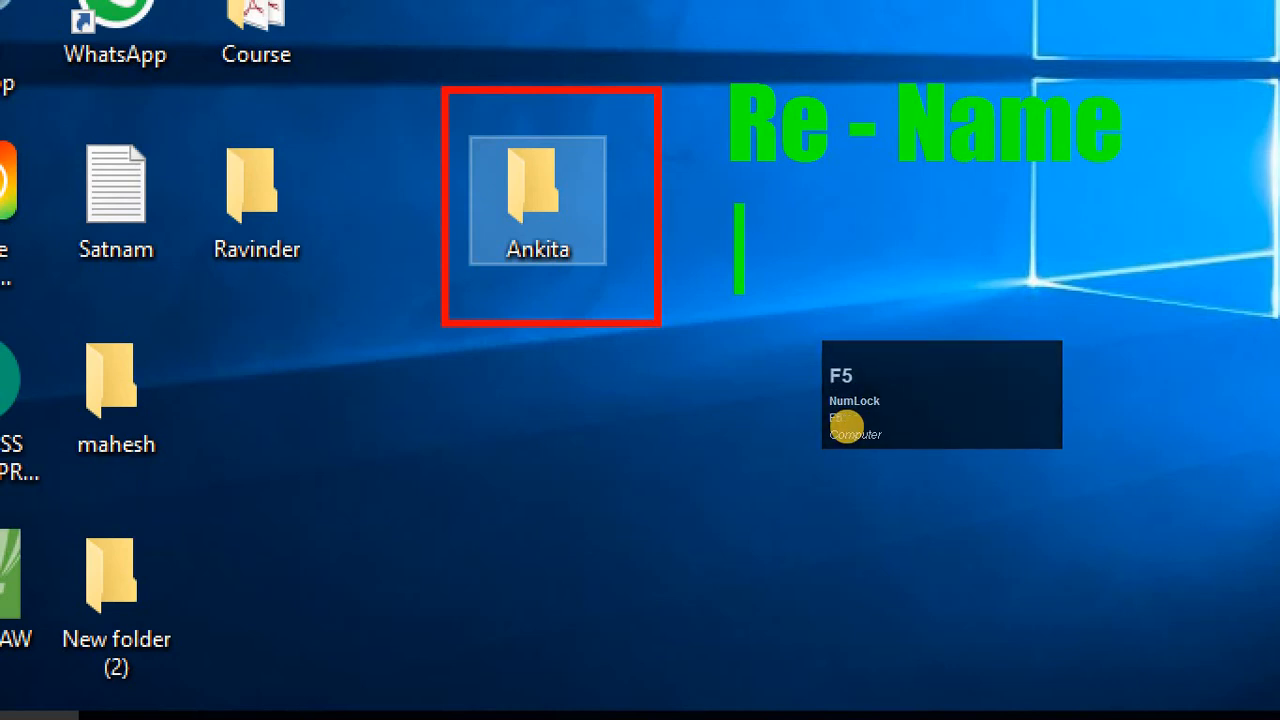
type("F")
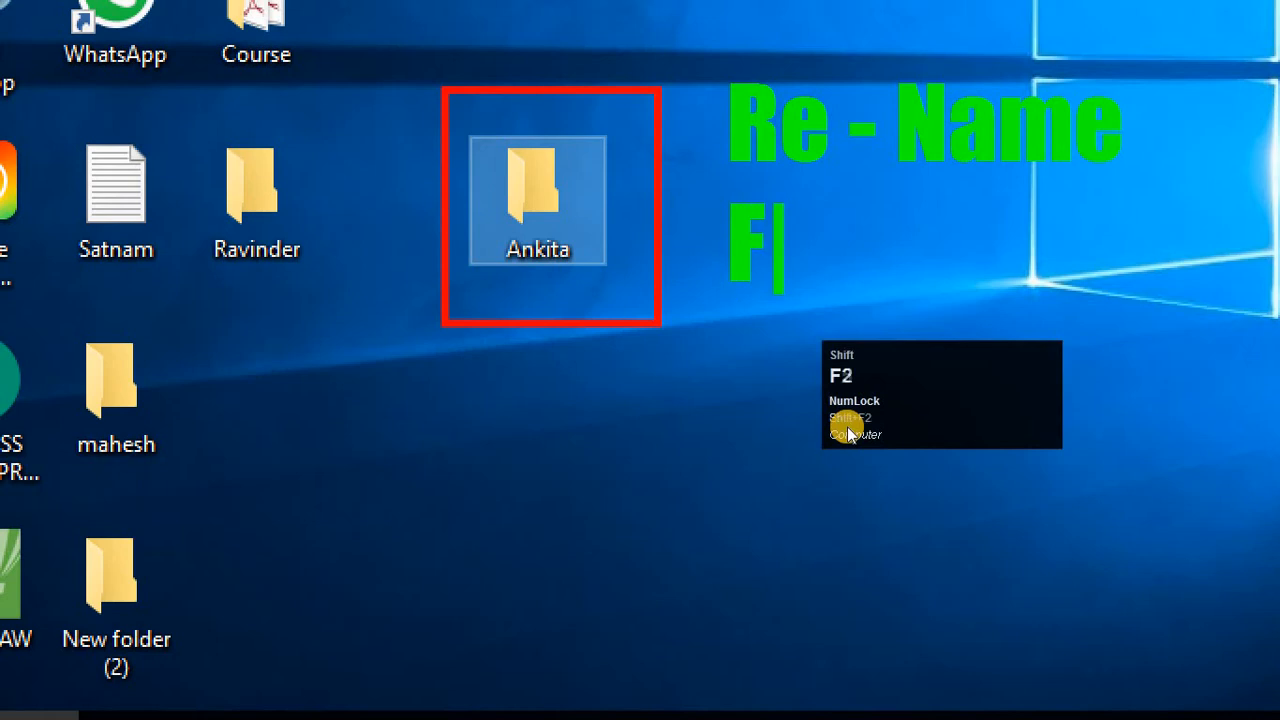
type("@")
key("BackSpace")
type("2:")
key("Return")
type("Funct")
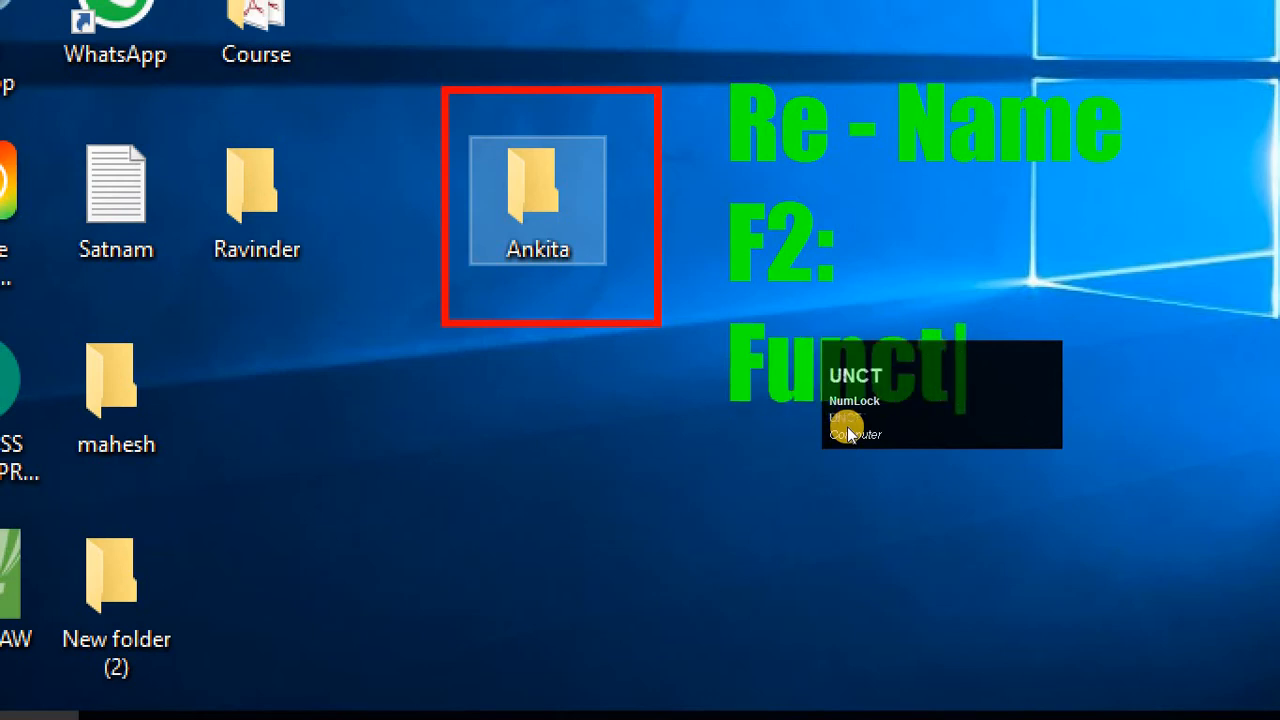
type("ion 2")
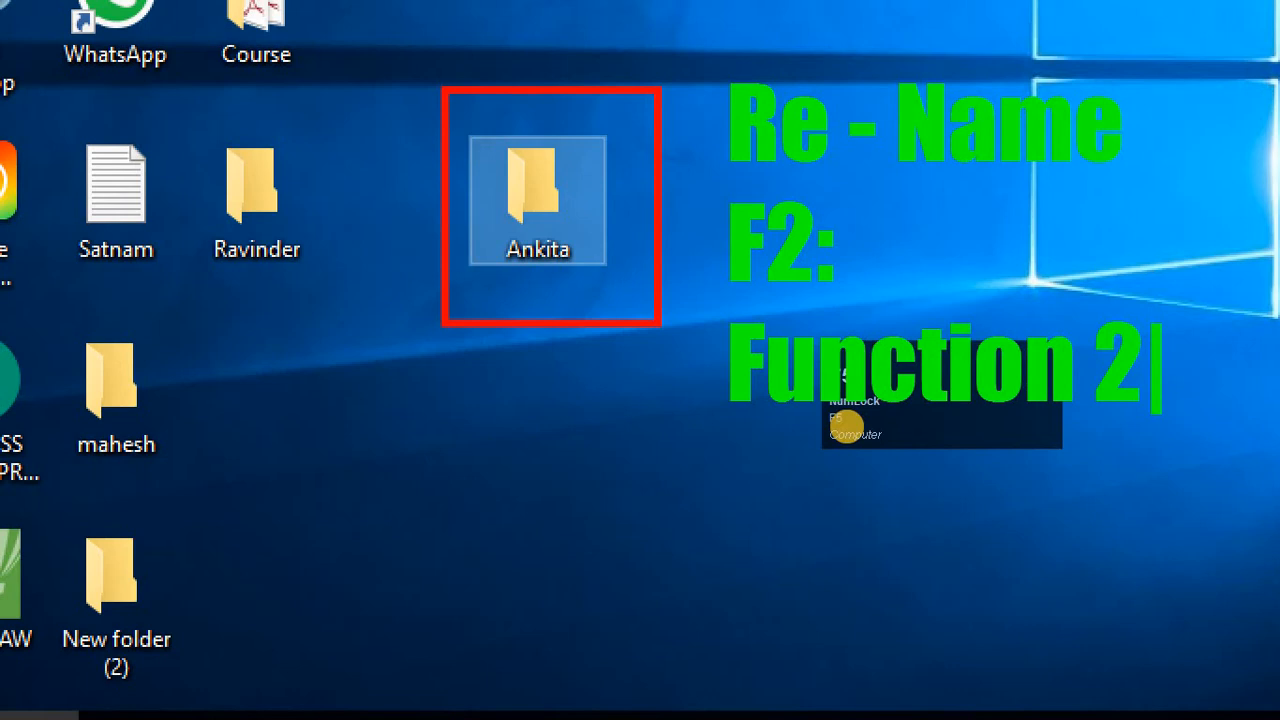
left_click(1128, 302)
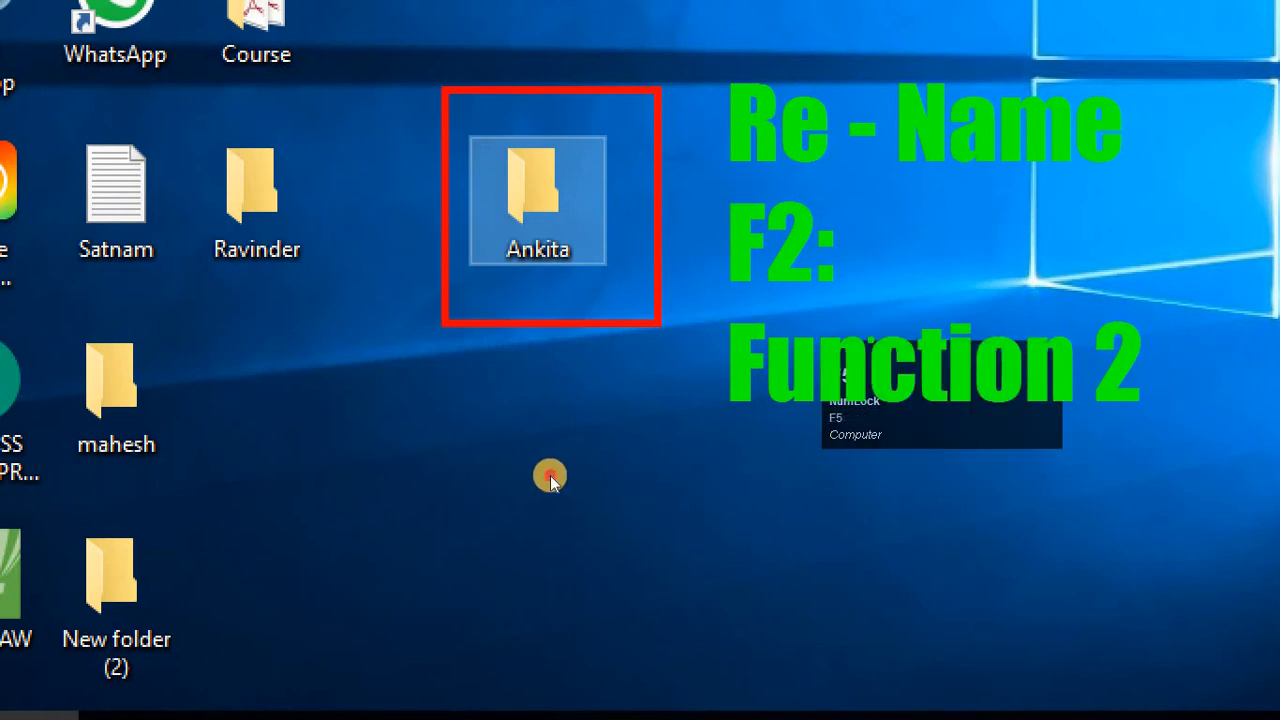
left_click(490, 478)
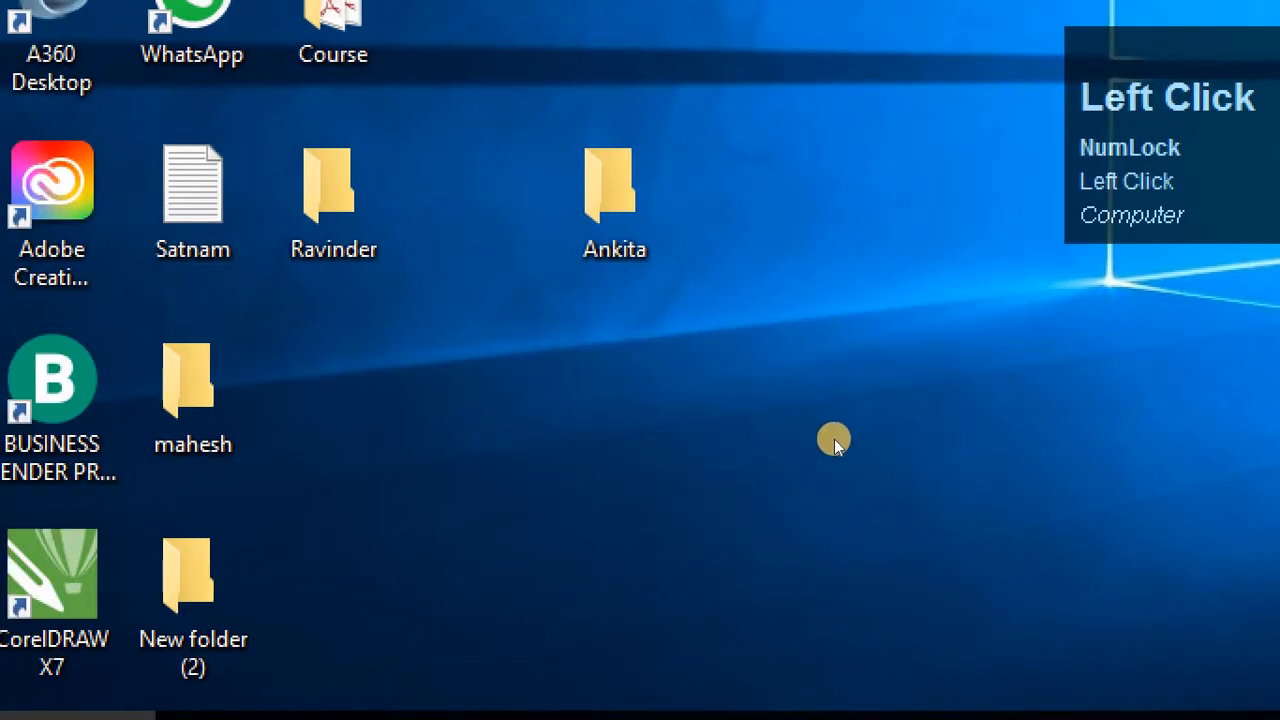
Rename the same desktop folder again, giving it another short first name in lowercase.
key("F4")
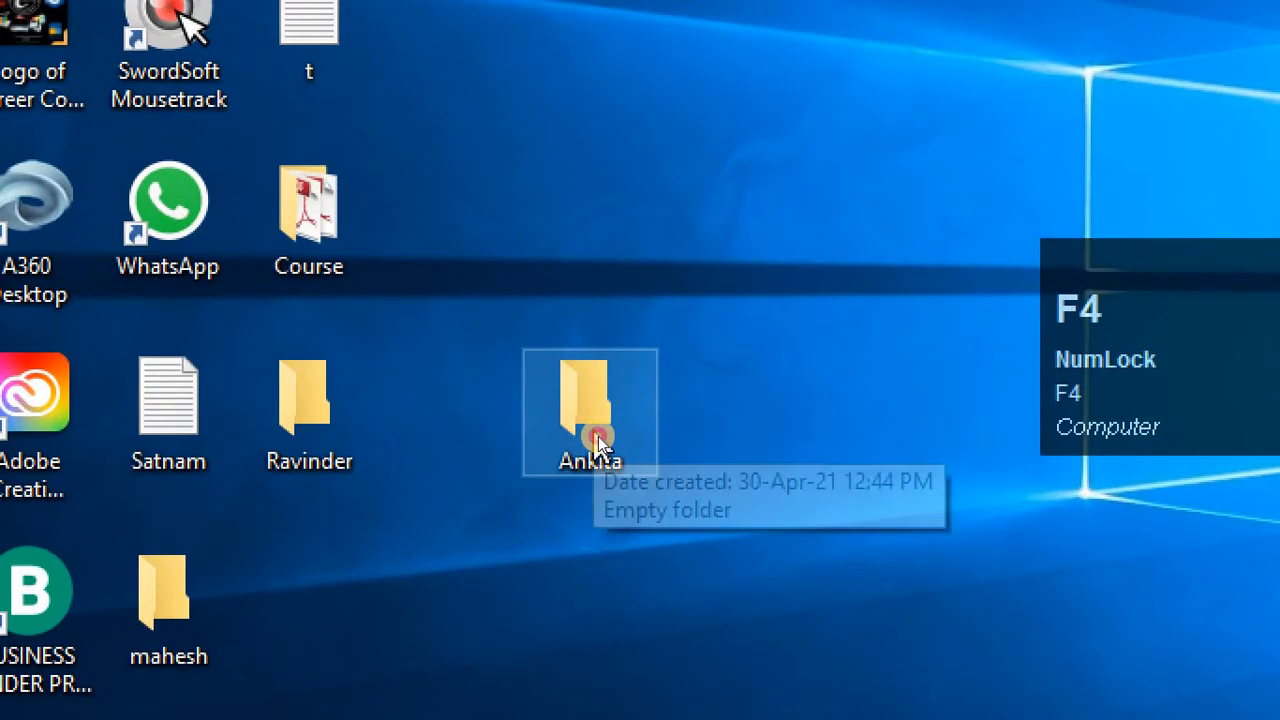
left_click(601, 442)
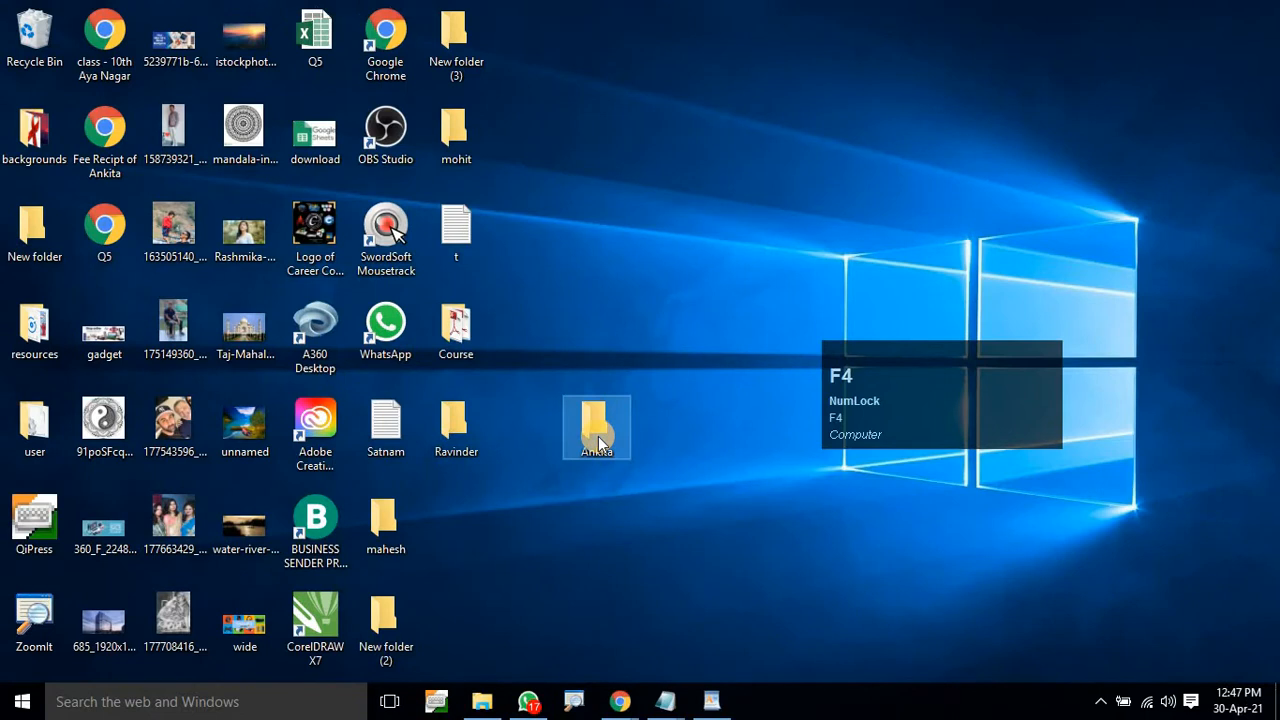
key("F2")
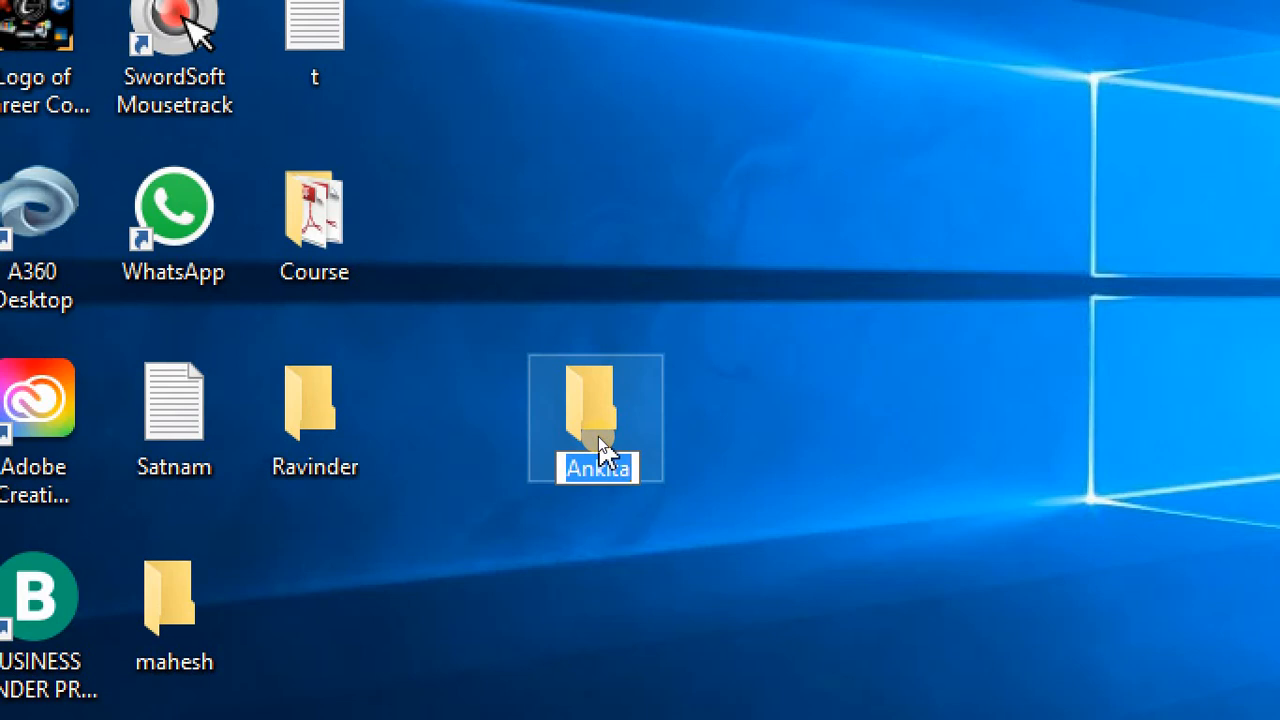
type("sonu")
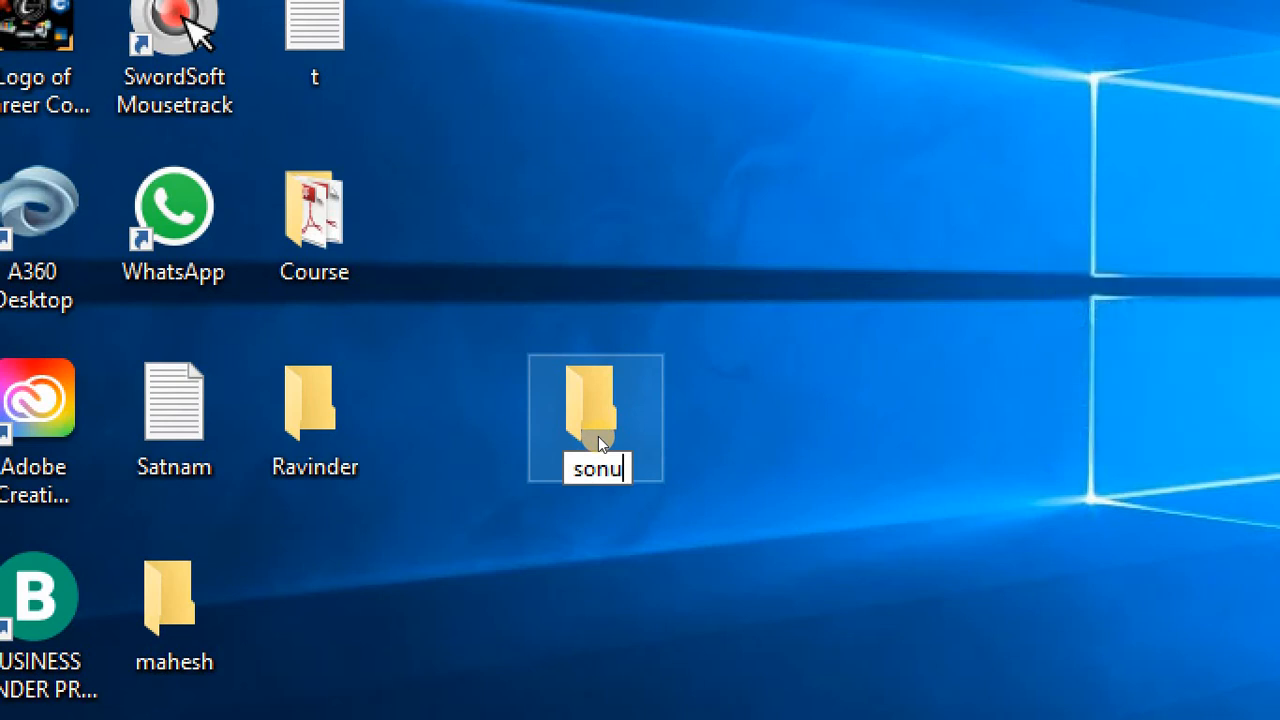
key("Return")
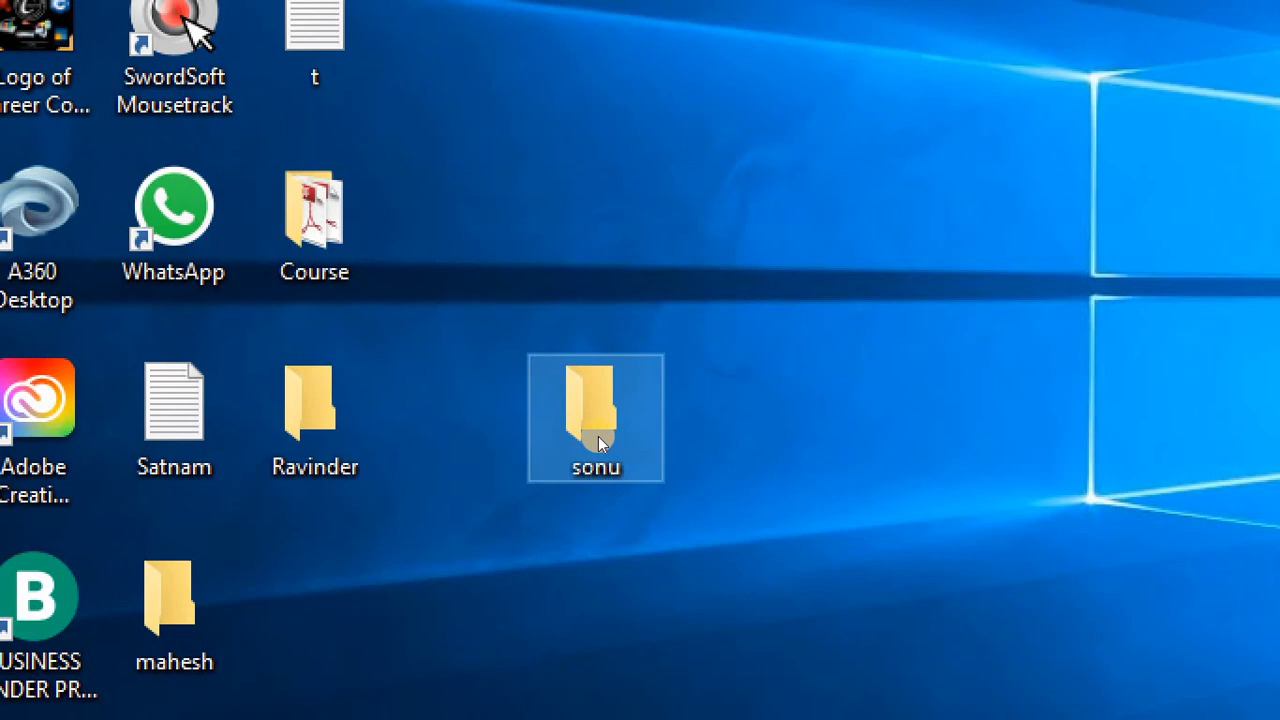
Switch to Fundamental.pdf in Chrome and examine the labelled This PC window on page 24.
key("alt+Tab")
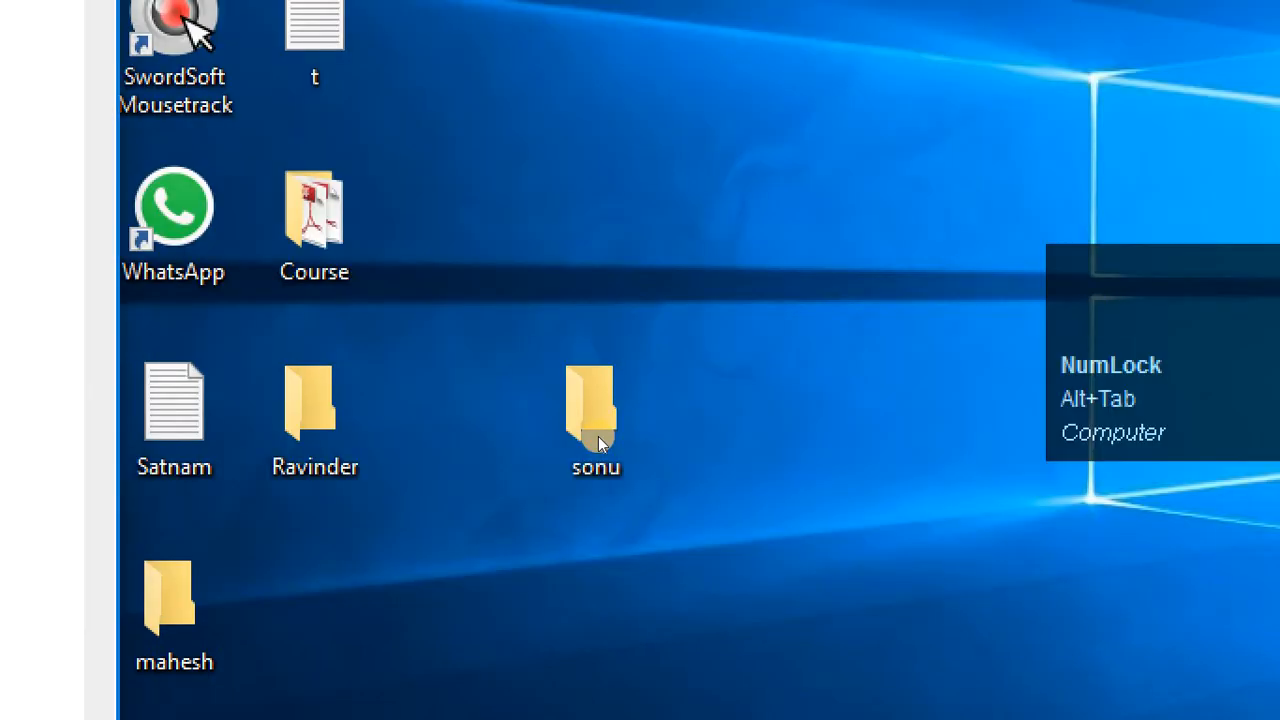
key("F4")
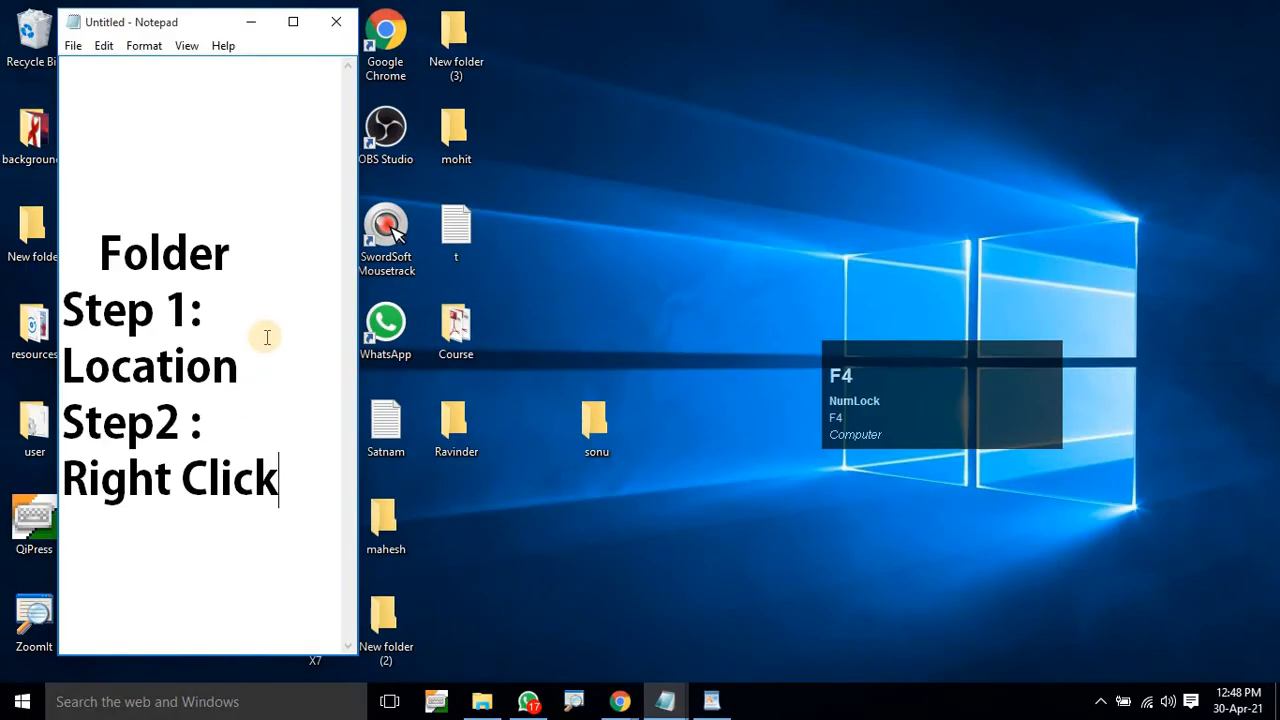
key("alt+Tab")
scroll(526, 420, "down", 5)
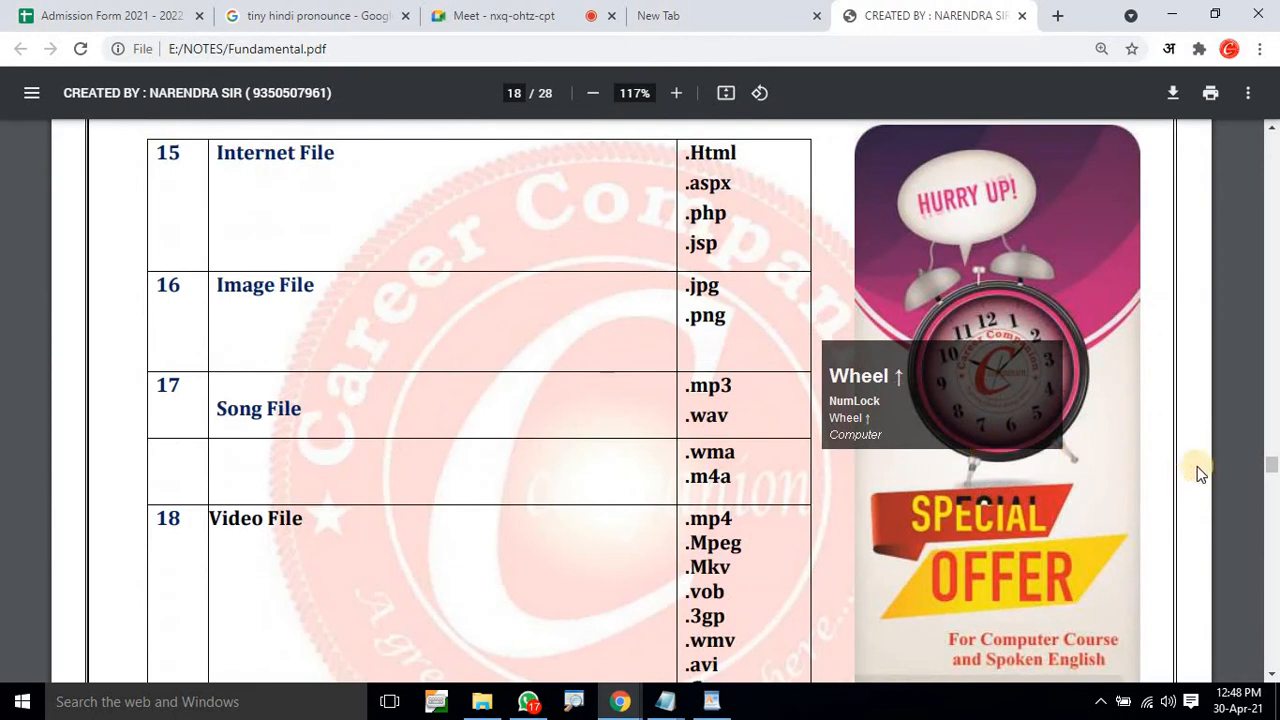
left_click_drag(1270, 464, 1272, 587)
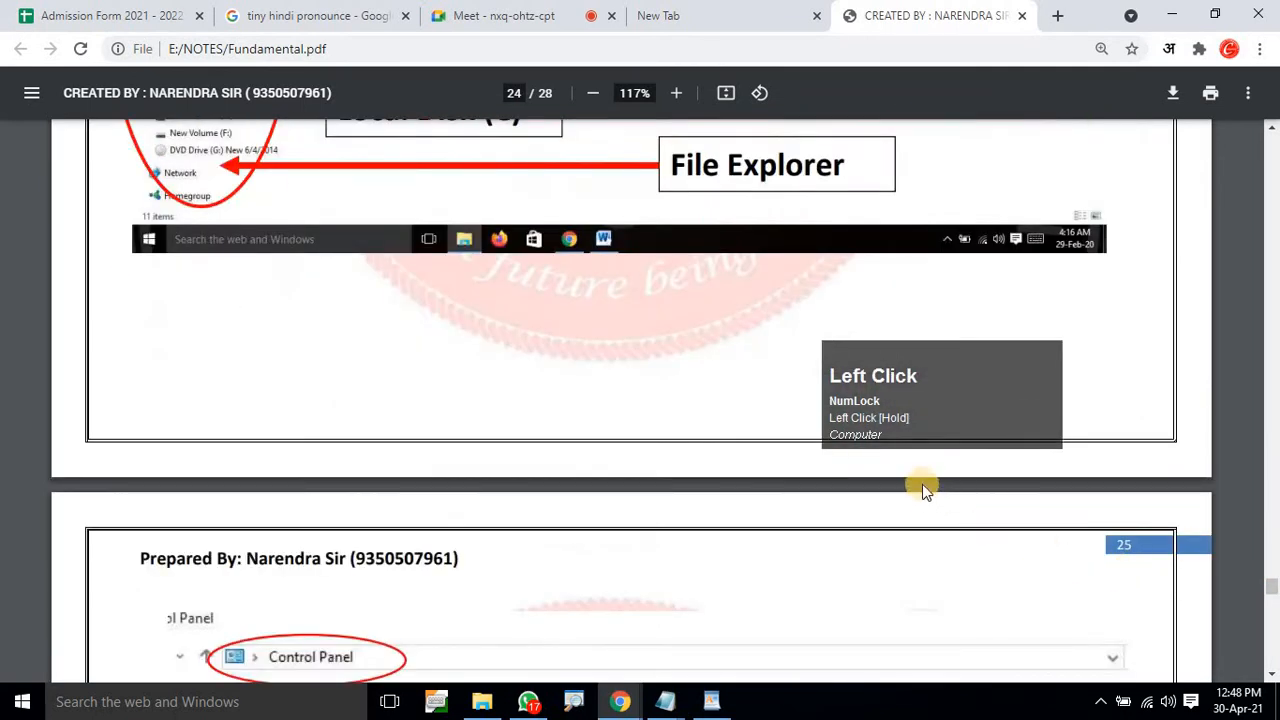
scroll(922, 484, "up", 8)
scroll(922, 484, "down", 2)
scroll(422, 490, "down", 3)
left_click(421, 490)
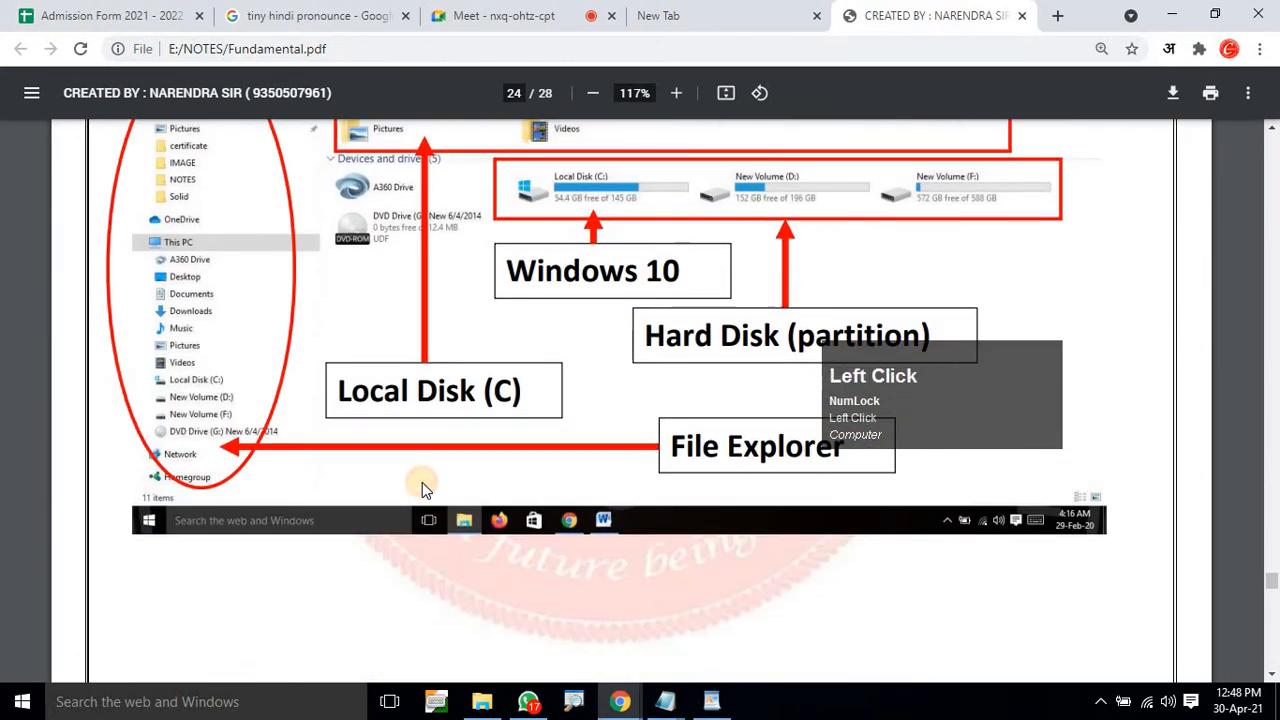
Look back through the file extension and symbol tables in the PDF to the "KEYBOARD FULL DETAILS" page.
scroll(422, 490, "up", 12)
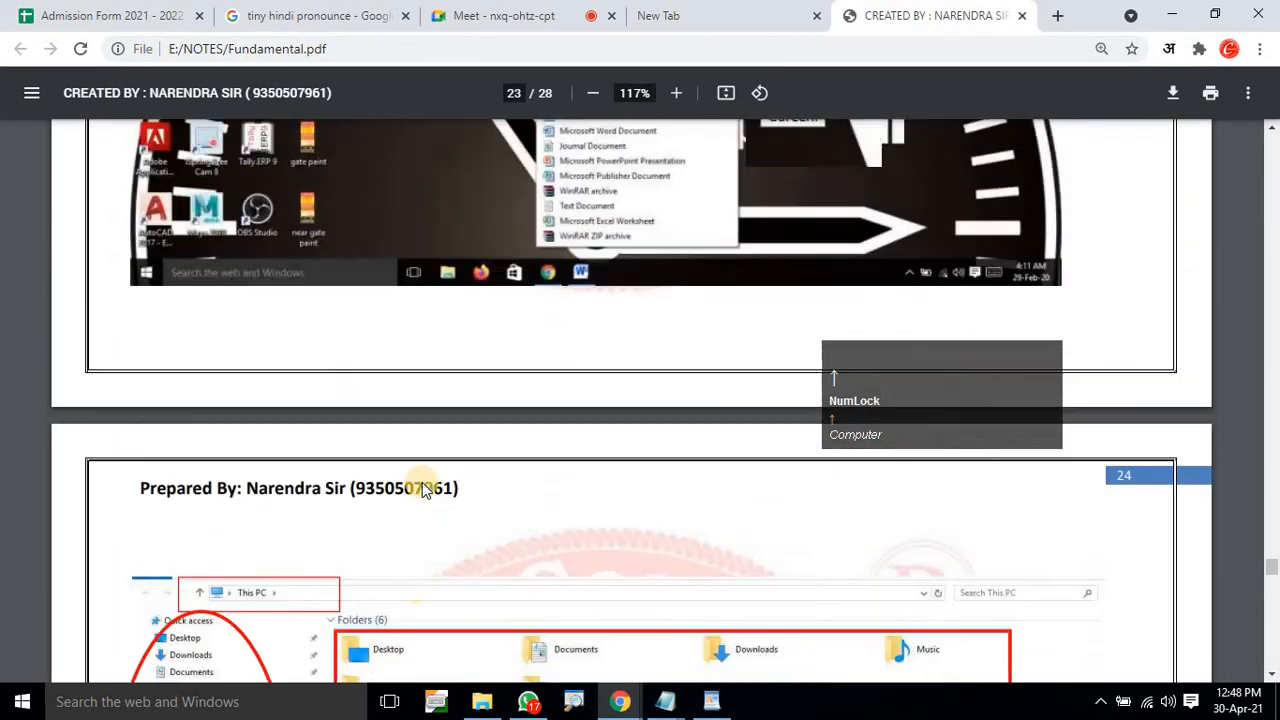
scroll(422, 482, "up", 20)
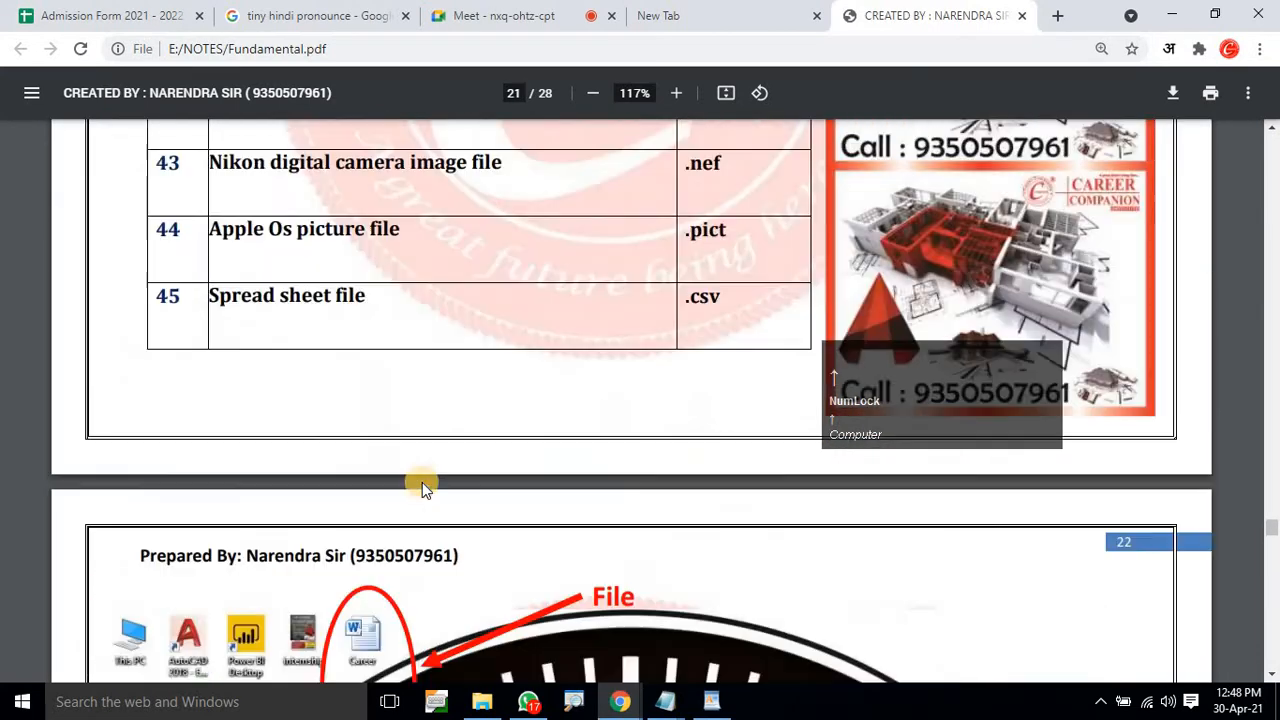
scroll(422, 487, "up", 20)
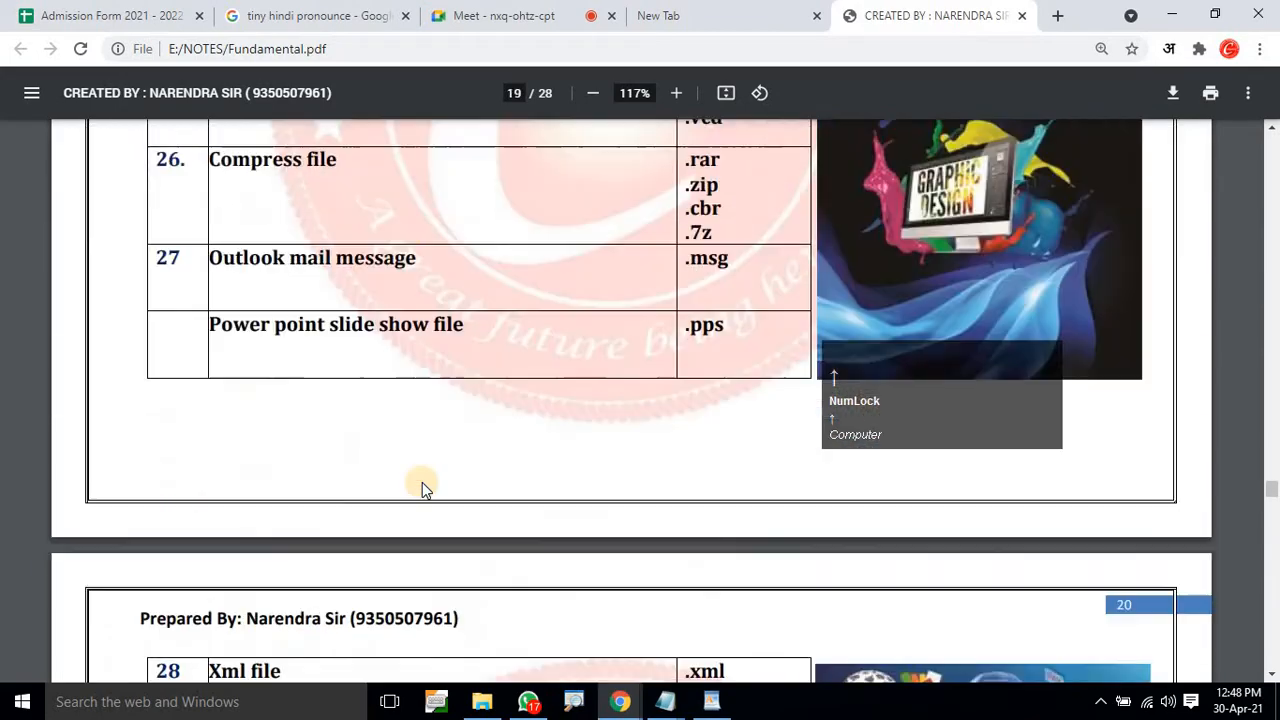
scroll(422, 482, "up", 20)
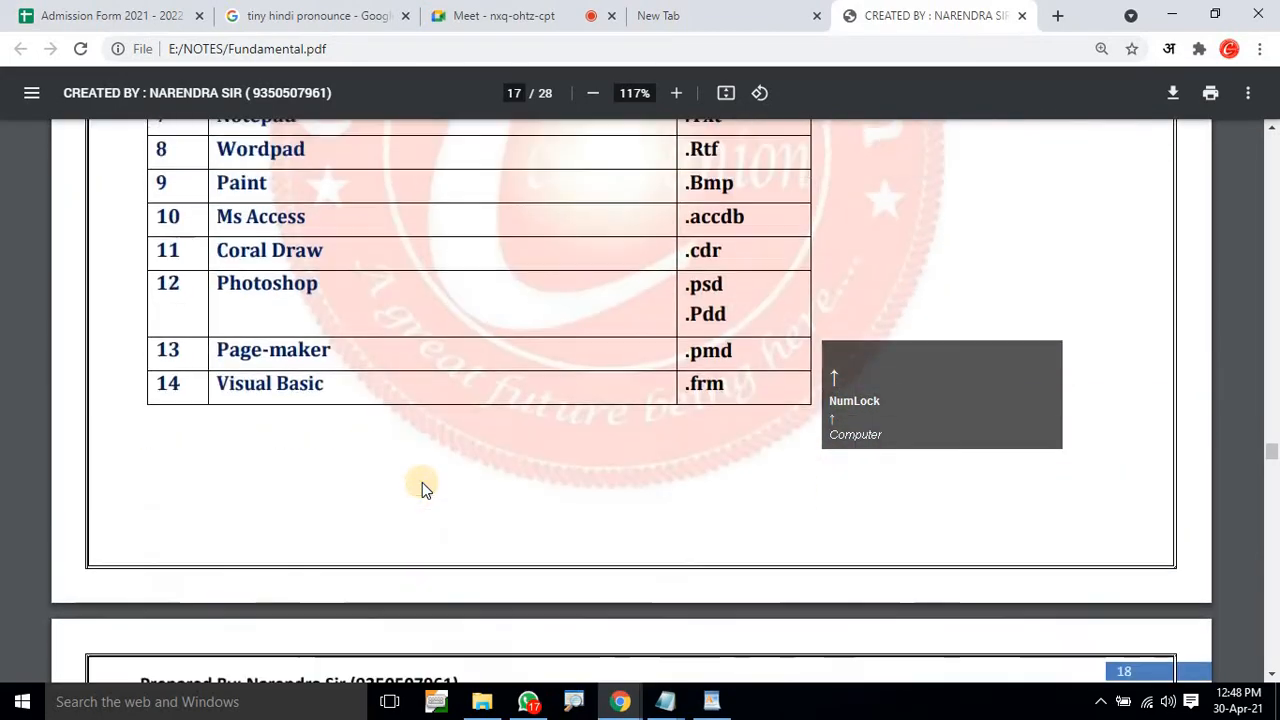
scroll(422, 488, "up", 20)
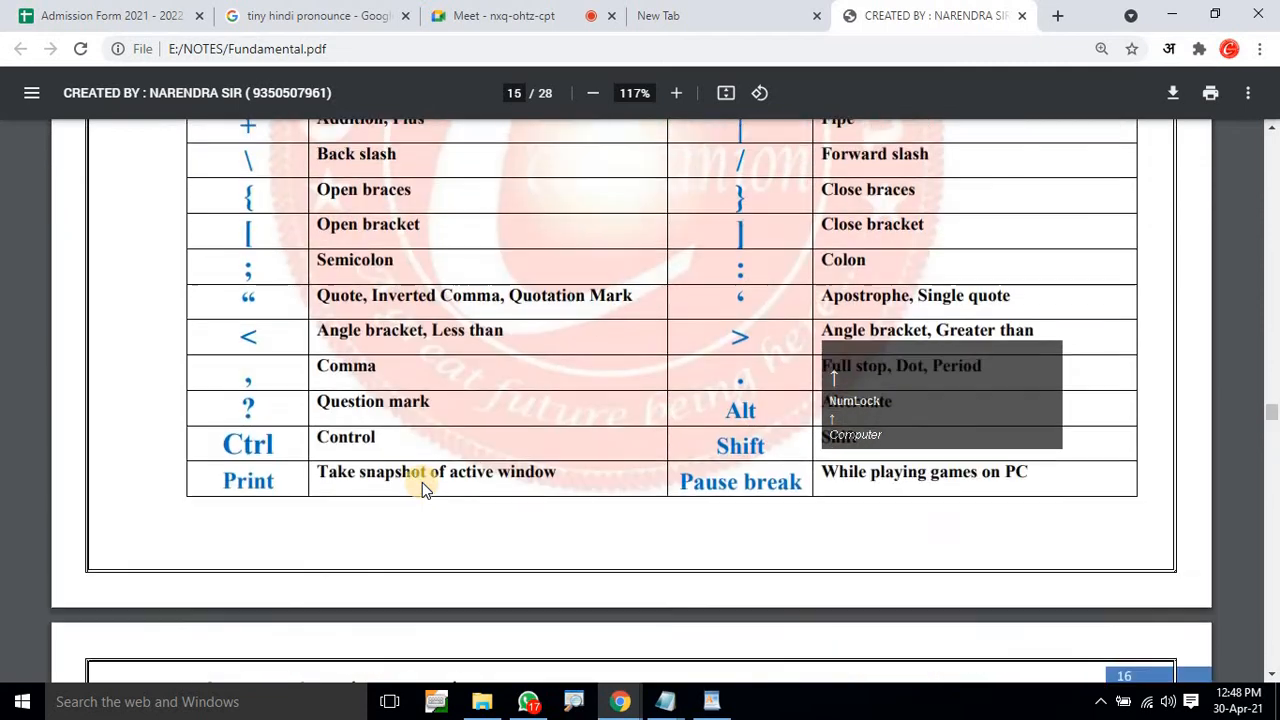
scroll(422, 488, "up", 12)
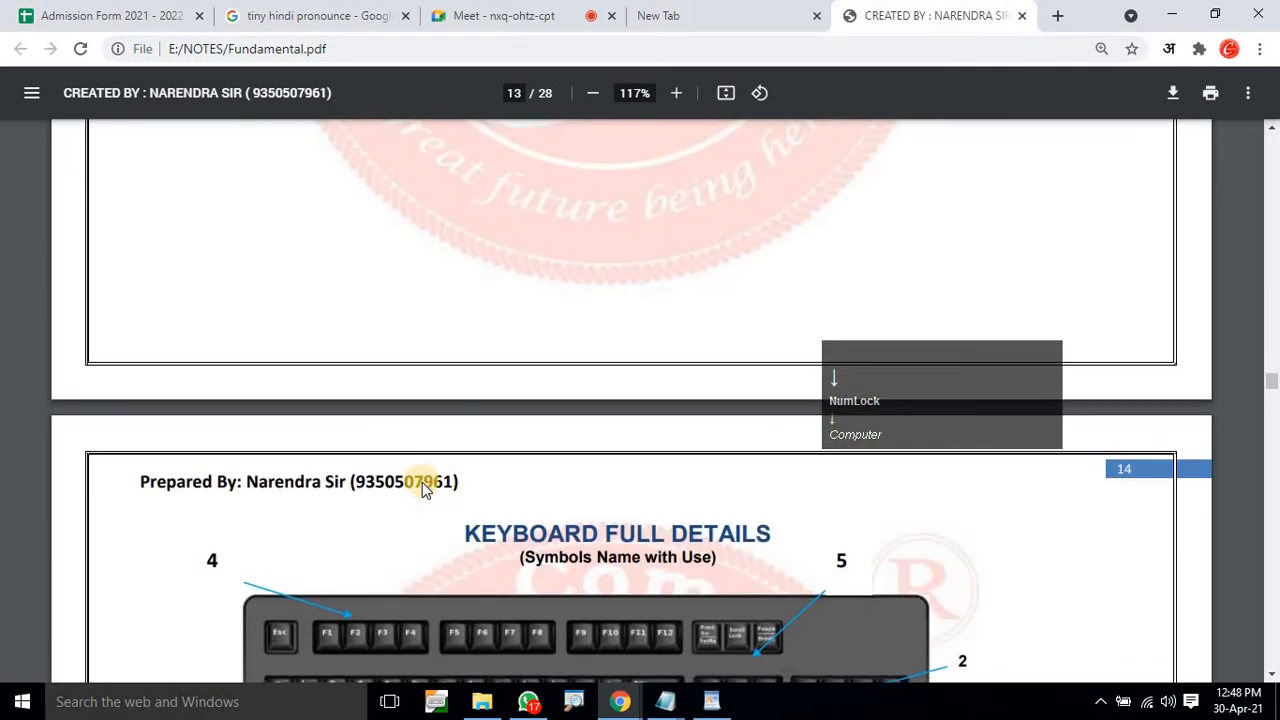
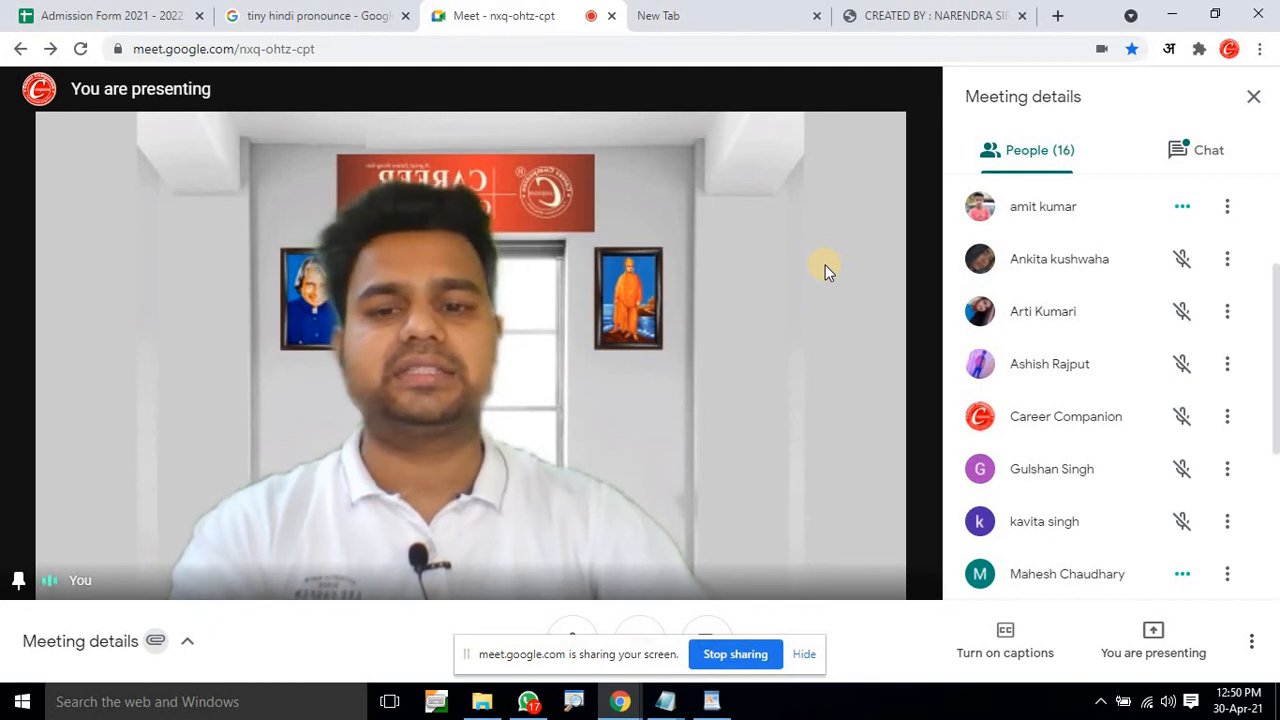
Clear the browser window, screen-sharing bar and meeting notification off the desktop, and refresh it.
left_click(1180, 15)
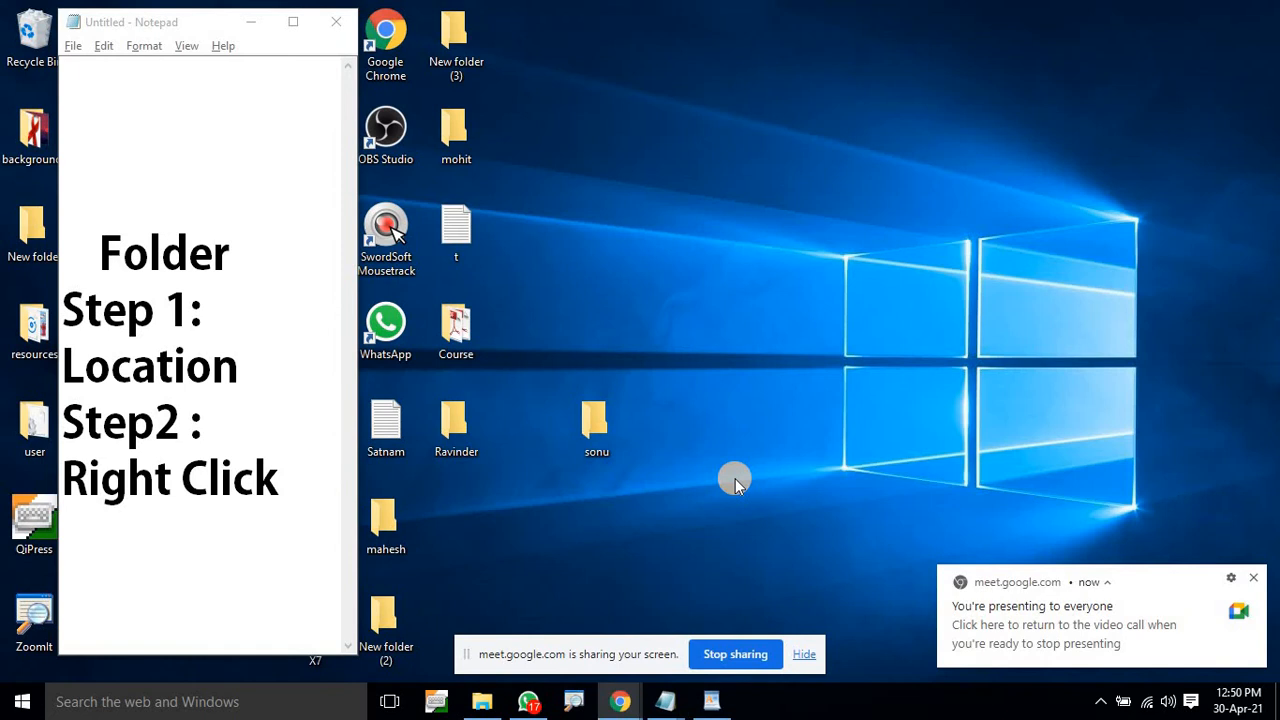
right_click(763, 255)
left_click(823, 310)
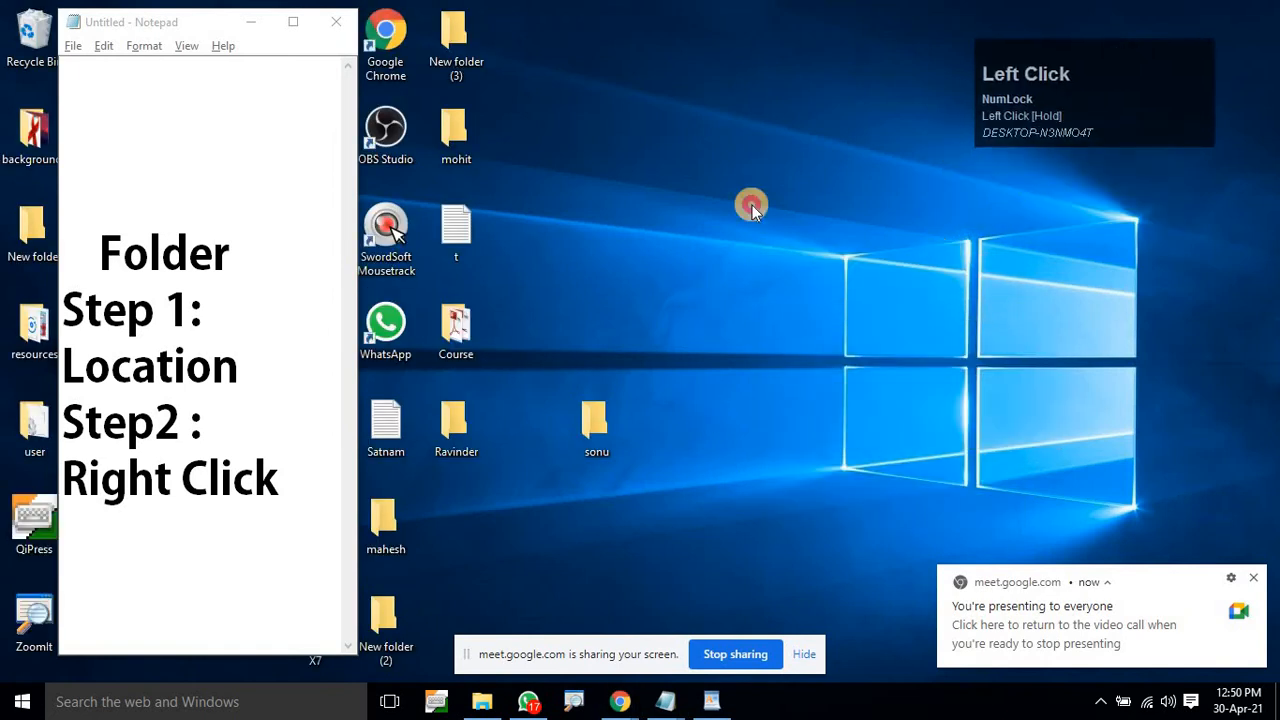
left_click(811, 655)
left_click(1257, 580)
right_click(879, 377)
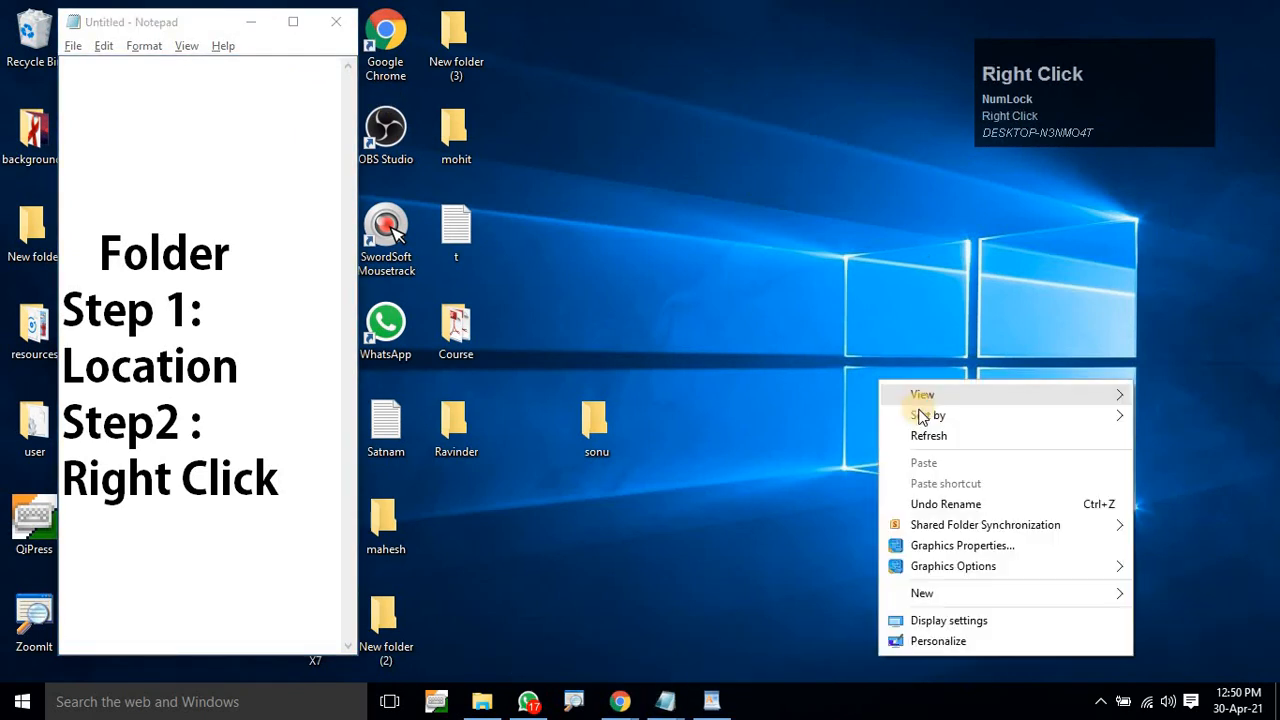
left_click(915, 432)
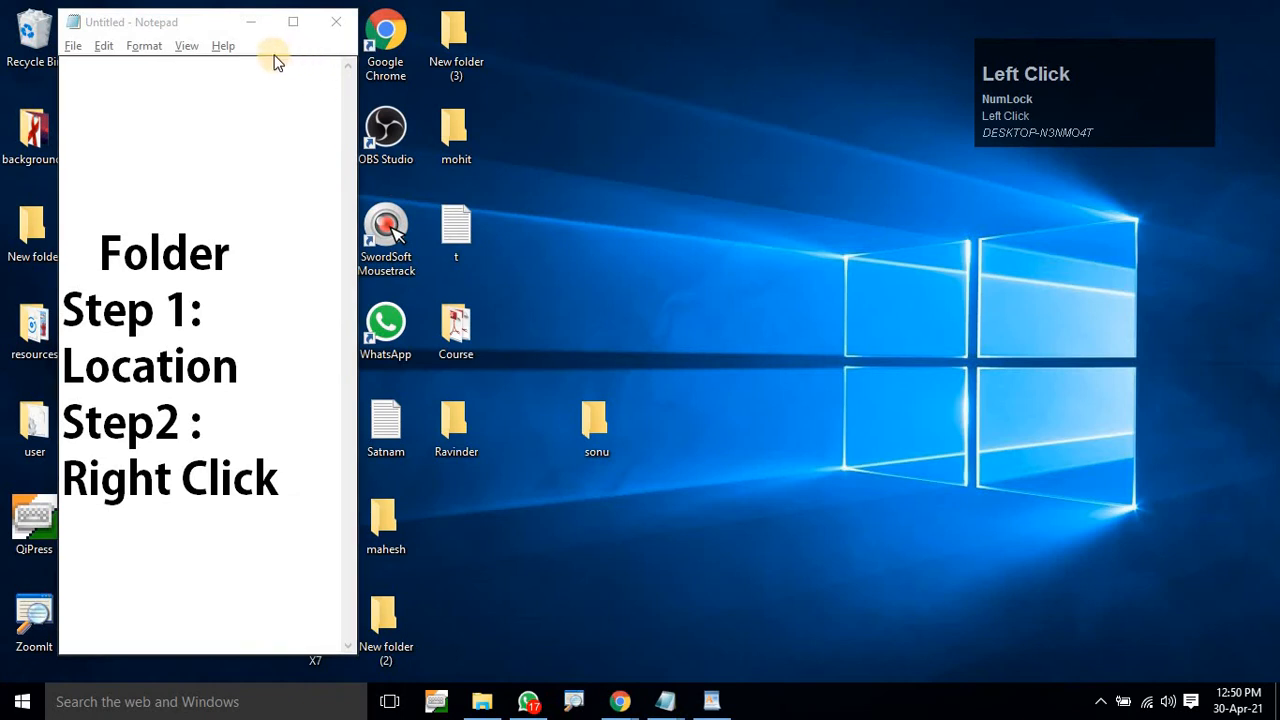
Minimize Notepad, and move the separately placed folder to the end of the last desktop icon column, refreshing the desktop.
left_click(250, 22)
right_click(713, 146)
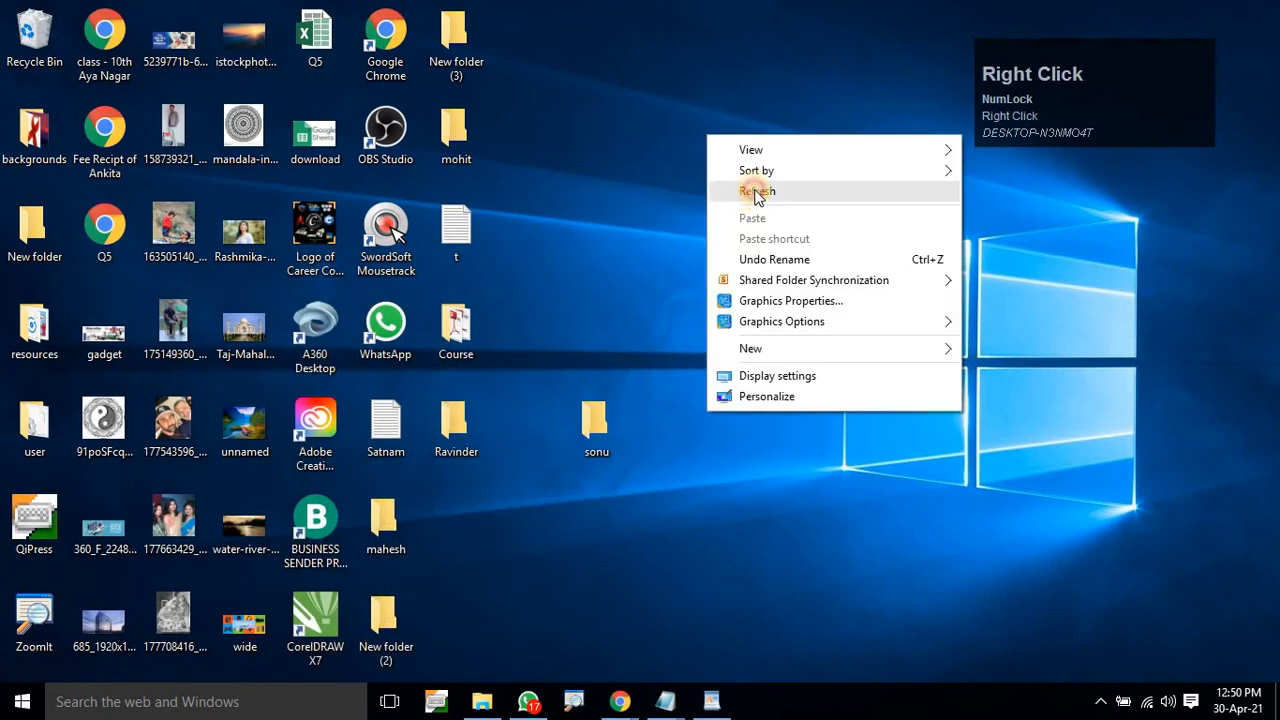
left_click(752, 190)
left_click_drag(511, 513, 463, 500)
right_click(675, 383)
left_click(734, 210)
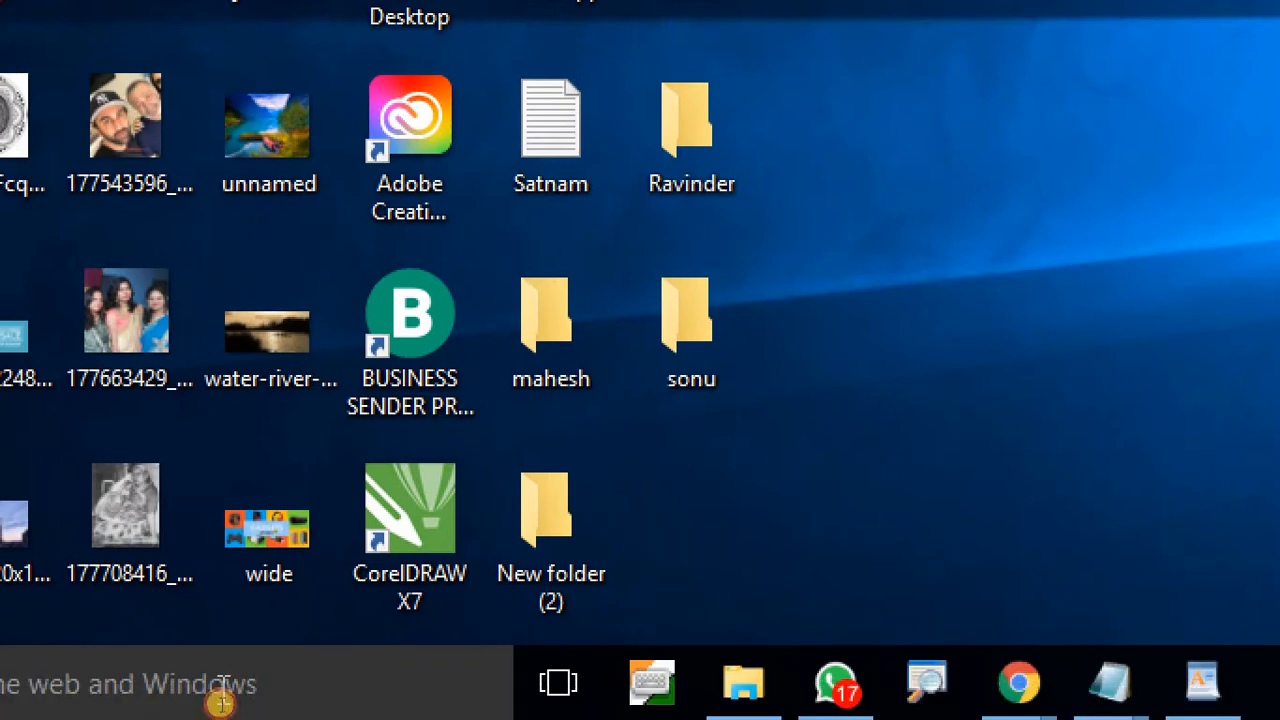
Search Windows for "paint" in a zoomed view and circle the Paint desktop app result in red.
left_click(222, 706)
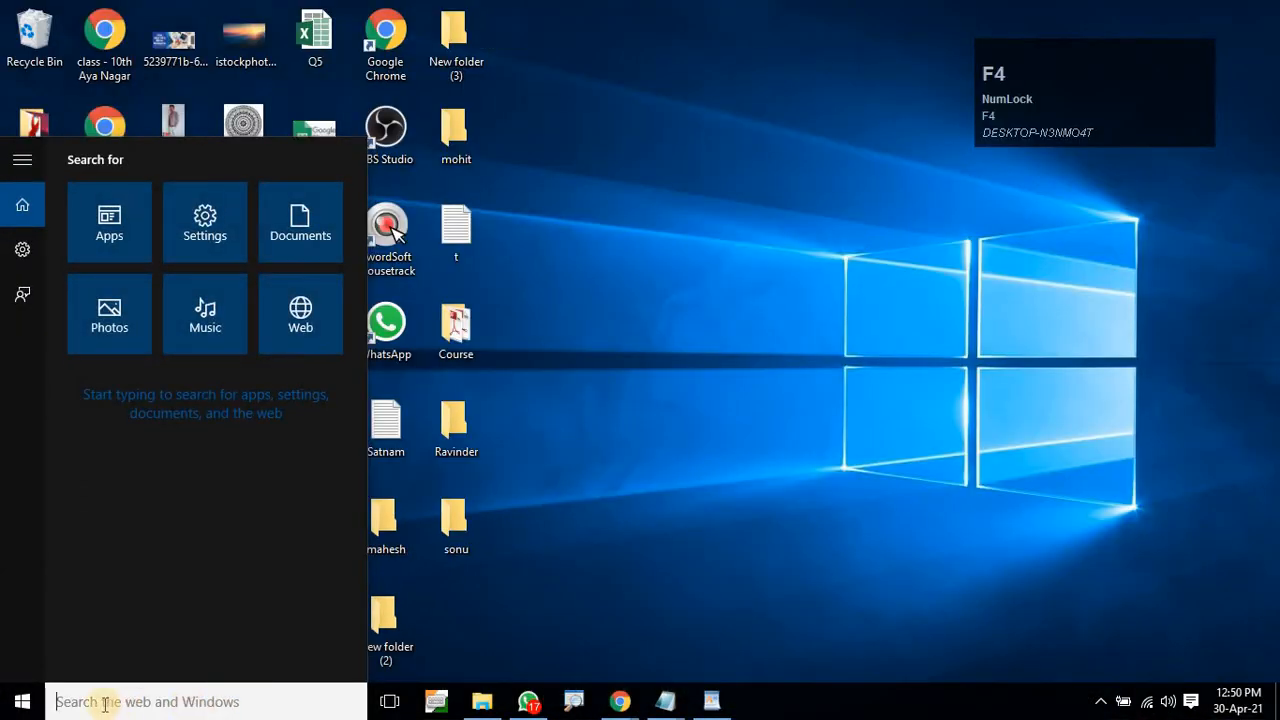
type("oa")
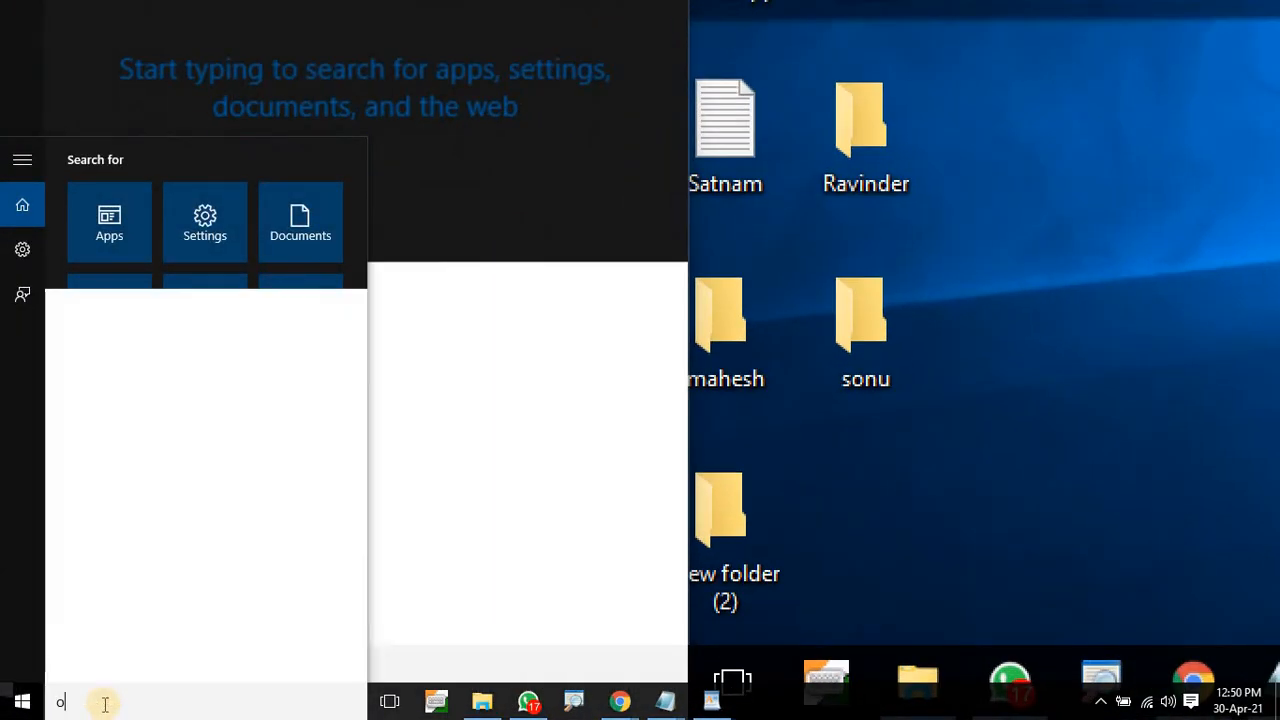
key("BackSpace")
key("BackSpace")
type("paint")
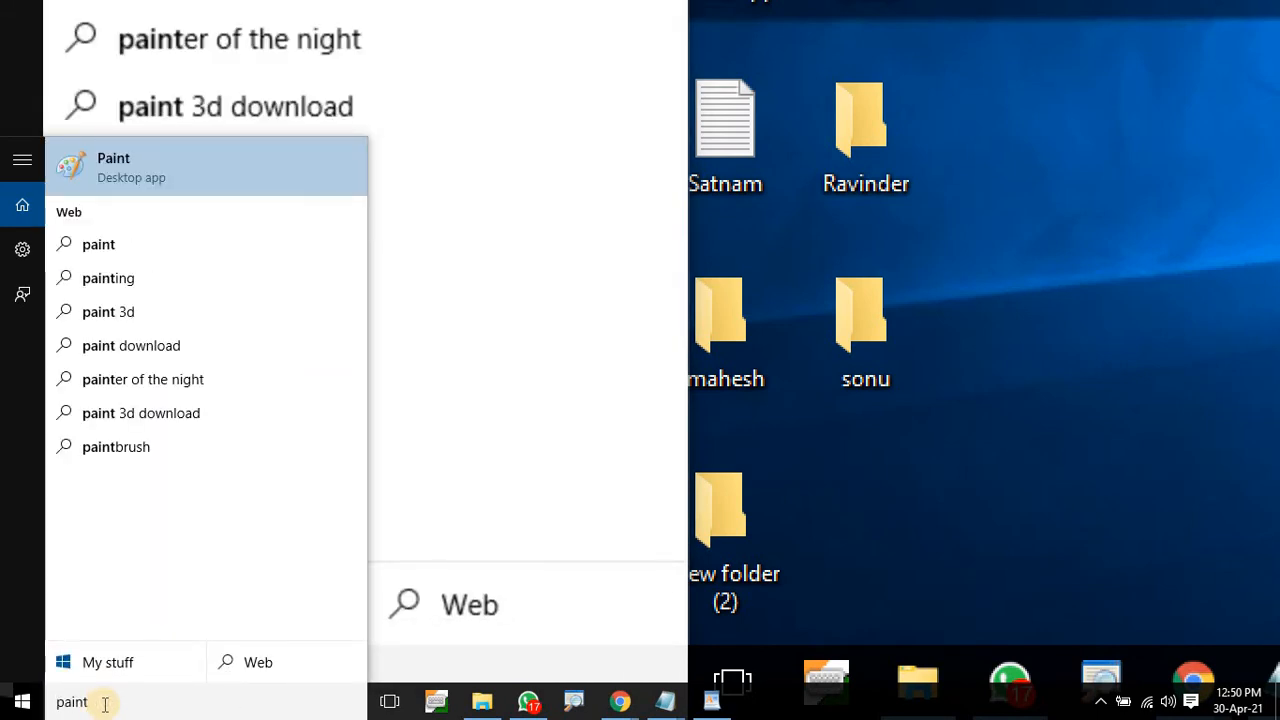
key("F5")
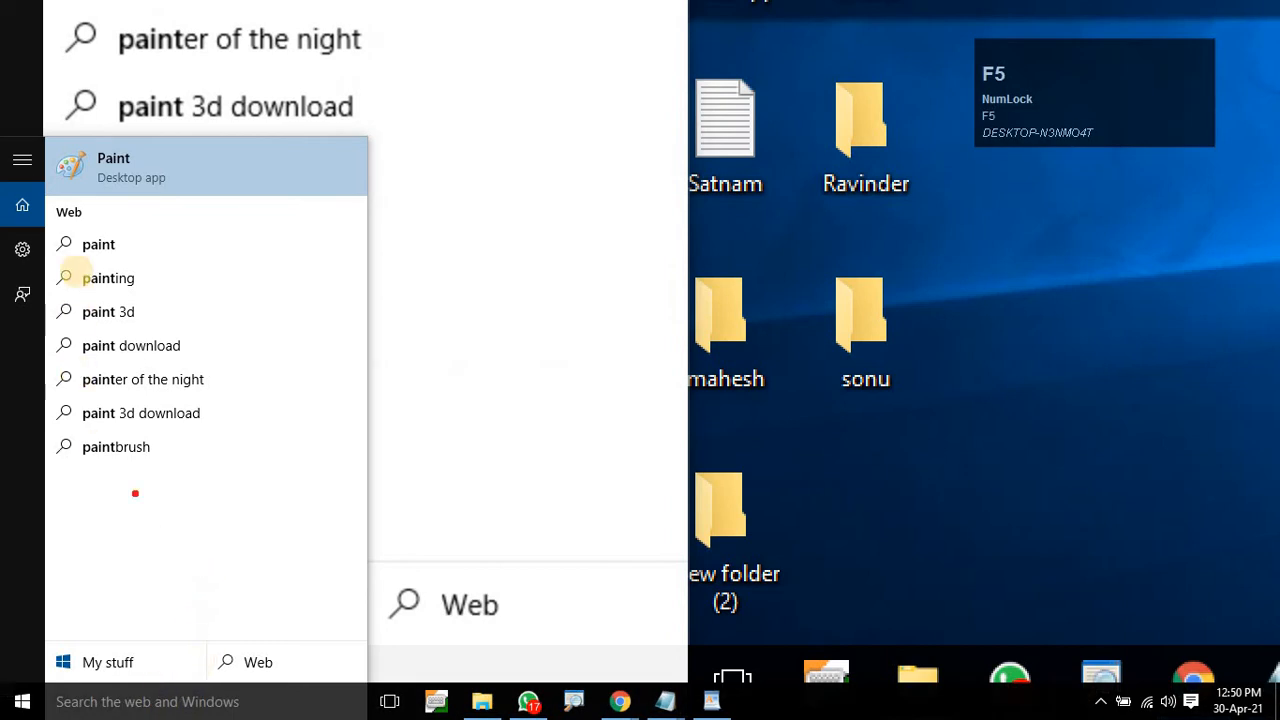
mouse_move(42, 124)
left_mouse_down()
mouse_move(111, 217)
mouse_move(258, 218)
left_mouse_up()
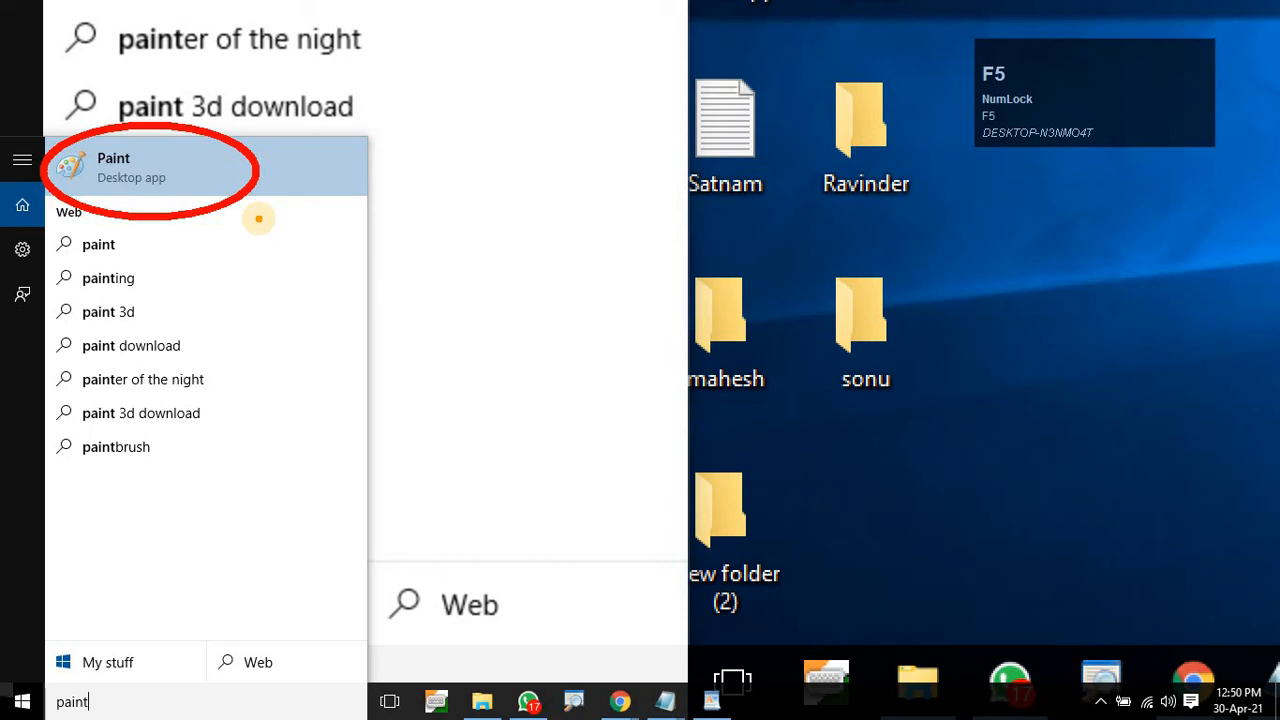
key("Return")
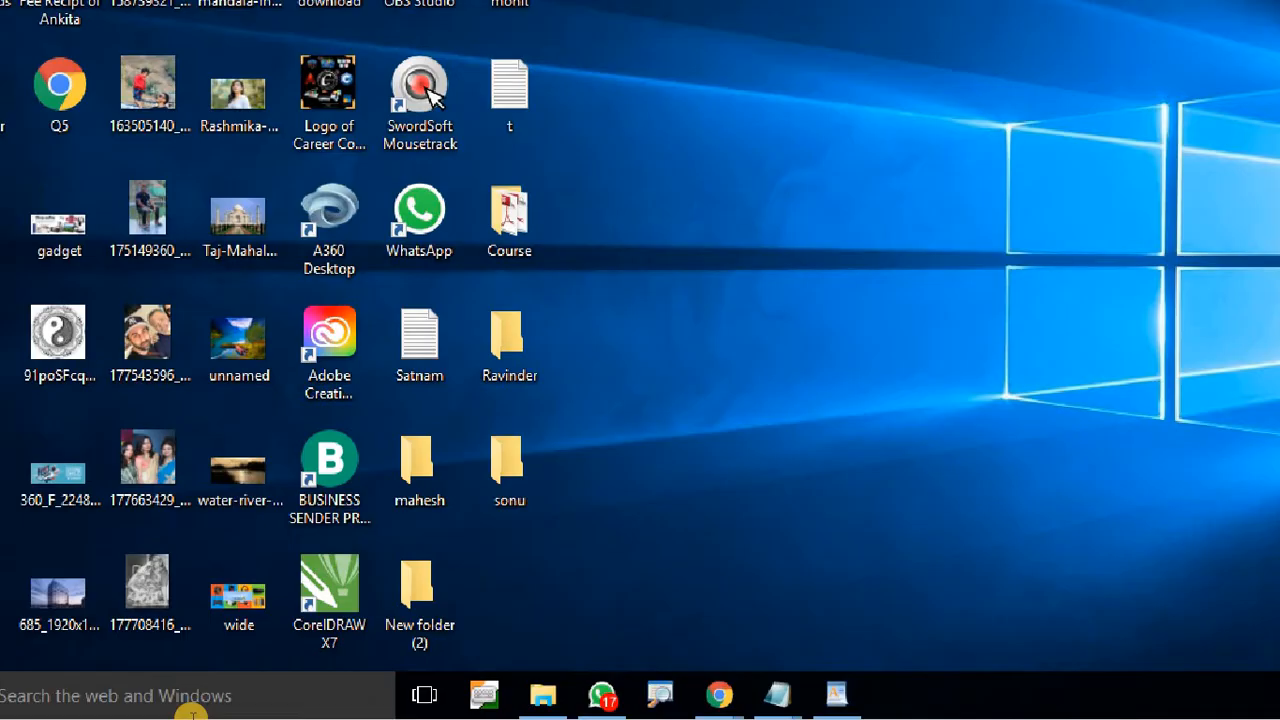
key("F4")
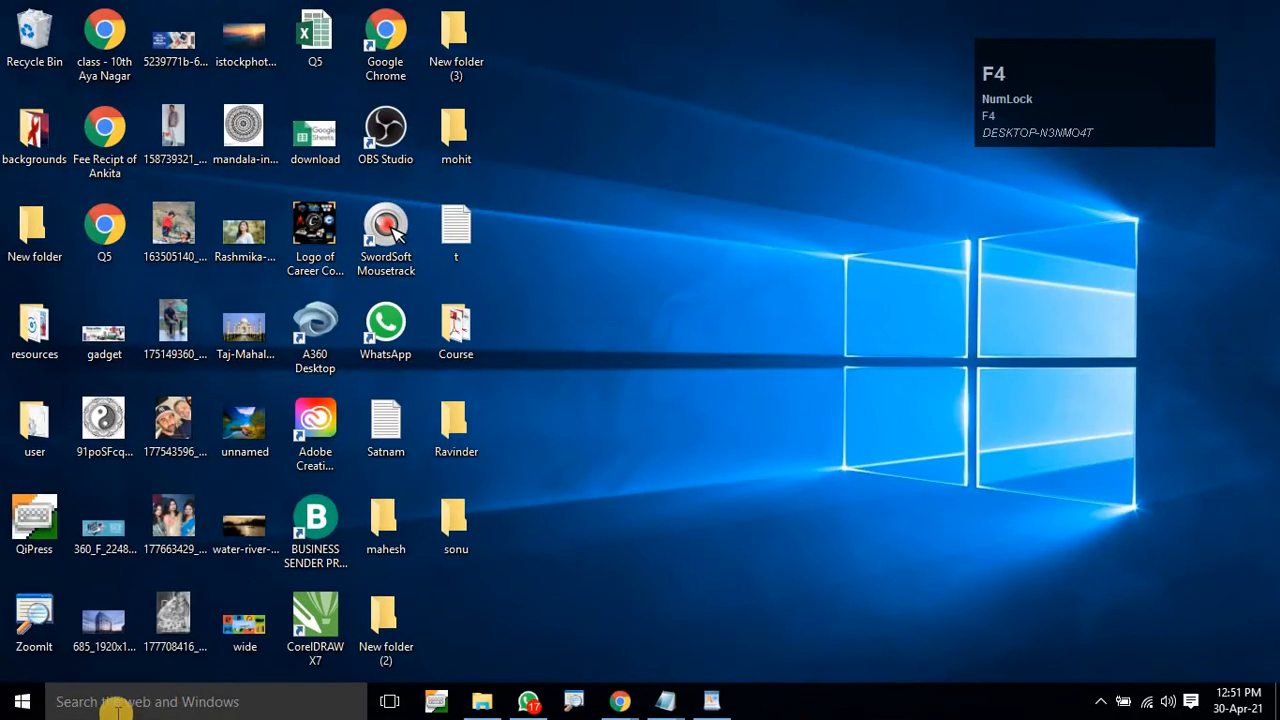
Launch the Paint desktop app by searching Windows for "paint", and maximize its window.
left_click(177, 695)
type("paint")
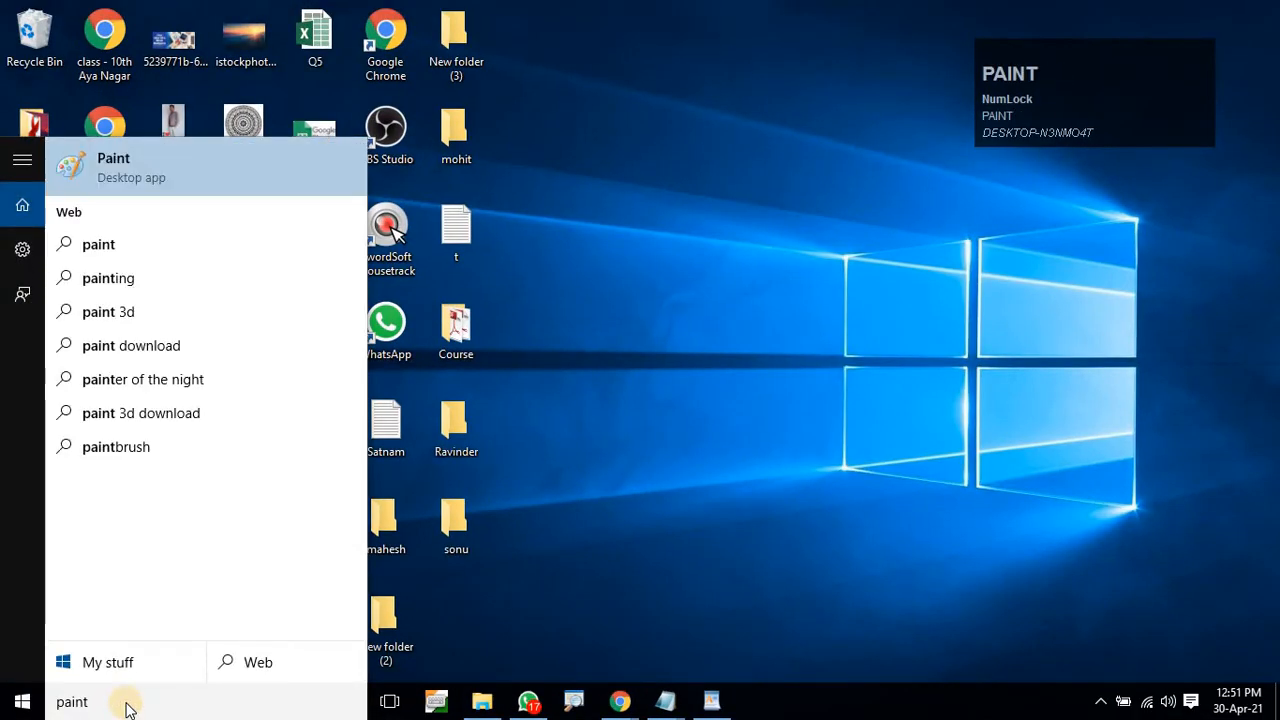
key("Return")
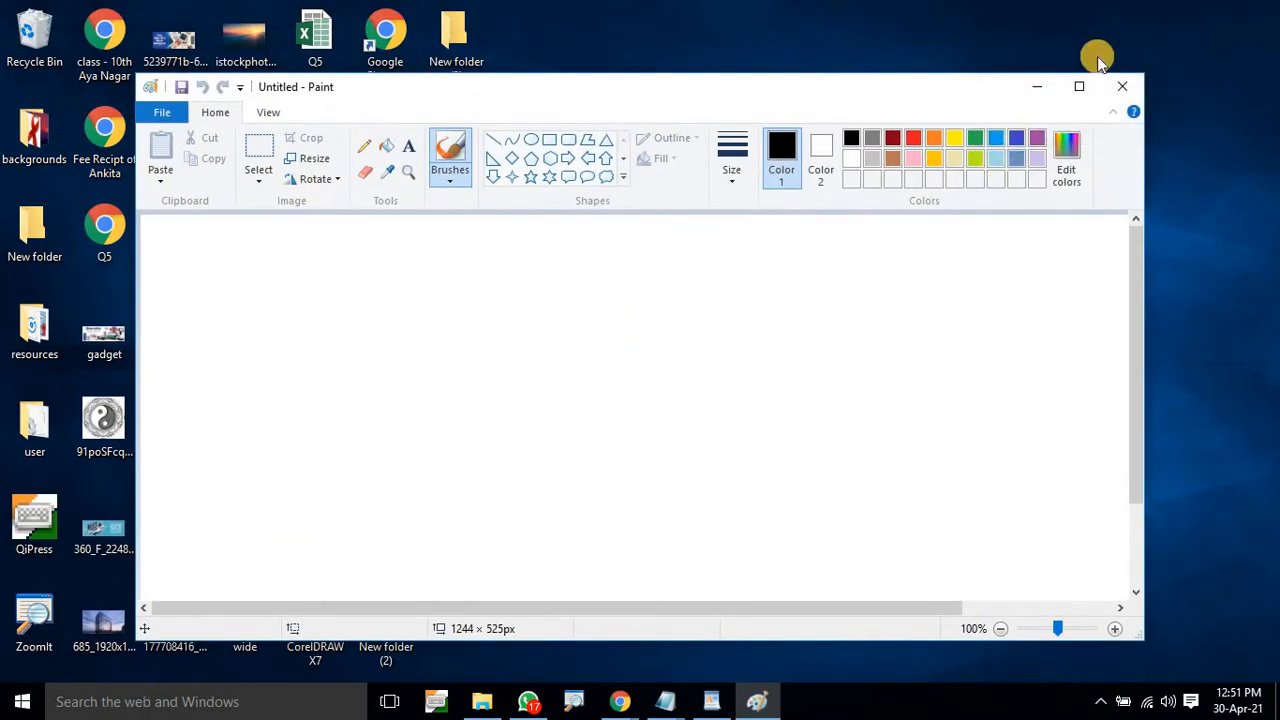
left_click(1077, 86)
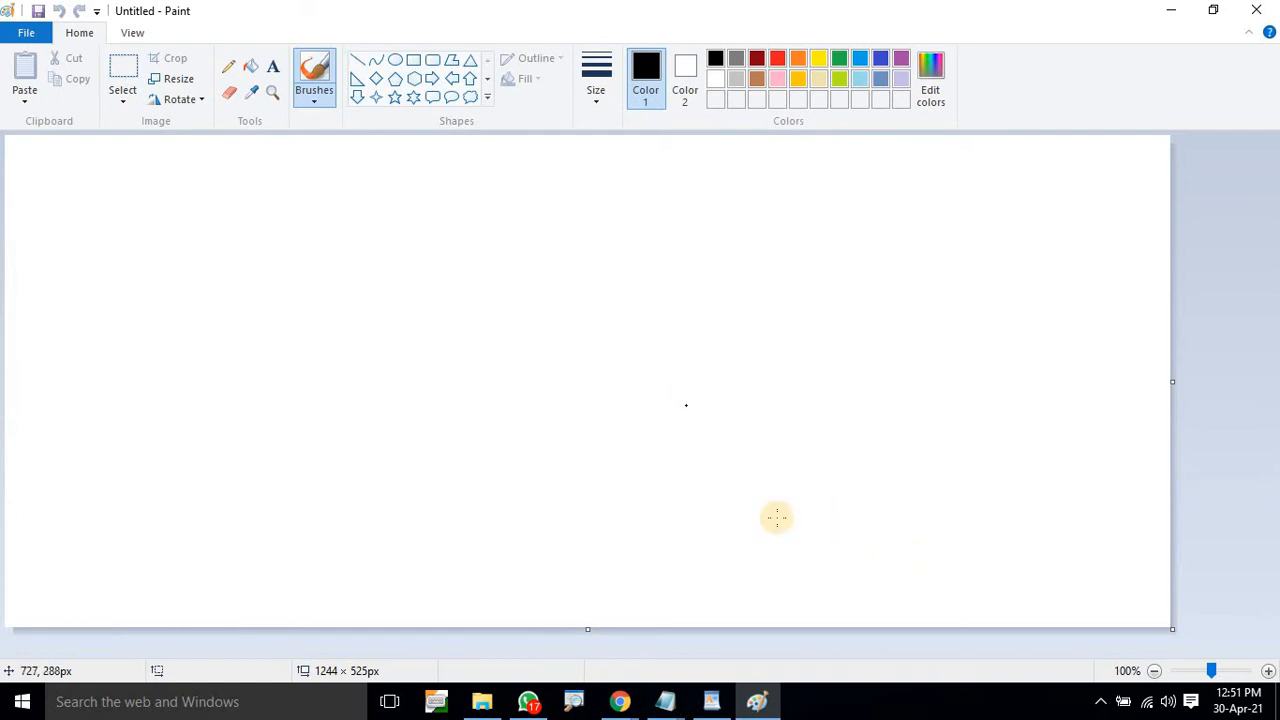
Draw a perfect circle about 320 px across in the middle of the canvas and colour its outline red.
left_click(437, 80)
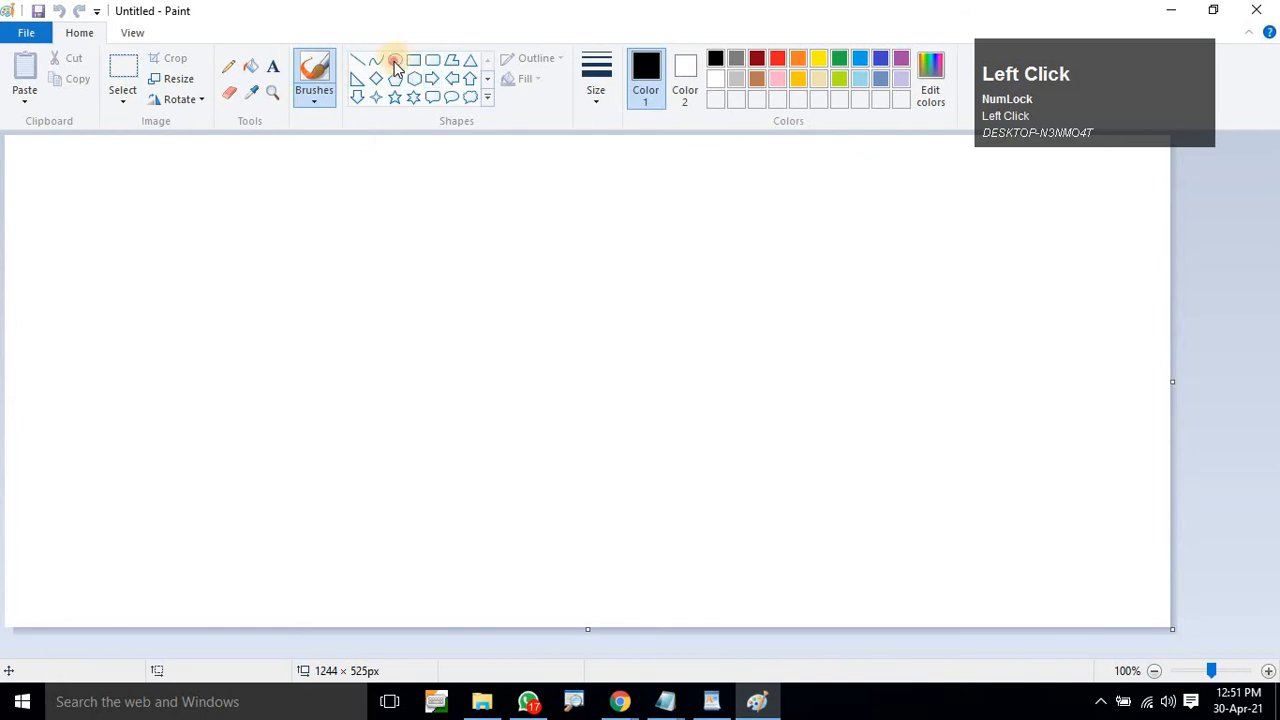
left_click(395, 60)
key("shift")
left_click_drag(463, 237, 762, 520)
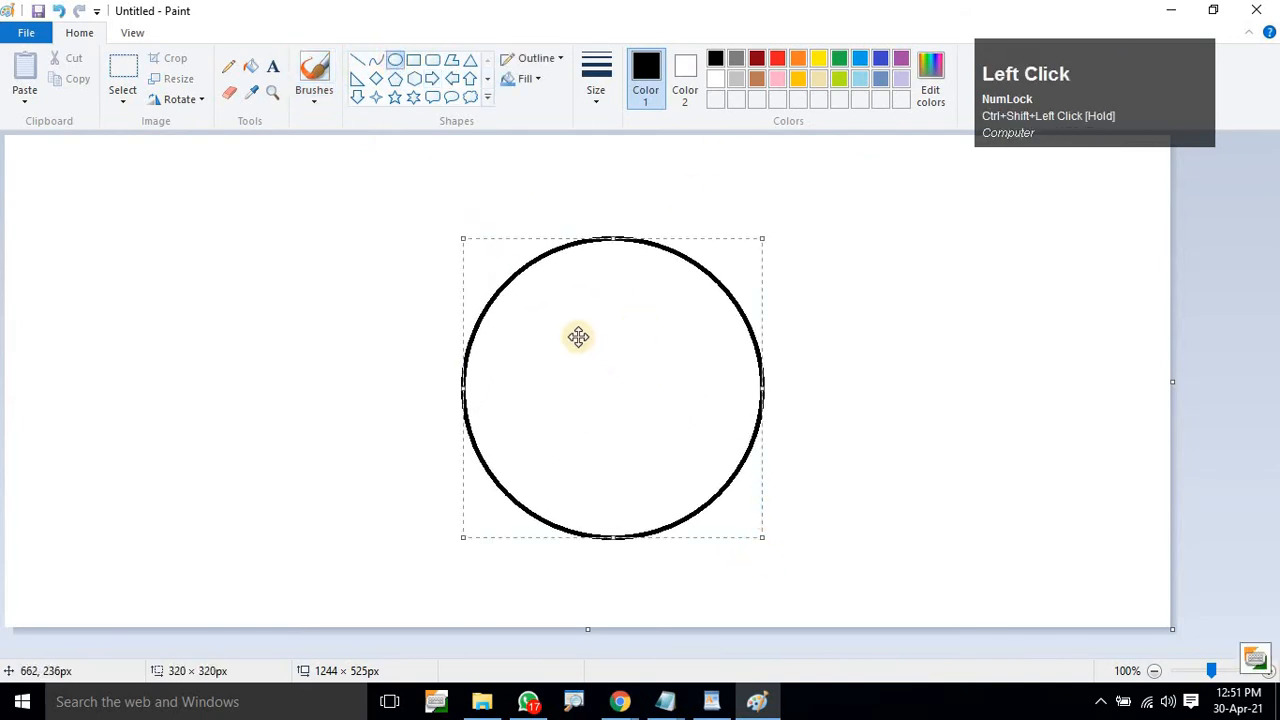
left_click(777, 60)
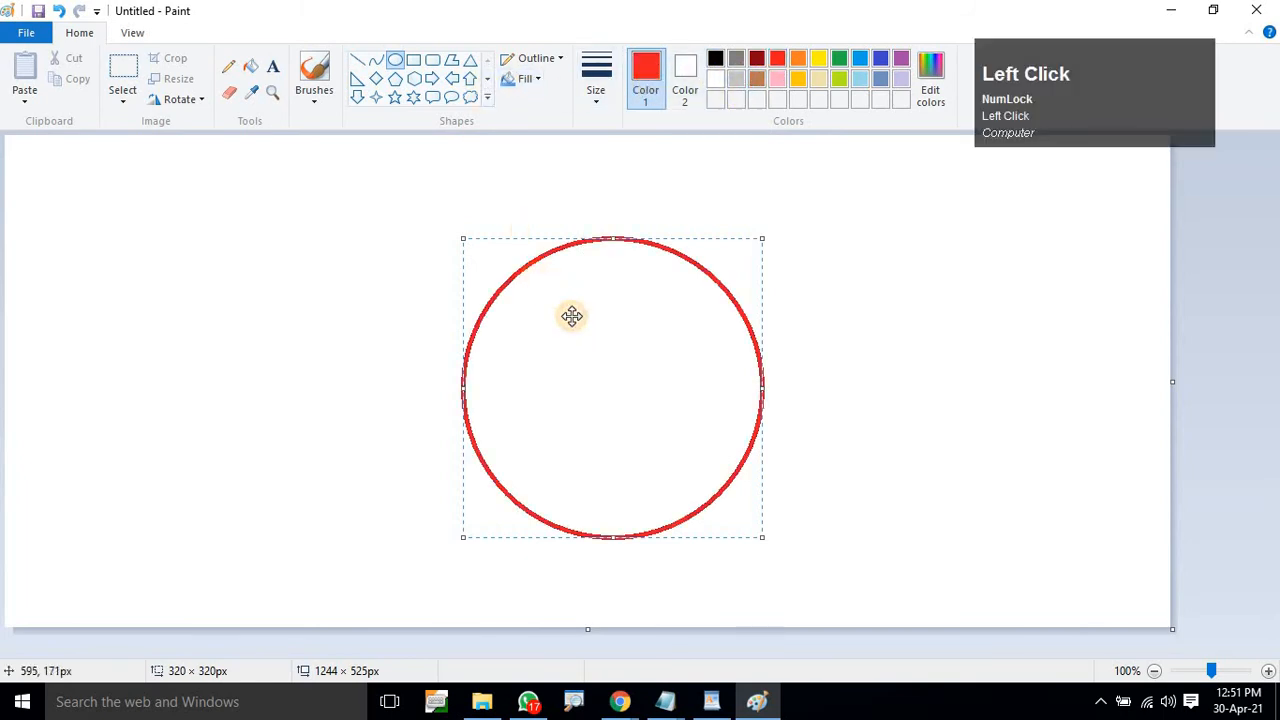
left_click(374, 231)
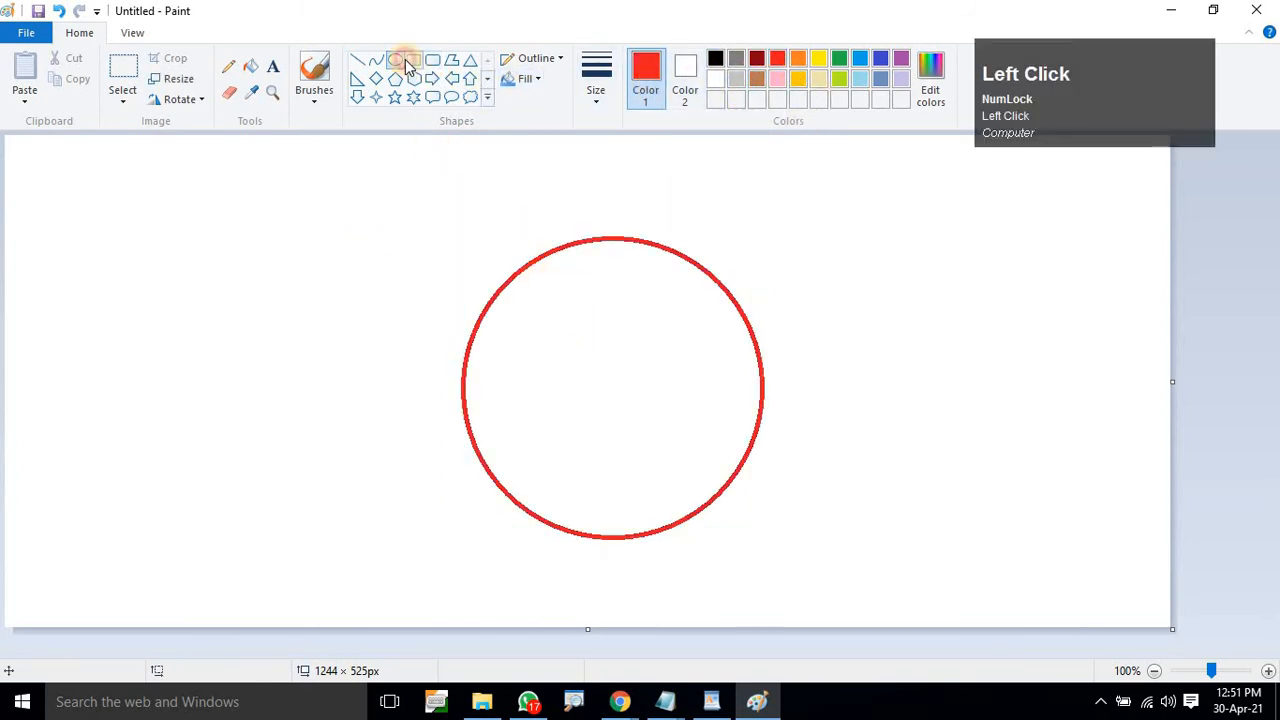
Draw two dark red curved eyebrows, each about 60 px wide, in the upper part of the circle with the Curve tool.
left_click(398, 60)
left_click(757, 59)
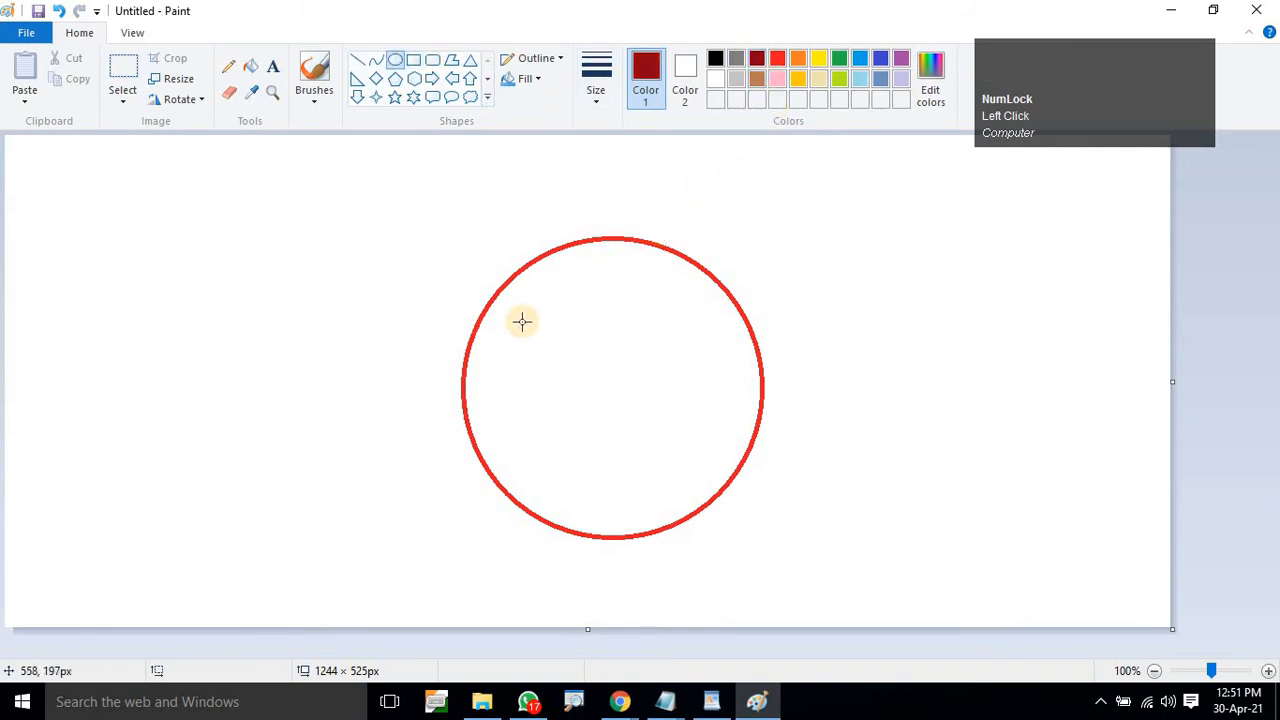
key("shift")
left_click(375, 61)
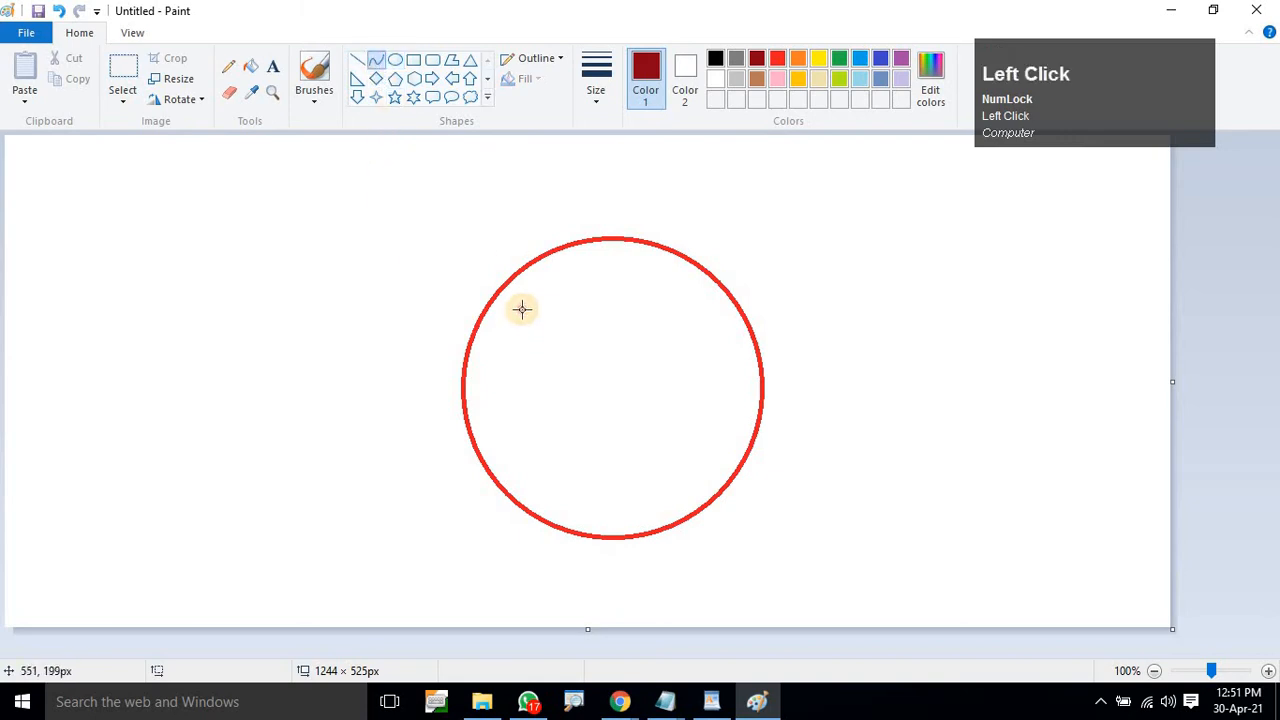
mouse_move(532, 306)
left_mouse_down()
mouse_move(589, 305)
mouse_move(529, 276)
mouse_move(554, 266)
mouse_move(546, 295)
mouse_move(655, 287)
mouse_move(701, 306)
mouse_move(672, 290)
left_mouse_up()
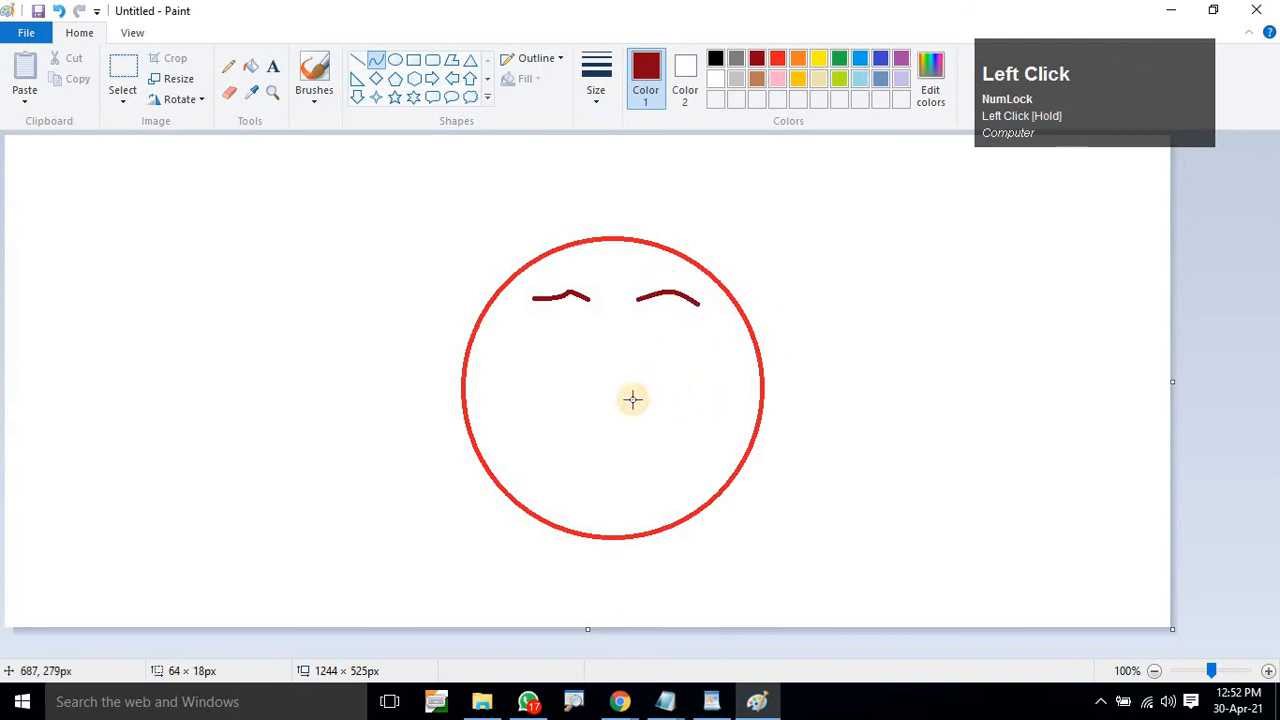
Draw a dark red hooked nose about 25 × 96 px and a smiling mouth below it inside the circle with the Curve tool.
left_click_drag(620, 371, 663, 290)
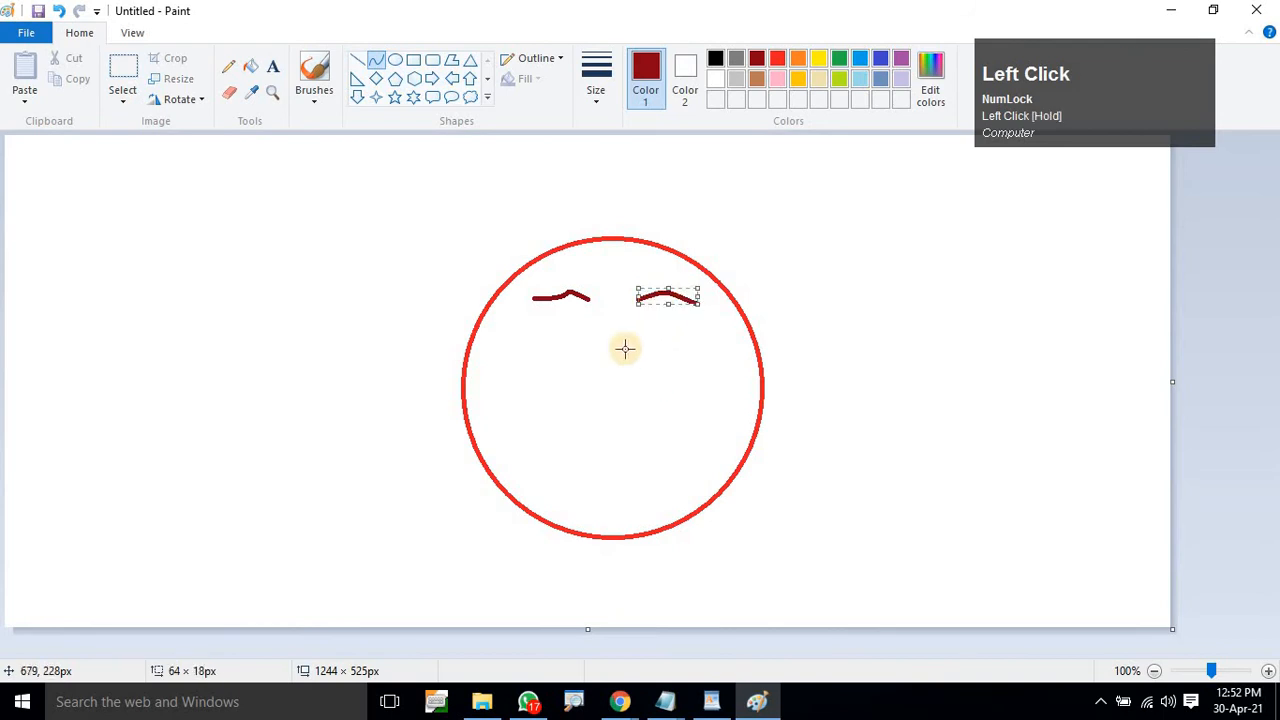
mouse_move(624, 328)
left_mouse_down()
mouse_move(629, 420)
mouse_move(668, 393)
mouse_move(646, 414)
left_mouse_up()
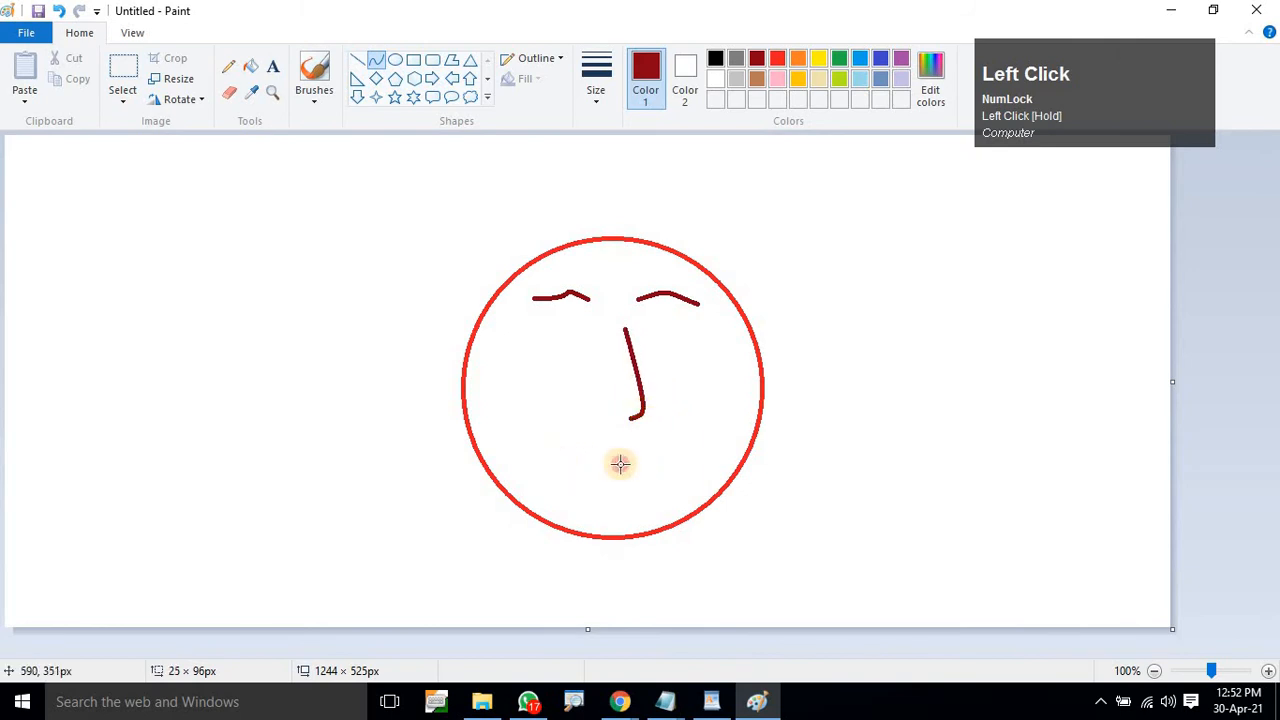
left_click_drag(620, 463, 671, 426)
left_click_drag(577, 464, 650, 500)
left_click(792, 465)
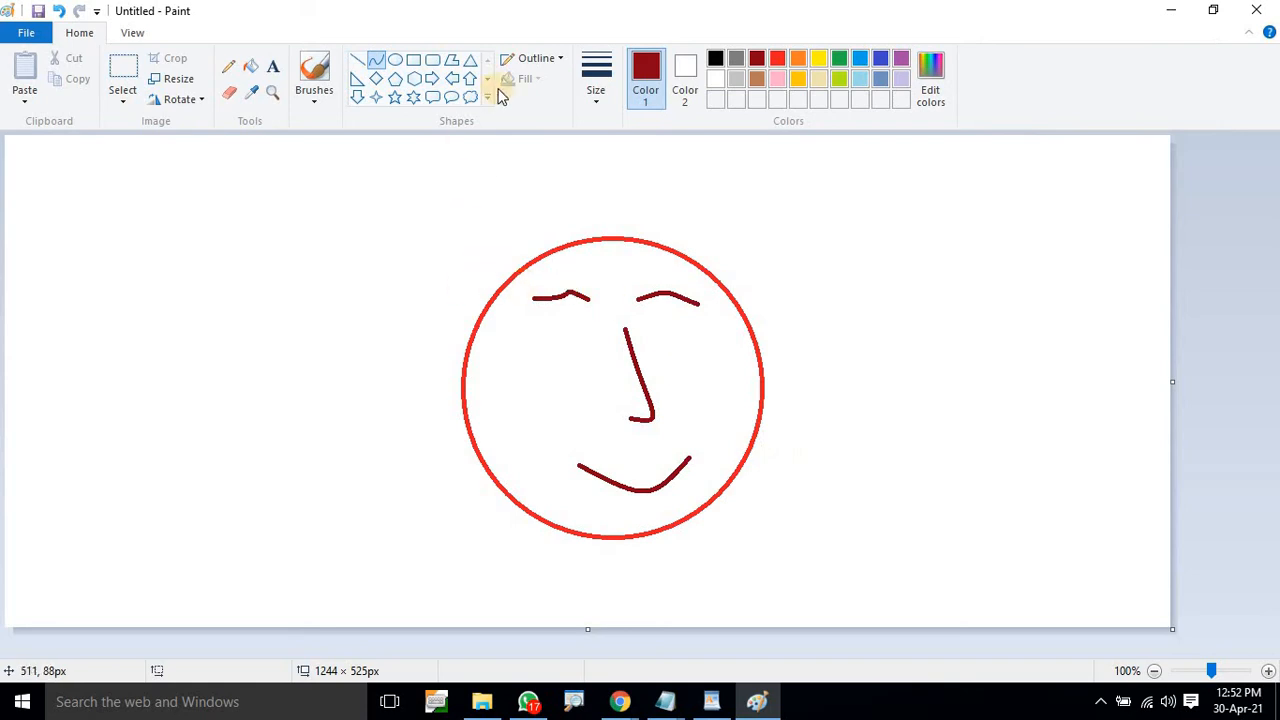
Draw a black wavy hair strand with the Curve tool on each side of the head, about 167 × 139 px and 166 × 130 px.
left_click(716, 59)
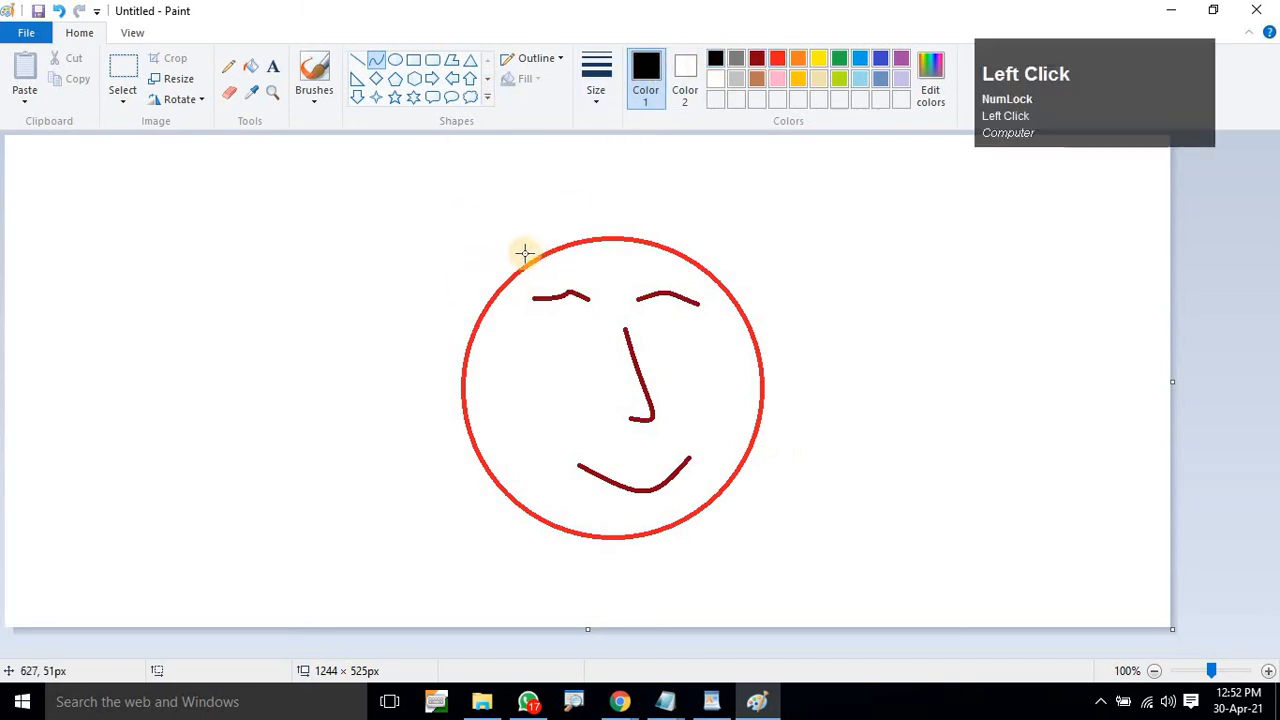
left_click_drag(520, 263, 425, 386)
left_click_drag(454, 257, 451, 261)
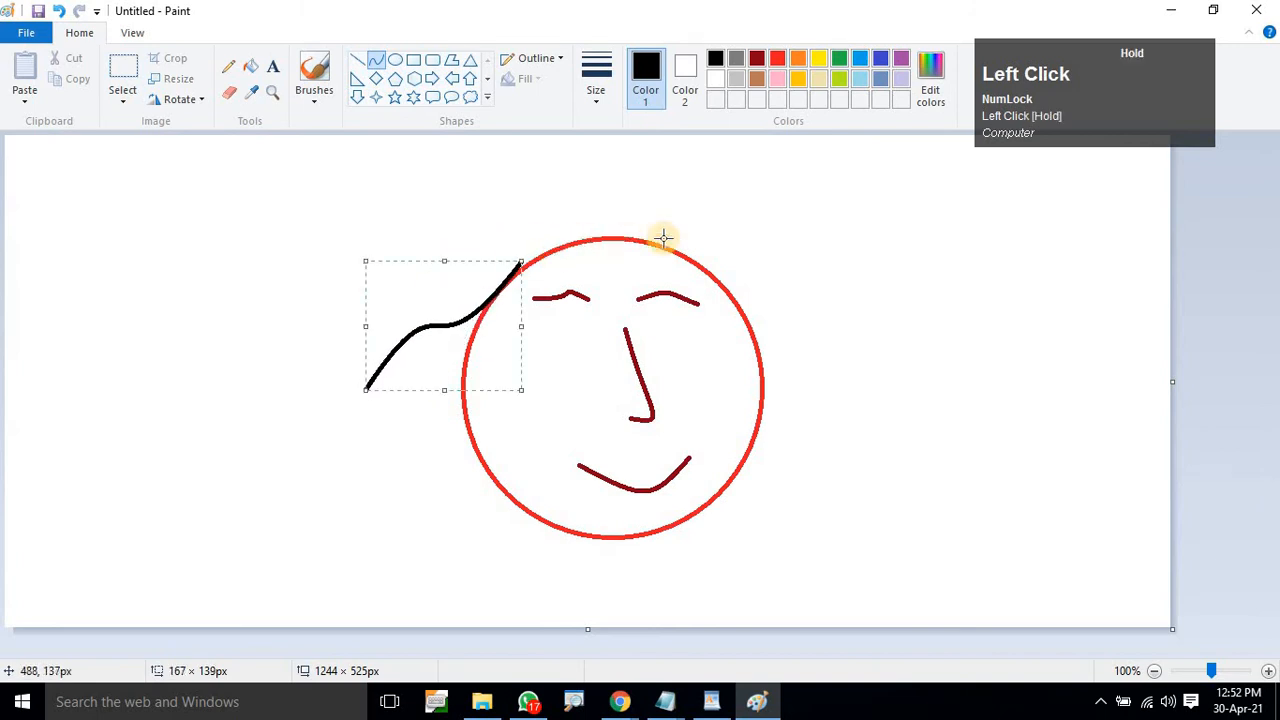
left_click_drag(683, 252, 819, 349)
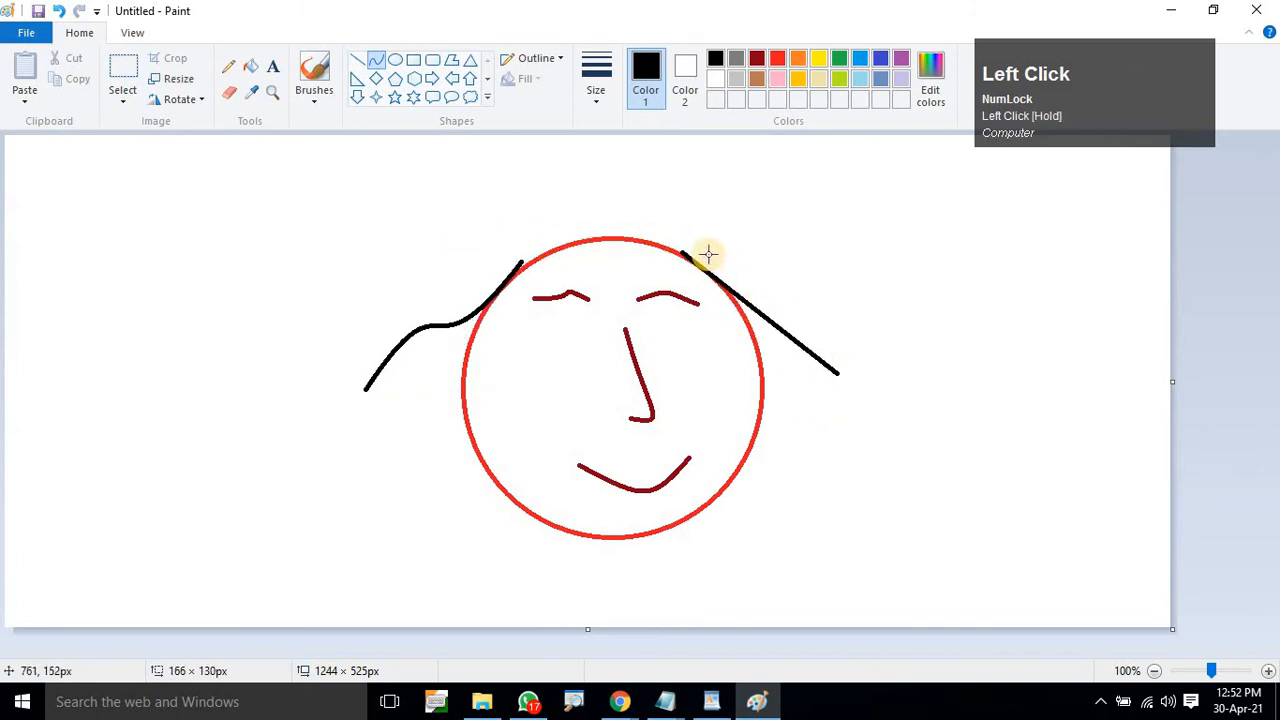
left_click_drag(706, 251, 809, 263)
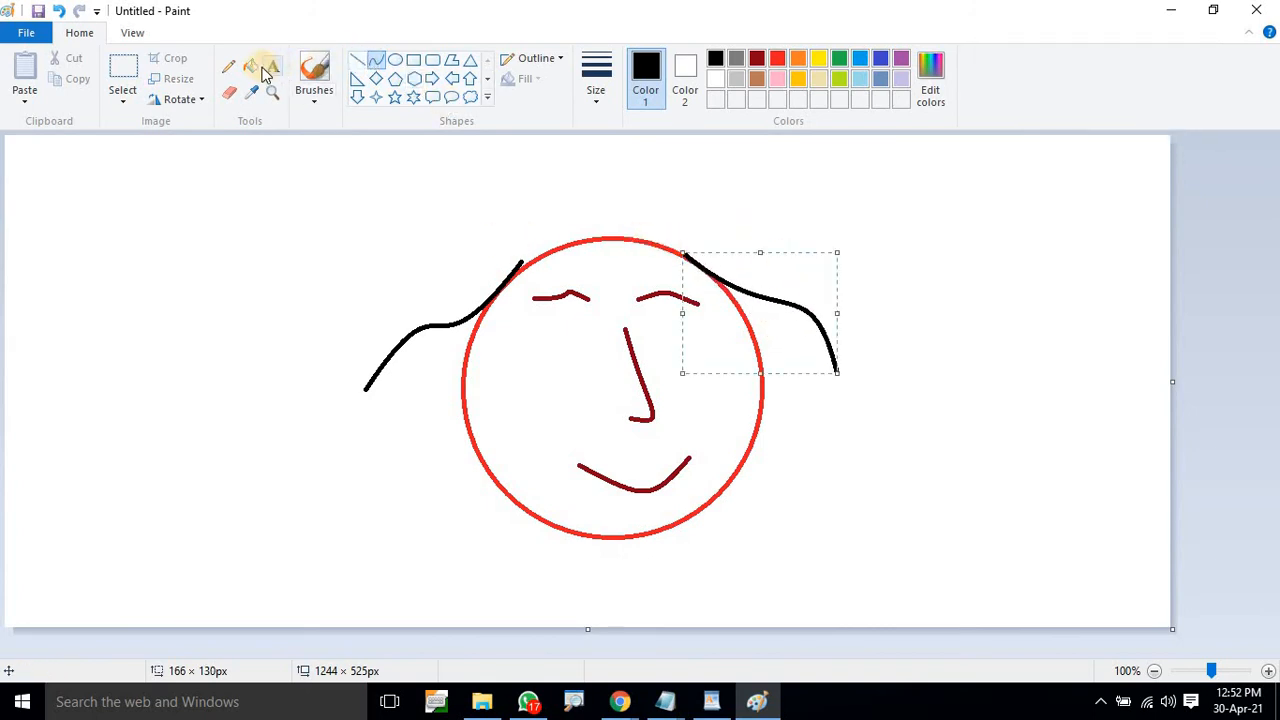
Paint black hair over the top of the head with a short brush stroke and dense Airbrush strokes.
left_click(312, 70)
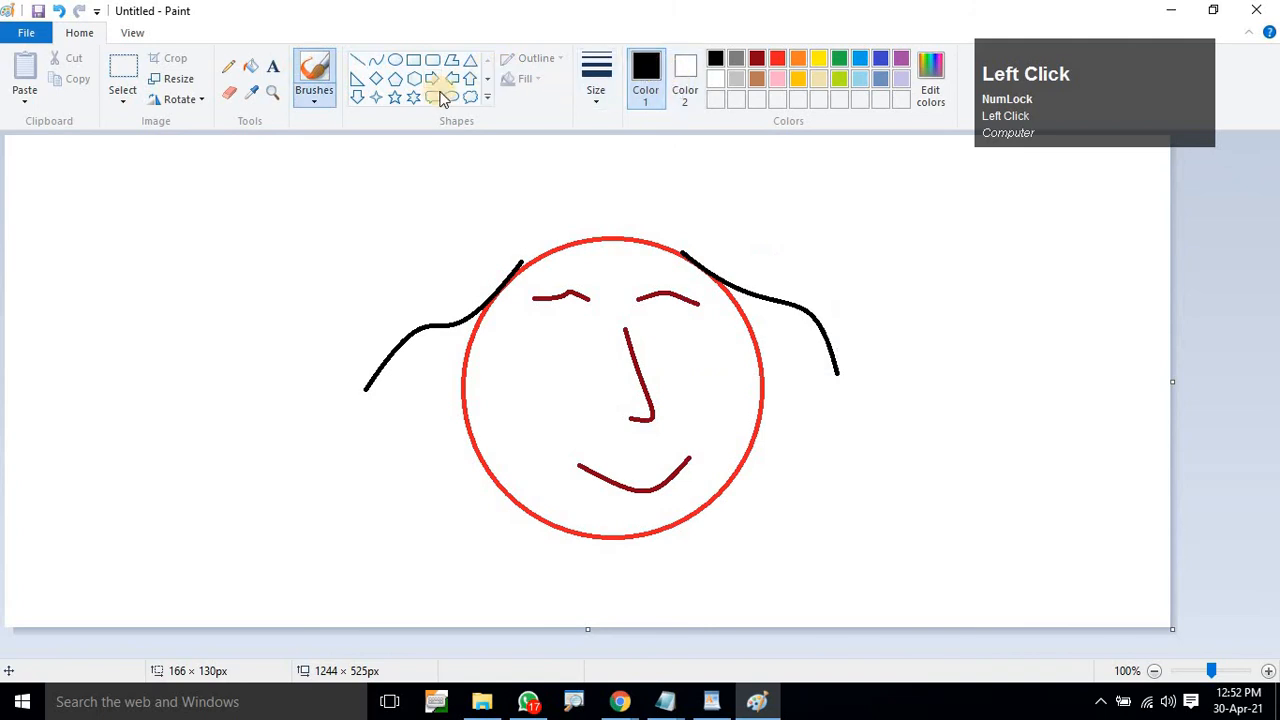
left_click_drag(553, 218, 676, 224)
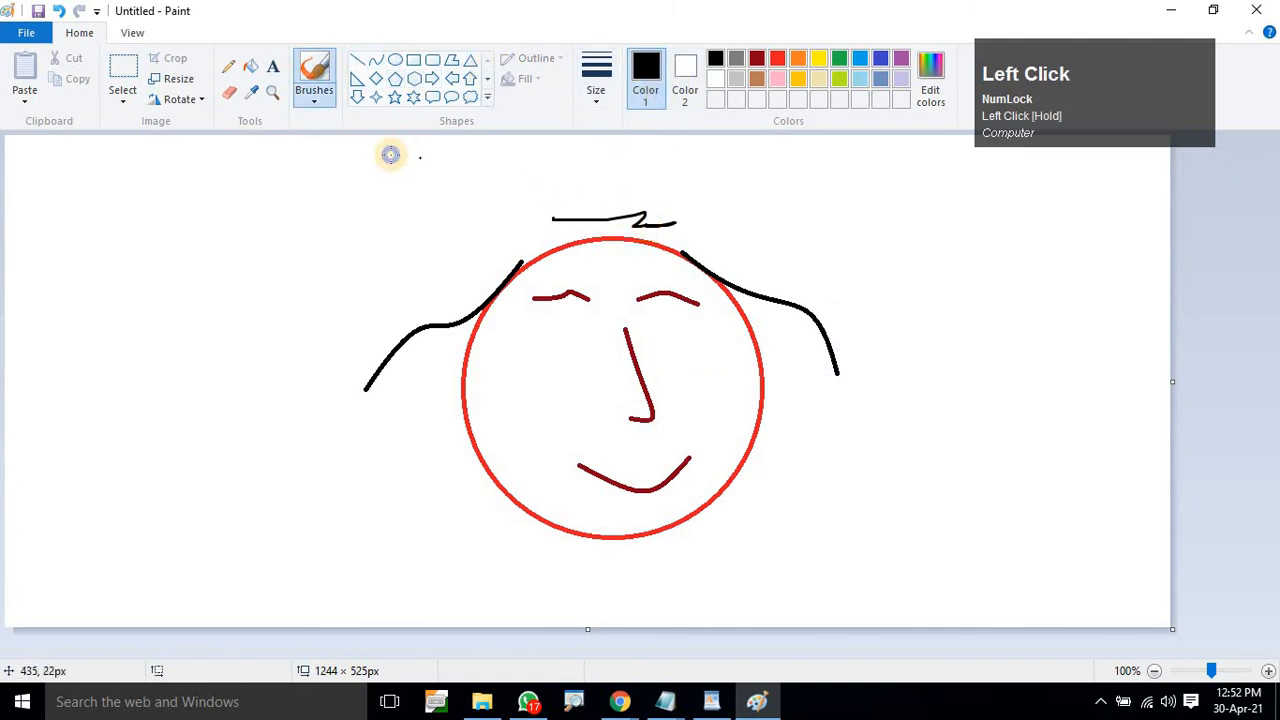
left_click(312, 98)
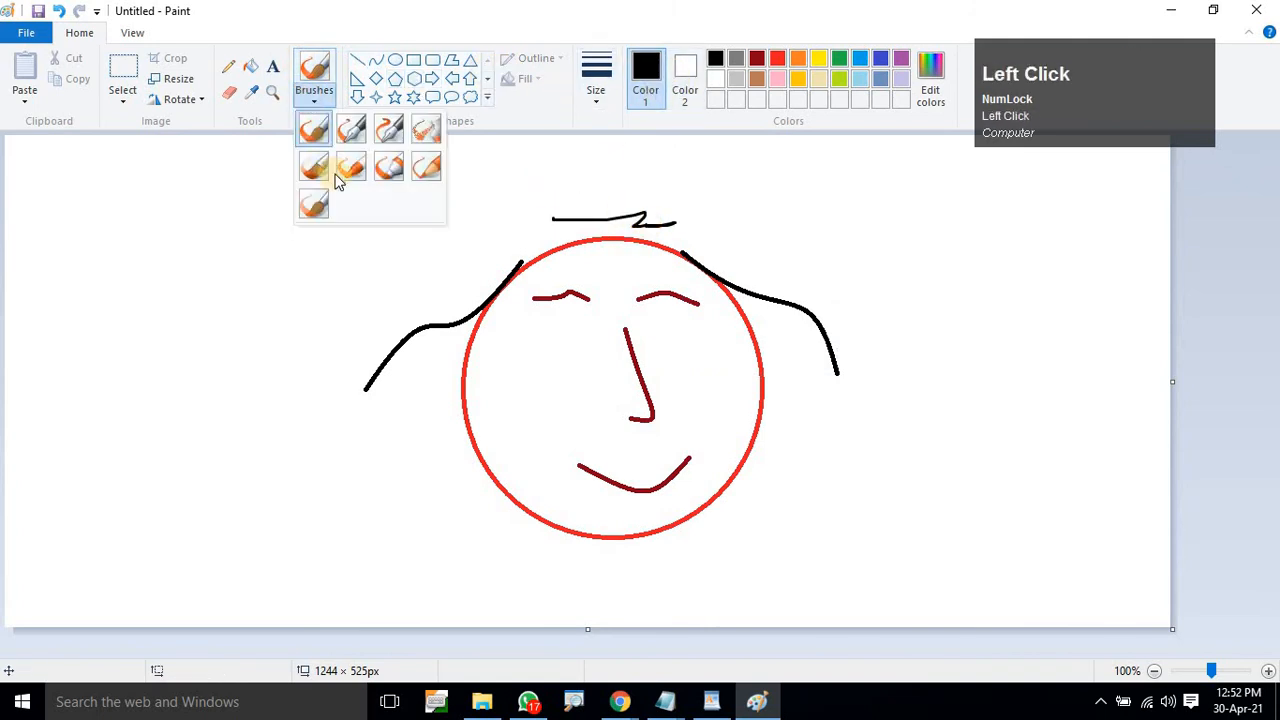
left_click(440, 135)
mouse_move(477, 231)
left_mouse_down()
mouse_move(551, 237)
mouse_move(694, 209)
mouse_move(685, 228)
mouse_move(529, 243)
mouse_move(457, 294)
mouse_move(609, 206)
mouse_move(625, 248)
mouse_move(757, 246)
mouse_move(706, 224)
left_mouse_up()
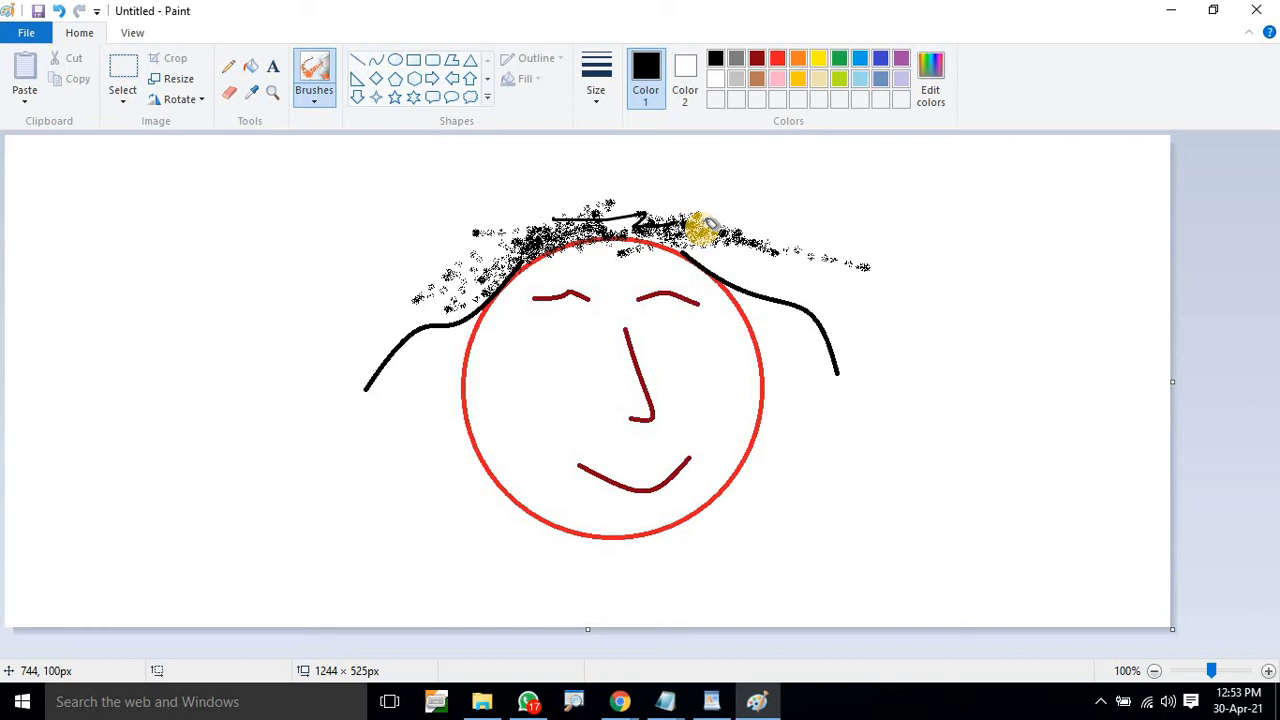
Annotate the screen beside the face with "ctrl + s" and "Save" in large red text, and clear the annotation.
key("F5")
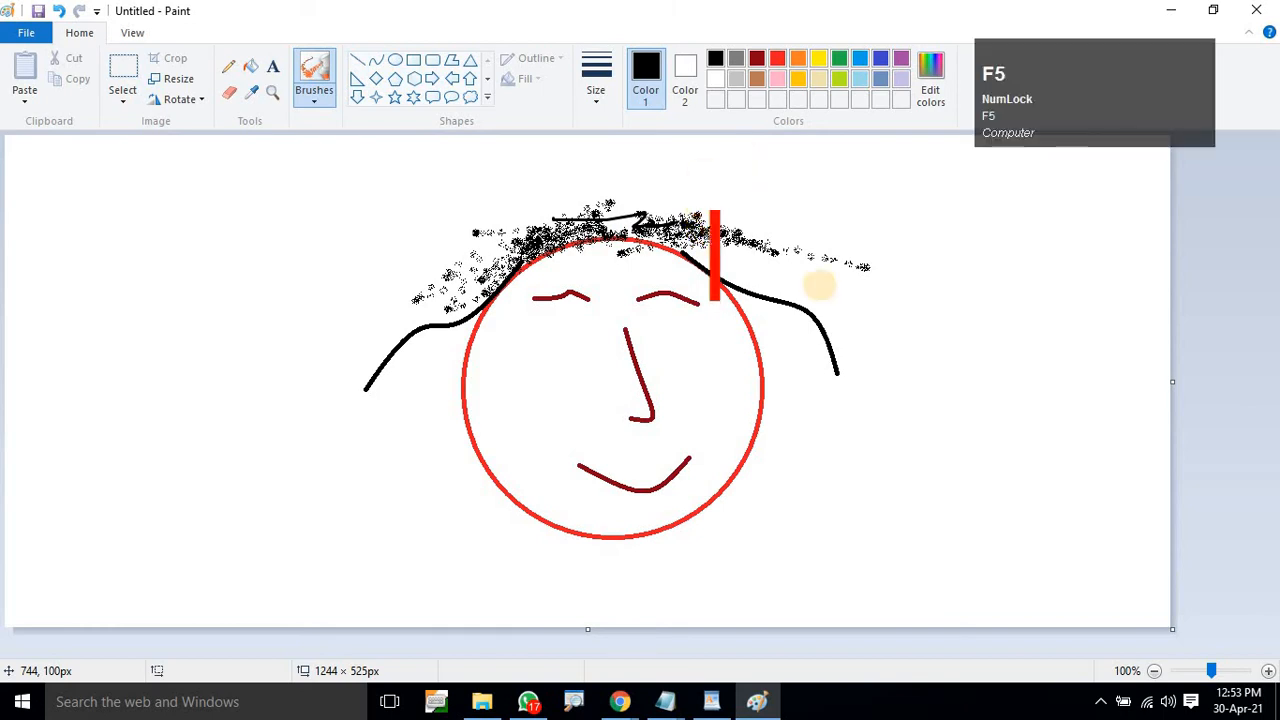
type("ctrl")
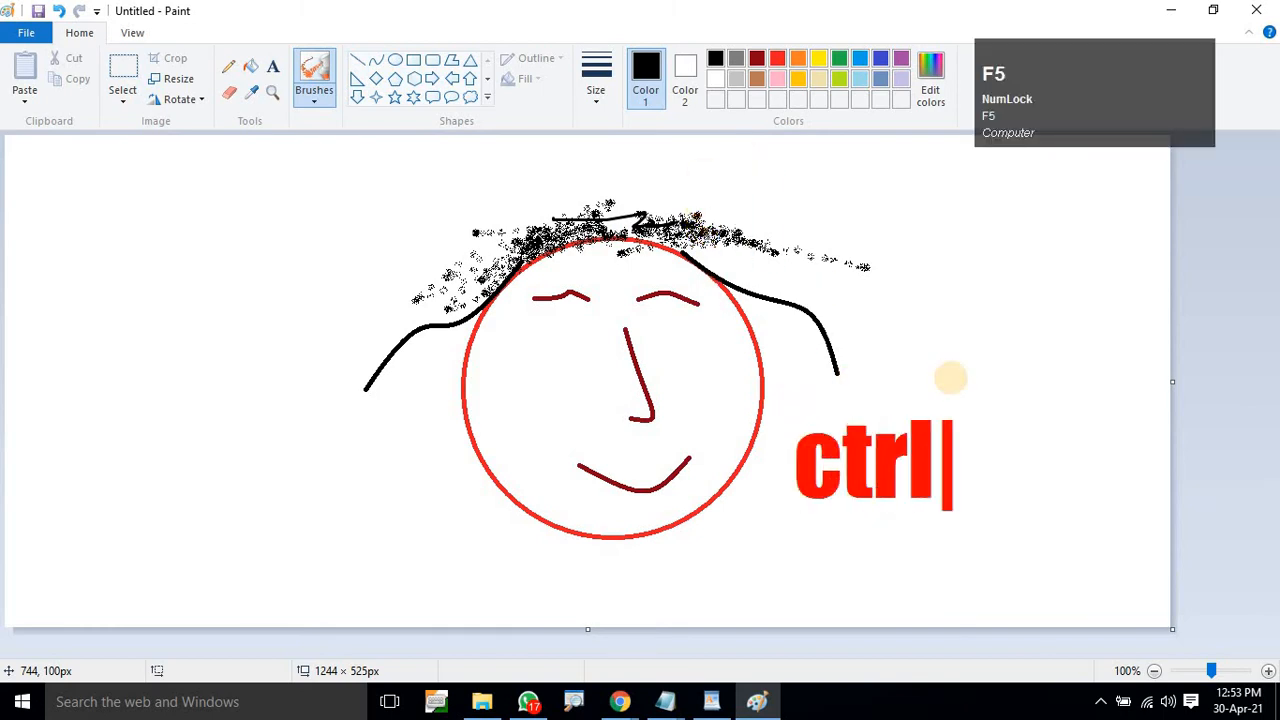
type(" + s")
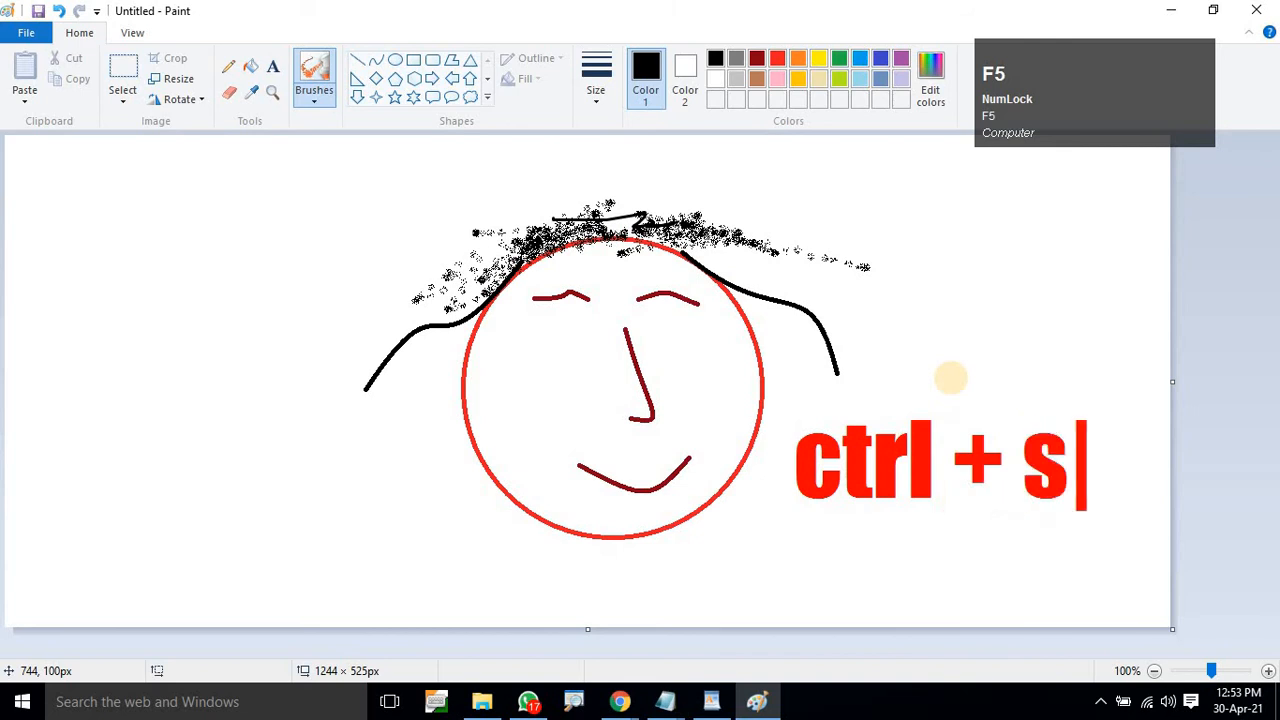
key("Return")
type("Save")
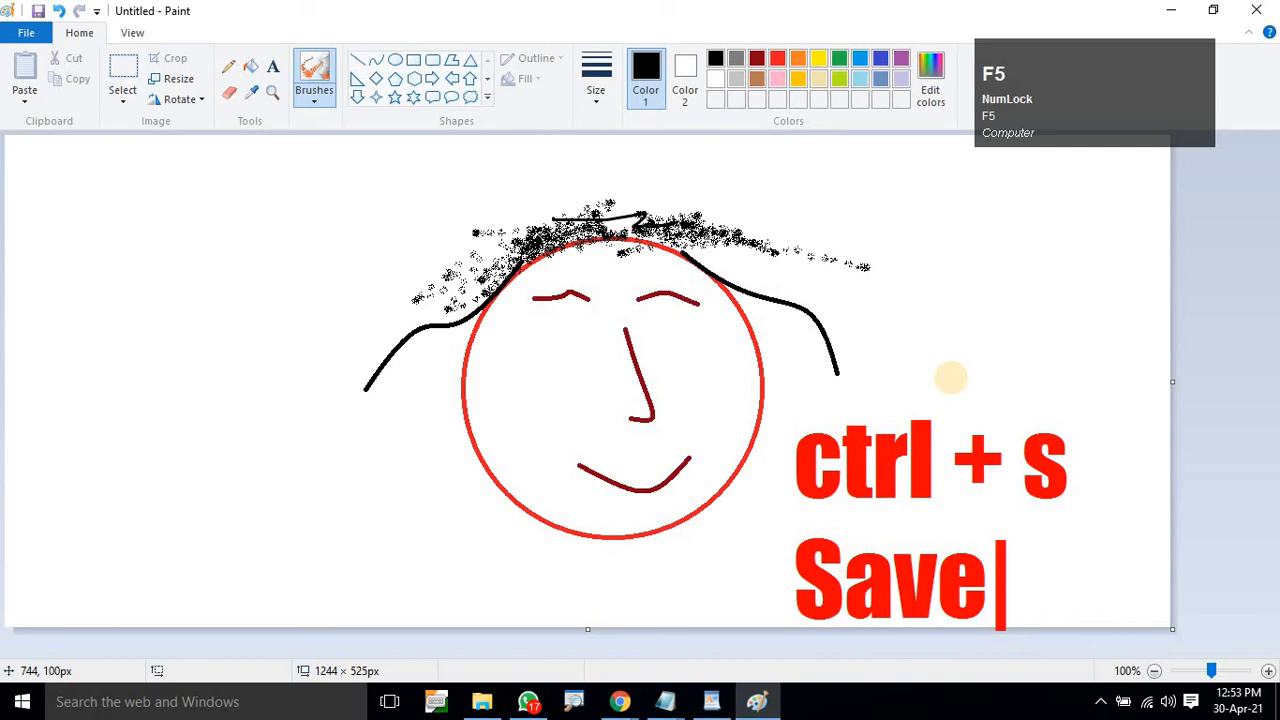
left_click(988, 519)
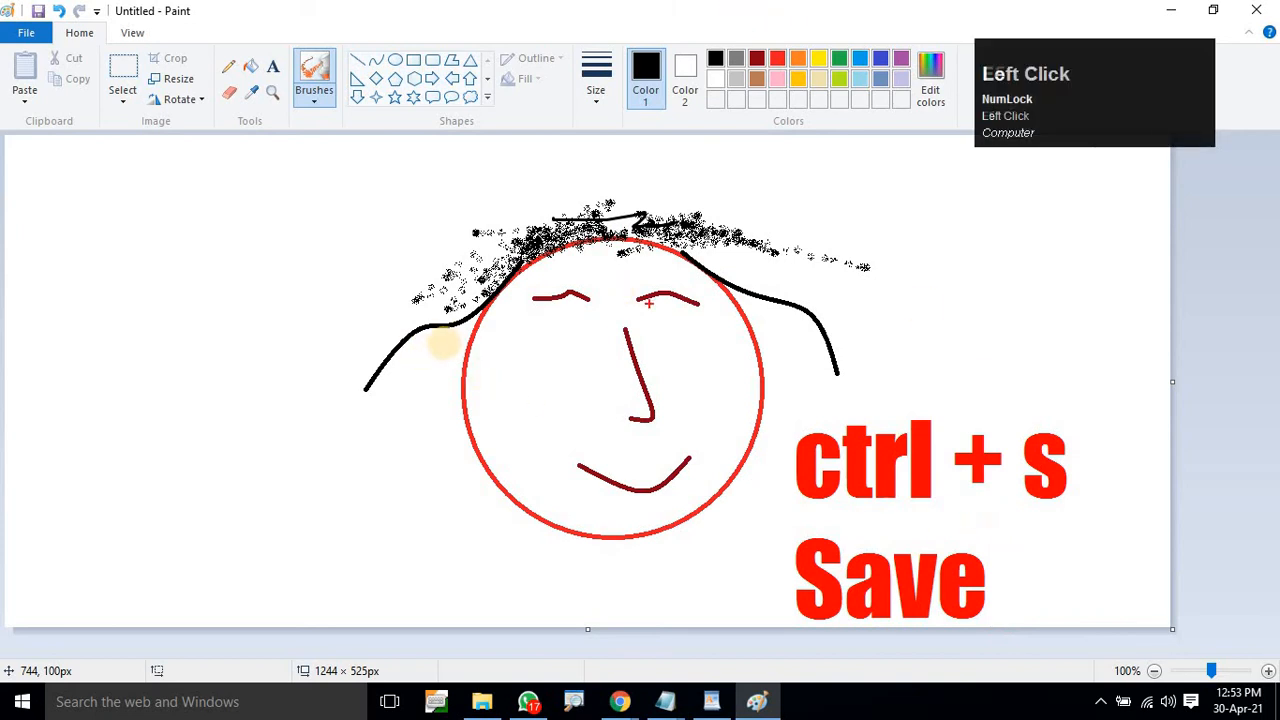
key("F5")
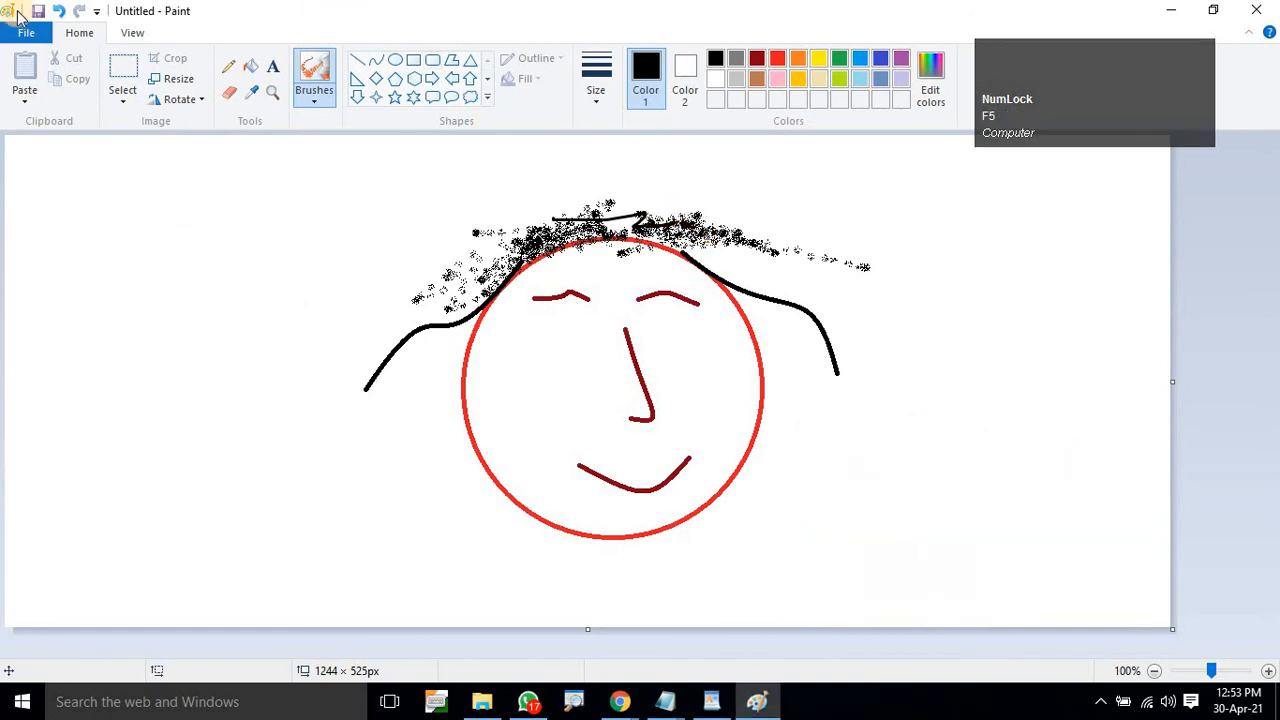
Start saving the drawing and choose the Desktop folder between resources and user as its location.
key("F4")
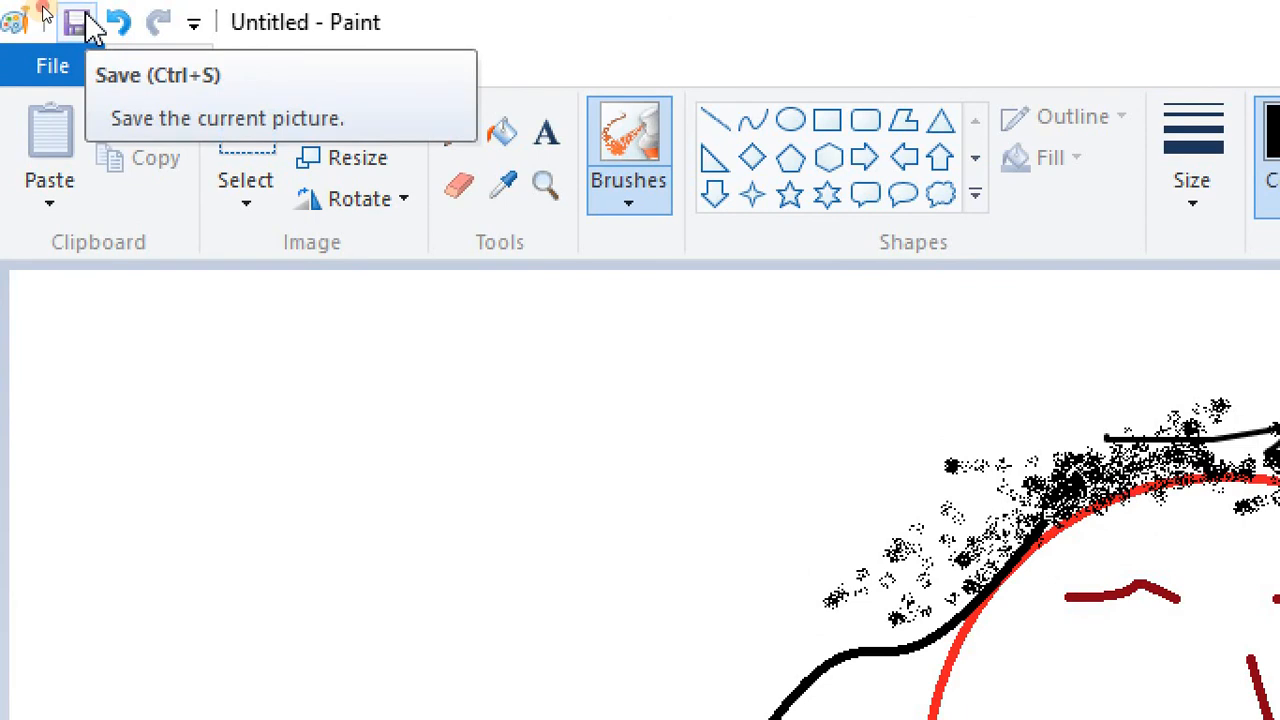
left_click(86, 20)
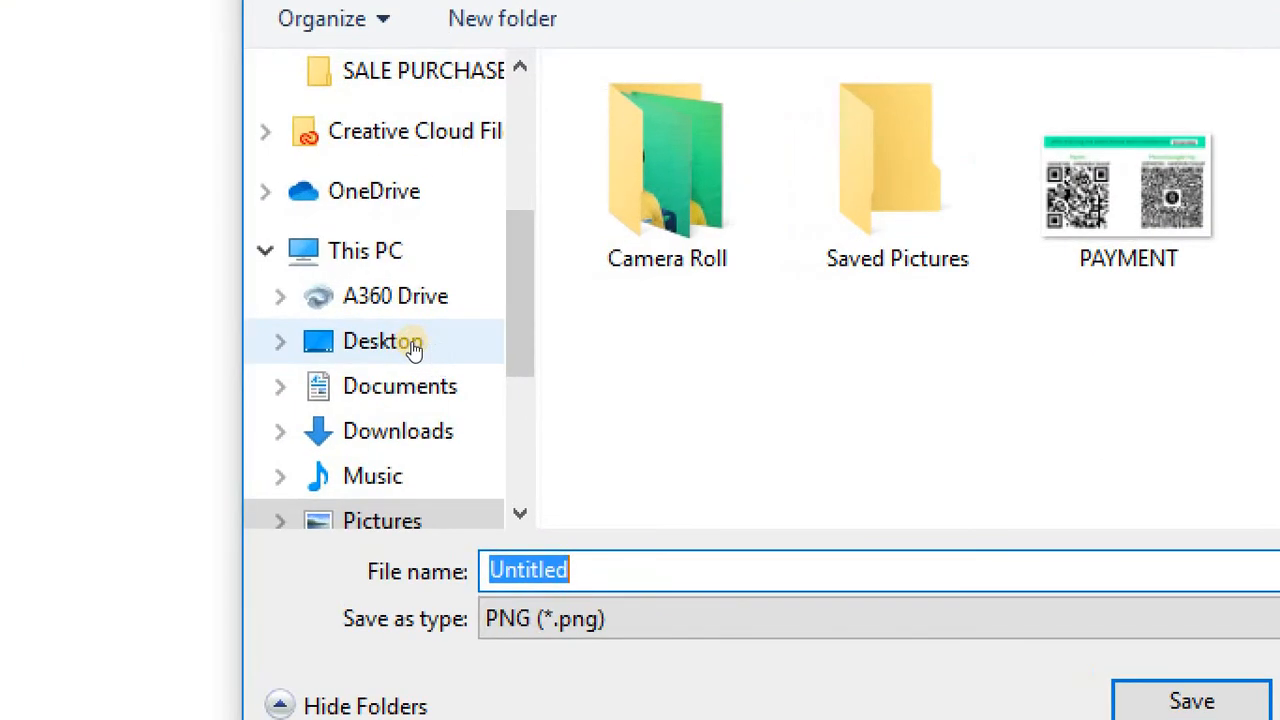
left_click(414, 345)
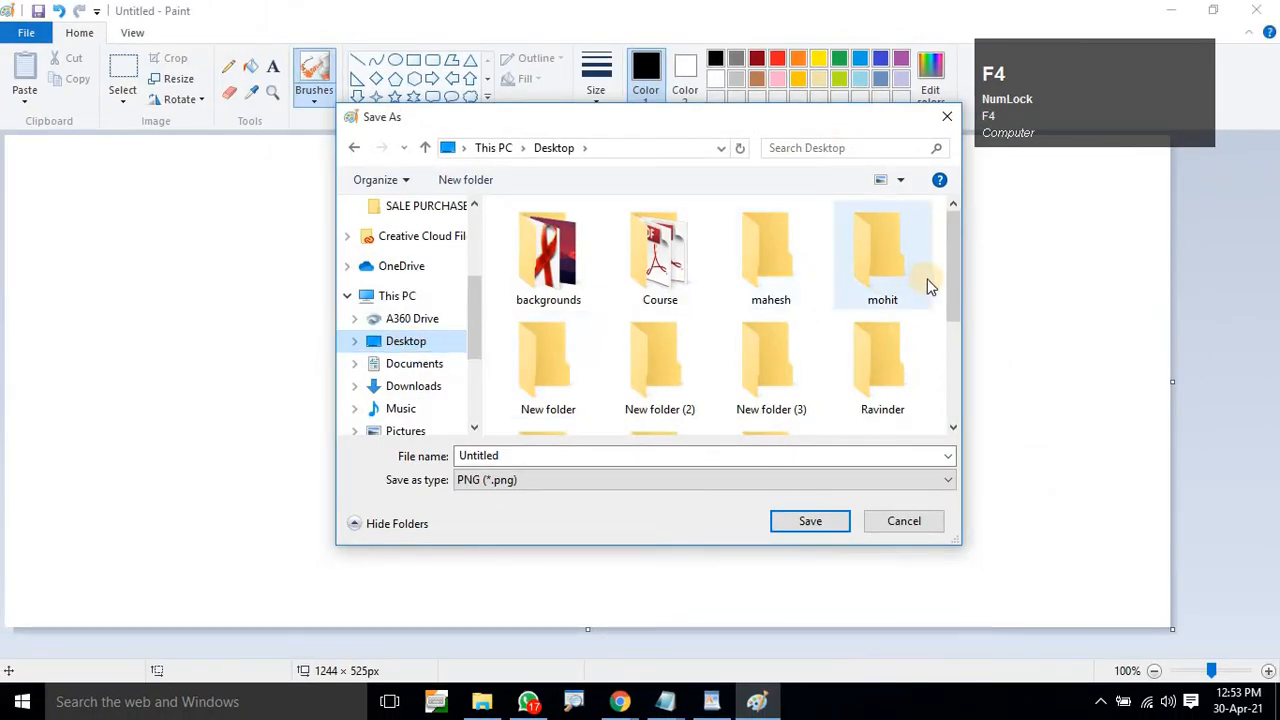
left_click_drag(955, 272, 954, 370)
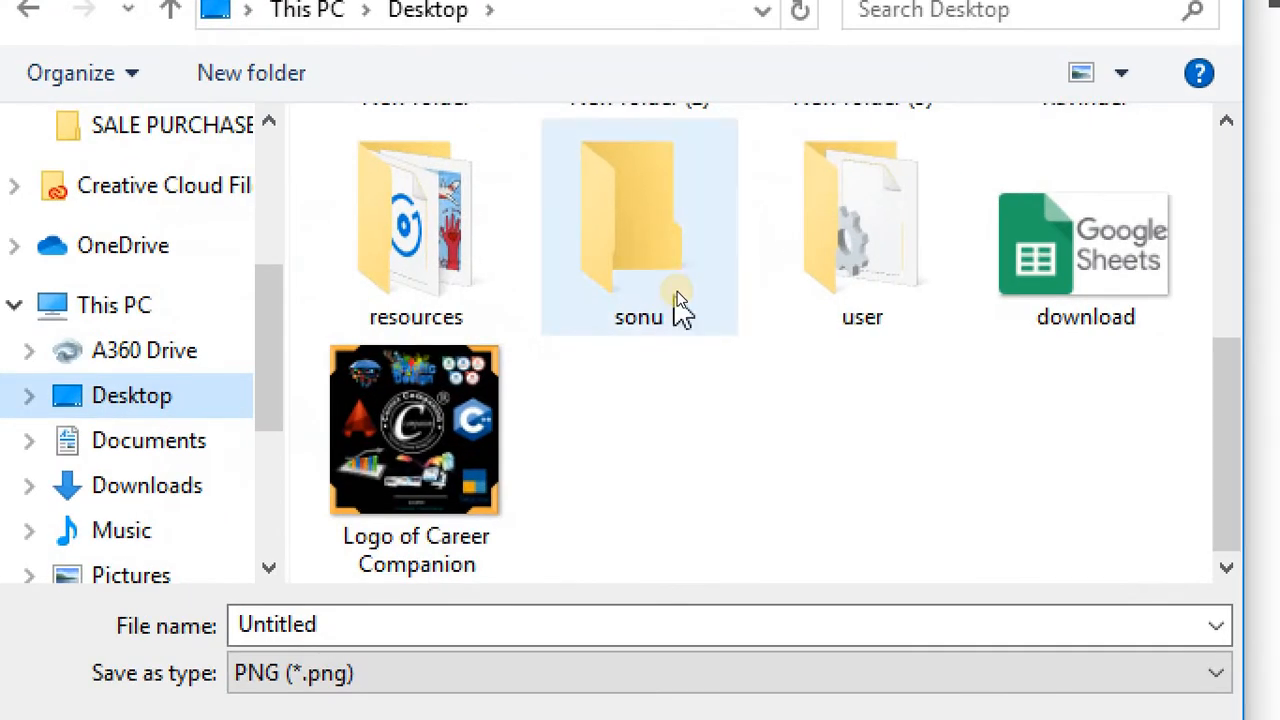
double_click(677, 300)
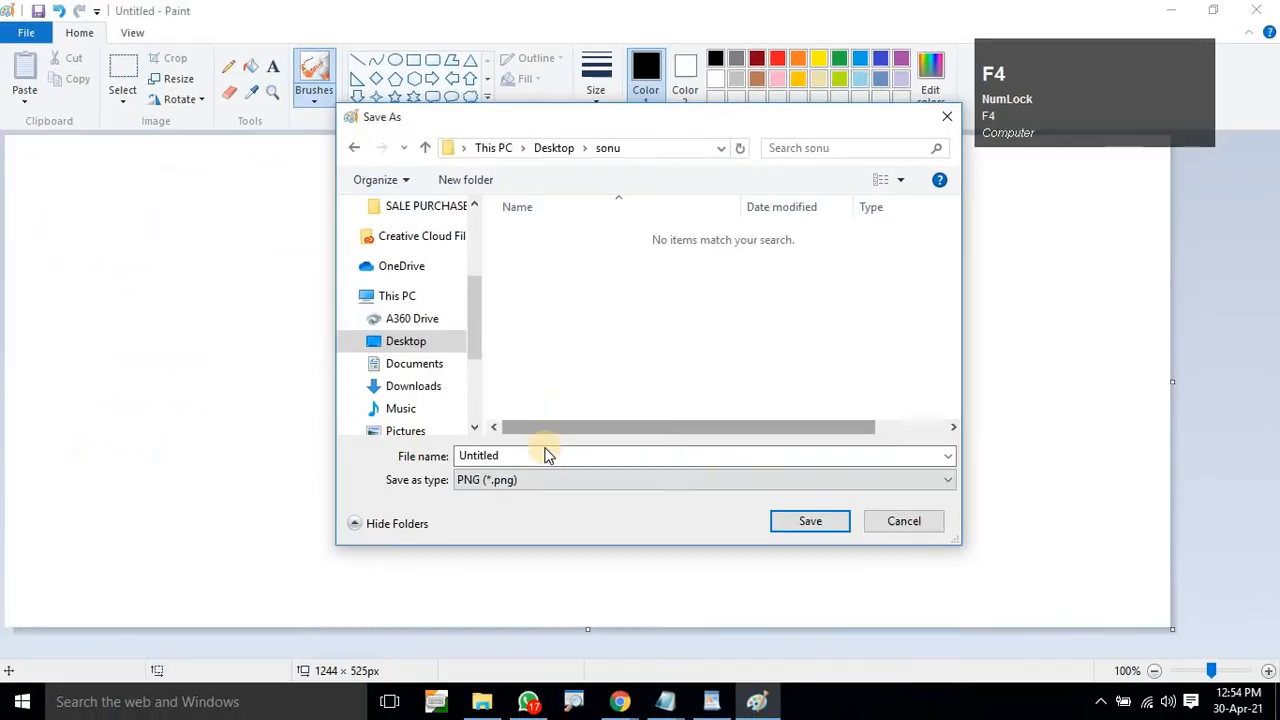
Name the drawing "Abc Pic" and save it as a PNG file.
left_click(409, 543)
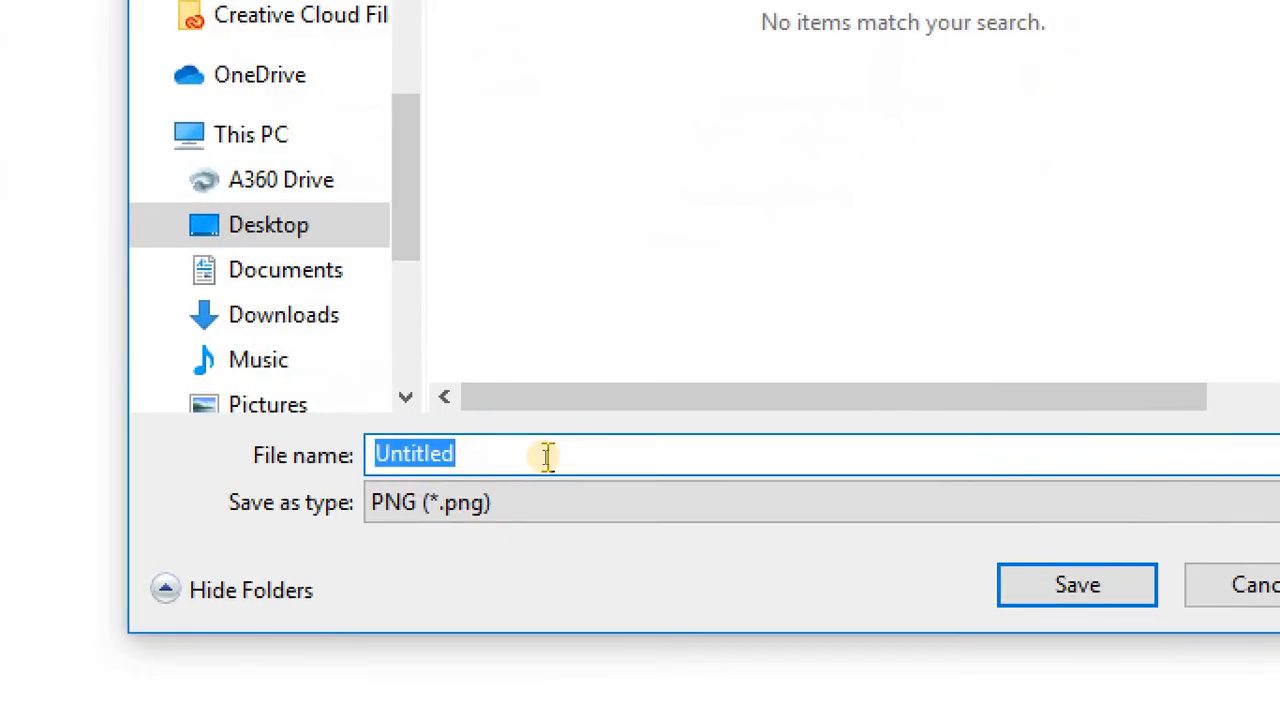
type("Ankit")
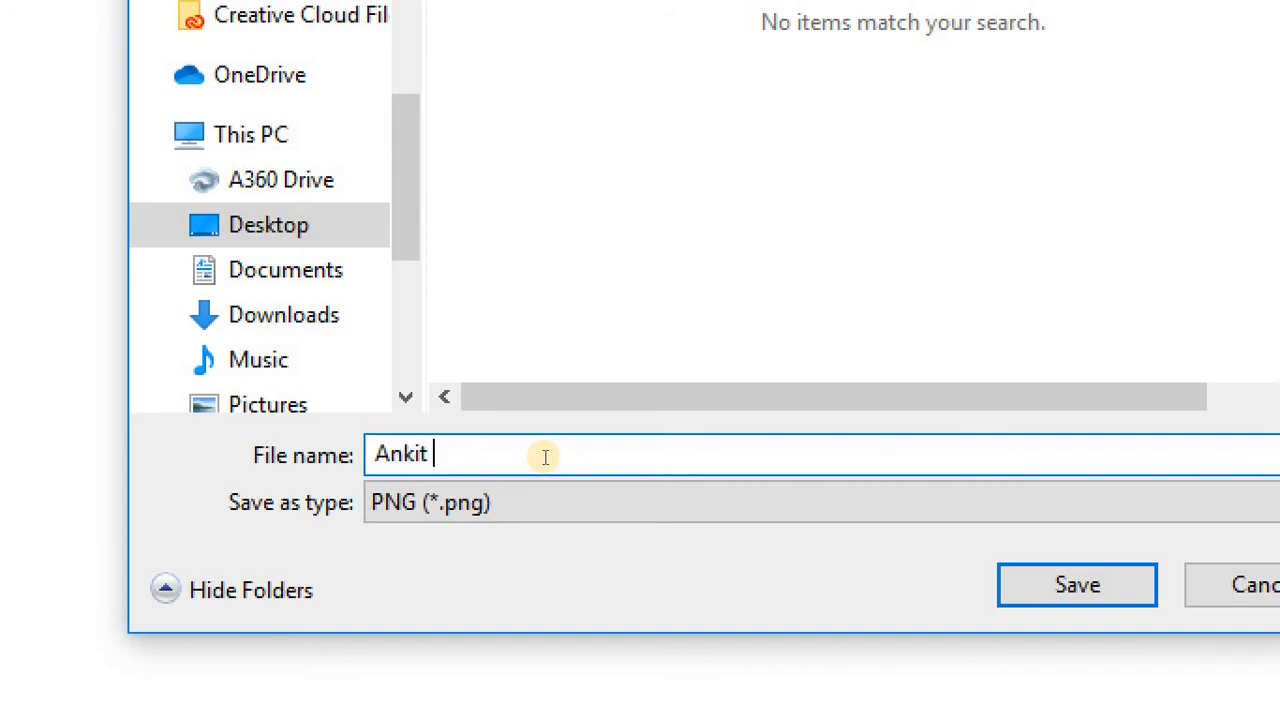
key("BackSpace")
key("BackSpace")
type("Abc Pic")
key("Return")
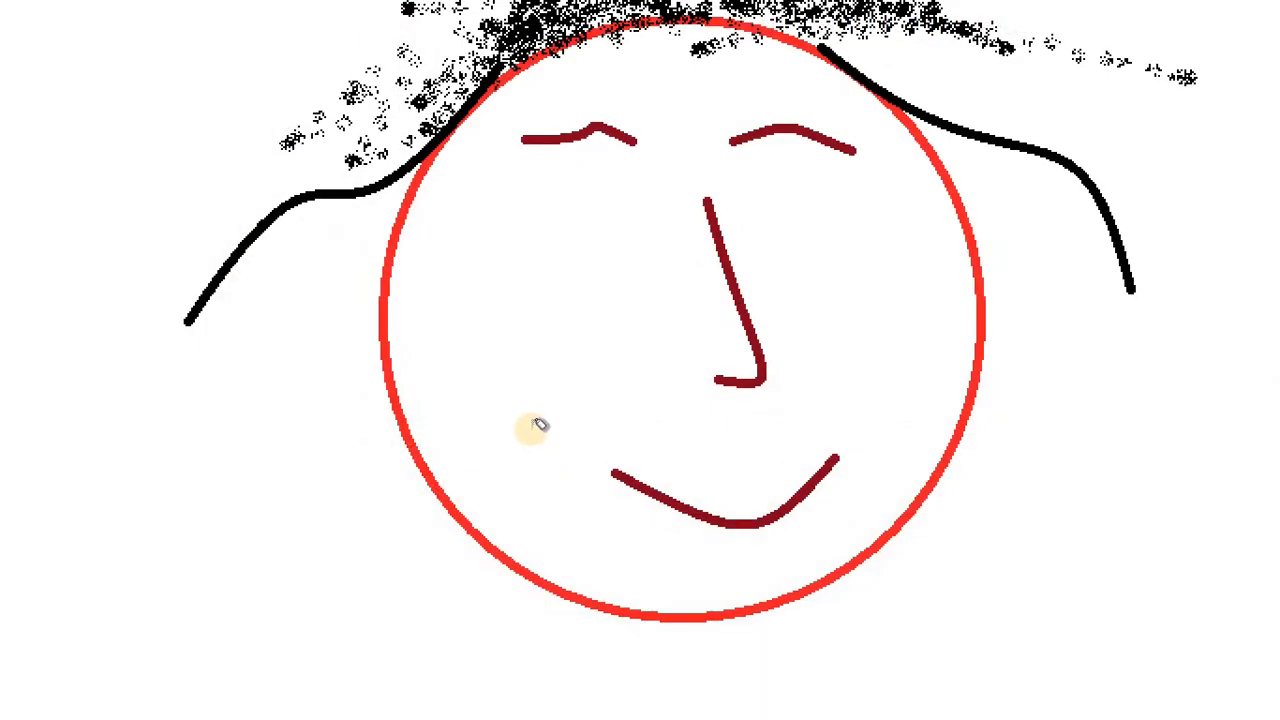
key("F4")
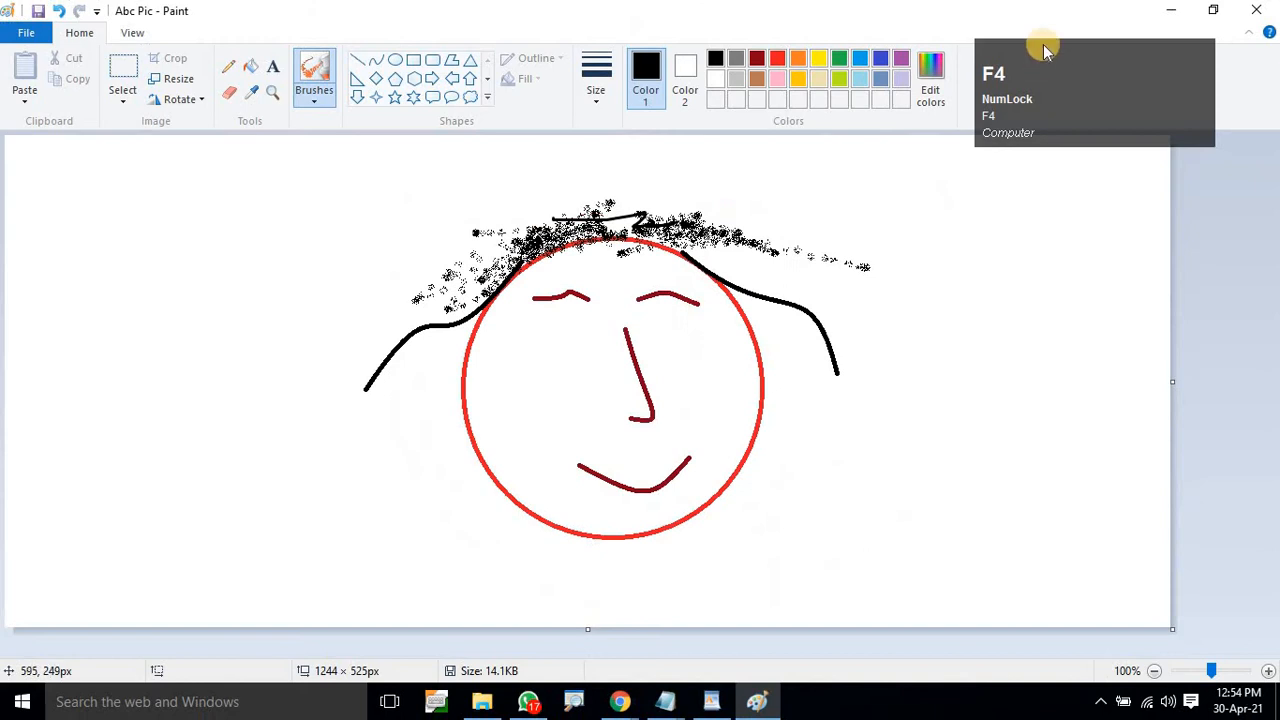
Open the desktop folder that holds the saved drawing and display its contents as extra large icons.
left_click(1170, 10)
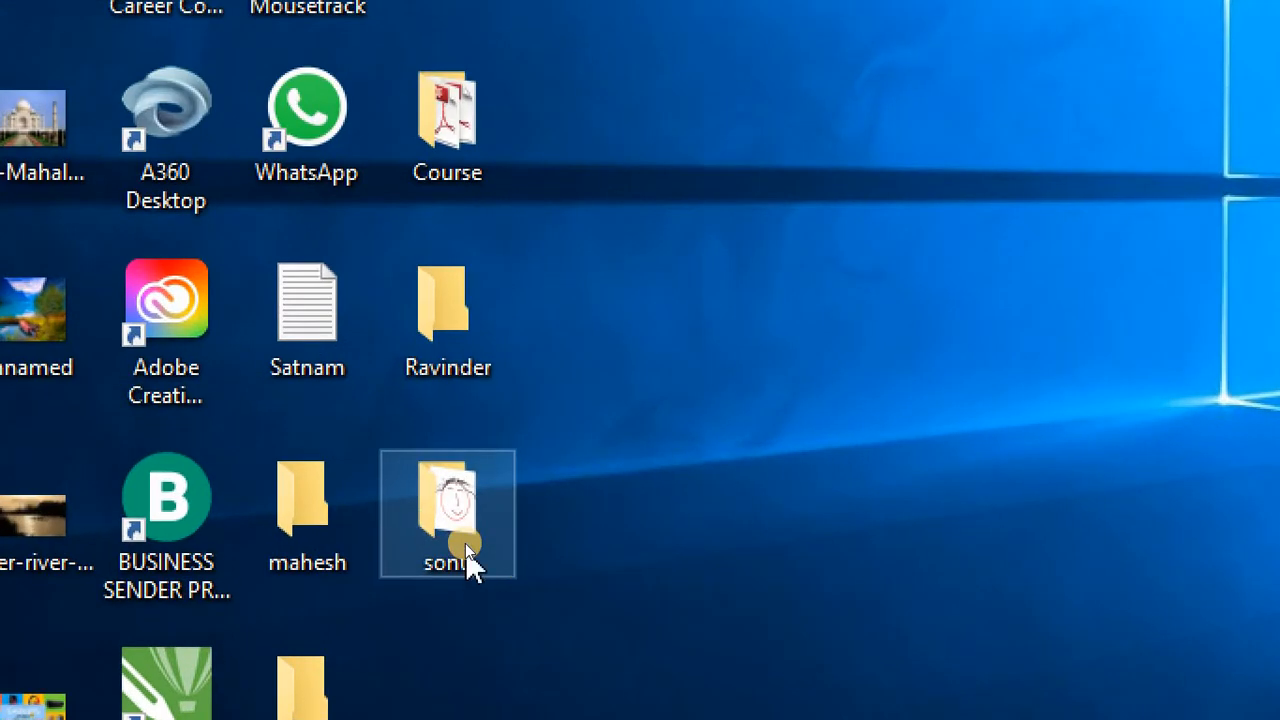
double_click(453, 495)
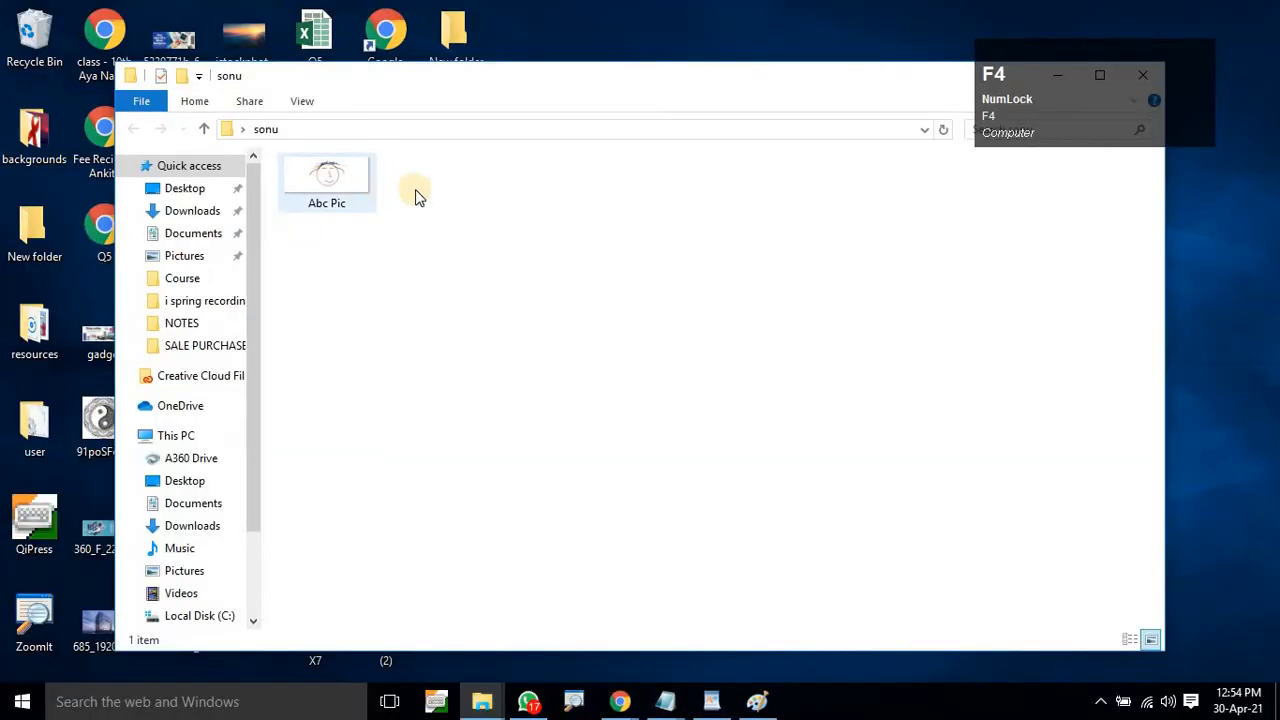
right_click(581, 207)
left_click(490, 210)
left_click(751, 206)
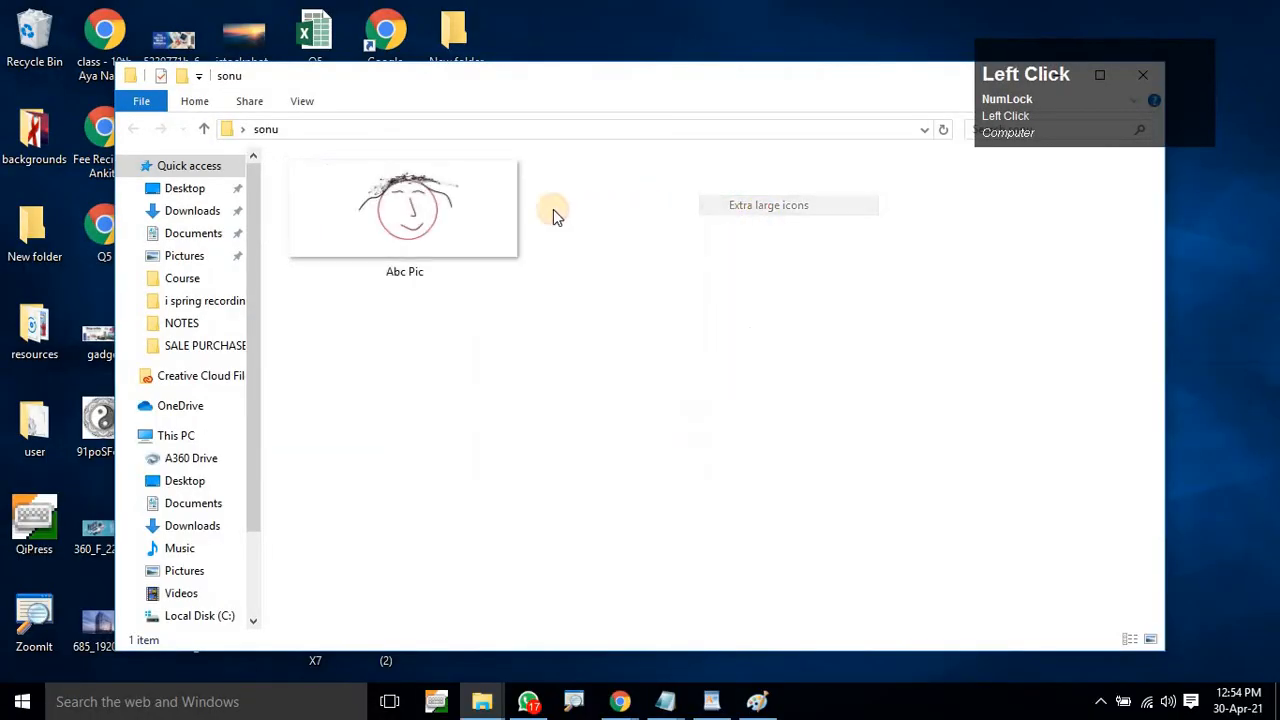
Open the Abc Pic image with Microsoft Office 2010, and return to its folder window.
key("F4")
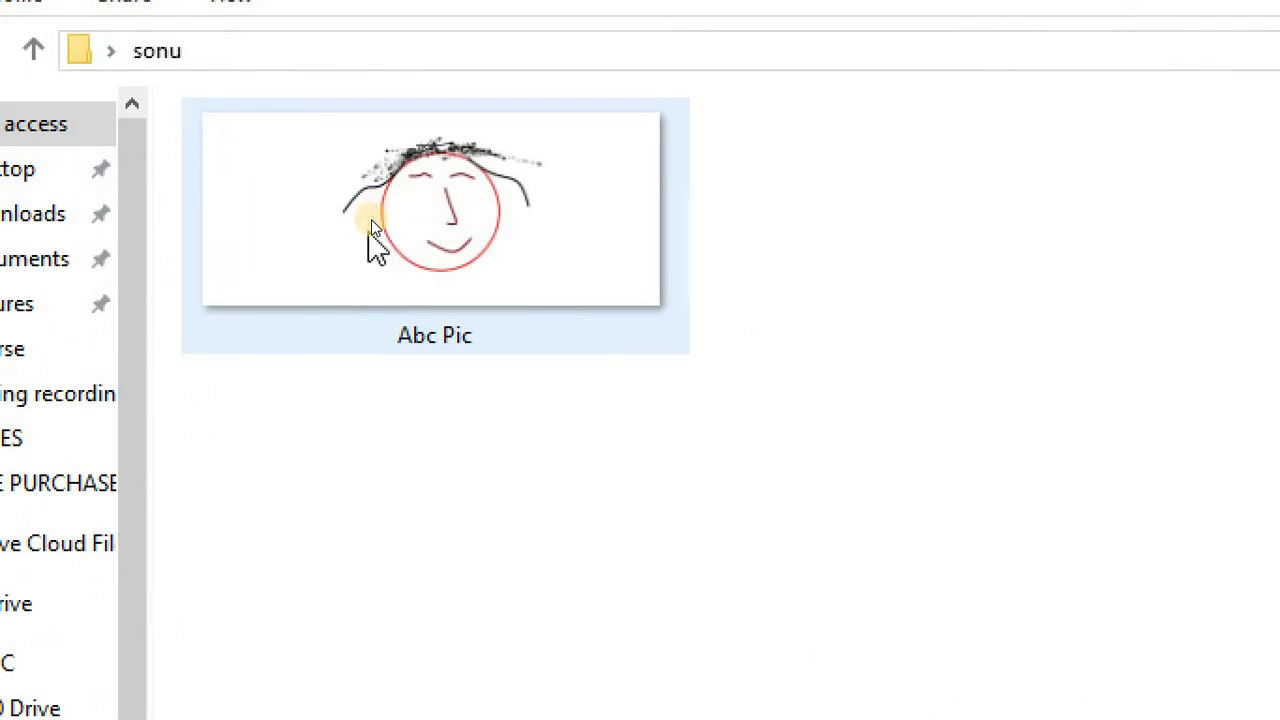
right_click(370, 226)
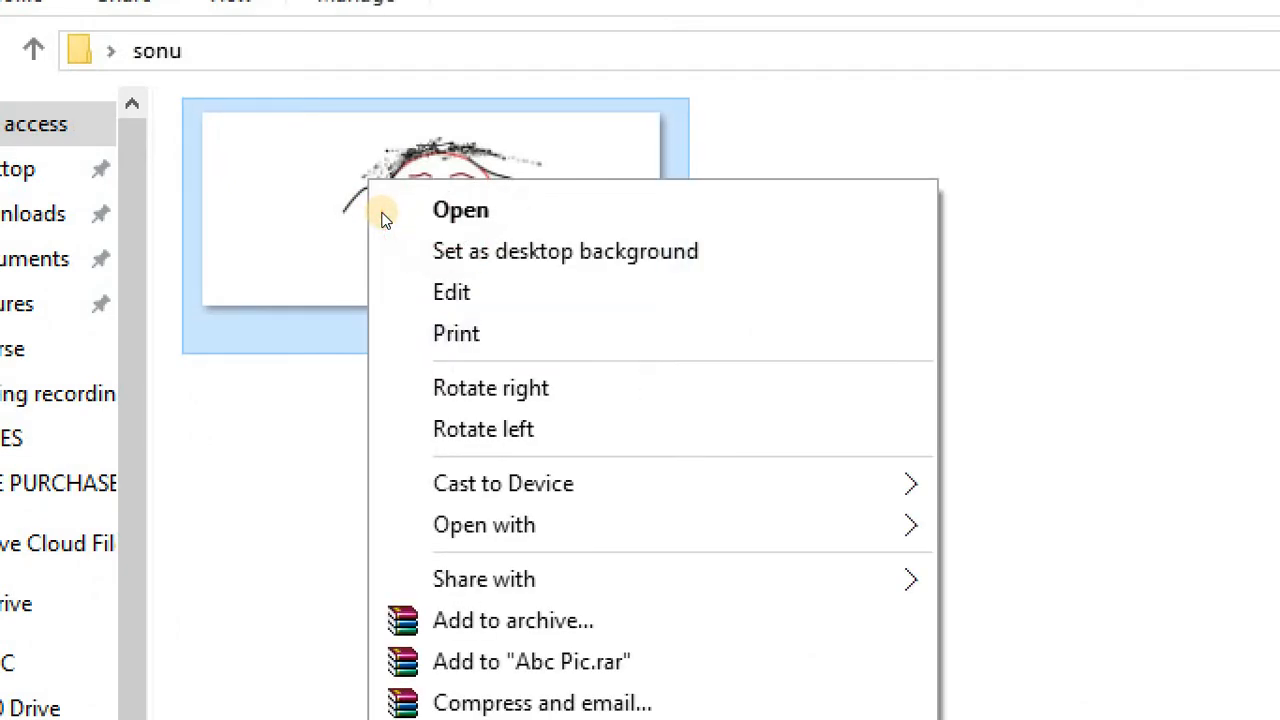
key("Down")
key("Down")
key("Down")
key("Down")
key("Down")
key("Down")
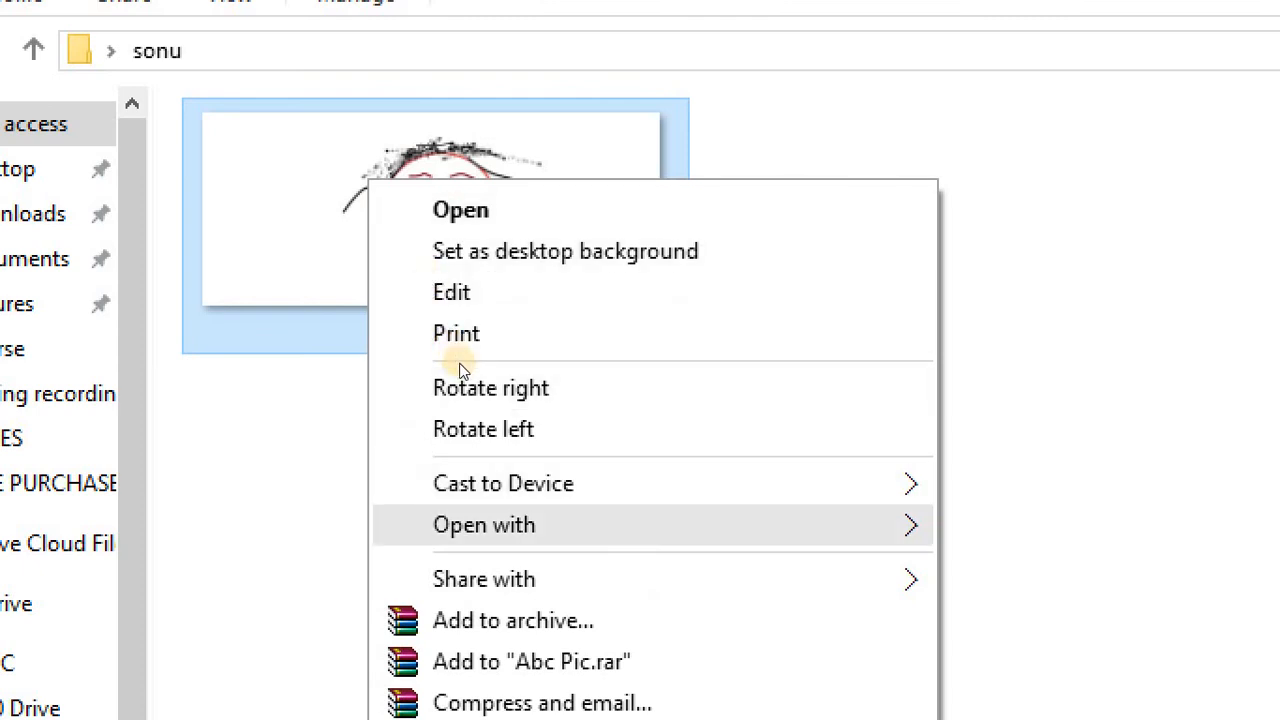
key("Right")
key("Down")
key("Down")
key("Down")
key("Down")
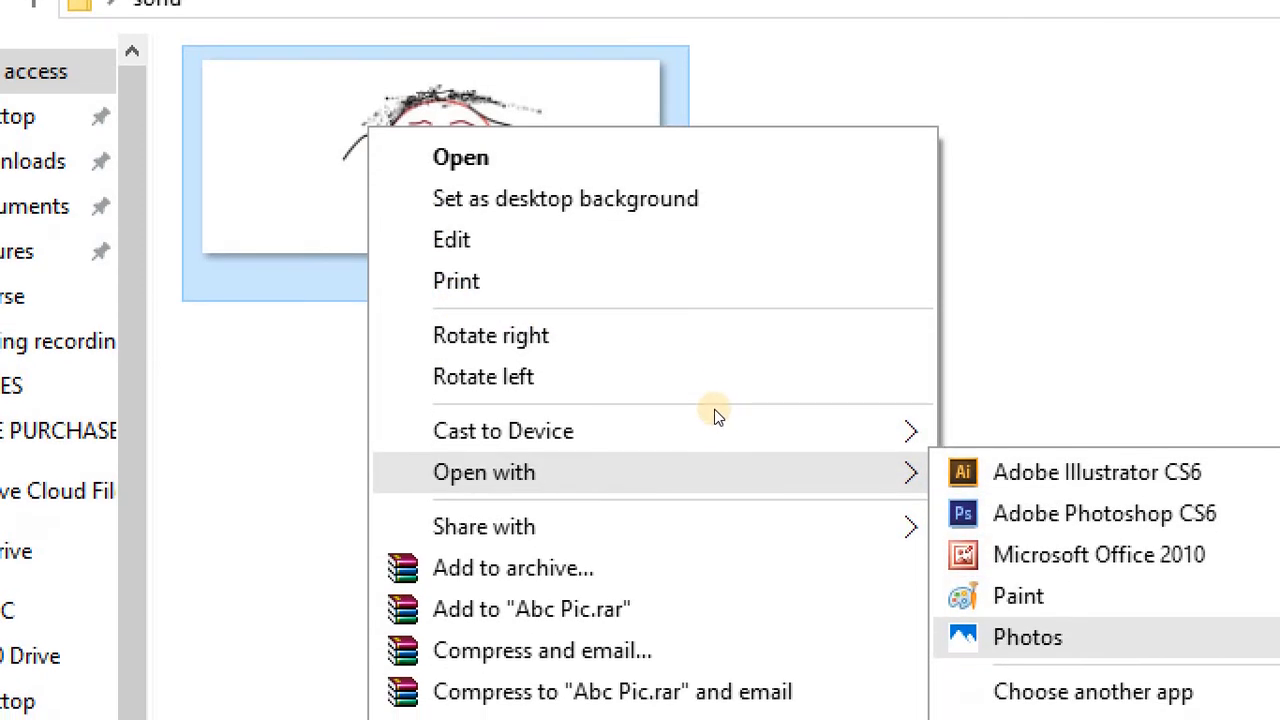
key("Up")
key("Up")
key("Up")
key("Down")
key("Escape")
key("Escape")
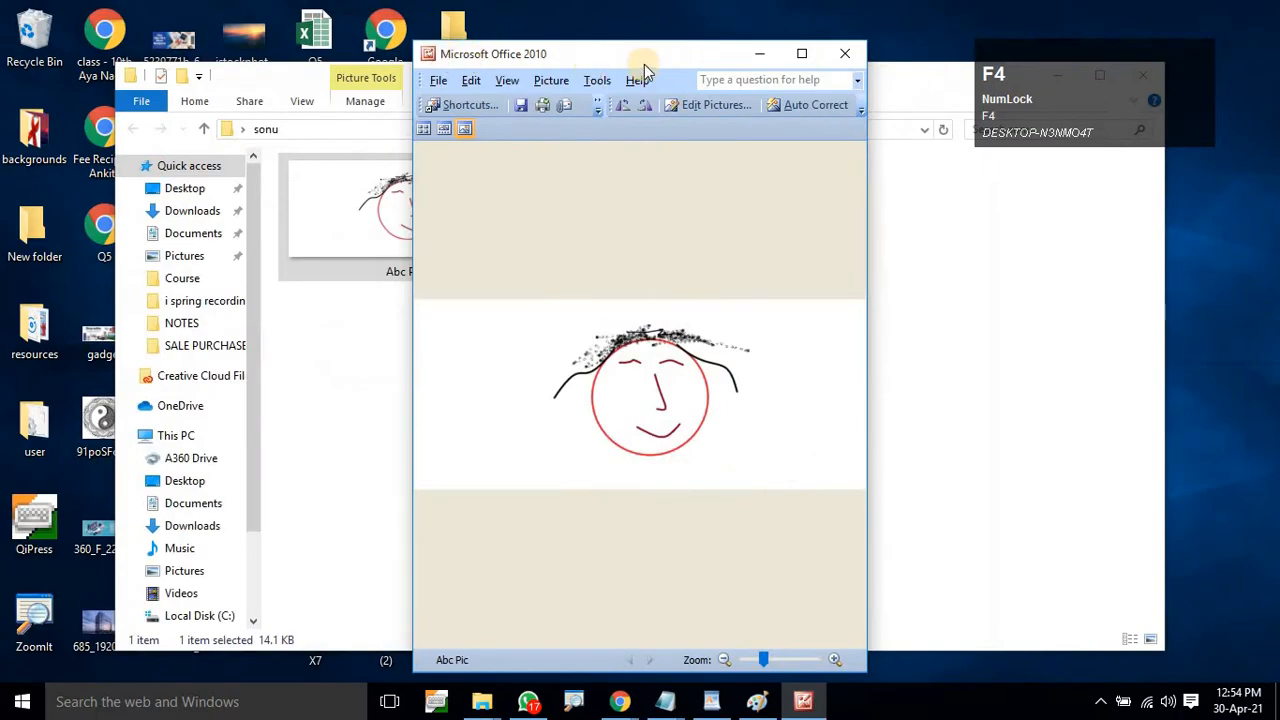
left_click(931, 88)
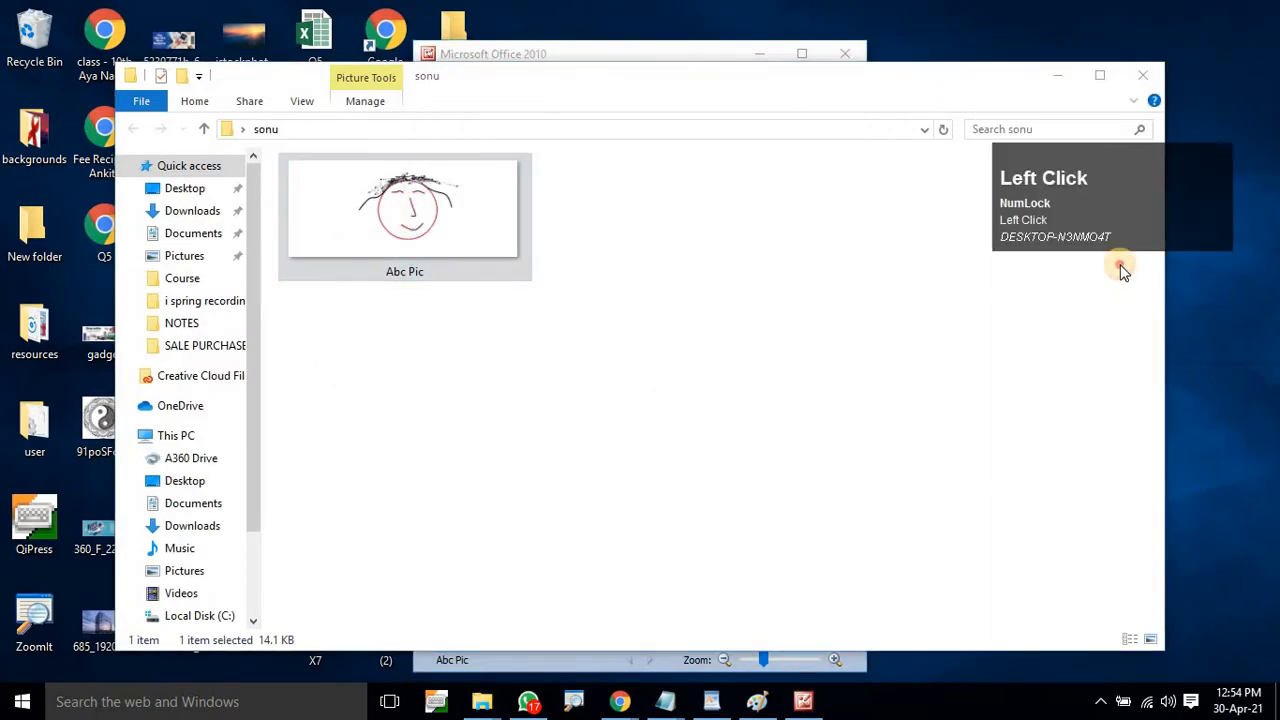
Minimize the folder window, maximize the picture viewer showing Abc Pic, and inspect the drawing at enlarged size.
left_click(1057, 76)
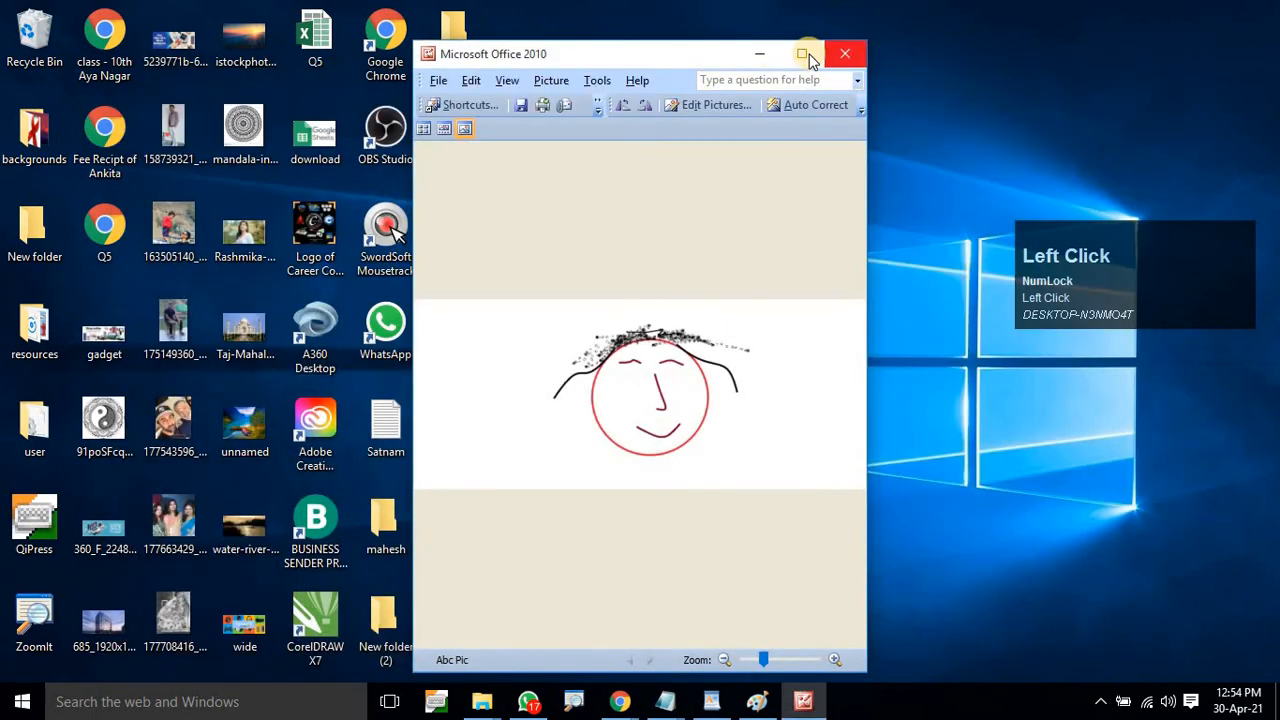
left_click(801, 53)
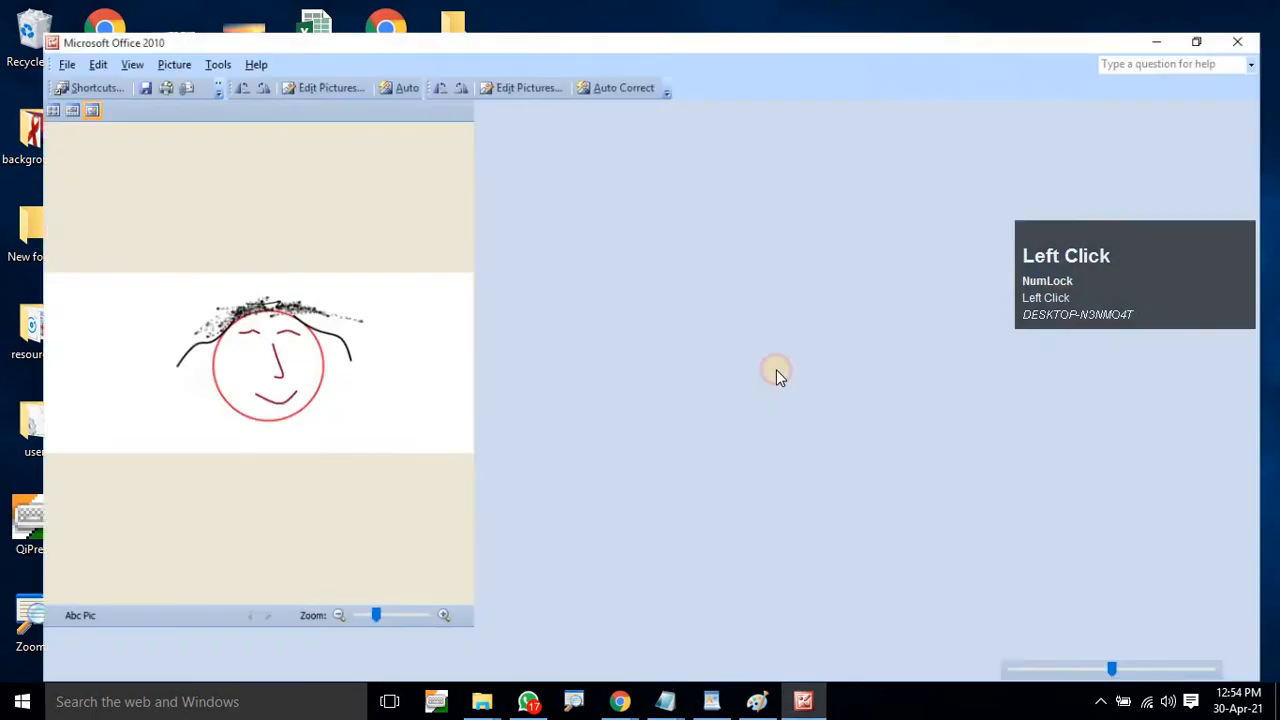
key("F4")
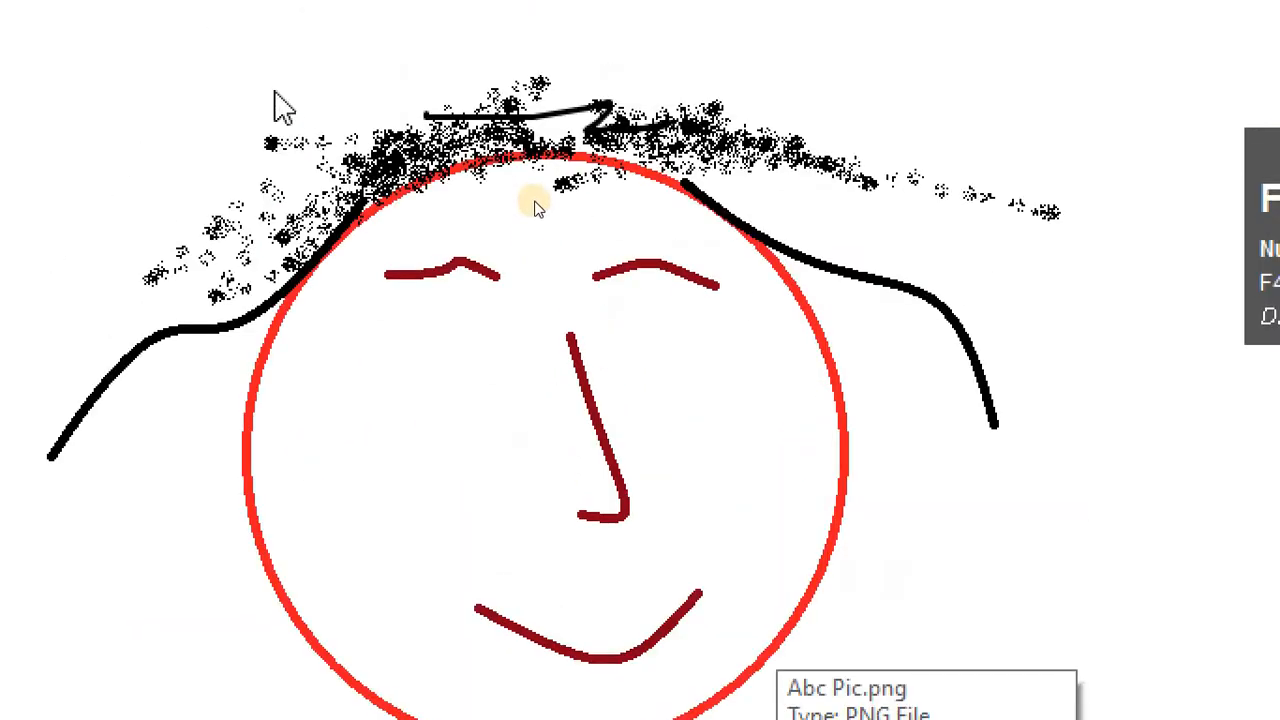
left_click(854, 453)
left_click(927, 326)
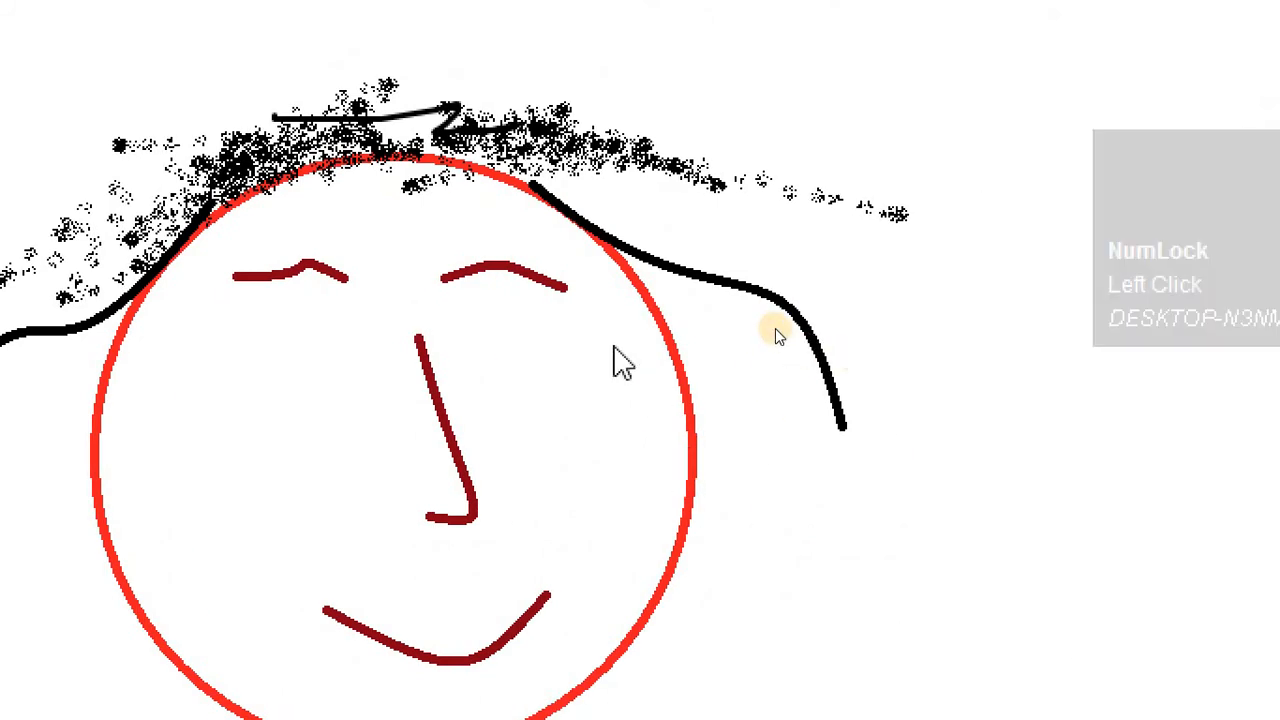
key("F5")
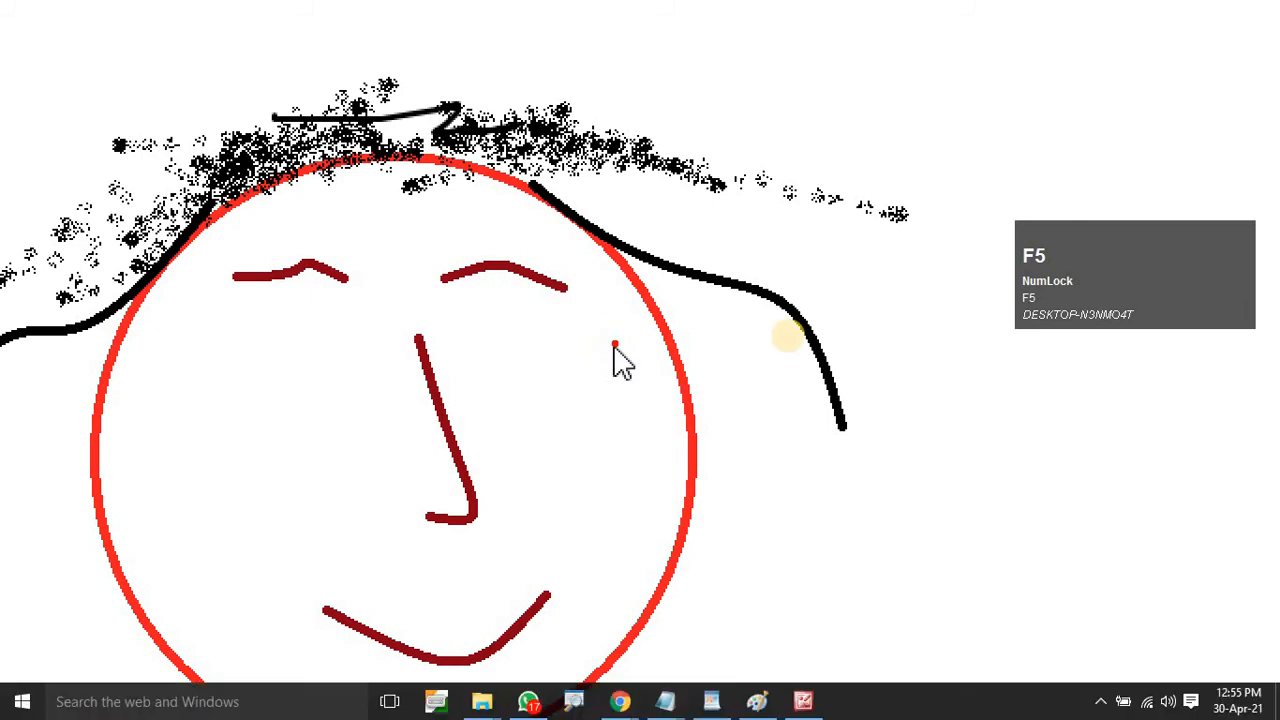
key("F4")
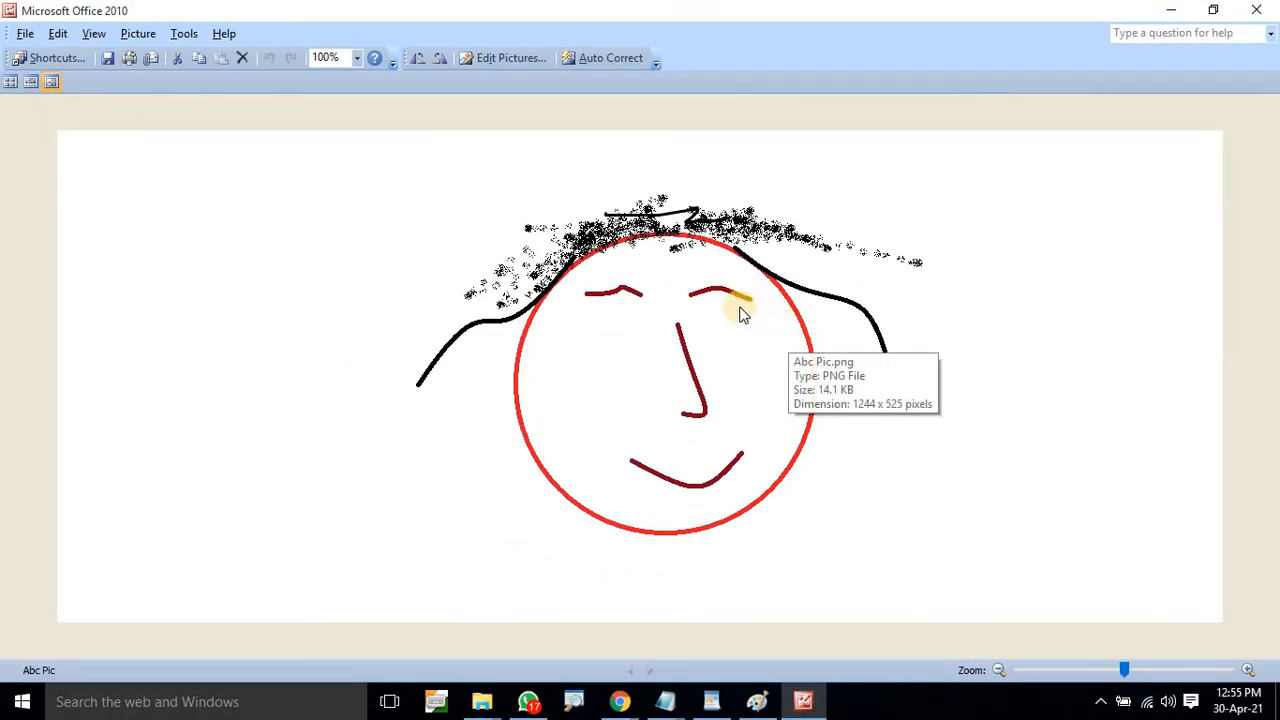
Highlight the Set as Desktop Background option for Abc Pic, apply the drawing as the desktop background, and close the picture viewer.
right_click(704, 283)
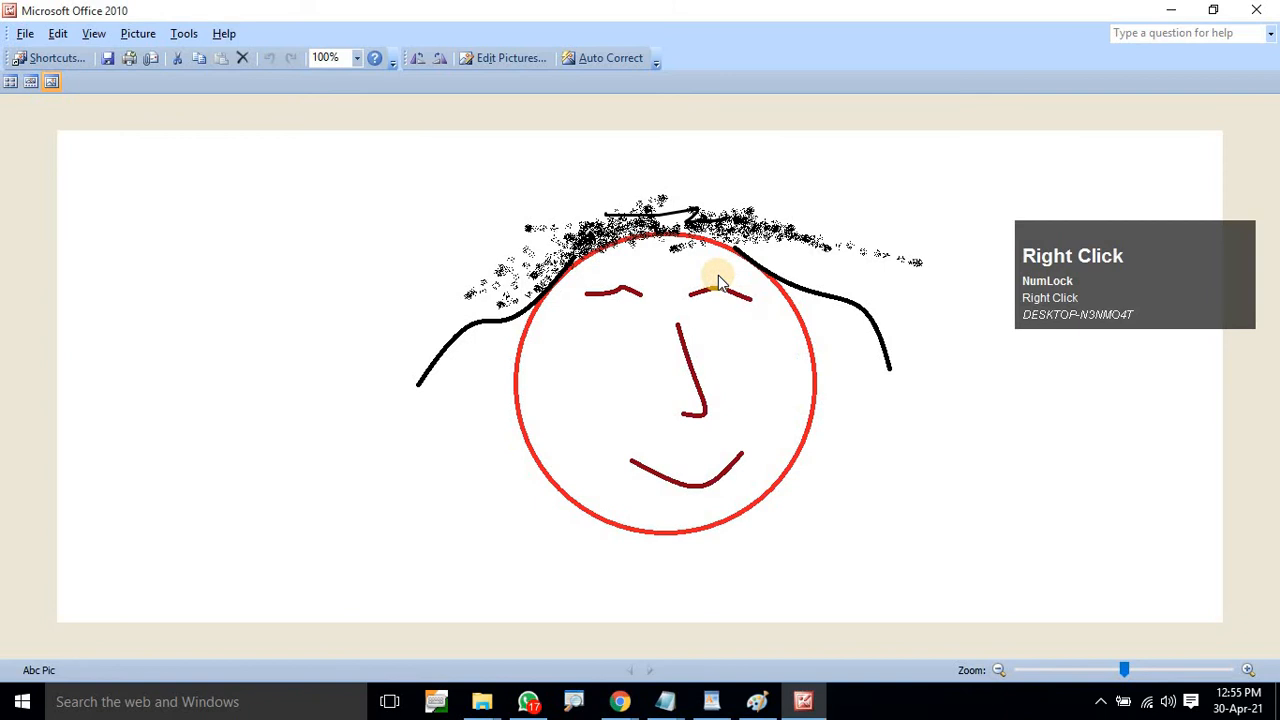
right_click(636, 267)
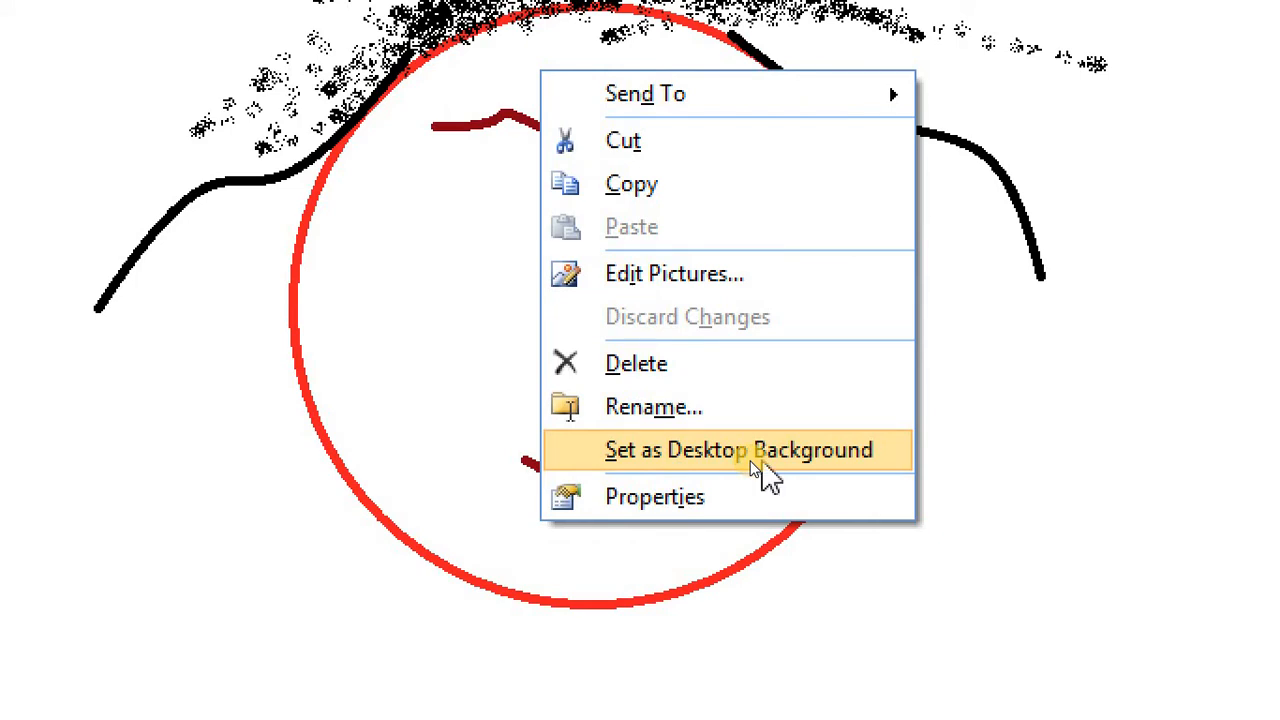
key("F5")
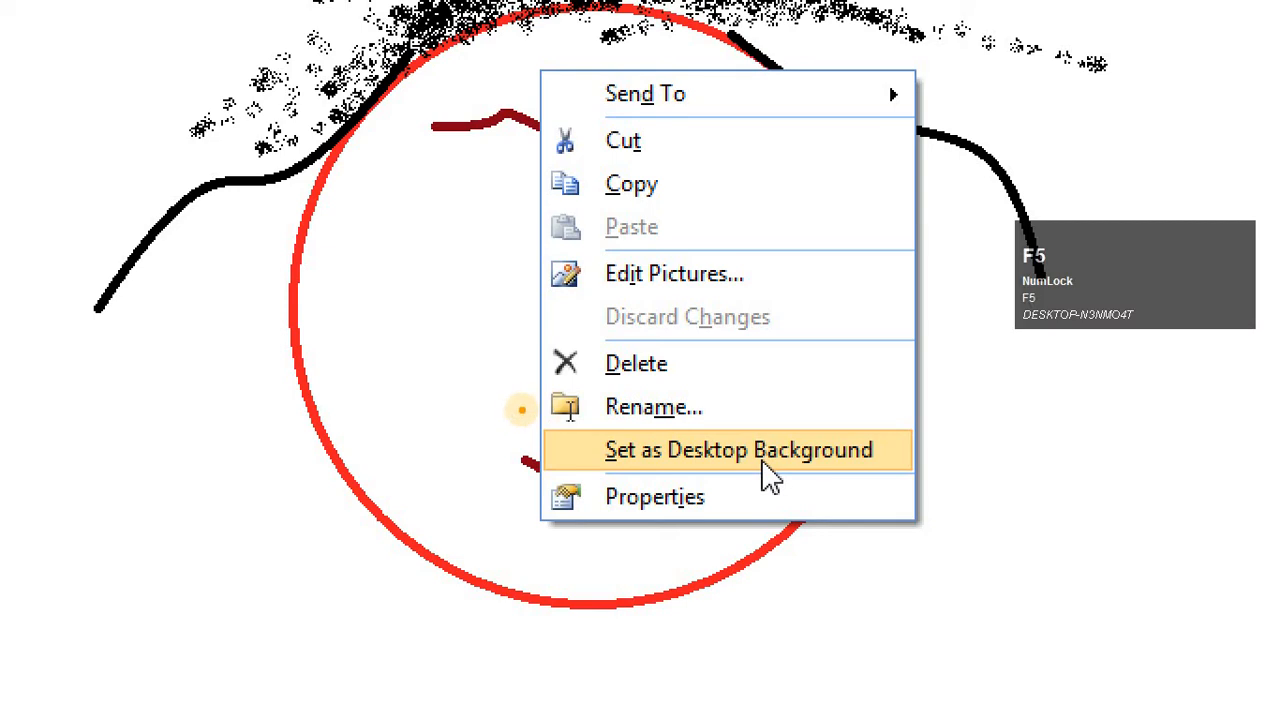
key("Tab")
left_click_drag(521, 409, 963, 503)
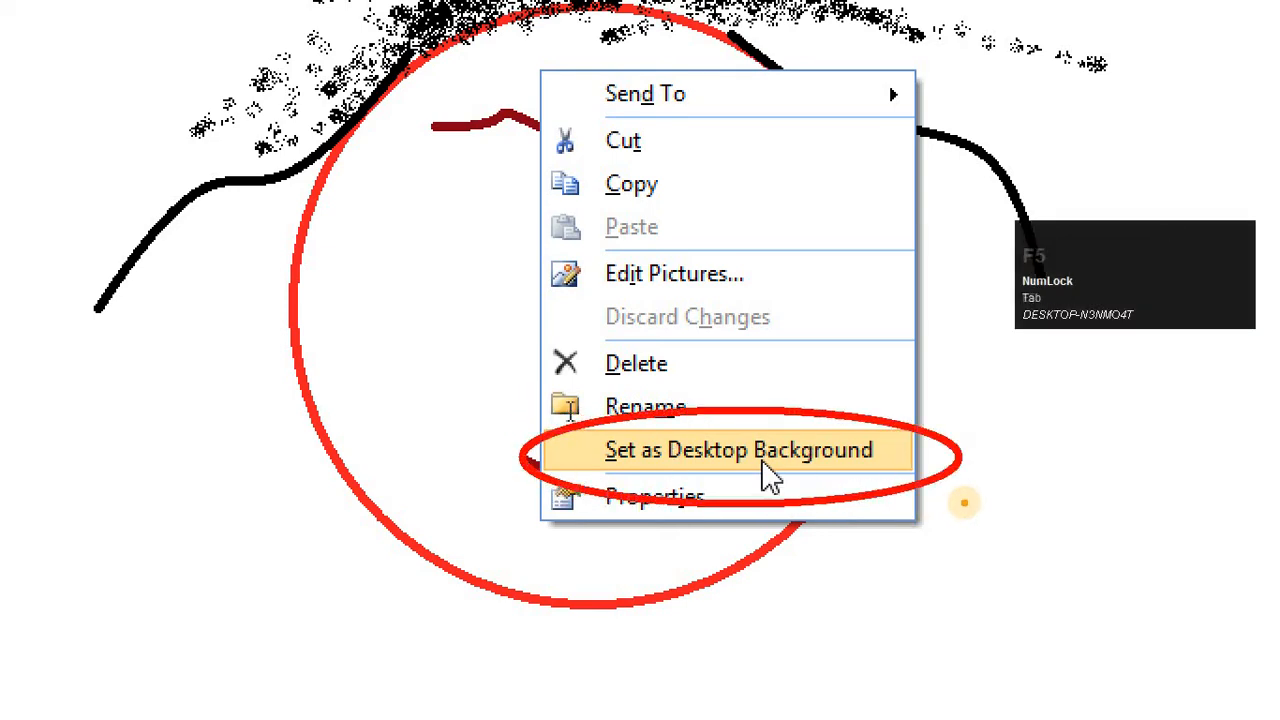
key("F5")
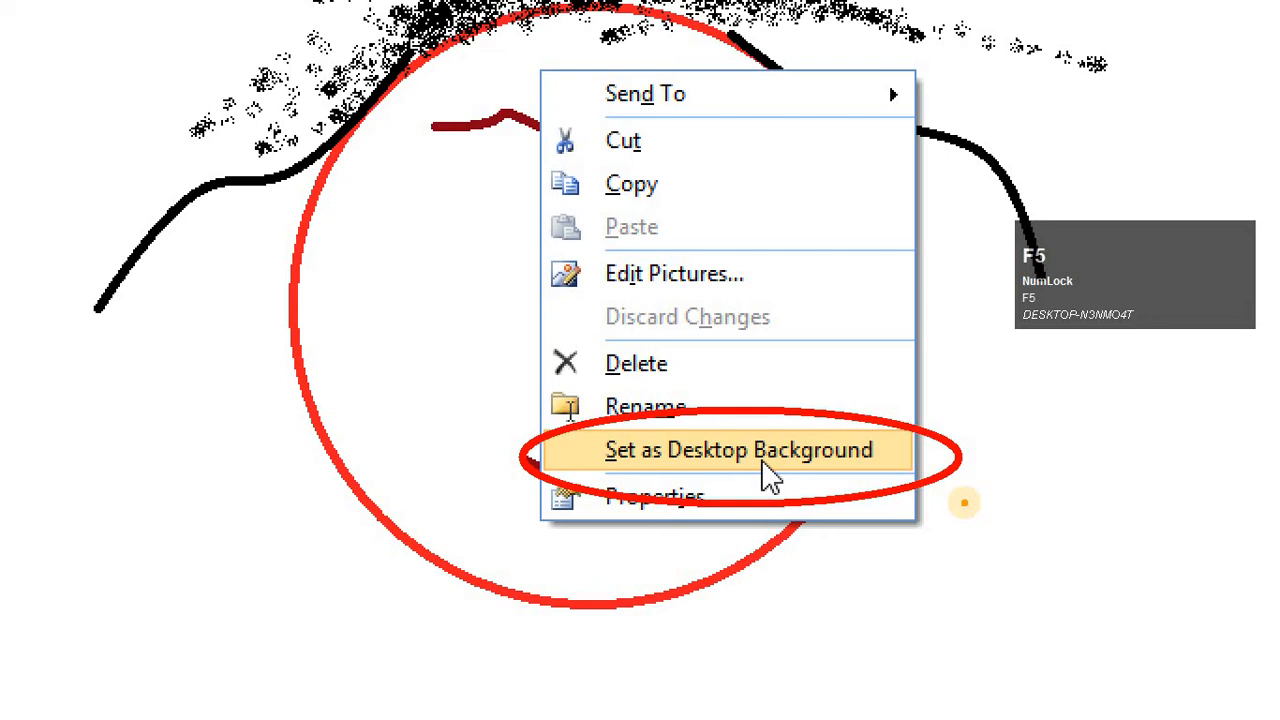
left_click(964, 503)
key("Escape")
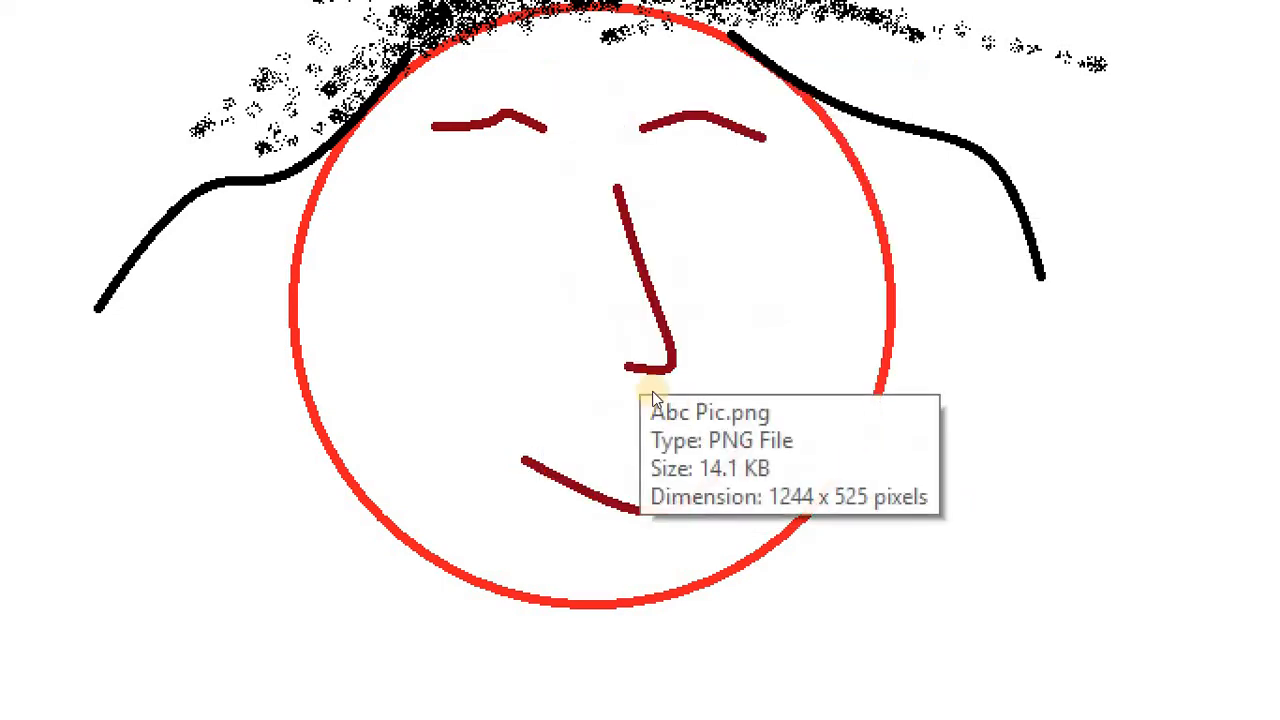
right_click(560, 296)
left_click(627, 475)
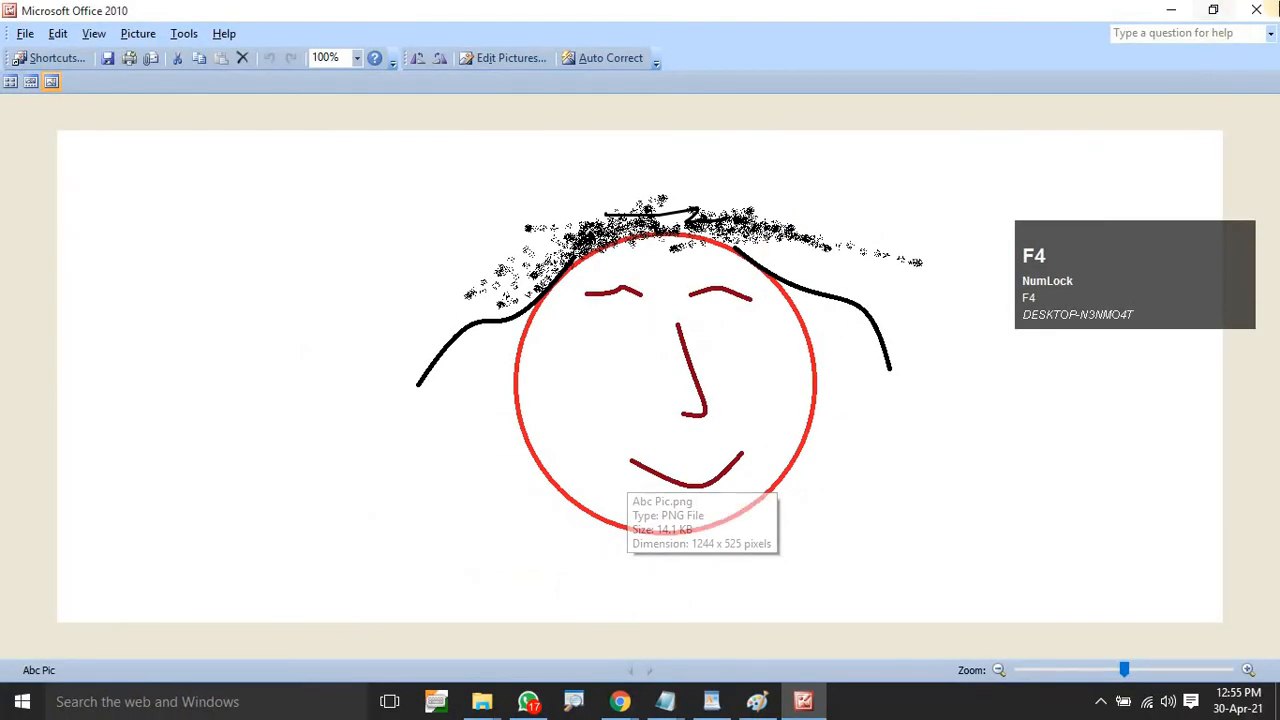
left_click(1258, 10)
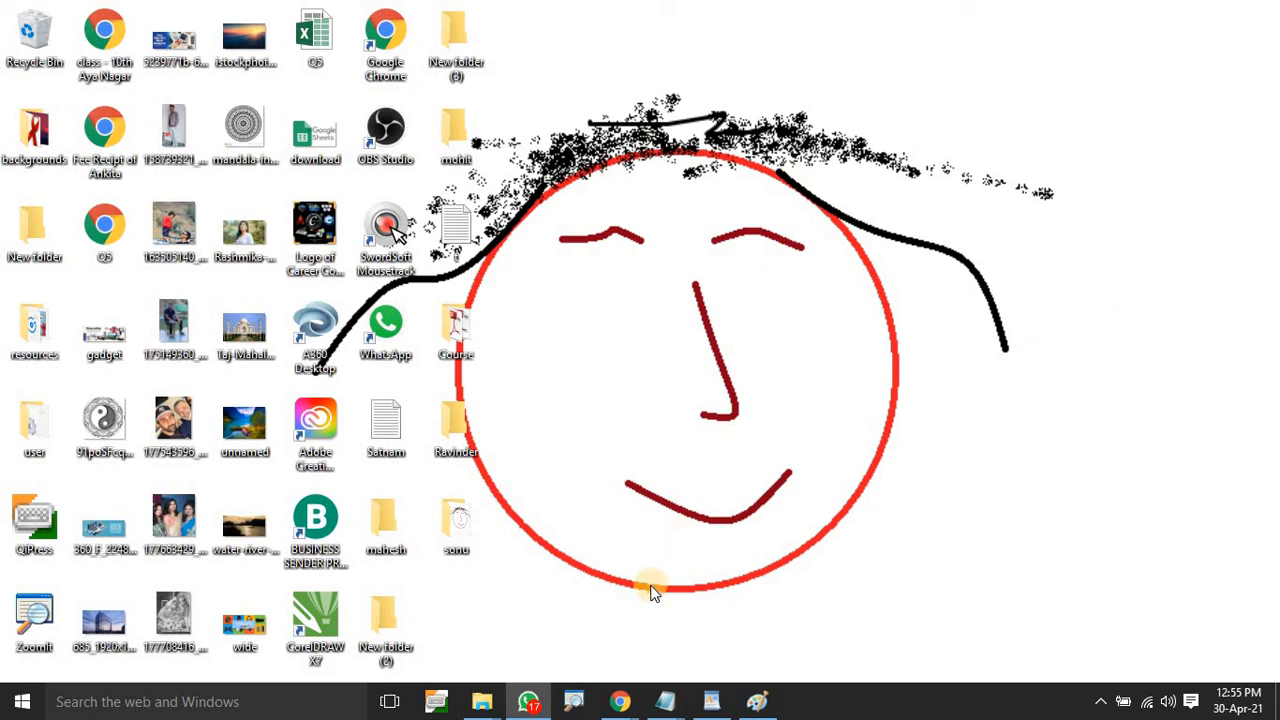
left_click(265, 703)
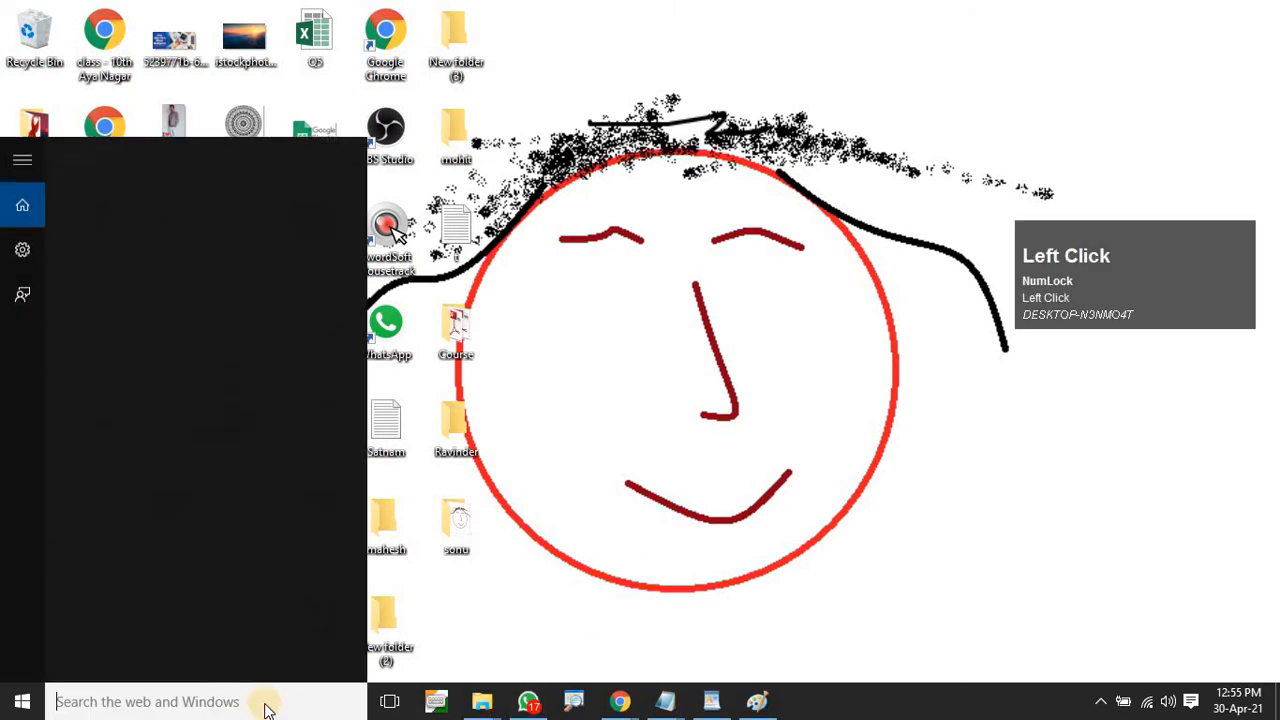
type("Notepad")
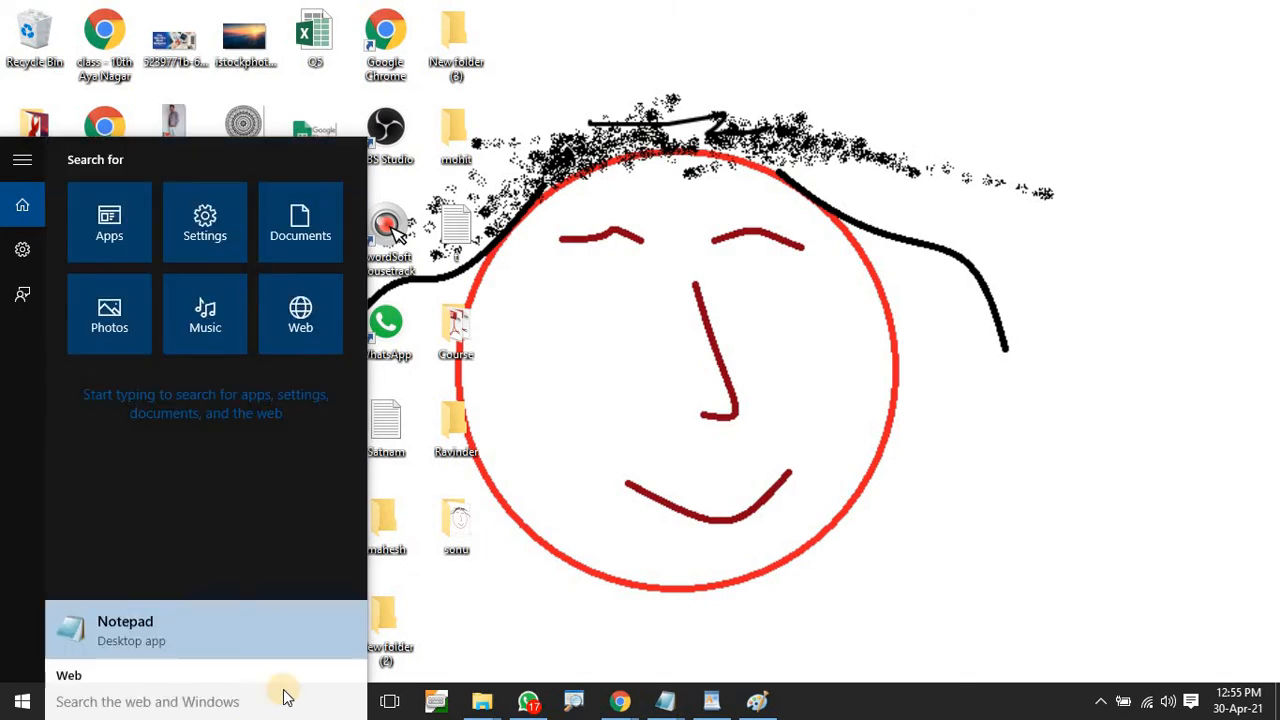
left_click(677, 414)
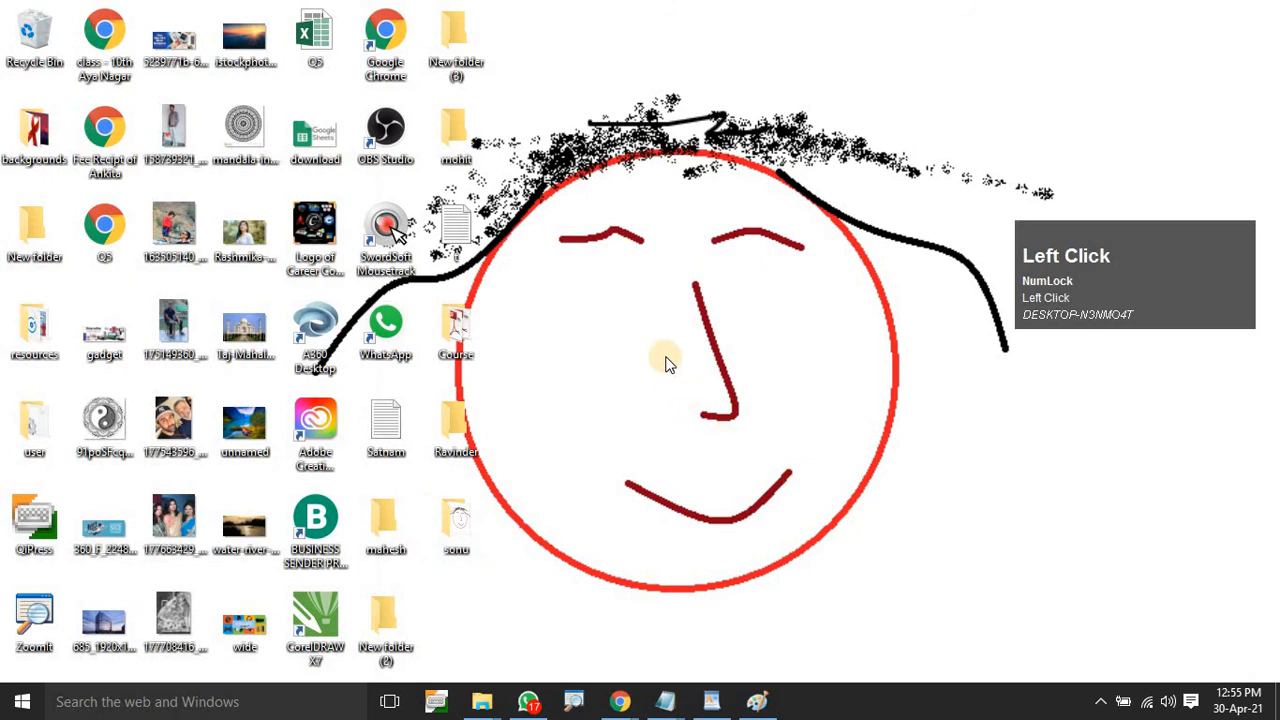
Open the desktop's Personalize settings, set the "Thank You God We are Fortunate" sunset picture as the background, and close the settings.
right_click(625, 287)
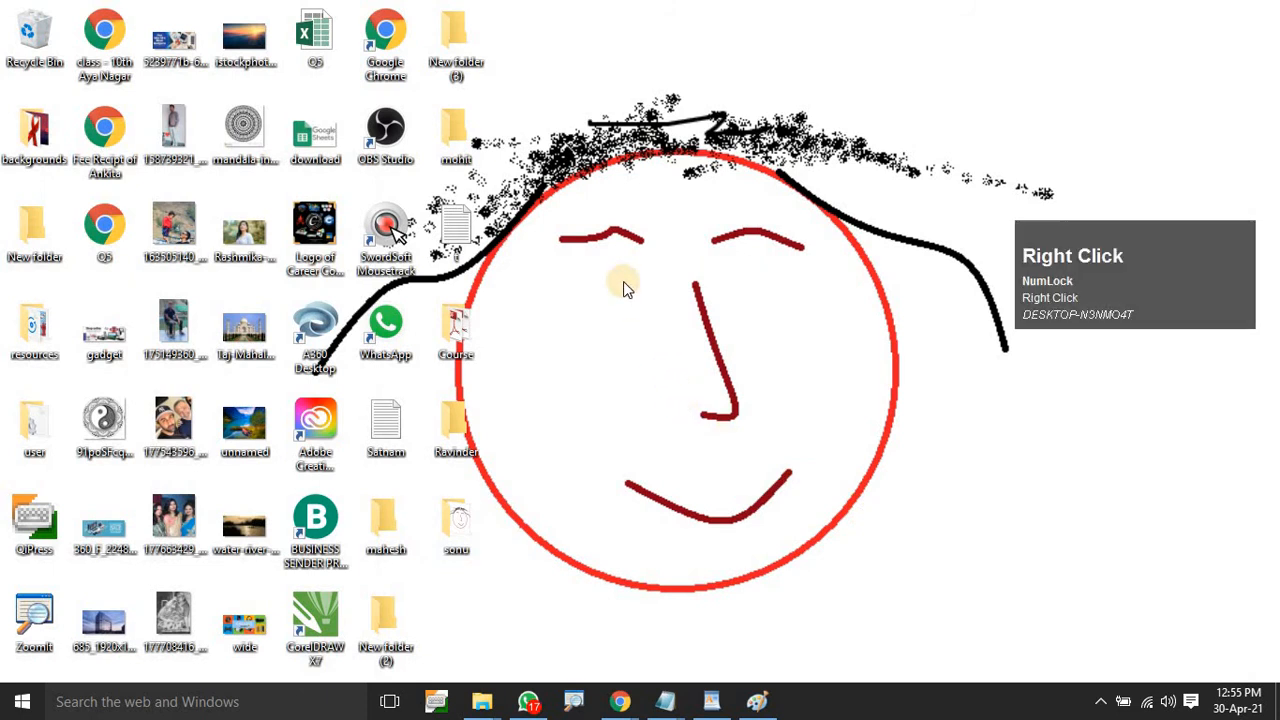
right_click(627, 195)
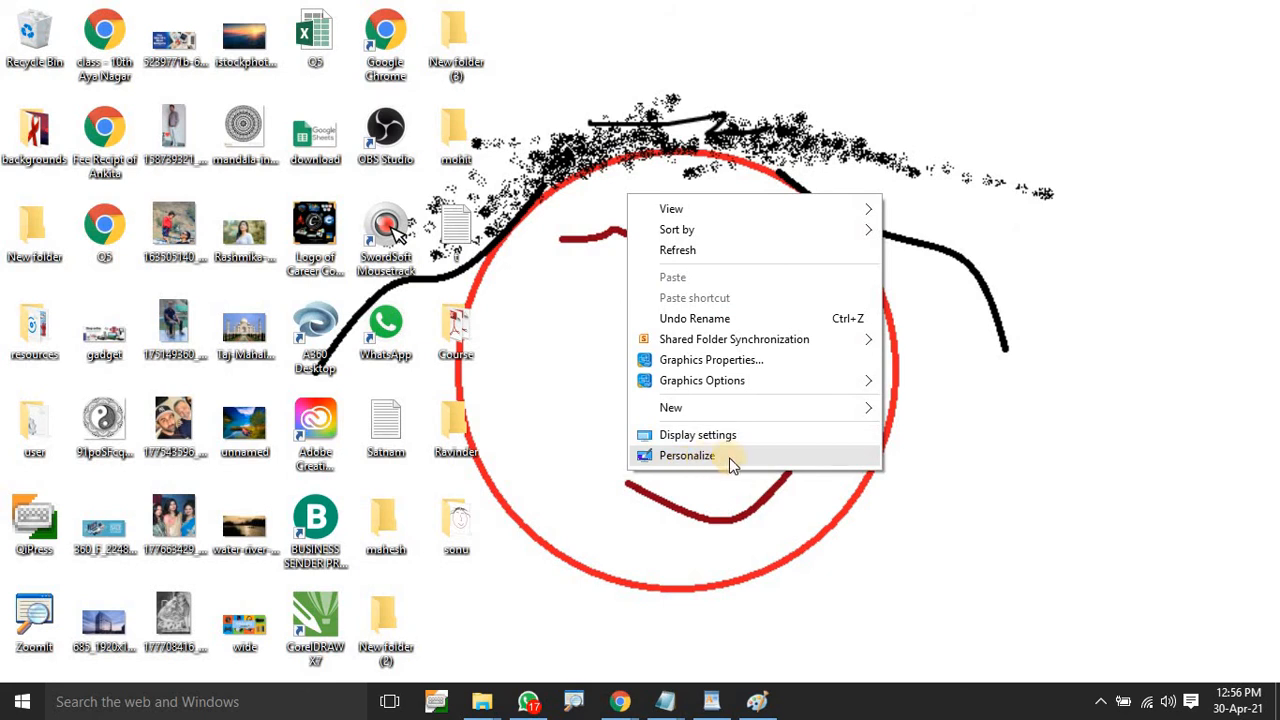
key("F5")
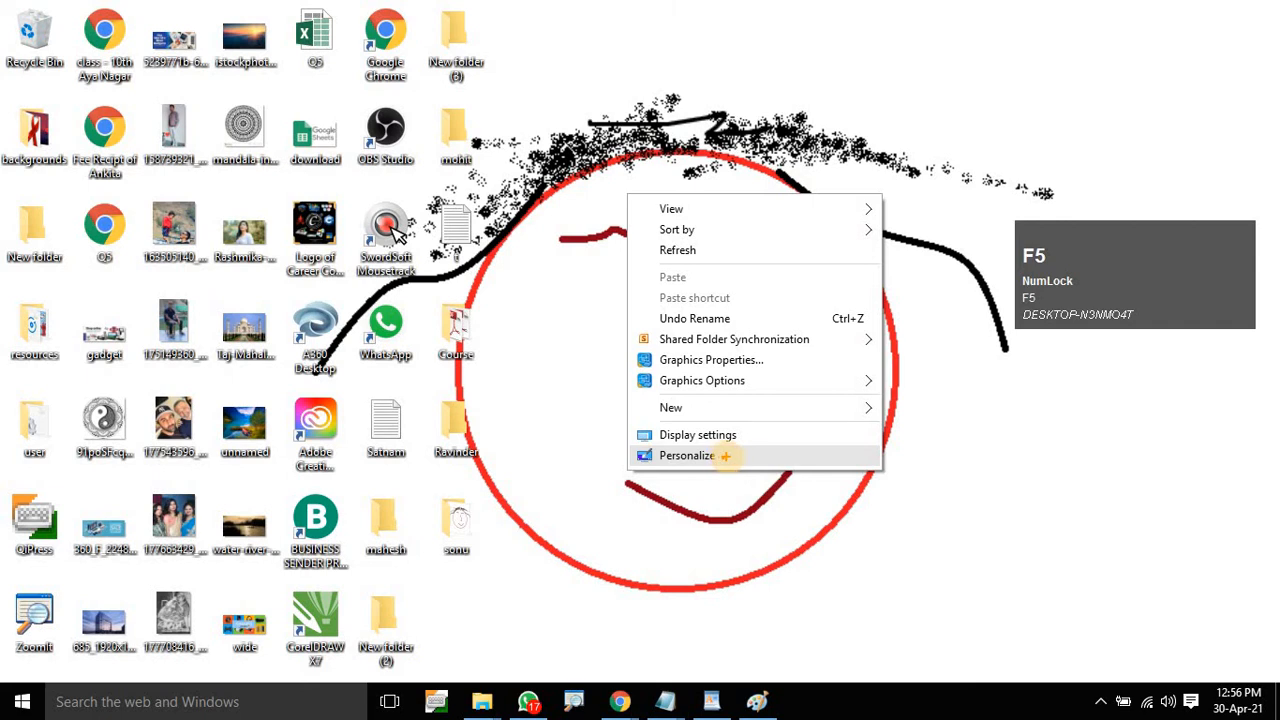
left_click(714, 458)
right_click(740, 470)
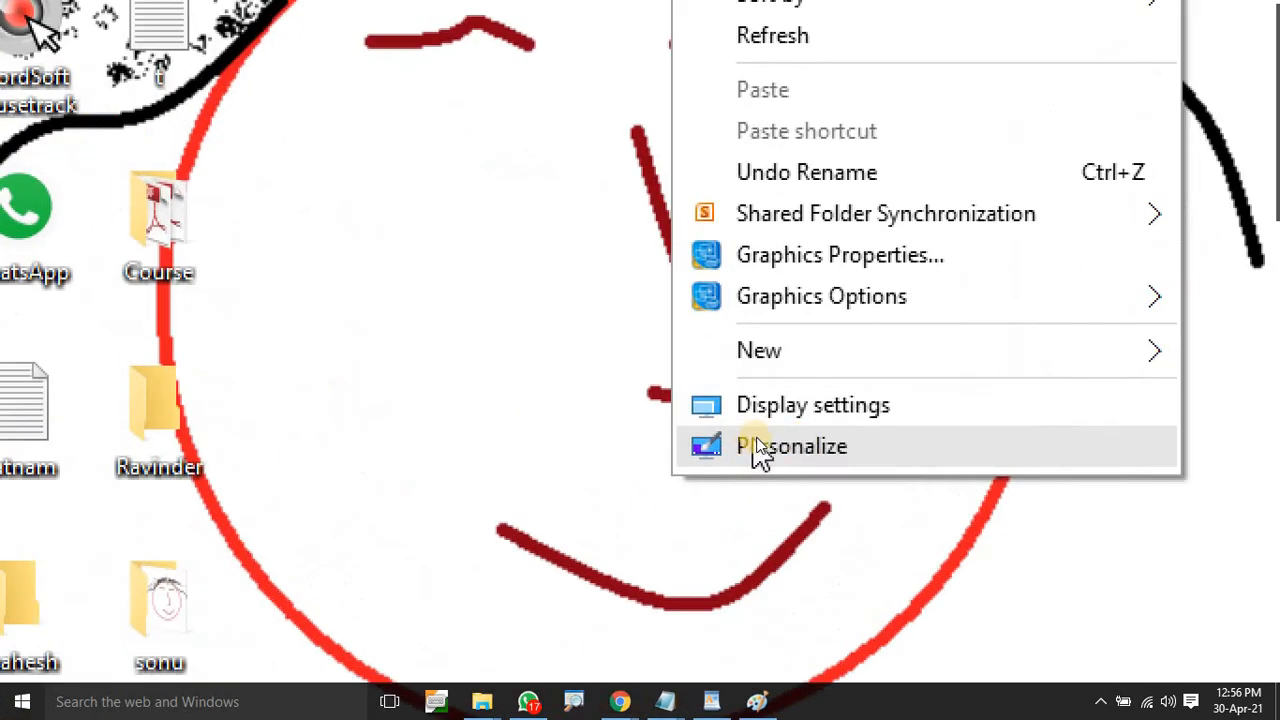
left_click(808, 446)
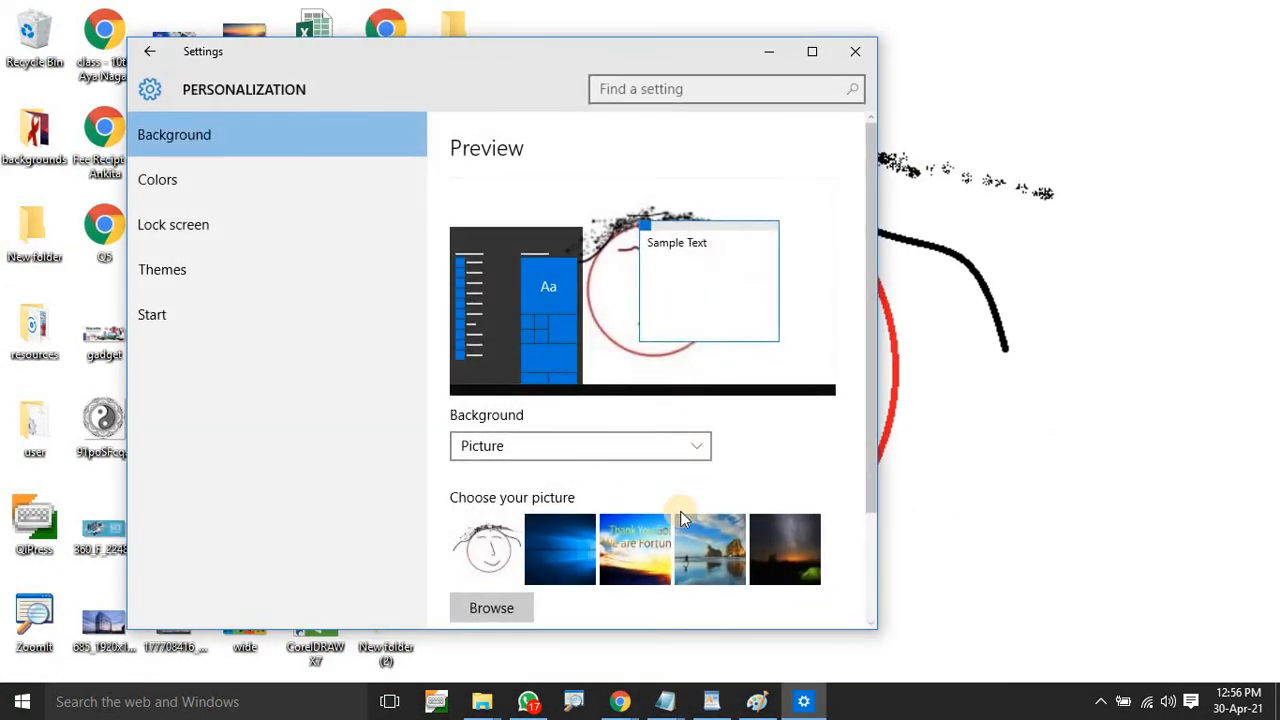
scroll(670, 510, "down", 2)
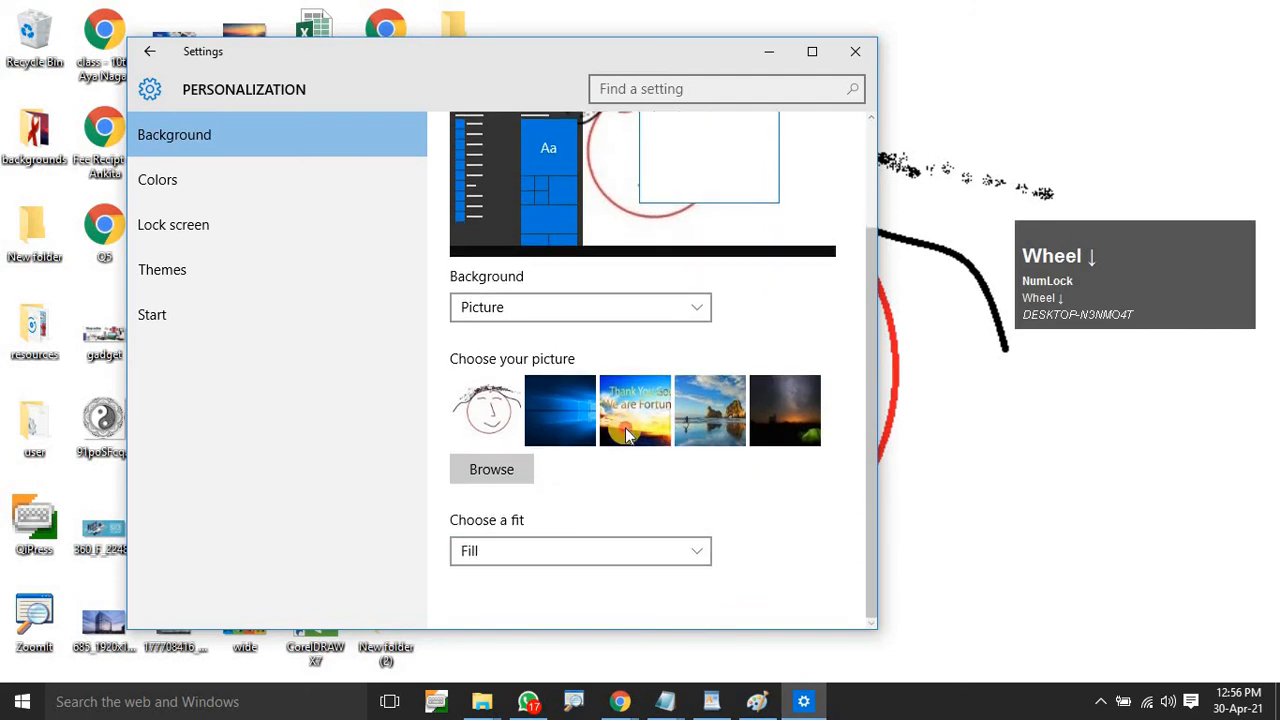
left_click(625, 427)
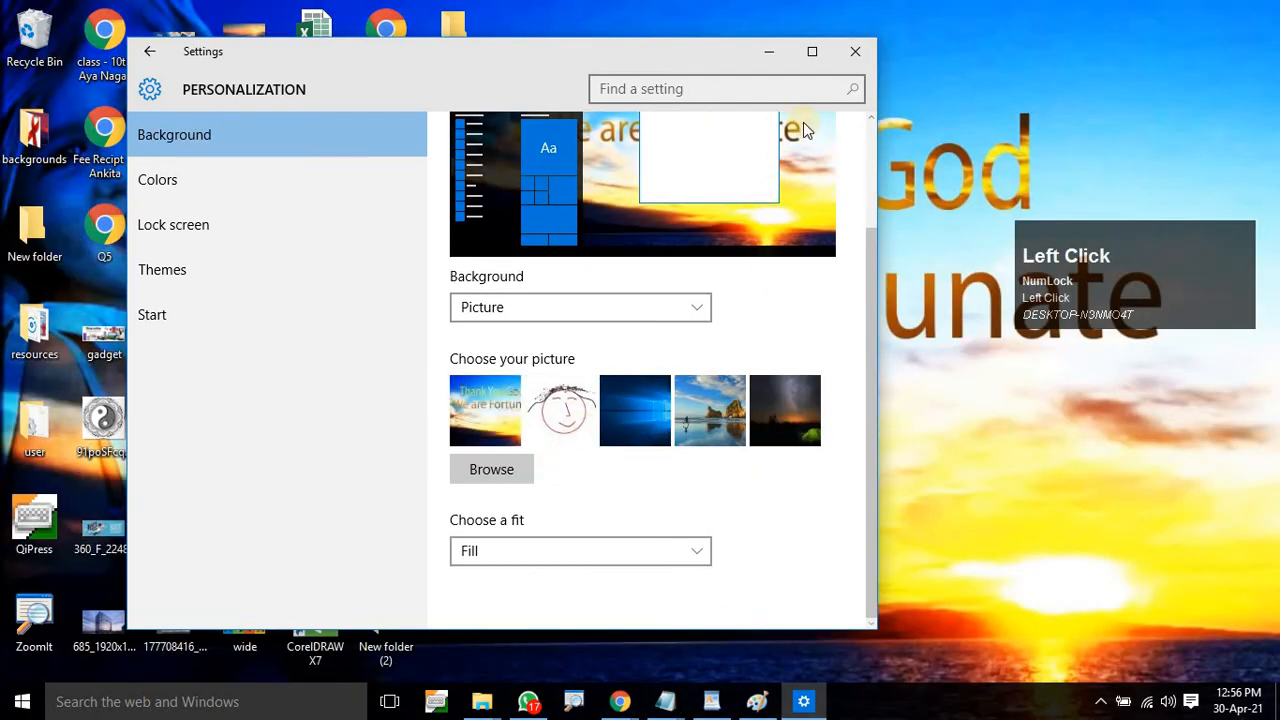
left_click(854, 53)
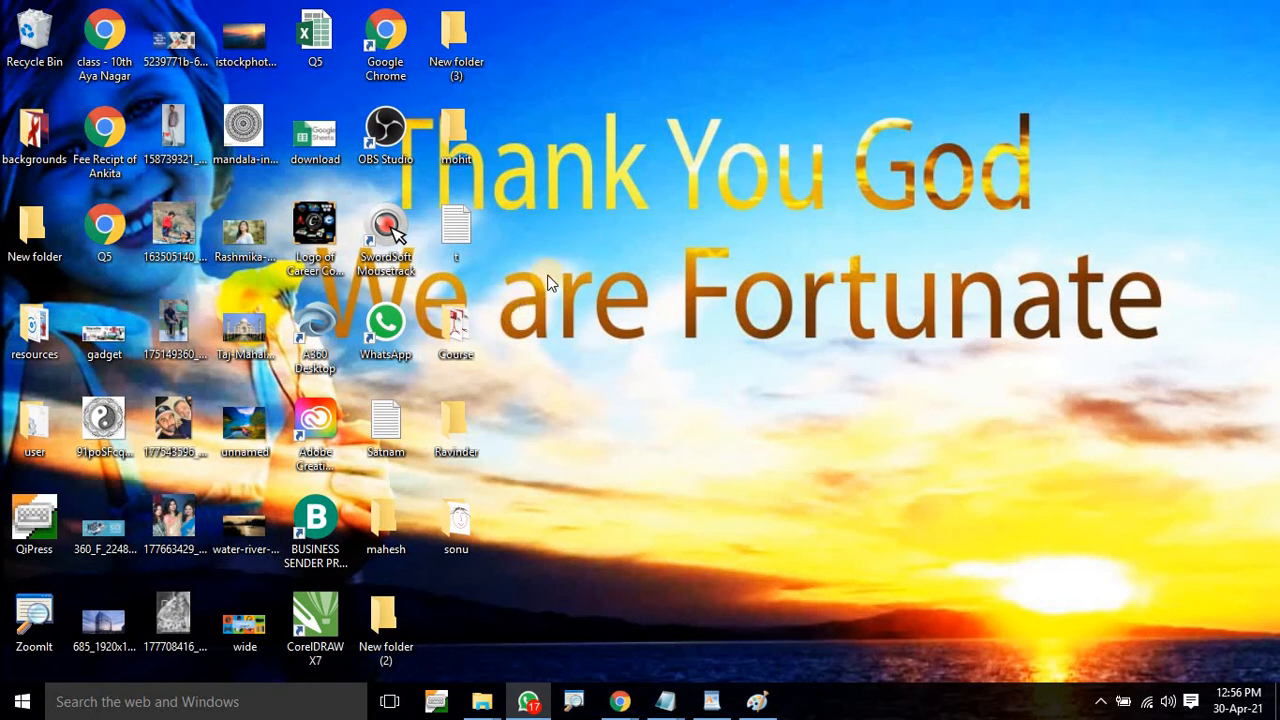
Search for Notepad, open a blank document, and leave empty space at the start of the page.
left_click(270, 709)
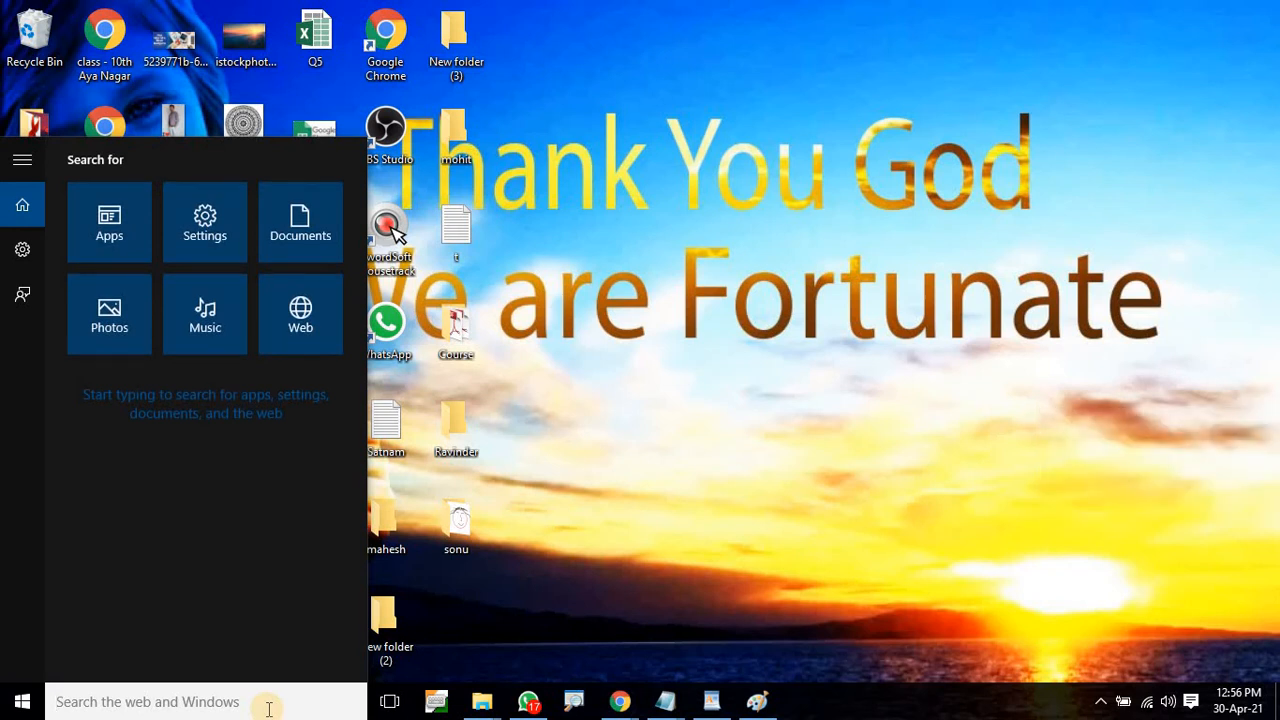
type("Note")
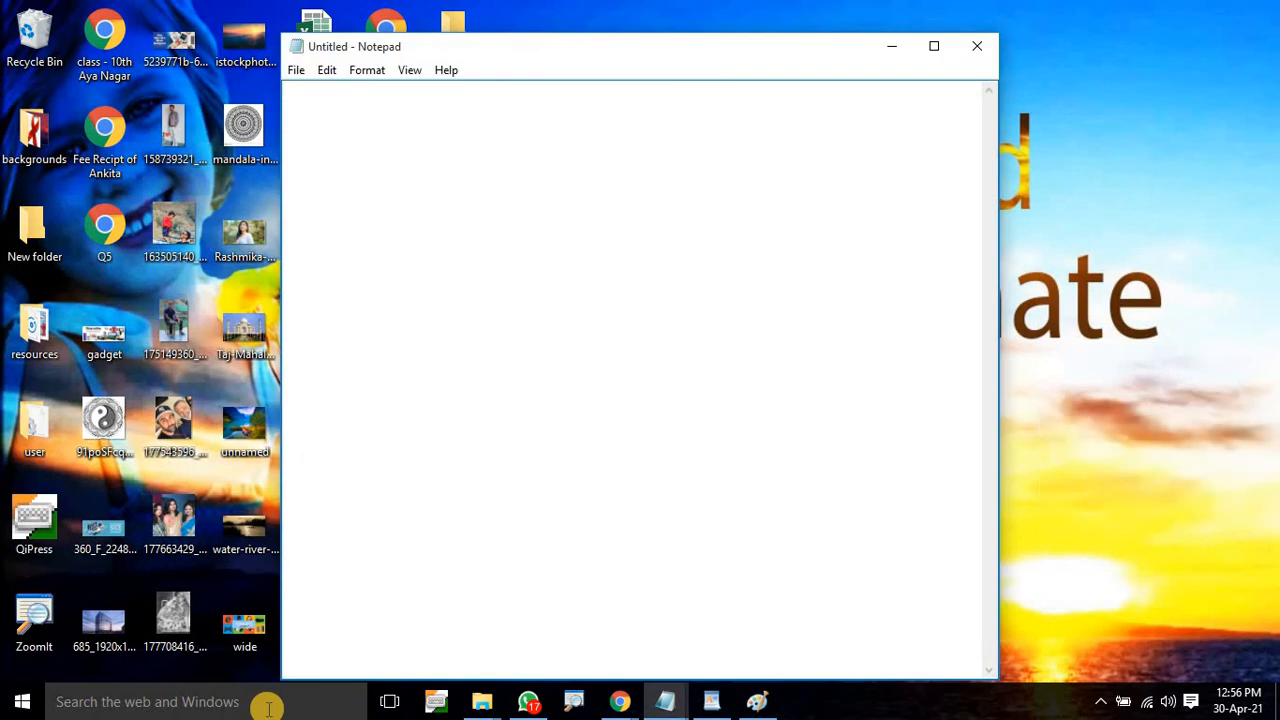
key("Return")
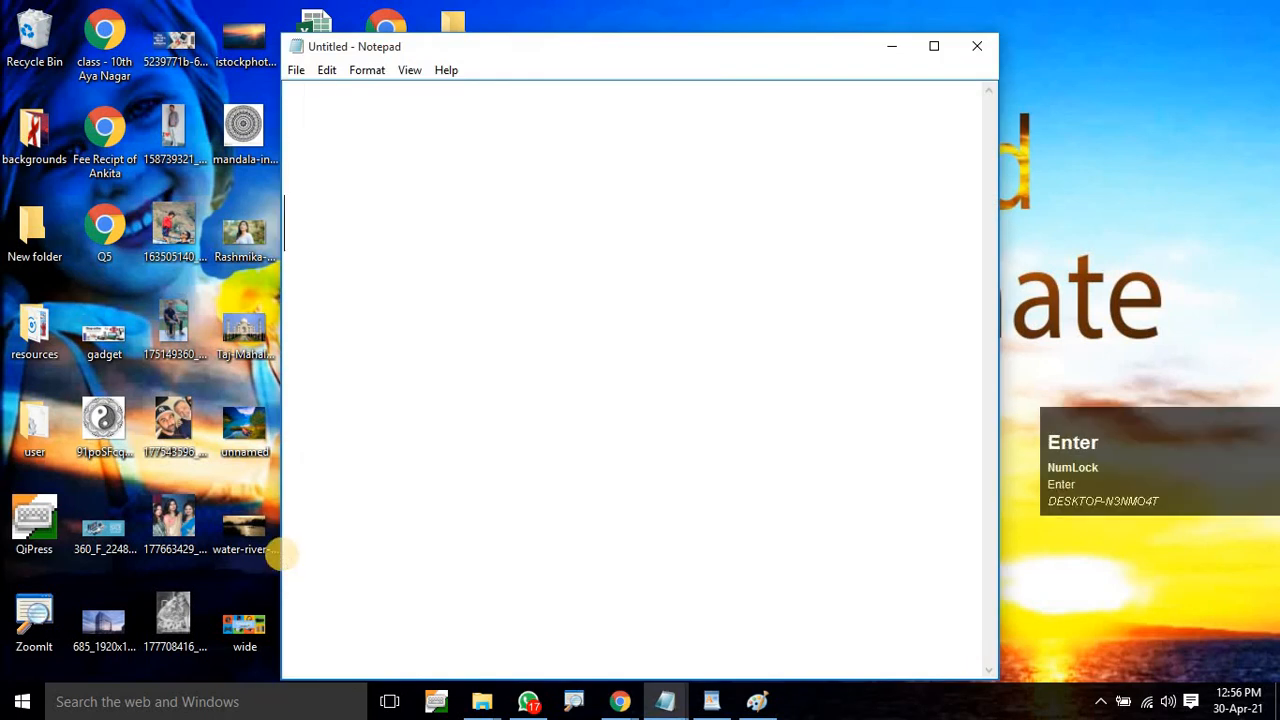
Write the greeting "Hello Every One." in the Notepad document, correcting the capitalization of "Every".
type("Hello EVer")
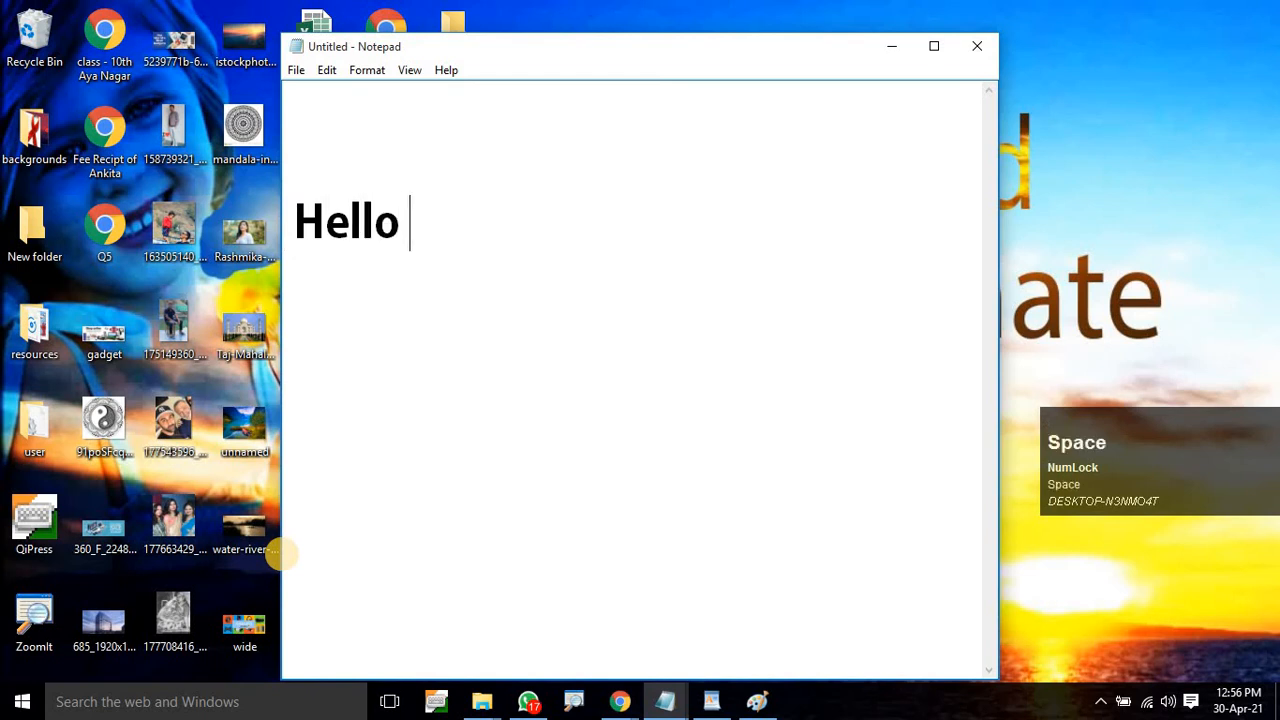
key("BackSpace")
key("BackSpace")
key("BackSpace")
type("v")
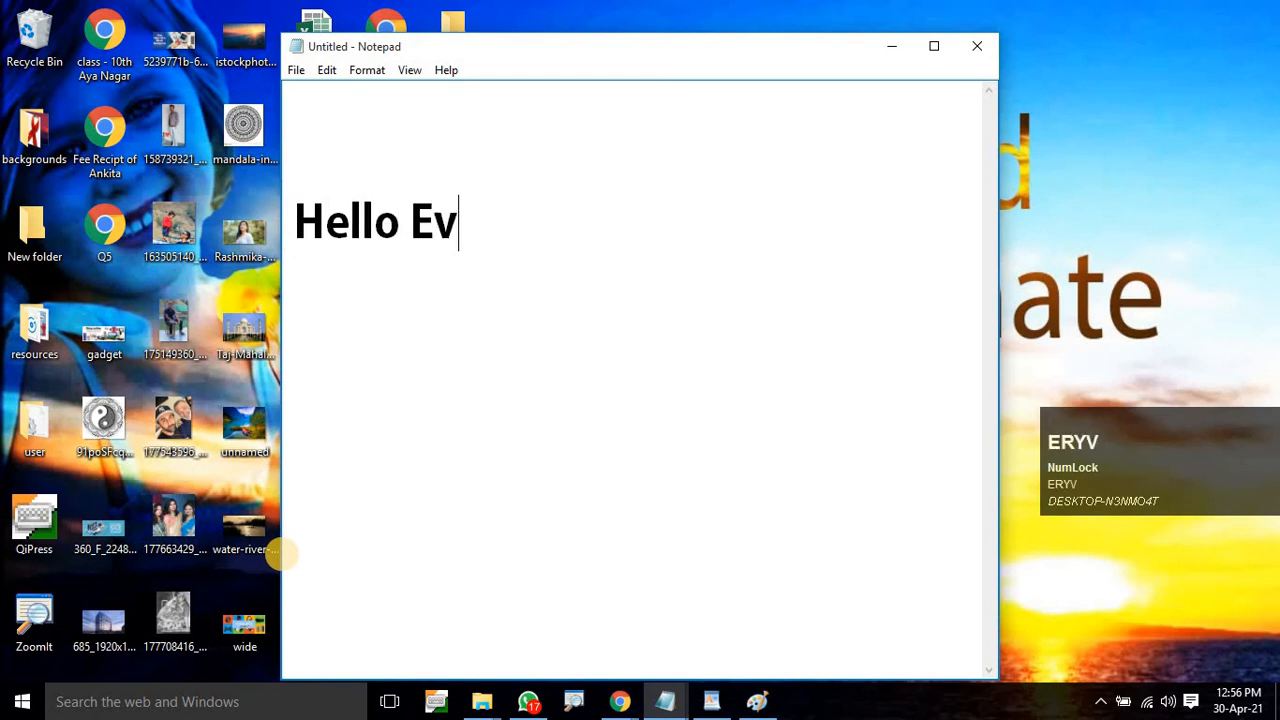
type("ery One.")
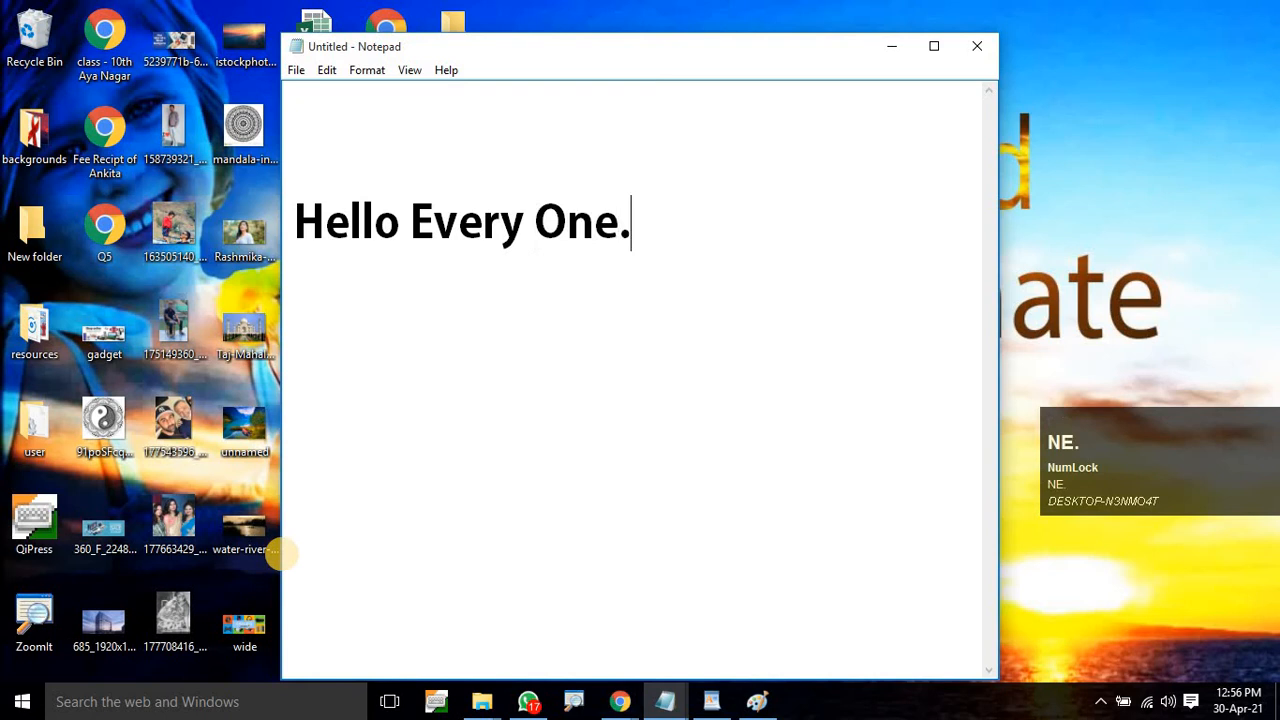
Add a new line below the greeting reading "My Name is" followed by the person's first name and a full stop.
key("Return")
type("One. ")
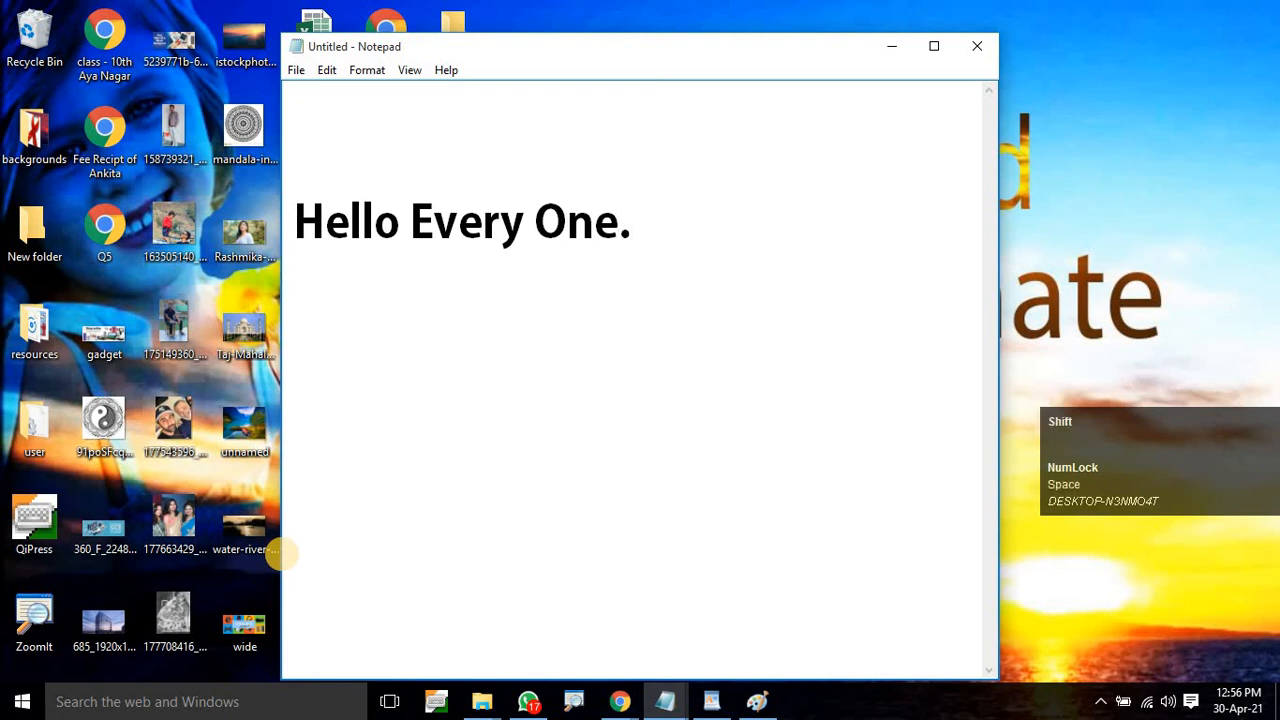
type("My Name is Nare ndr")
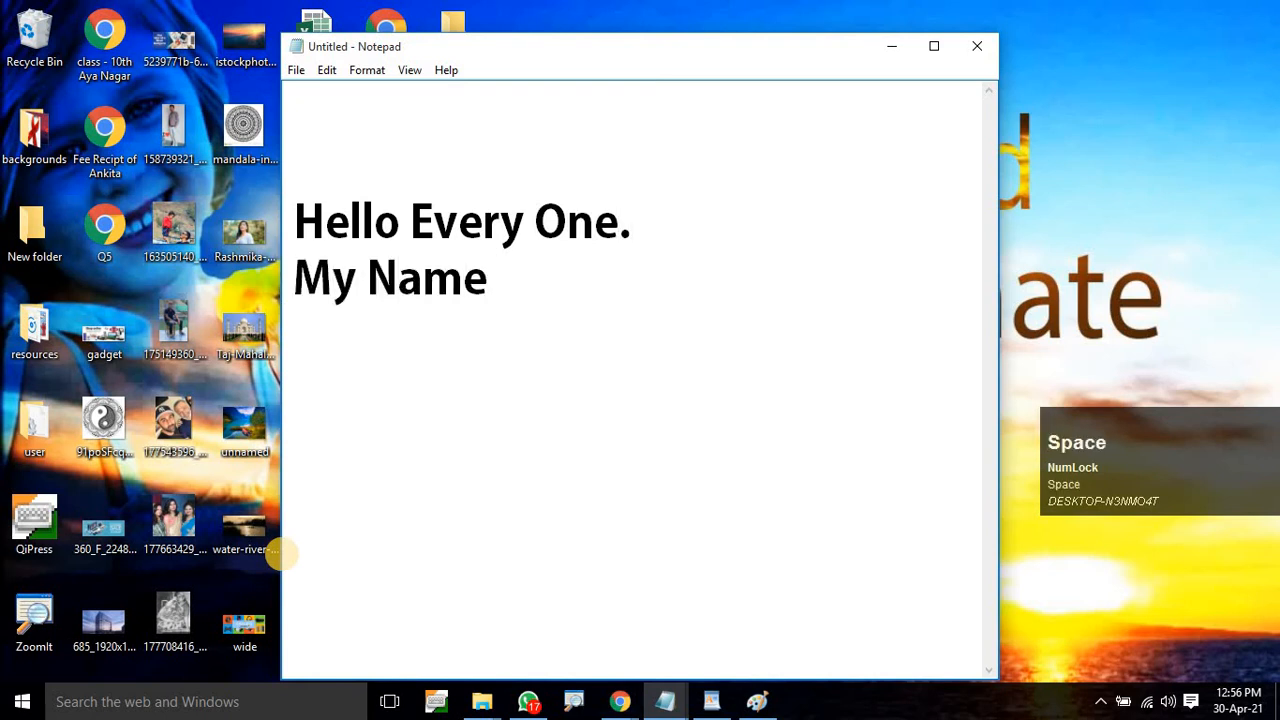
key("BackSpace")
key("BackSpace")
key("BackSpace")
key("BackSpace")
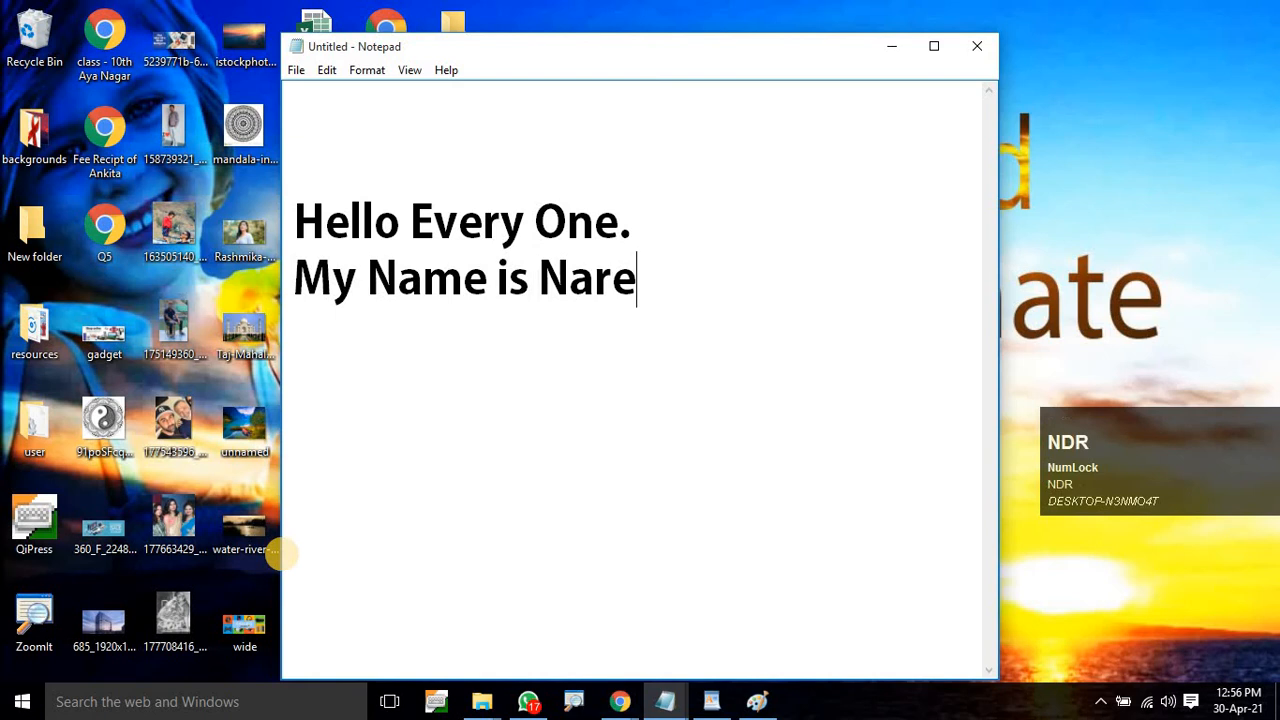
type("d")
key("BackSpace")
type("ndra.")
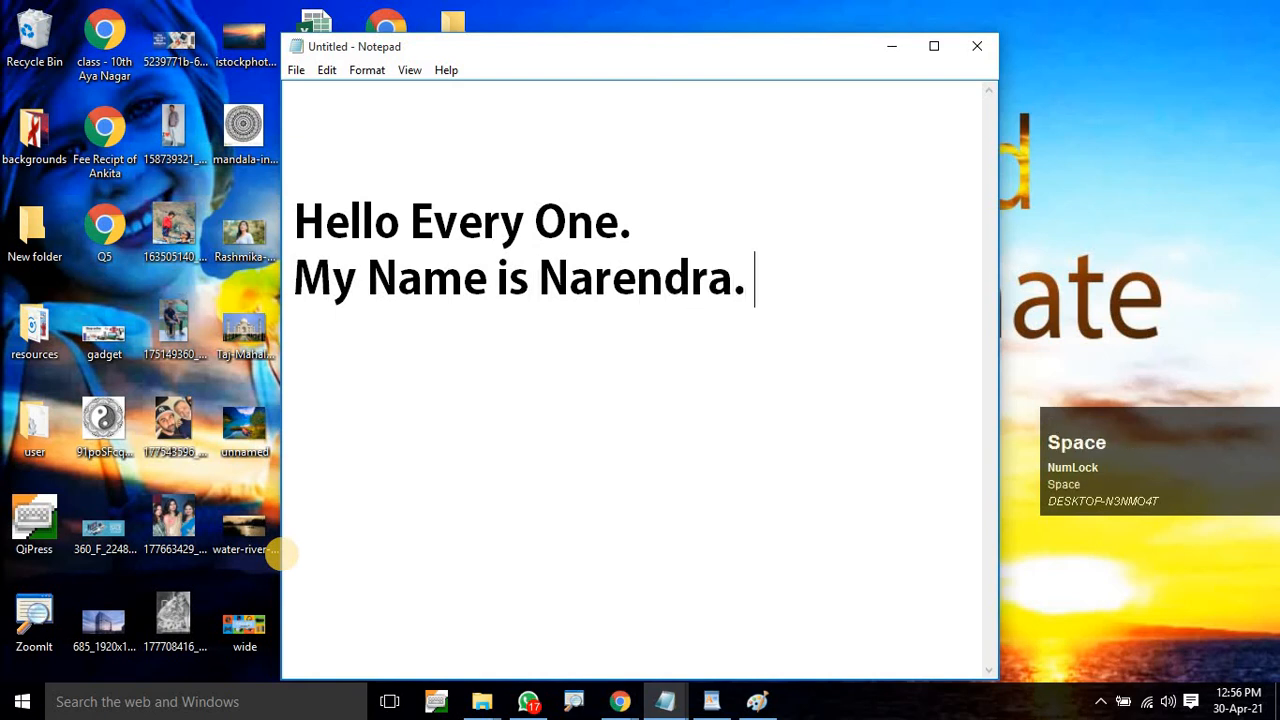
Add a third line reading "We are Going to start Classes." and leave a blank line below it.
key("Return")
type("We A")
key("BackSpace")
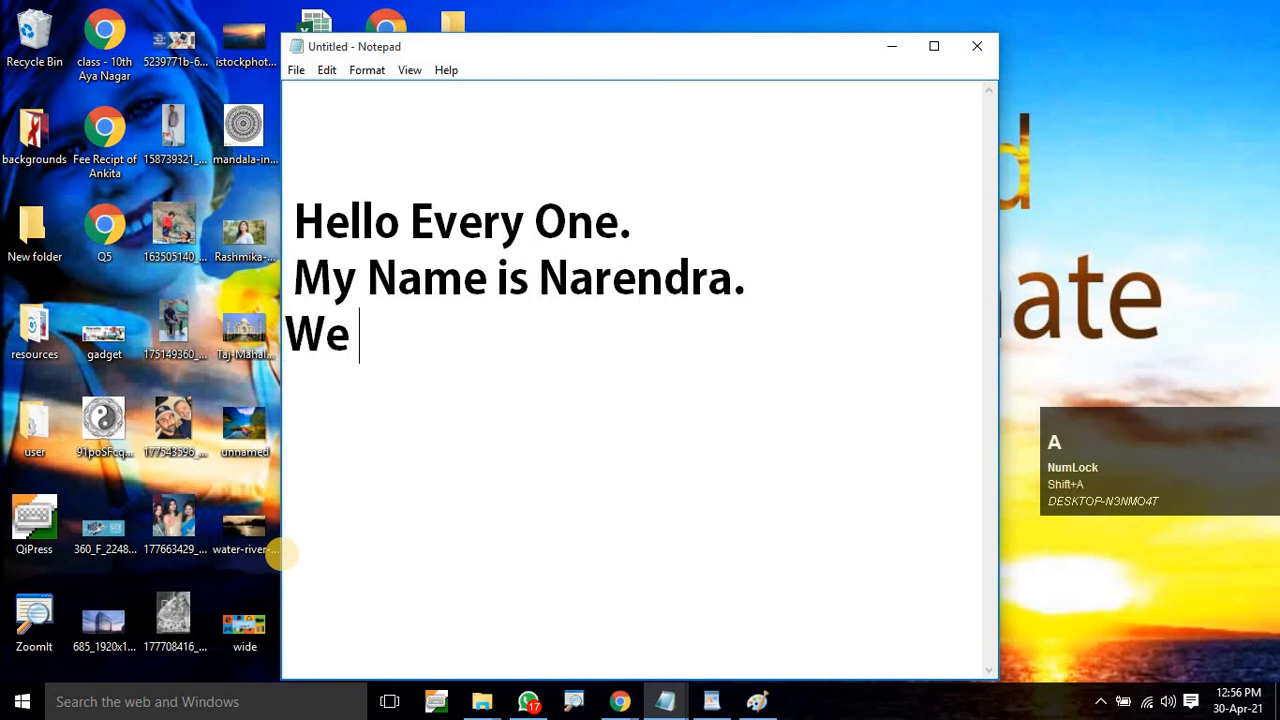
type("are Going")
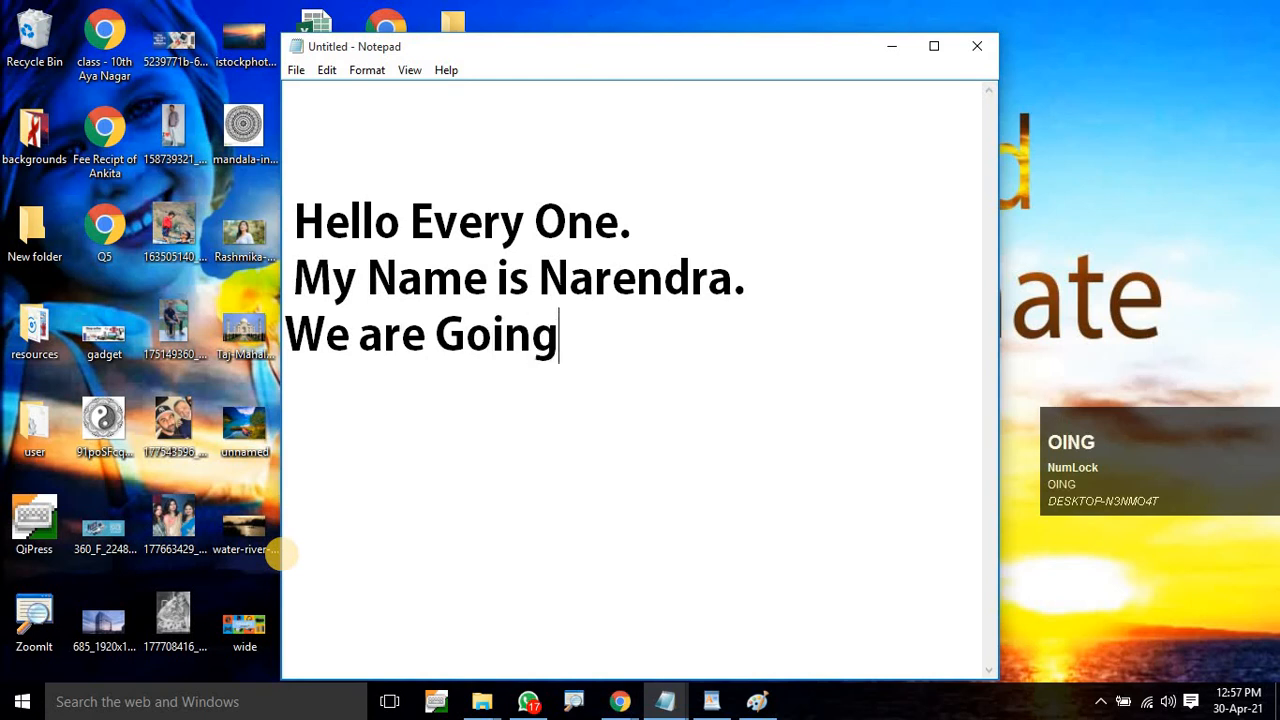
type(" to start")
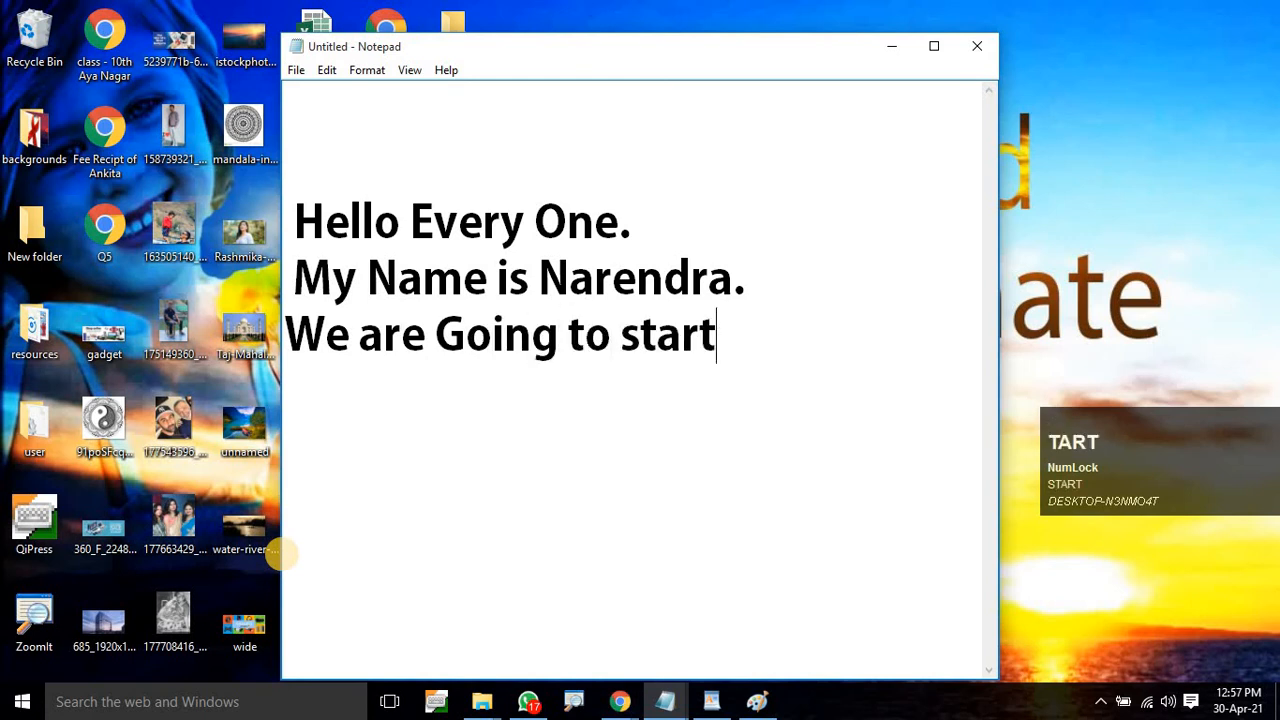
type(" Classes")
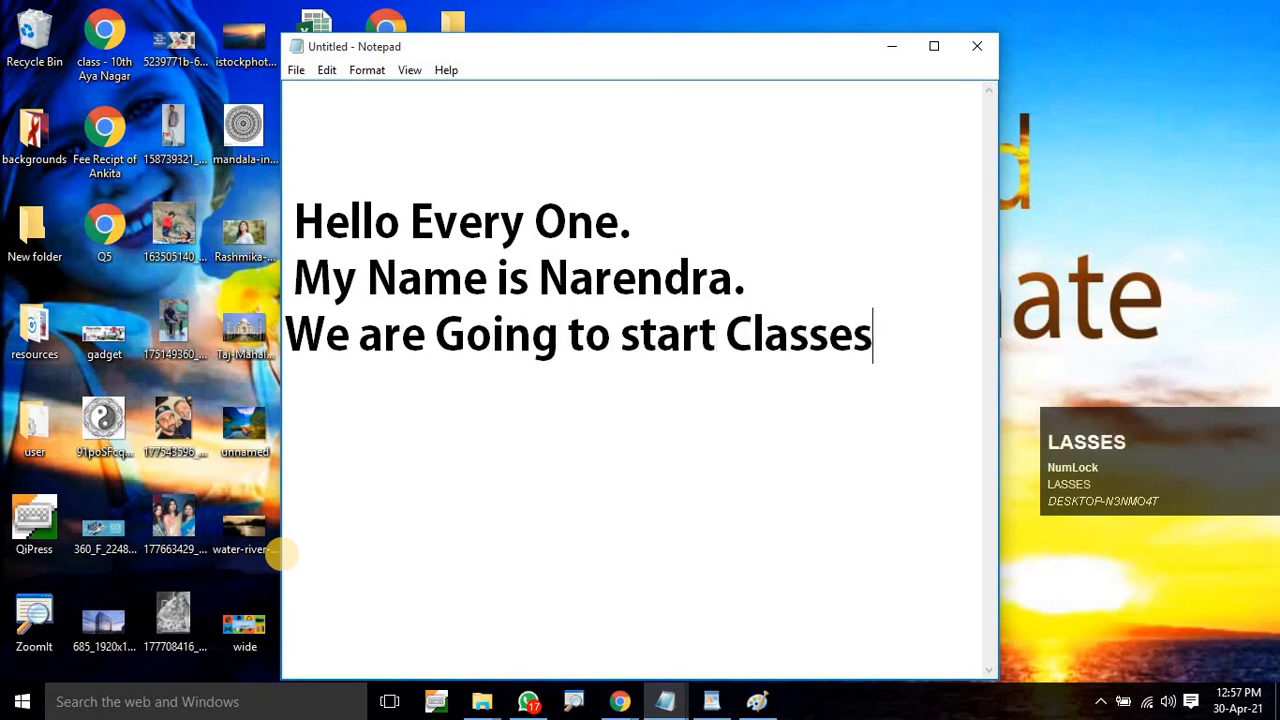
type(".")
key("Return")
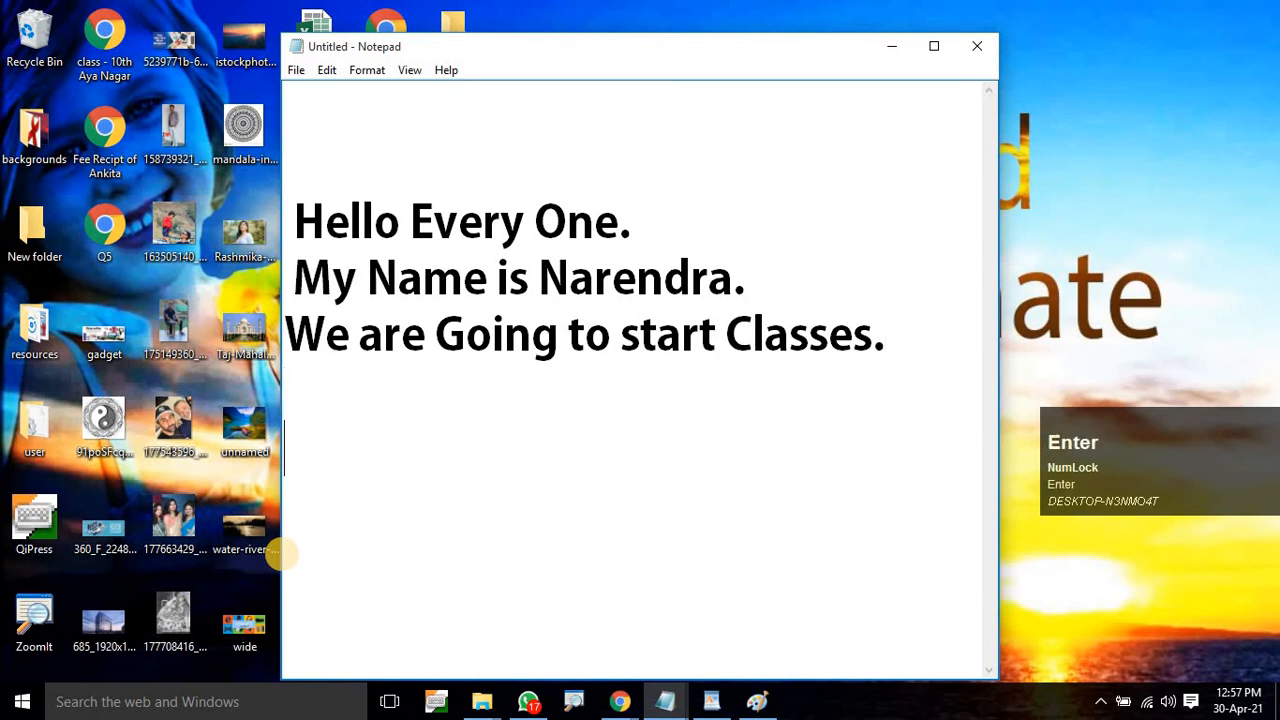
Write "Welcome To Career Companion." below the blank line, correcting the spelling of "Career", and start a new line.
type("Car")
key("BackSpace")
key("BackSpace")
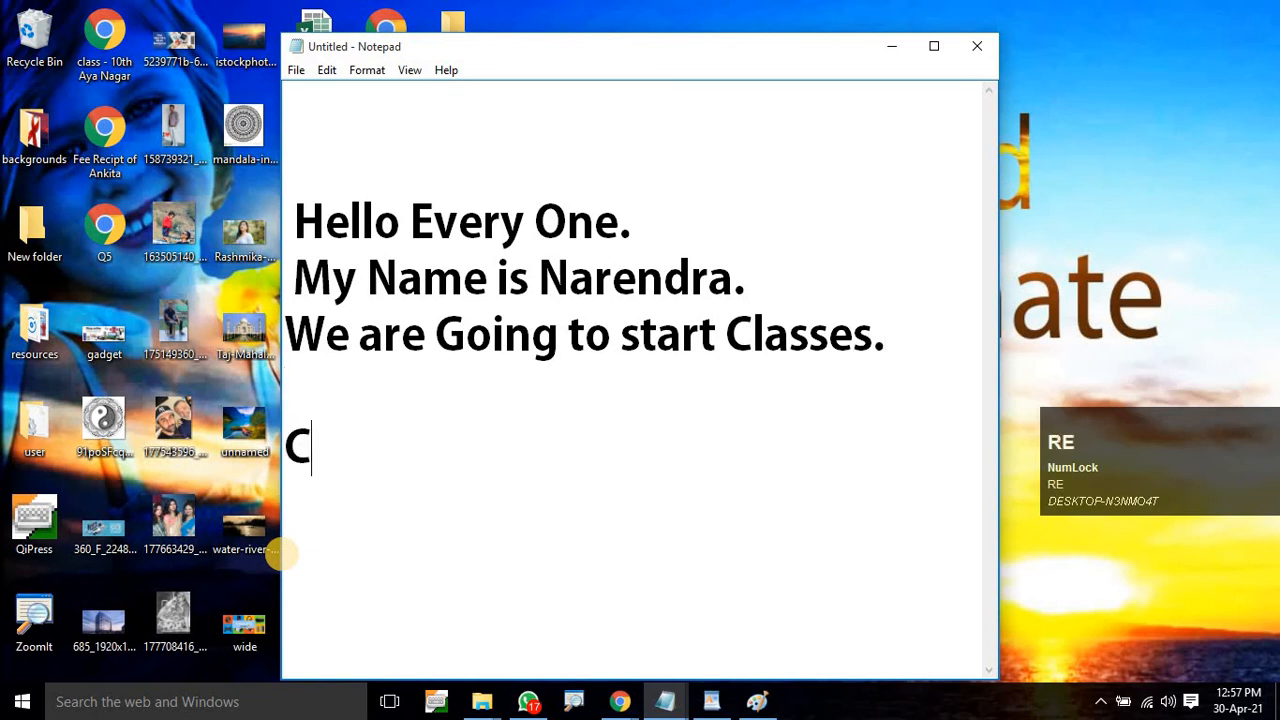
key("BackSpace")
type("Welcome")
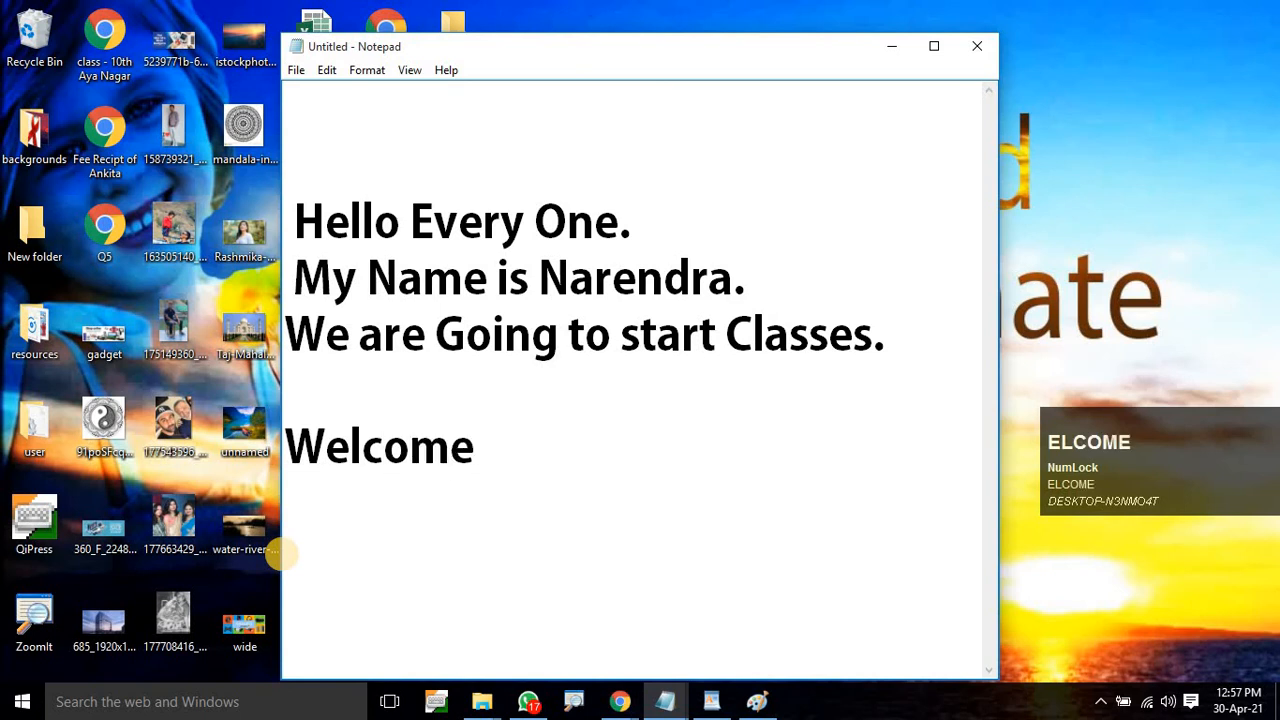
type(" To Carer")
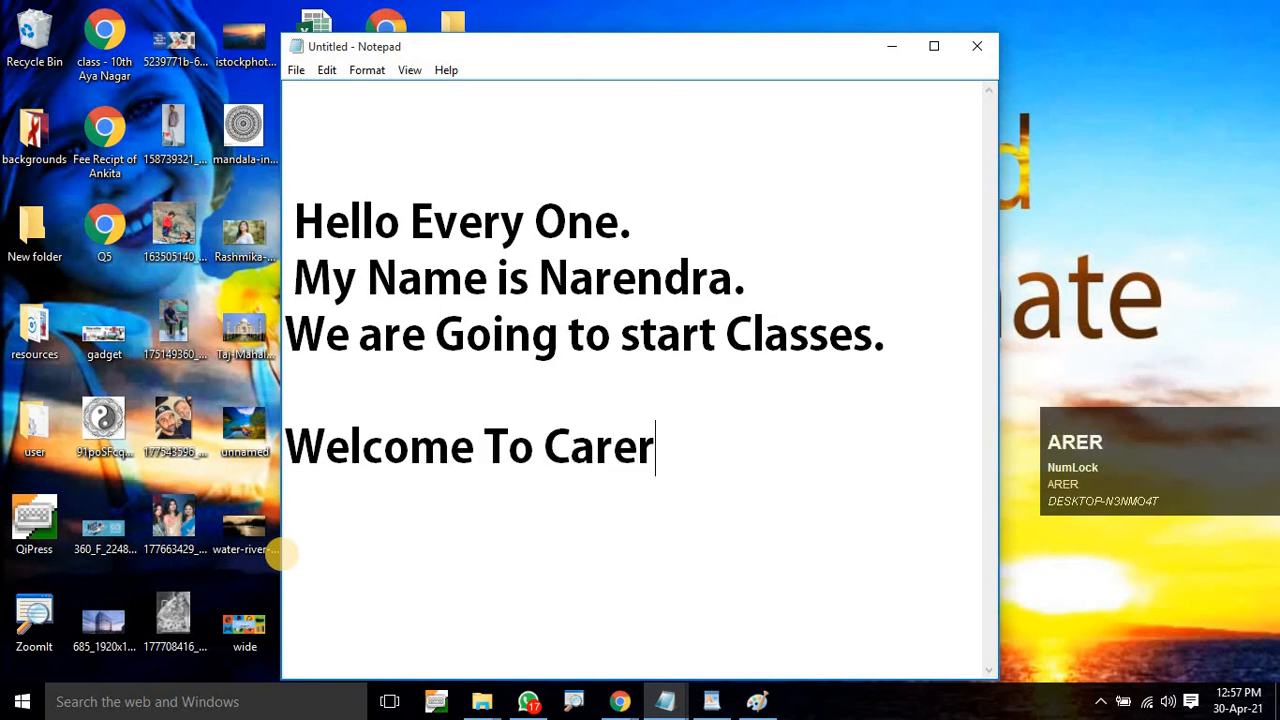
key("BackSpace")
type("er Compa")
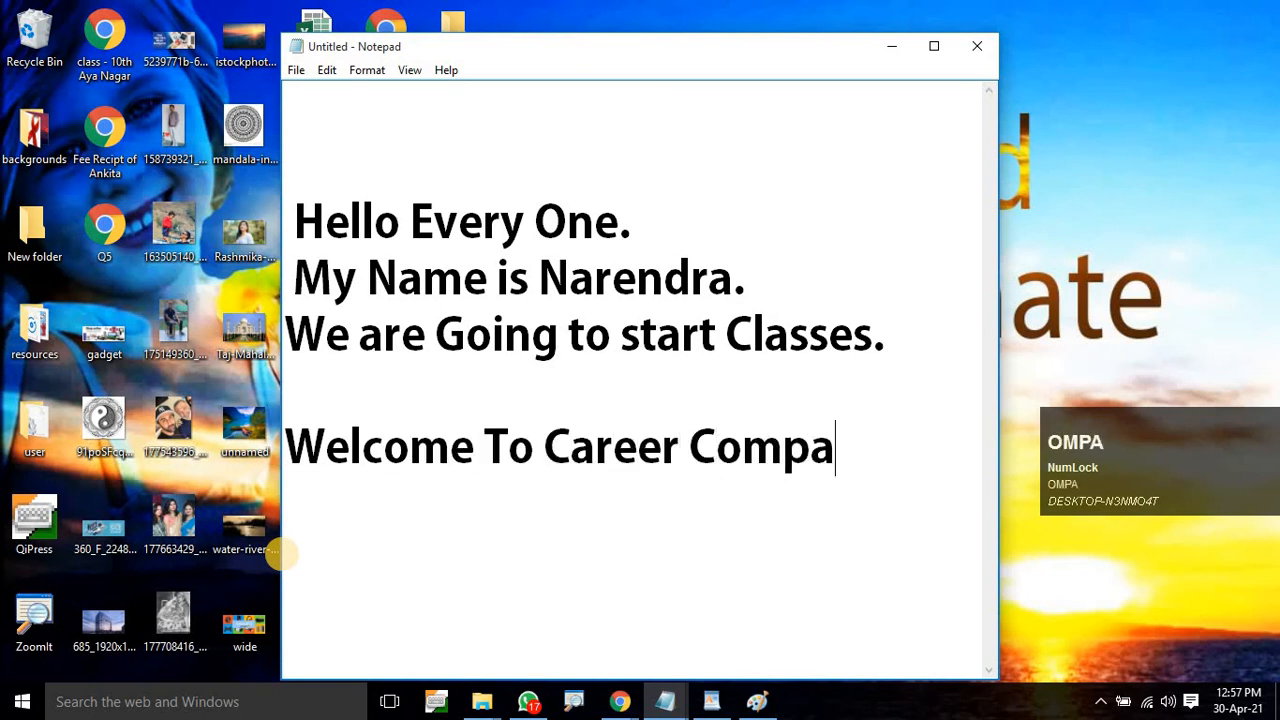
type("nion.")
key("Return")
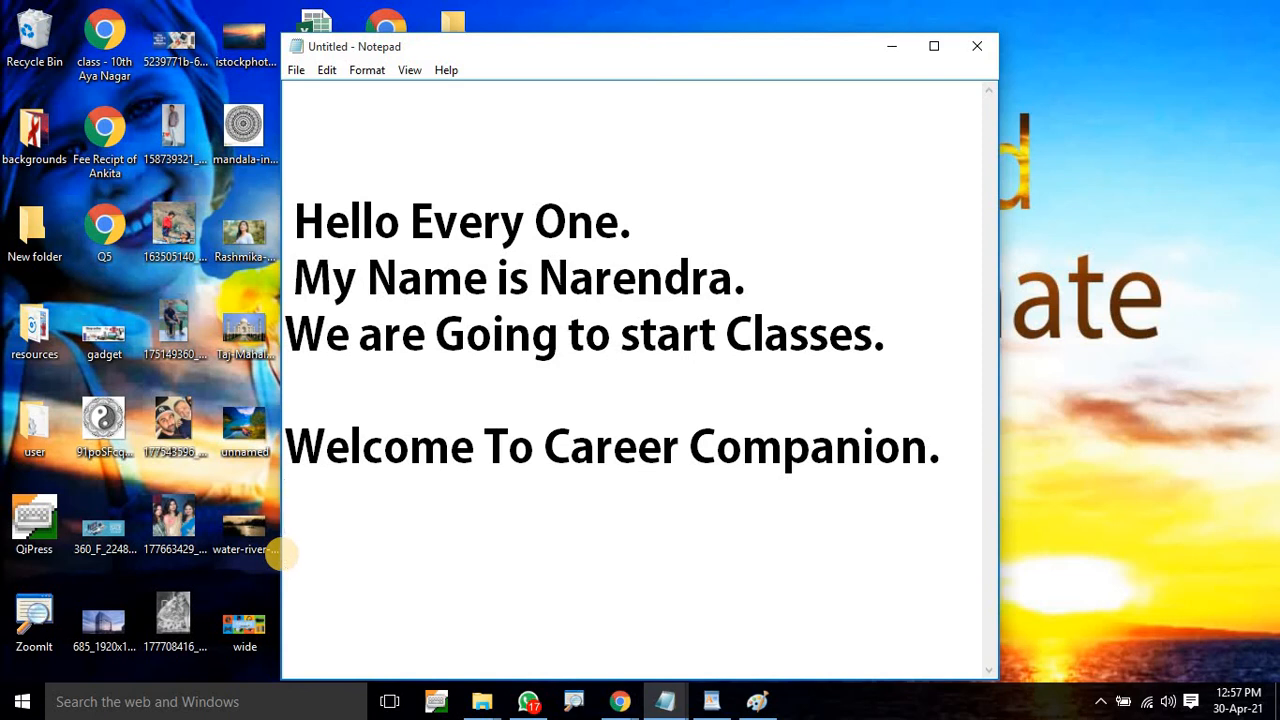
Overlay the red on-screen note "CTRL + S= SAVE" below the Notepad text and clear the annotation.
key("F5")
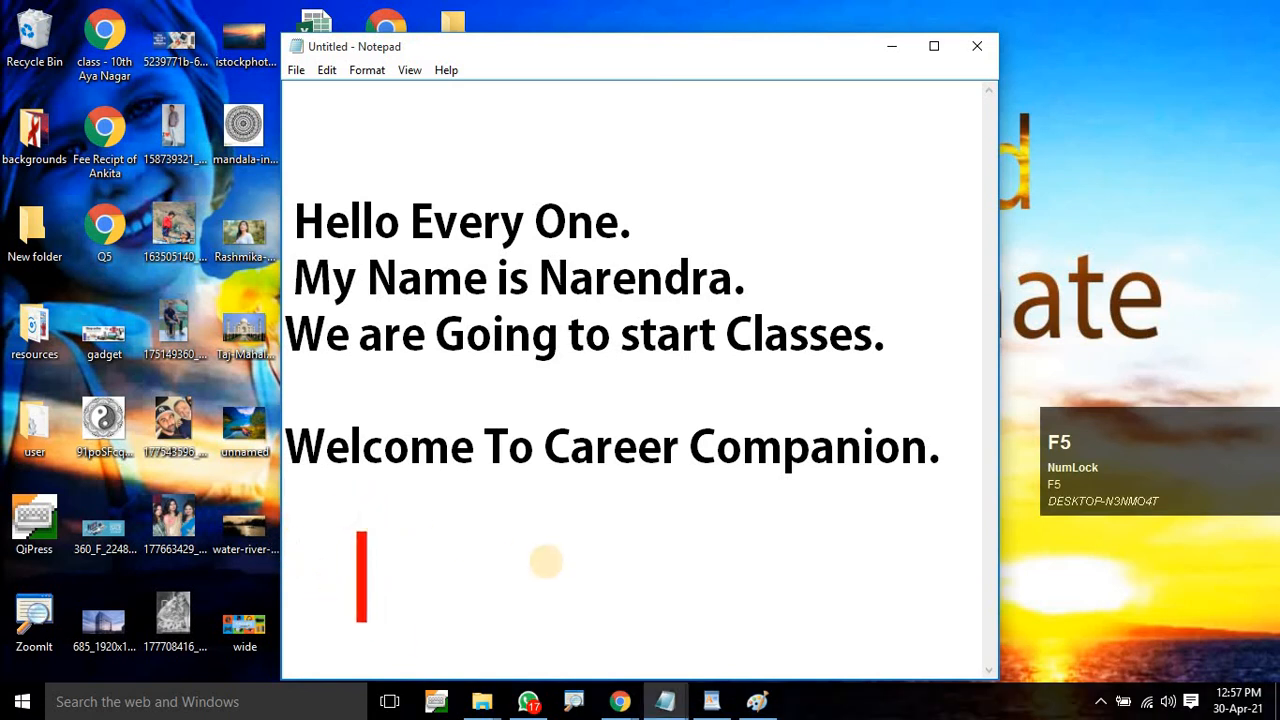
type("CR")
key("BackSpace")
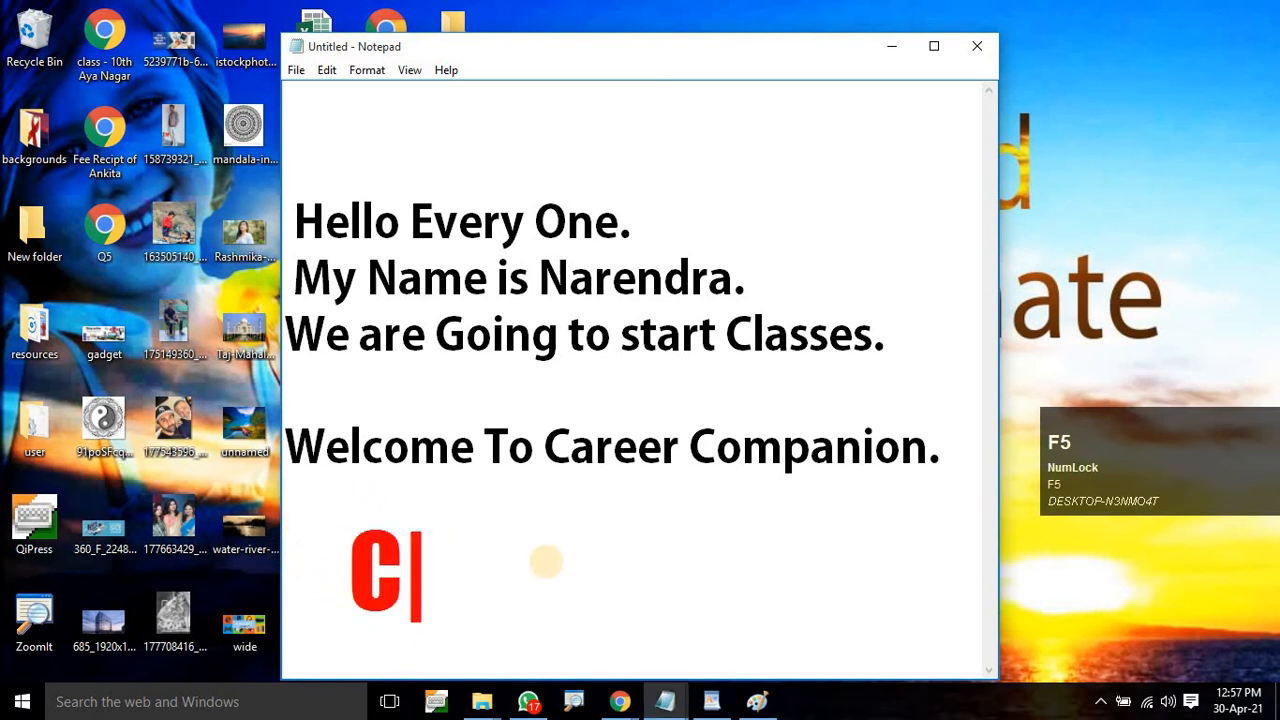
type("TRL + S")
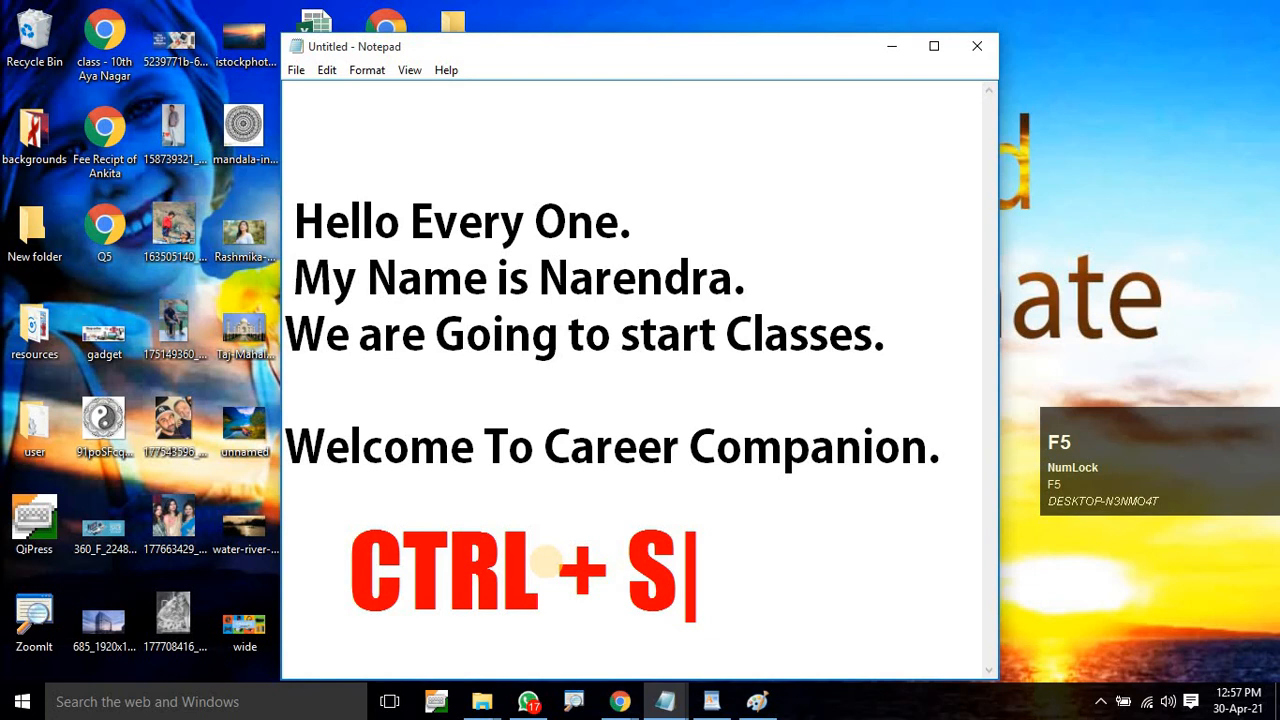
type("= SAVE")
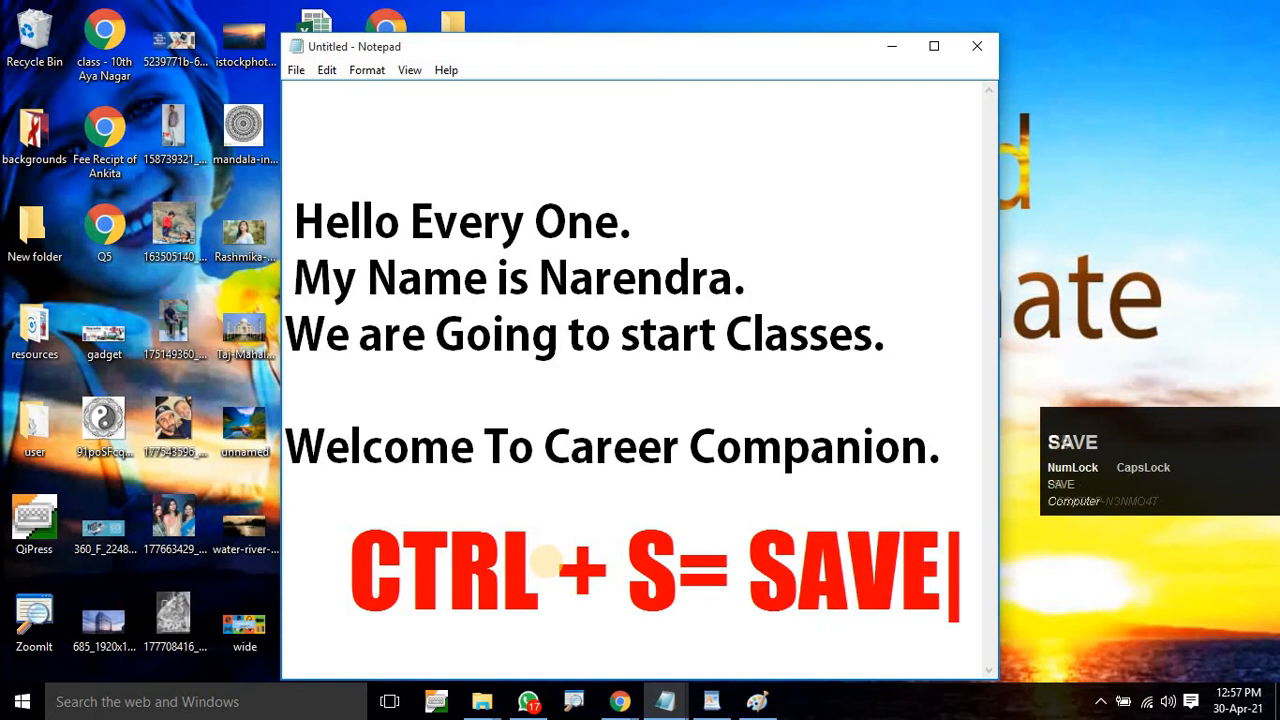
key("F5")
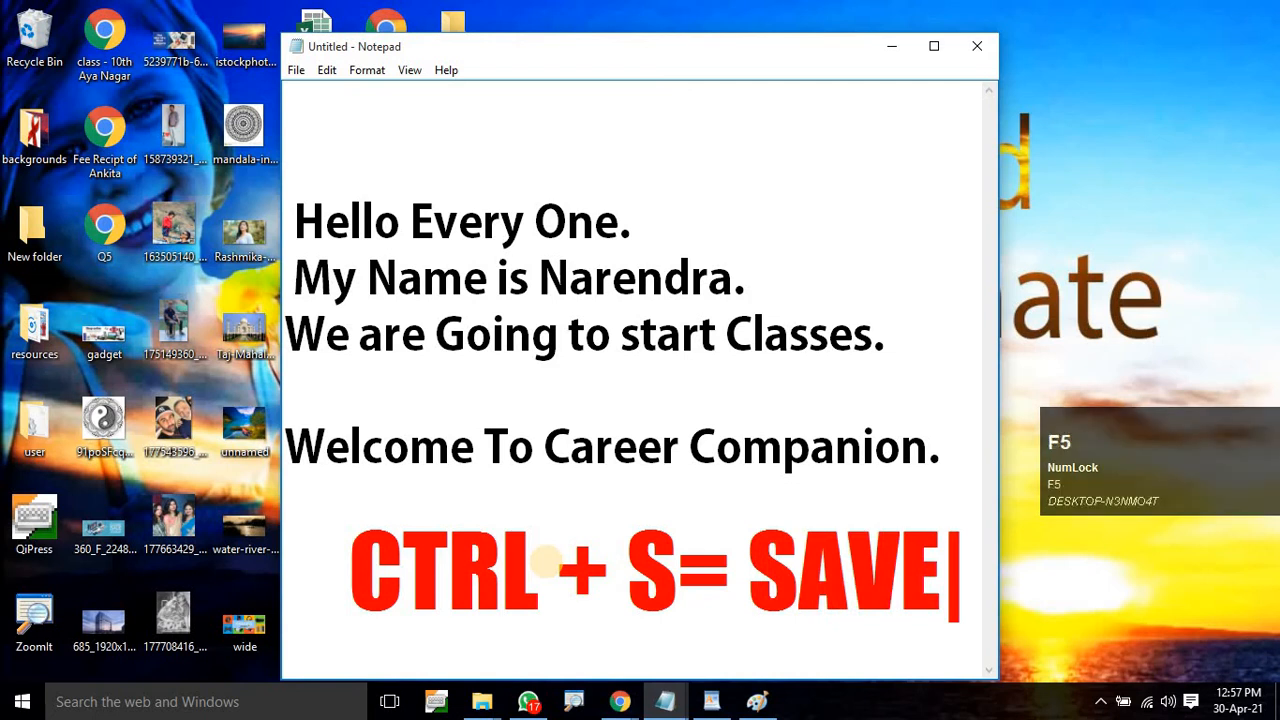
key("Tab")
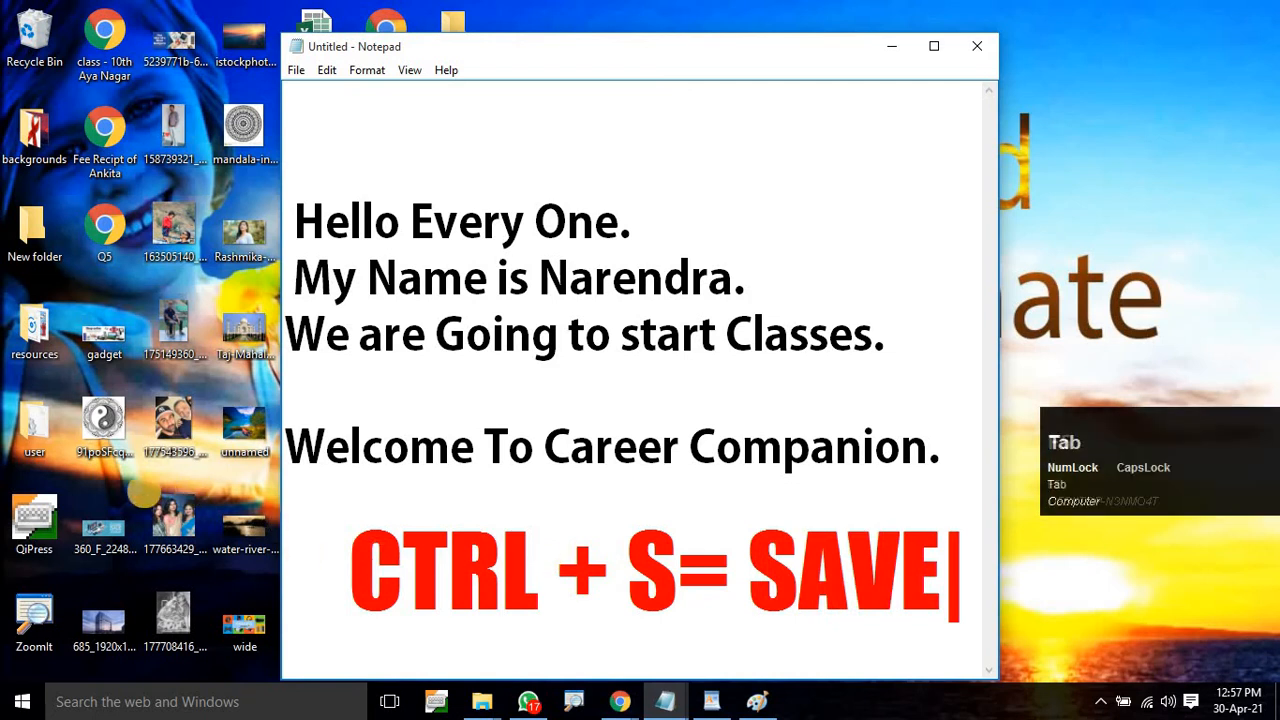
key("F5")
key("Tab")
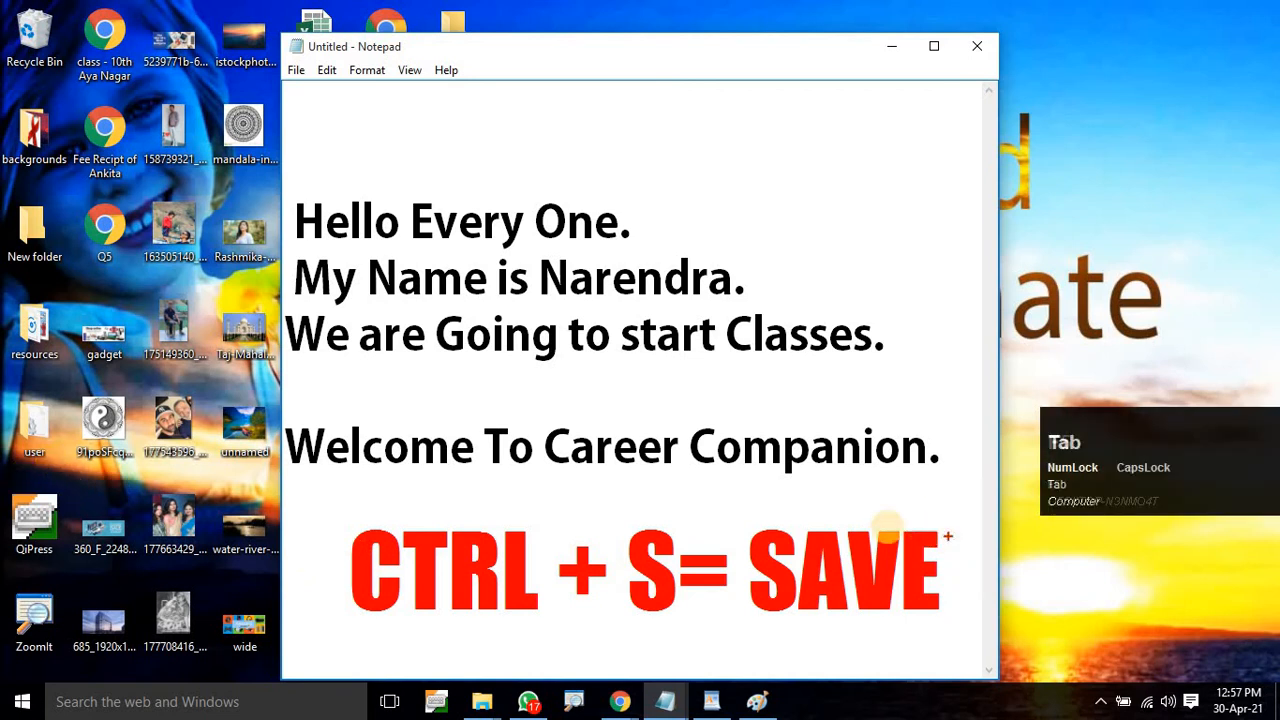
mouse_move(323, 509)
left_mouse_down()
mouse_move(734, 663)
mouse_move(981, 661)
left_mouse_up()
key("Escape")
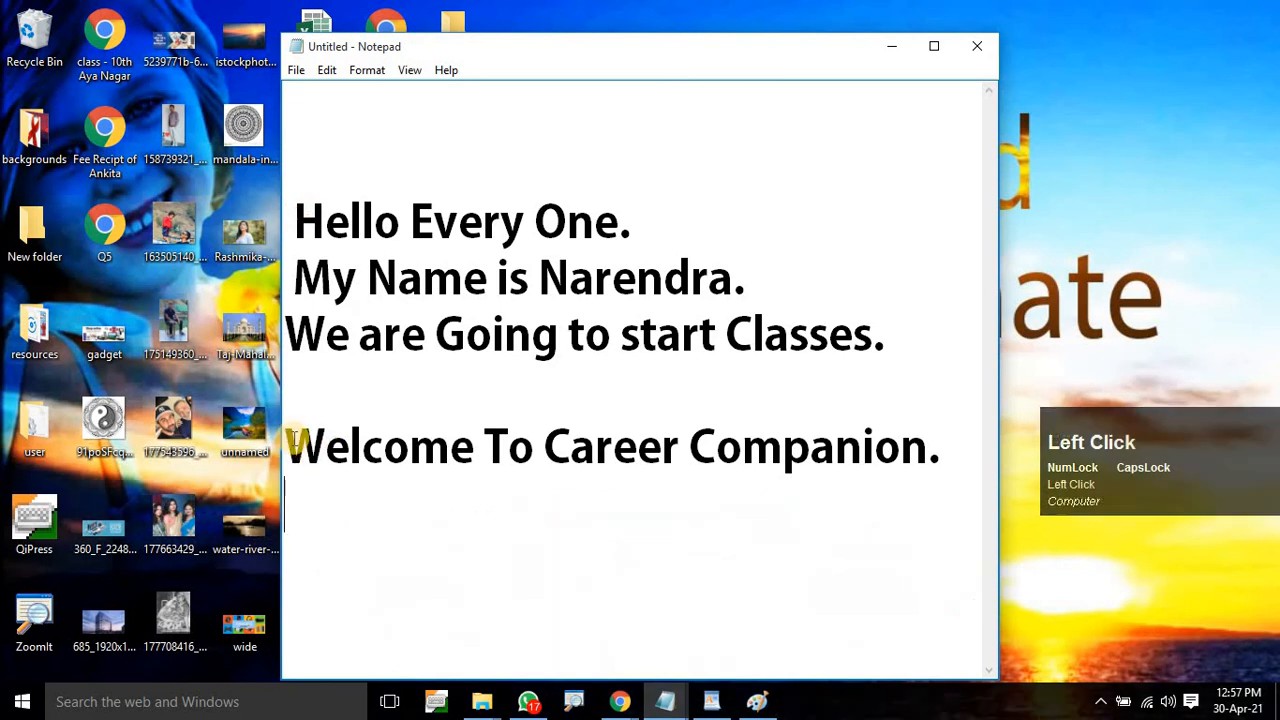
Show Notepad's file commands magnified, circle the Save command in red, and dismiss the Page Setup dialog.
left_click(297, 74)
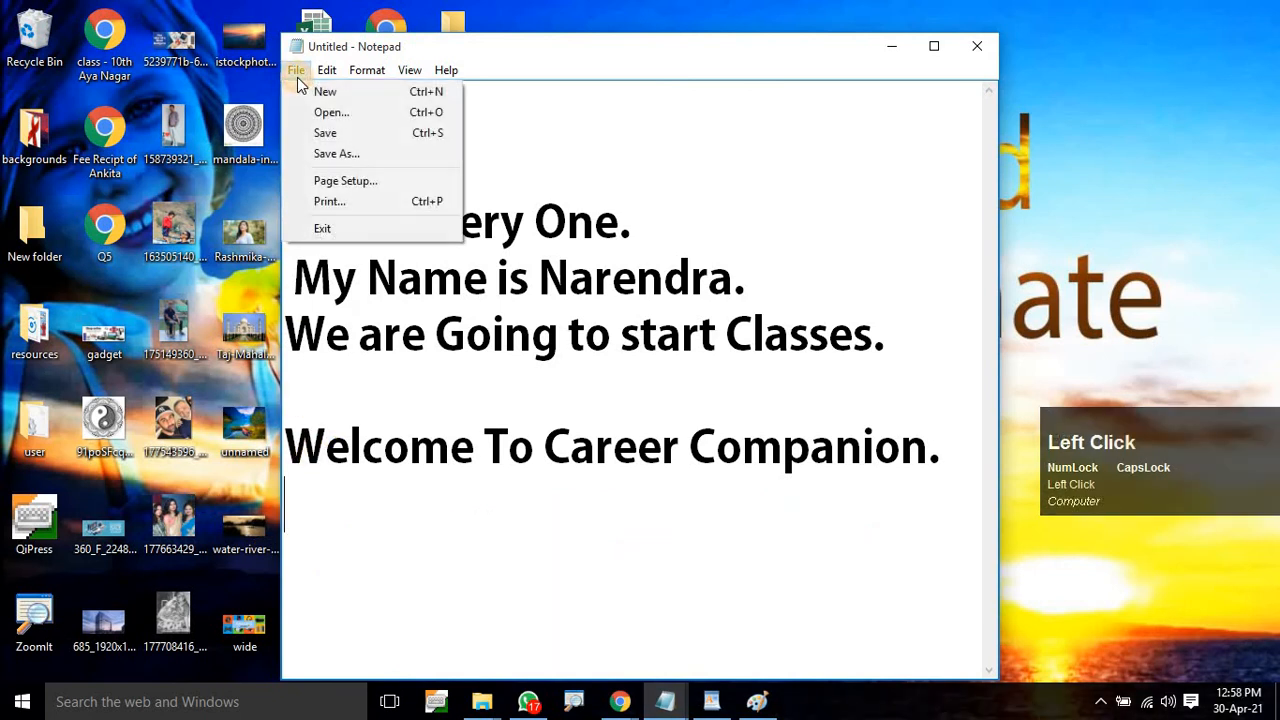
key("F4")
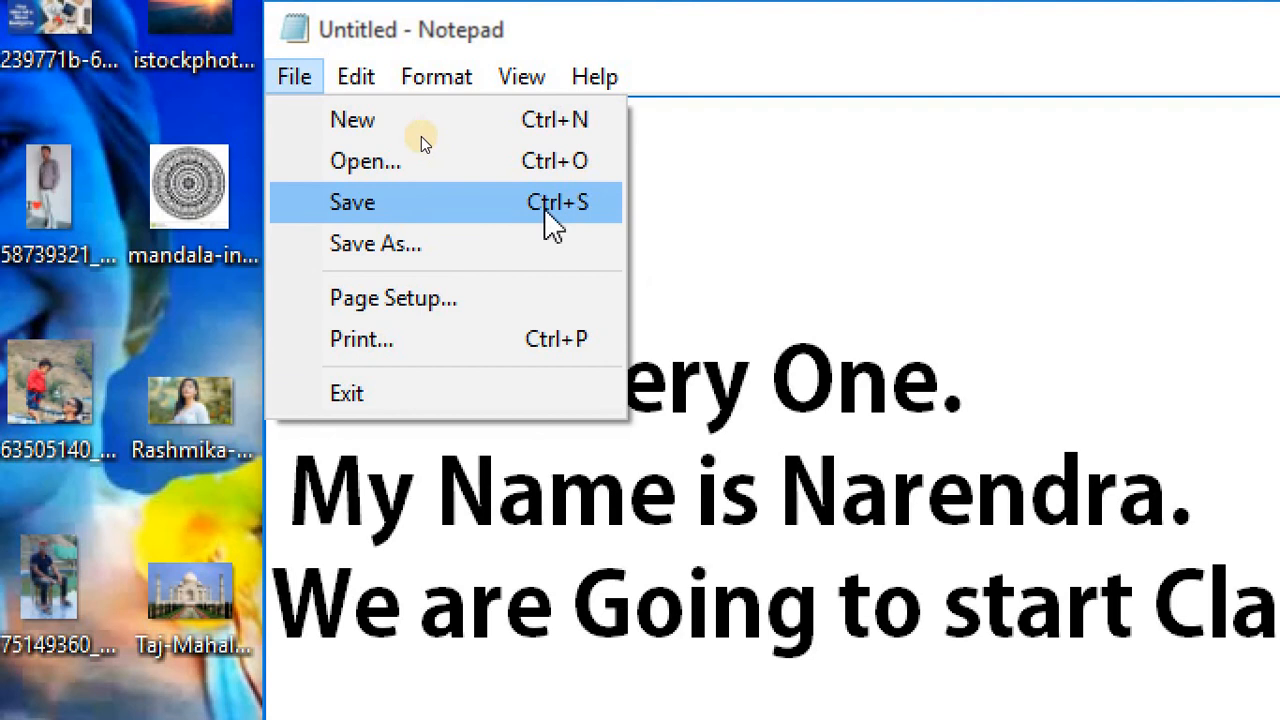
key("F5")
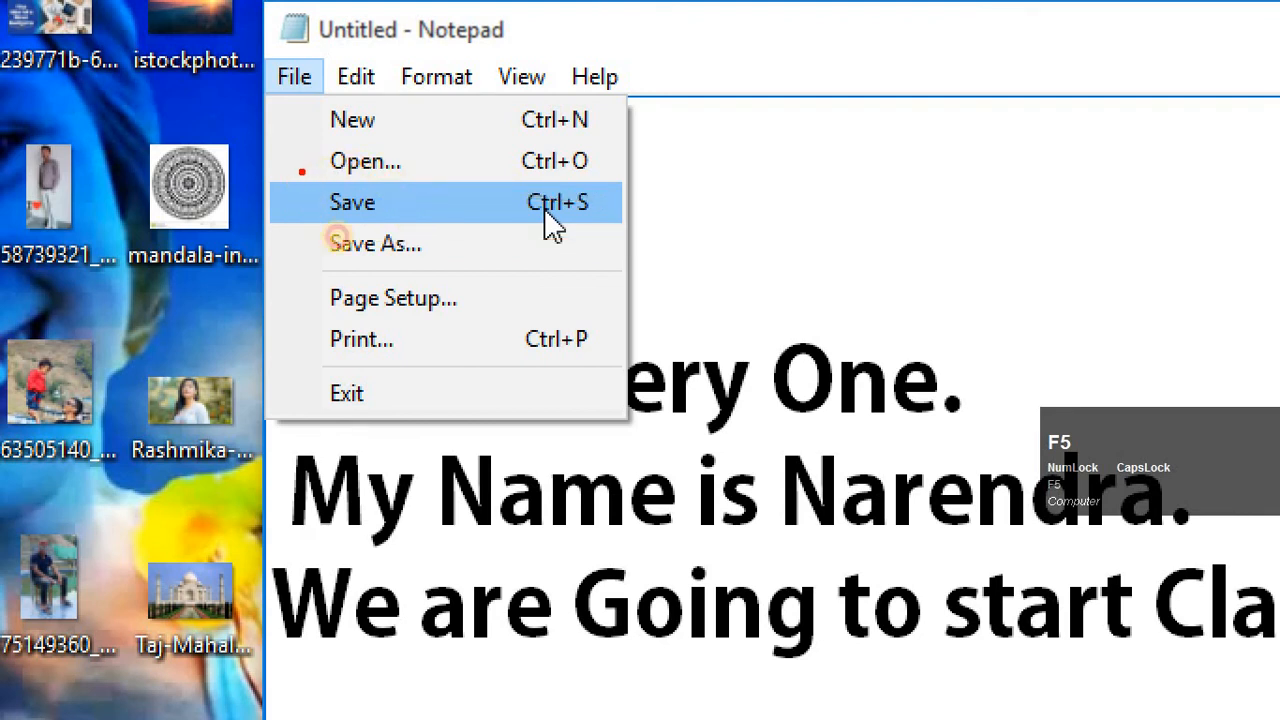
left_click(1174, 258)
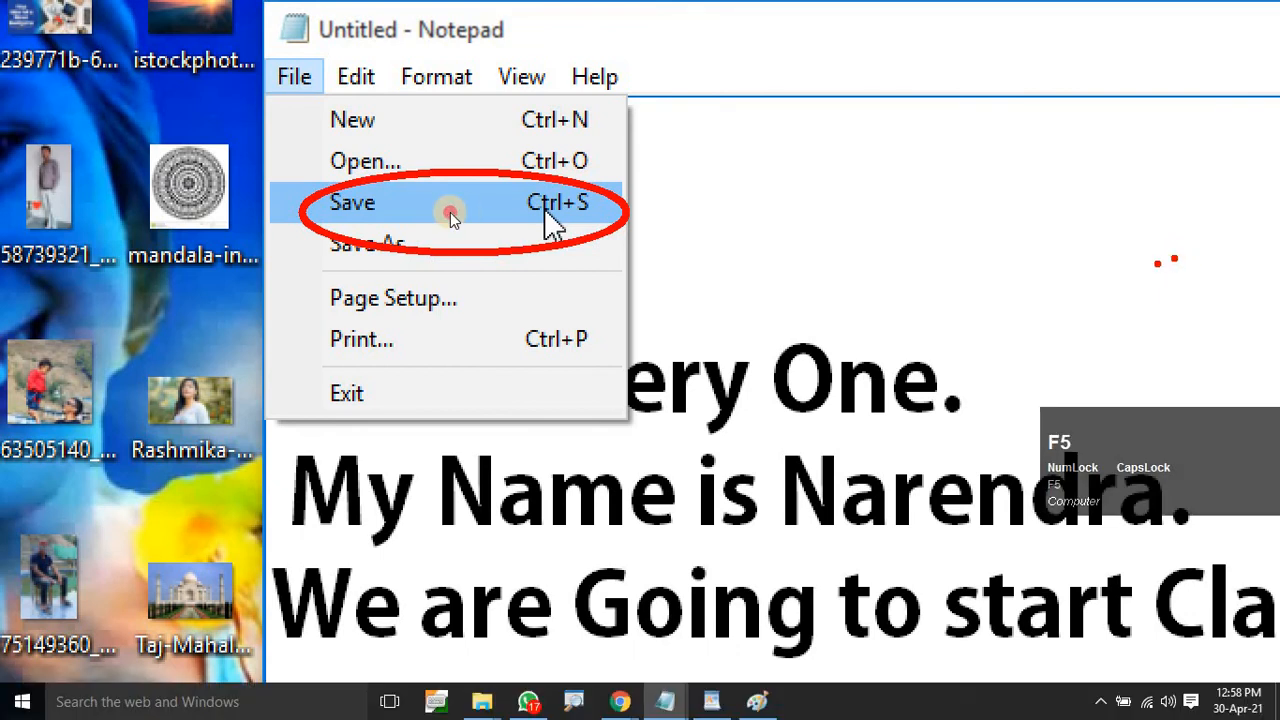
left_click(392, 298)
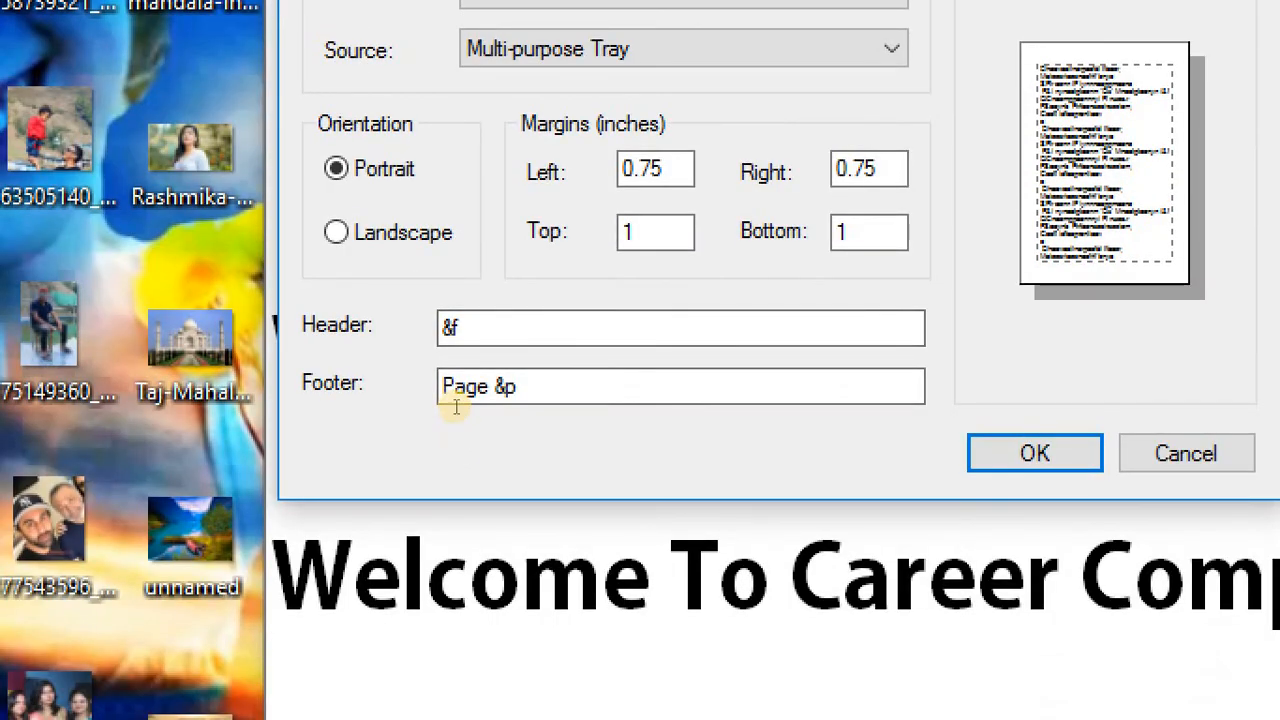
key("Escape")
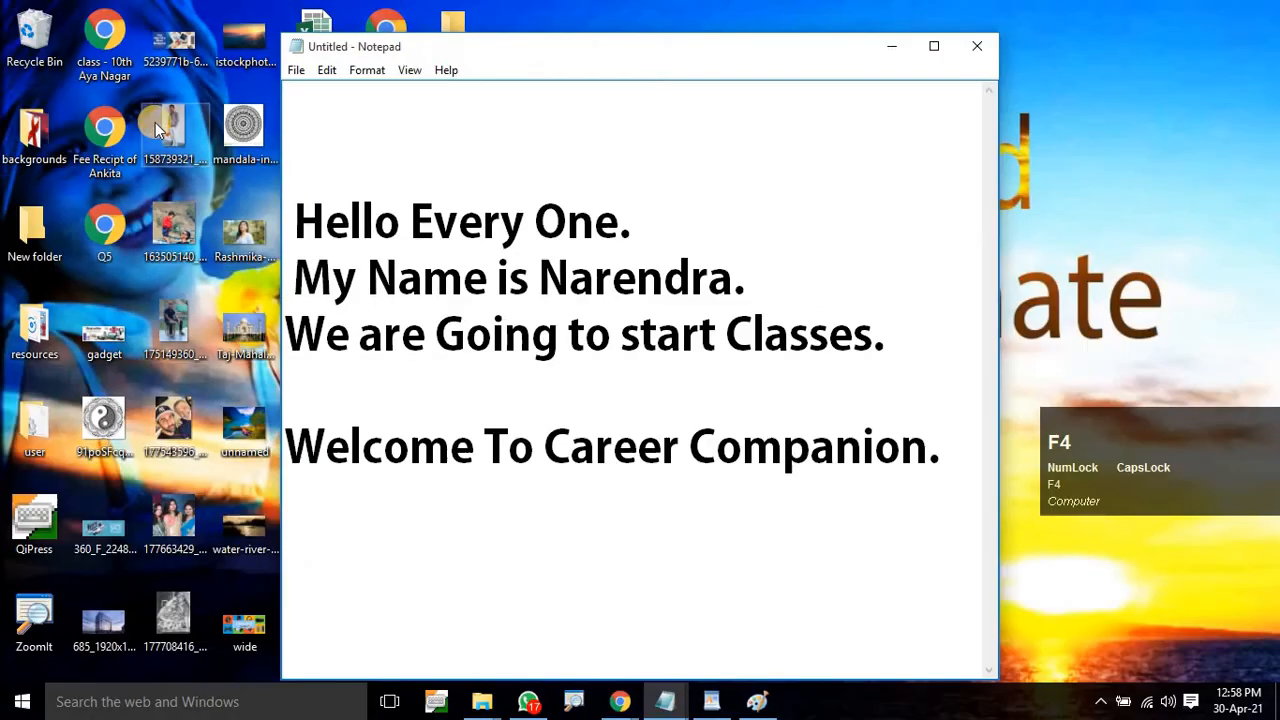
Start saving the Notepad document and choose the Desktop folder that holds the face drawing as its location.
left_click(298, 72)
left_click(325, 134)
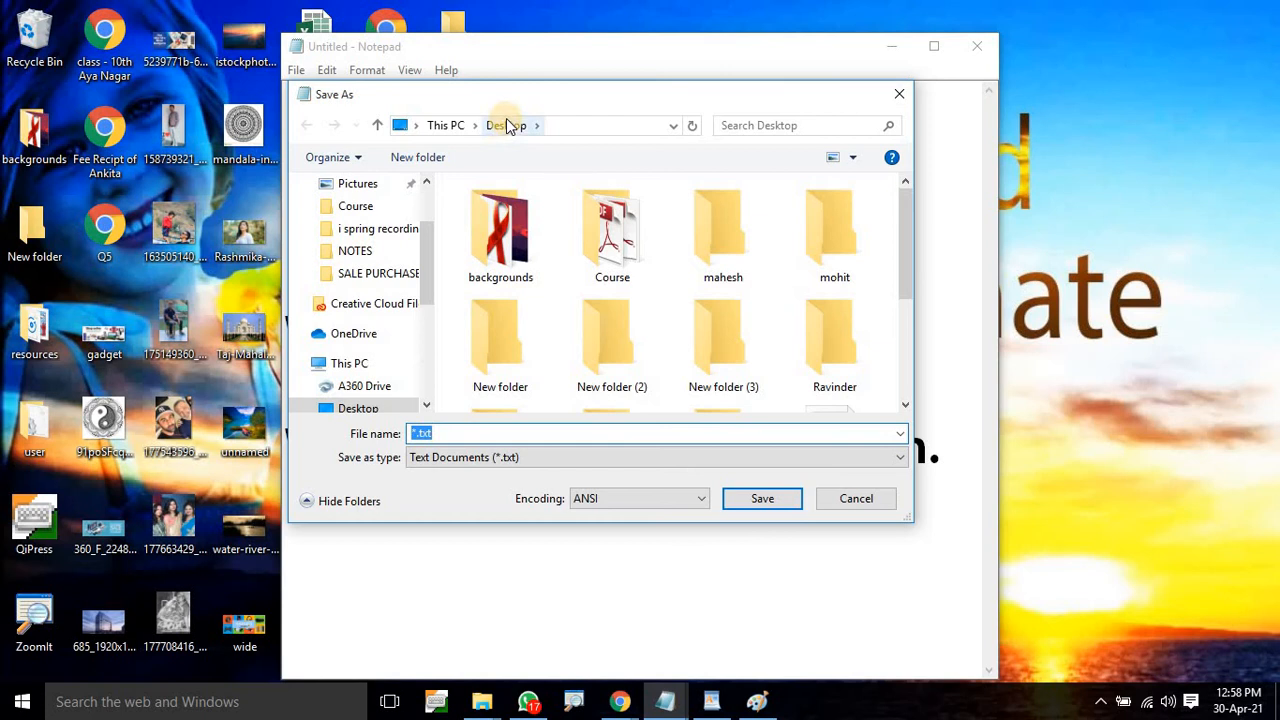
left_click_drag(432, 287, 431, 324)
left_click(381, 321)
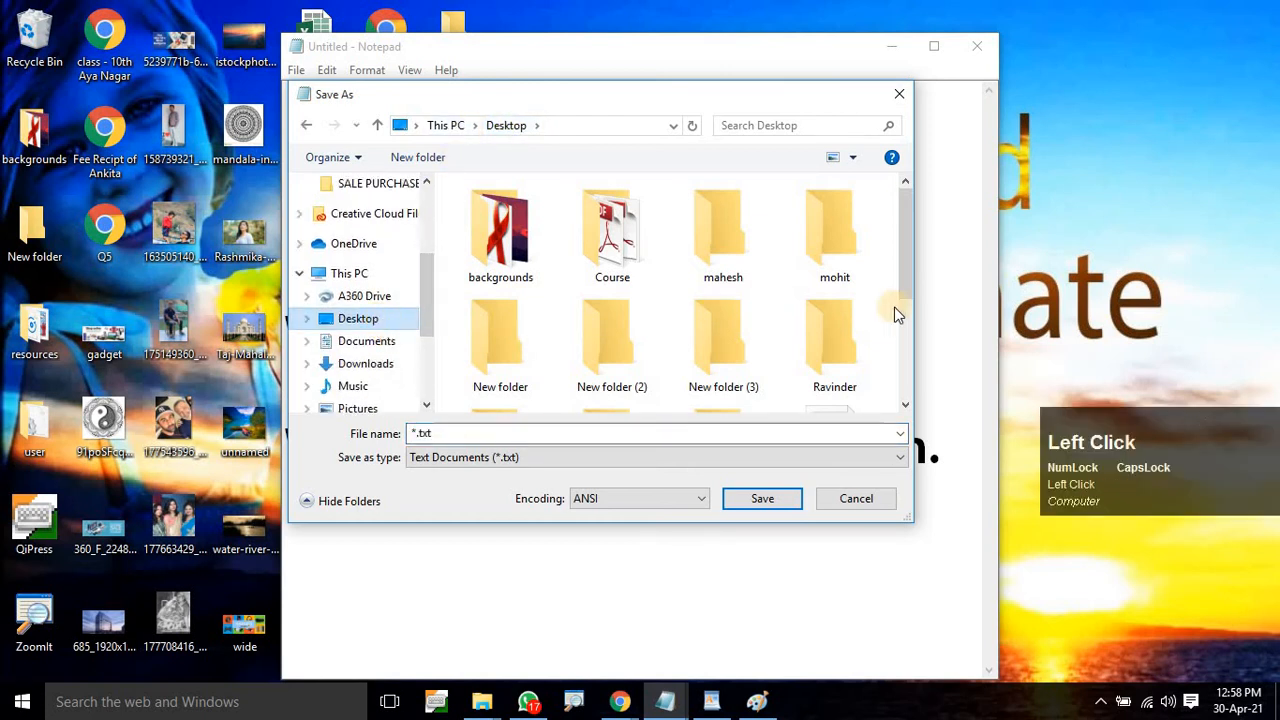
left_click_drag(904, 273, 800, 335)
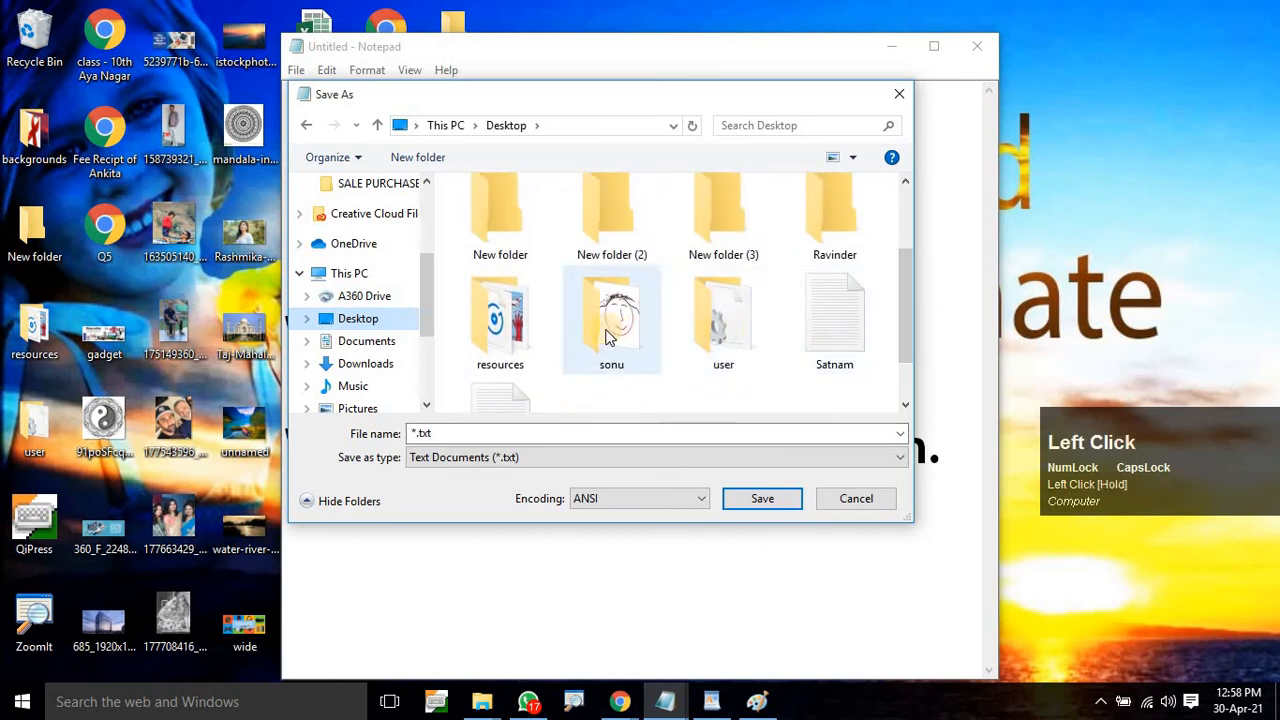
mouse_move(606, 337)
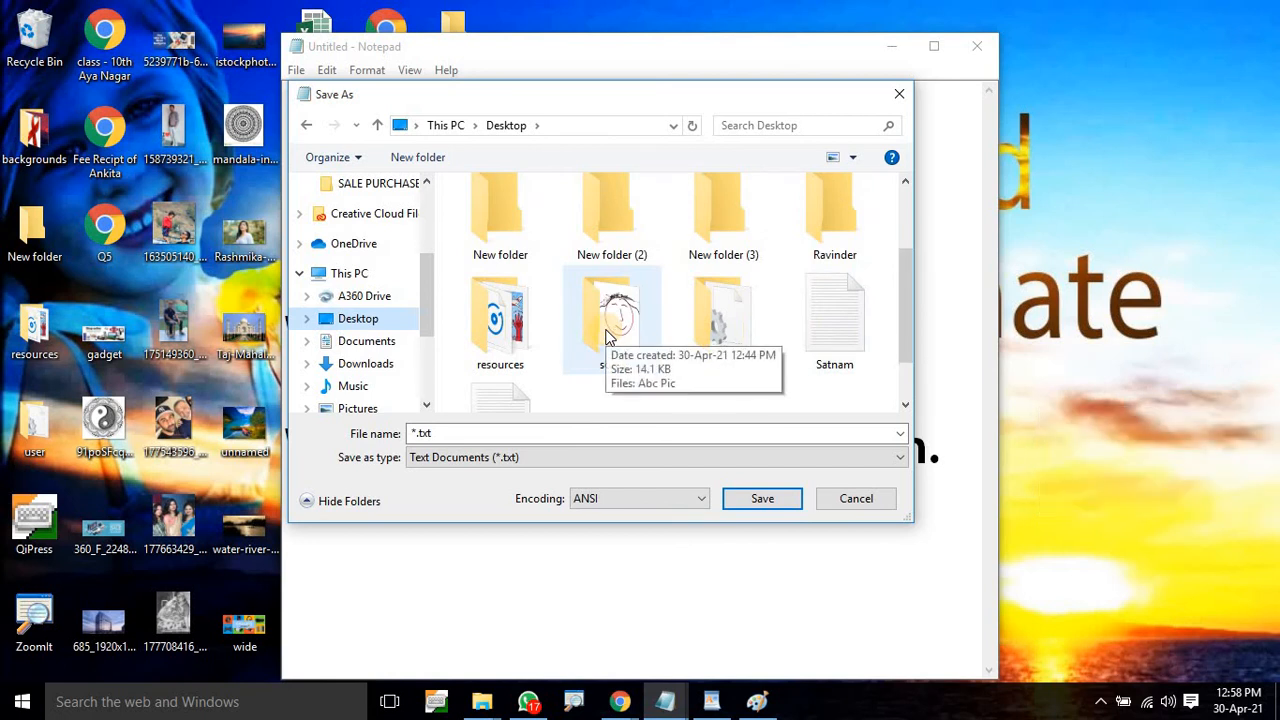
double_click(606, 337)
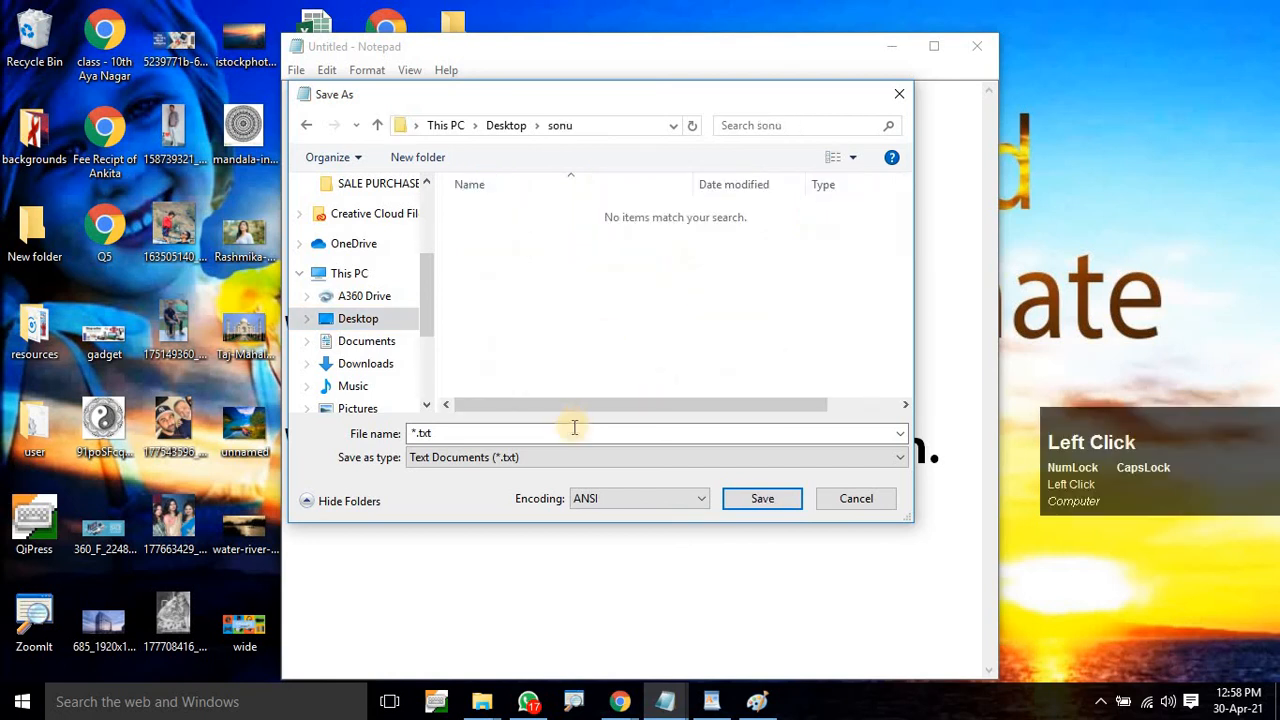
Name the text document CAREER and save it in the chosen folder.
left_click_drag(651, 100, 686, 104)
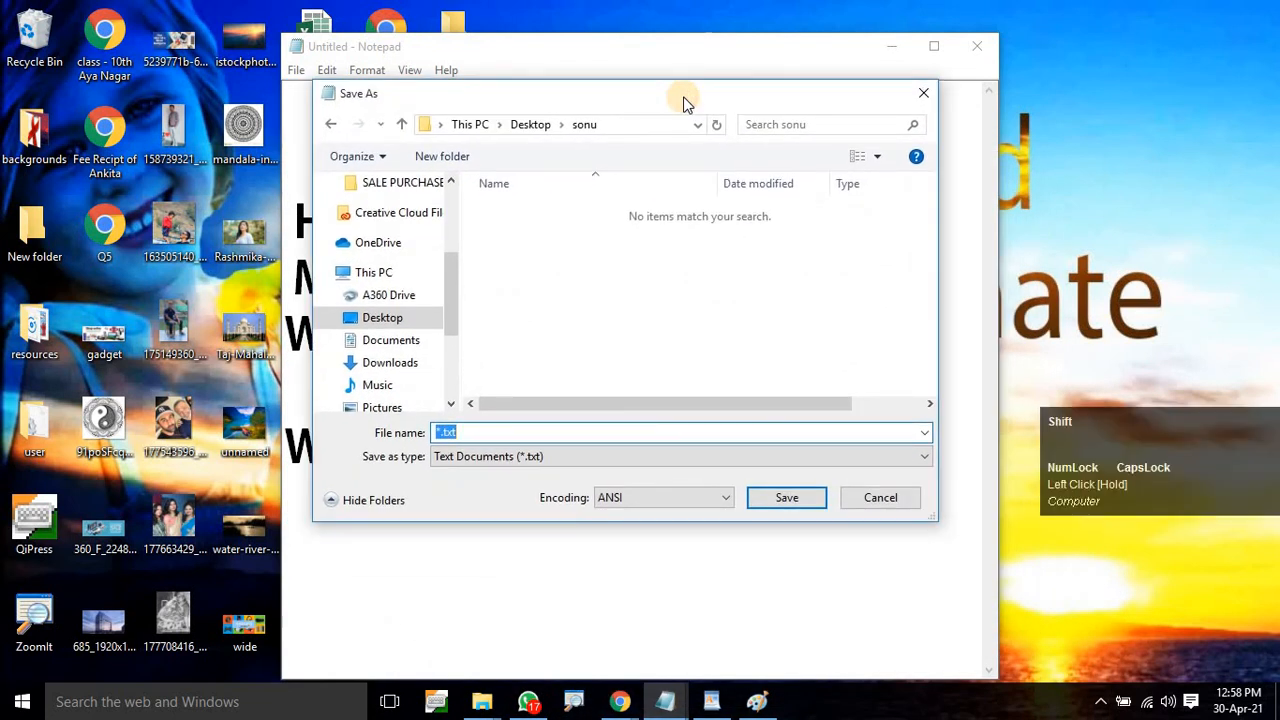
type("caRE")
key("BackSpace")
key("BackSpace")
type("CAREER")
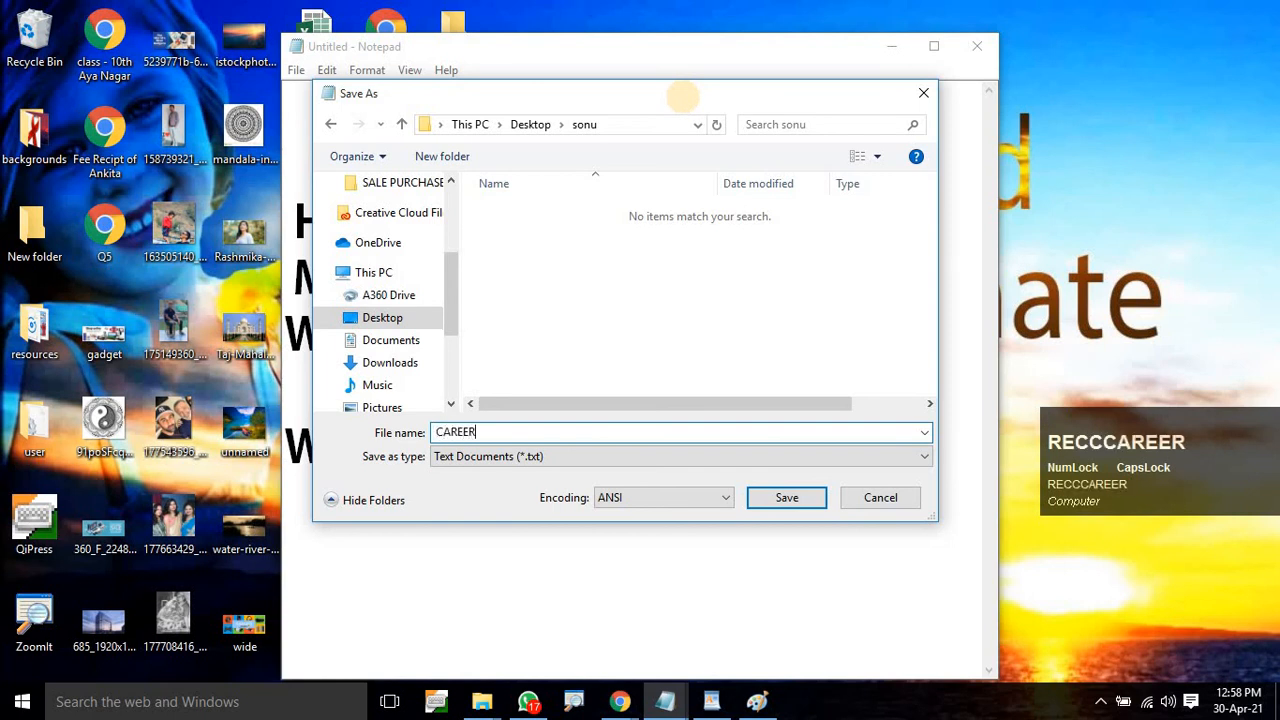
key("Return")
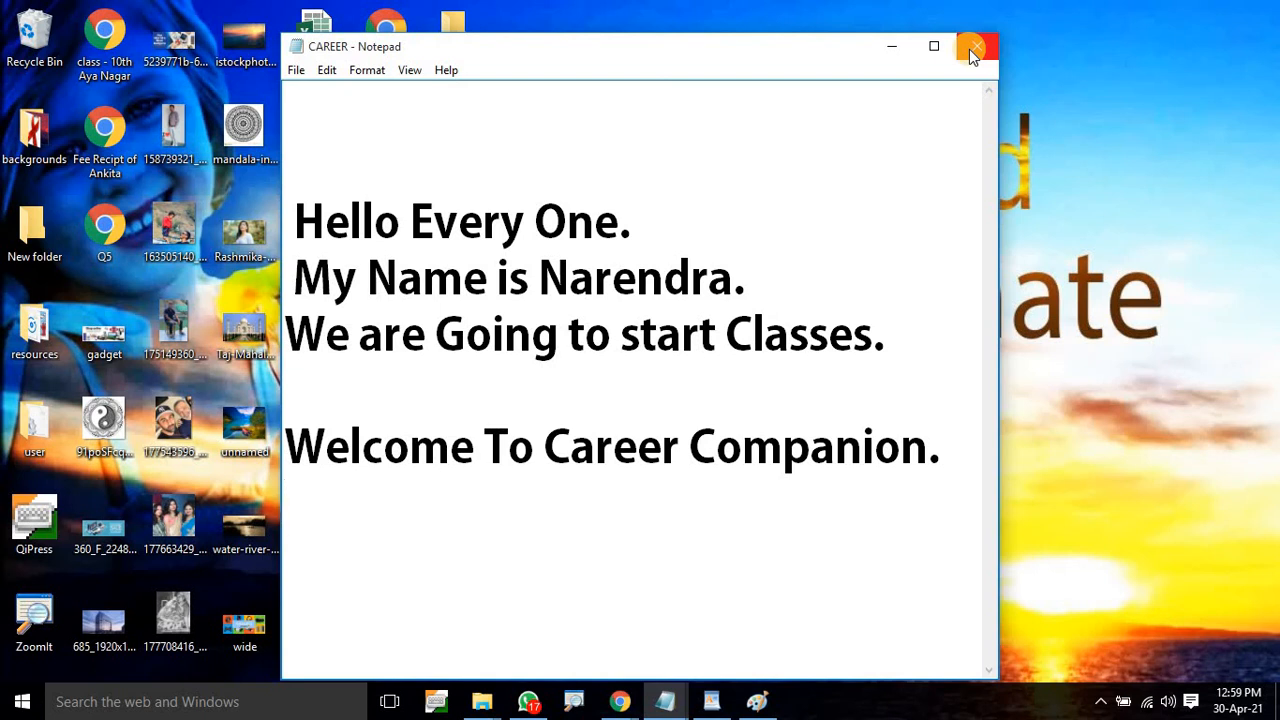
Close the Notepad document and point out the desktop folder with the face drawing in a magnified view.
left_click(969, 49)
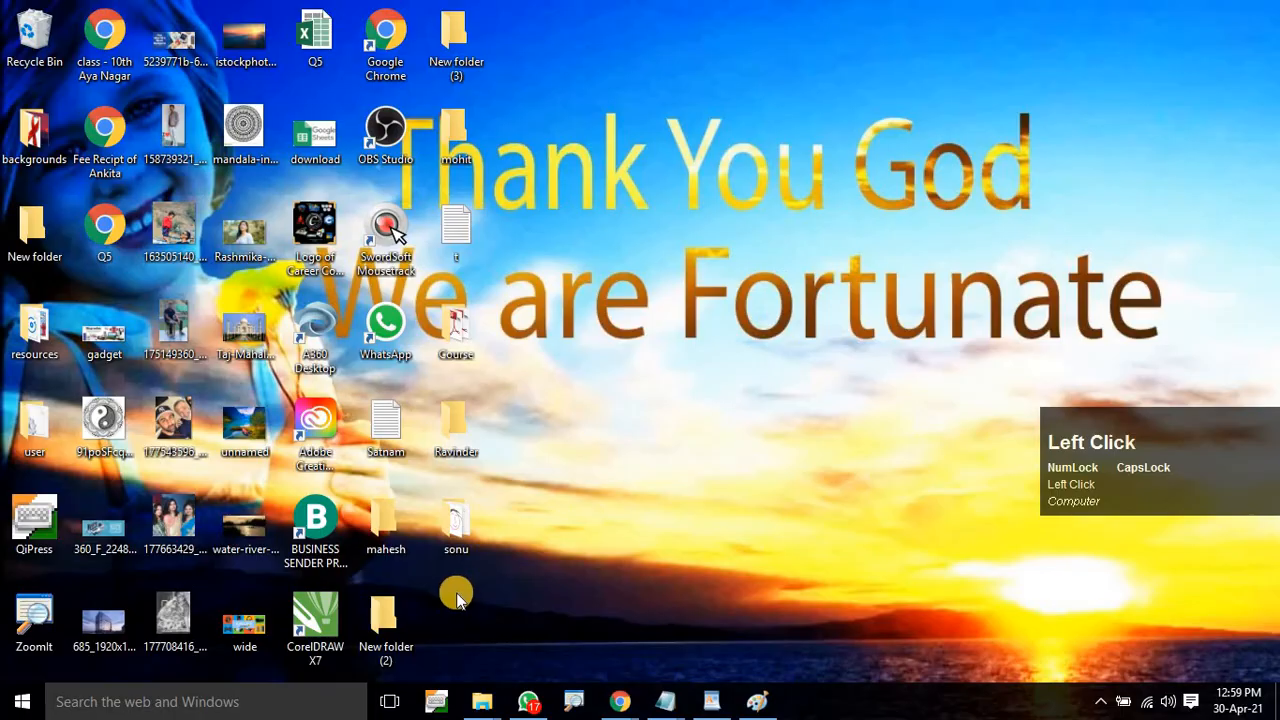
key("F4")
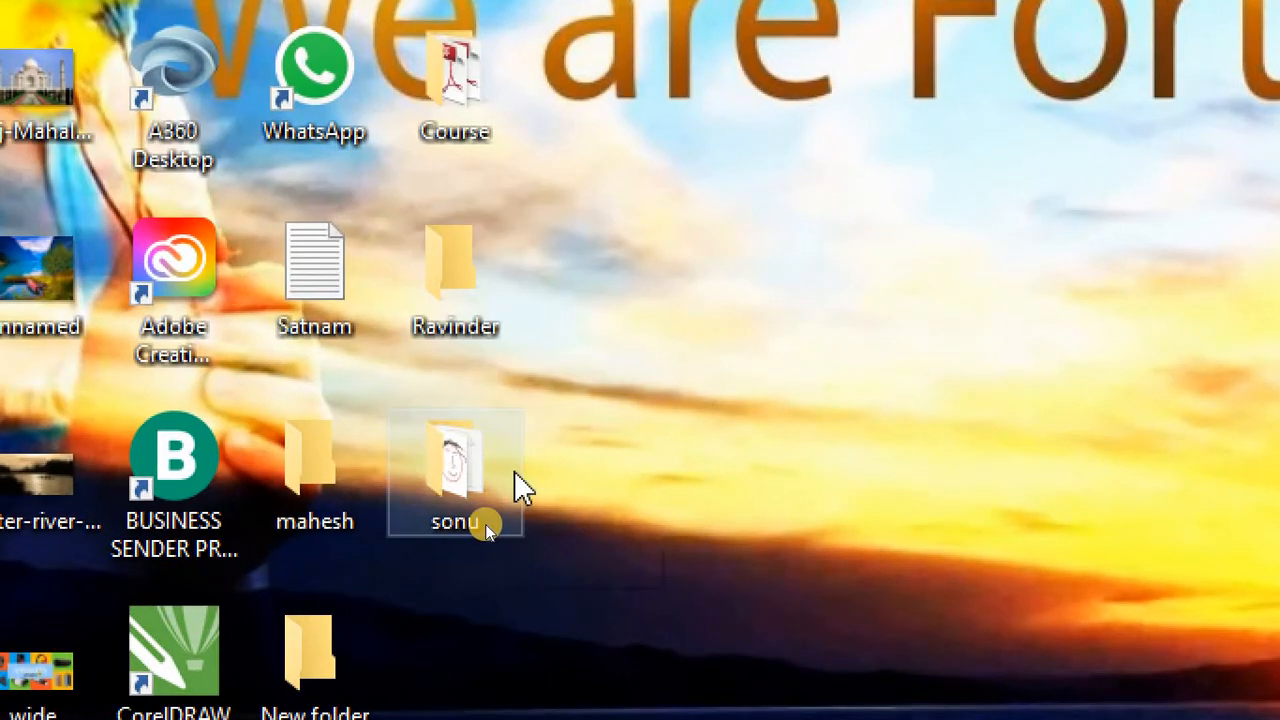
mouse_move(514, 471)
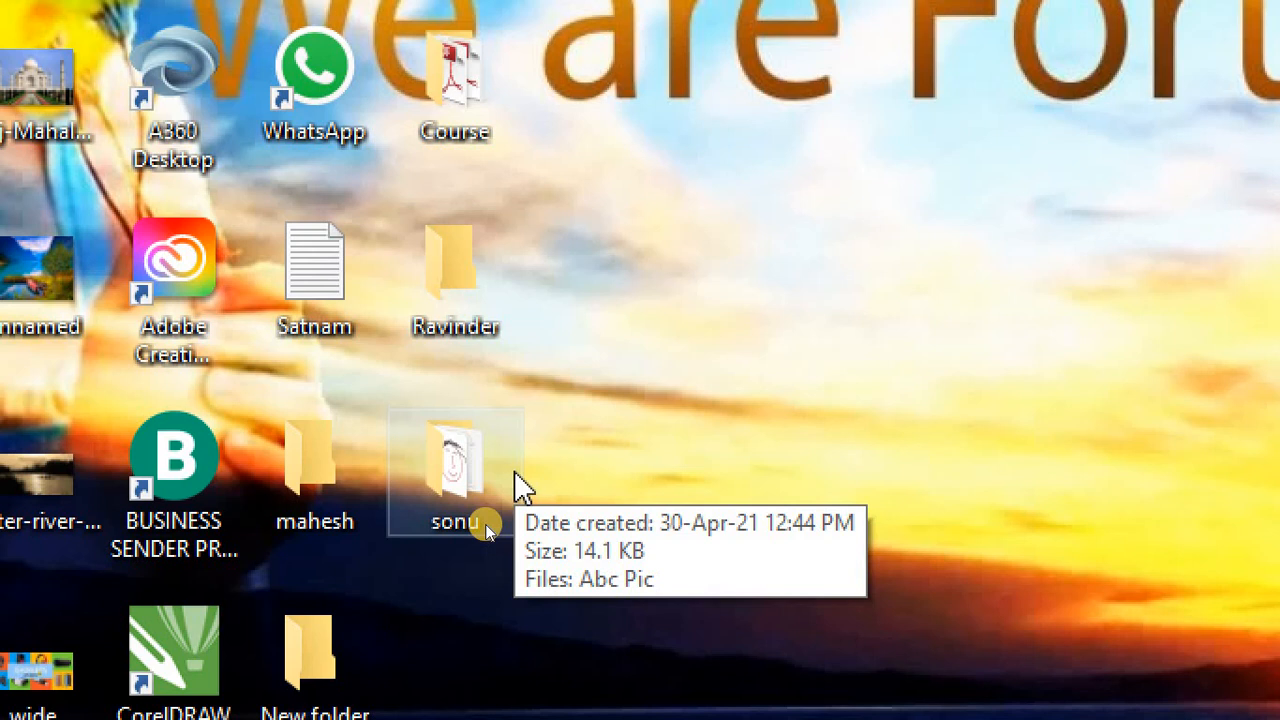
Open the desktop folder with the face drawing, check the CAREER document's text, and review the folder's contents again before closing it.
double_click(449, 486)
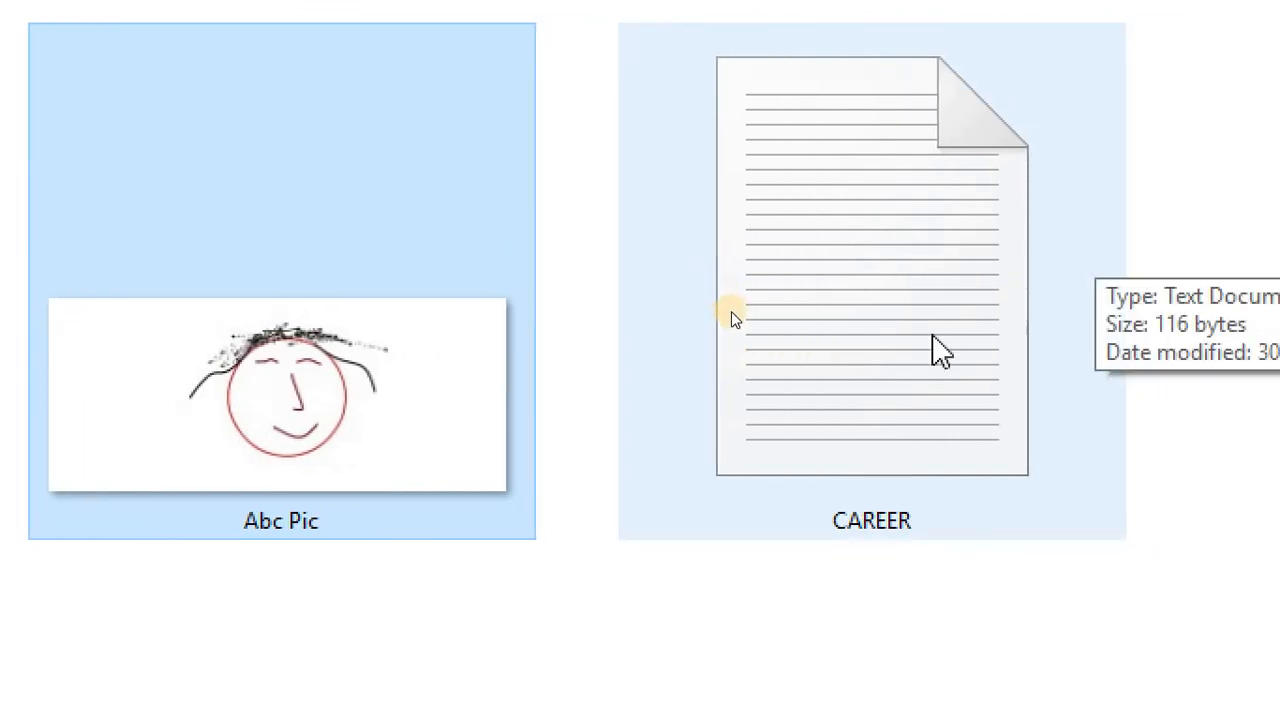
double_click(731, 313)
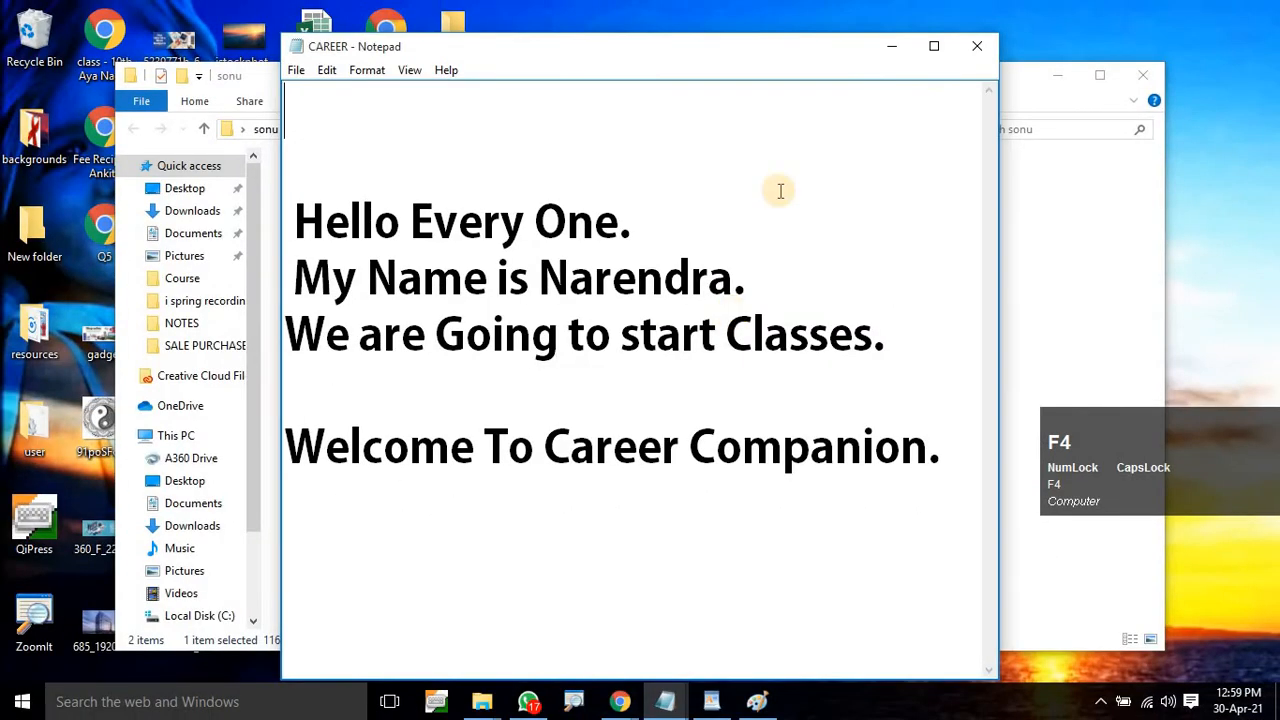
left_click(975, 43)
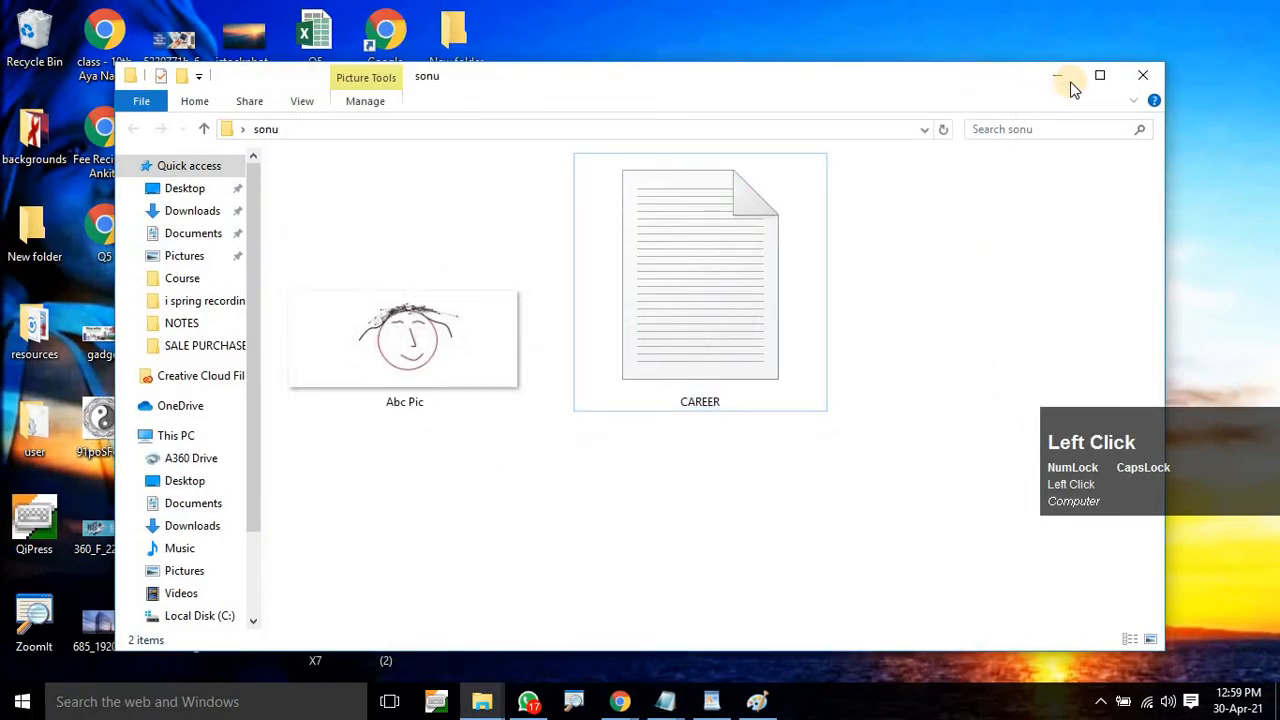
left_click(1143, 75)
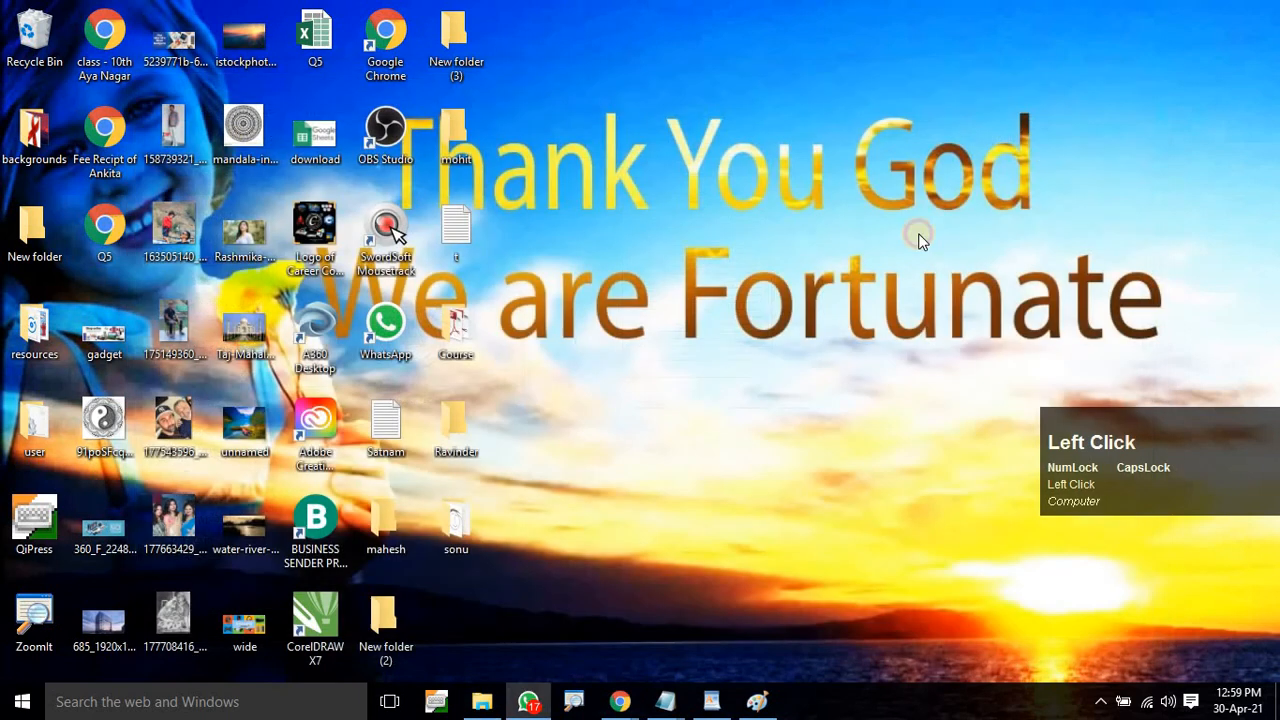
double_click(460, 506)
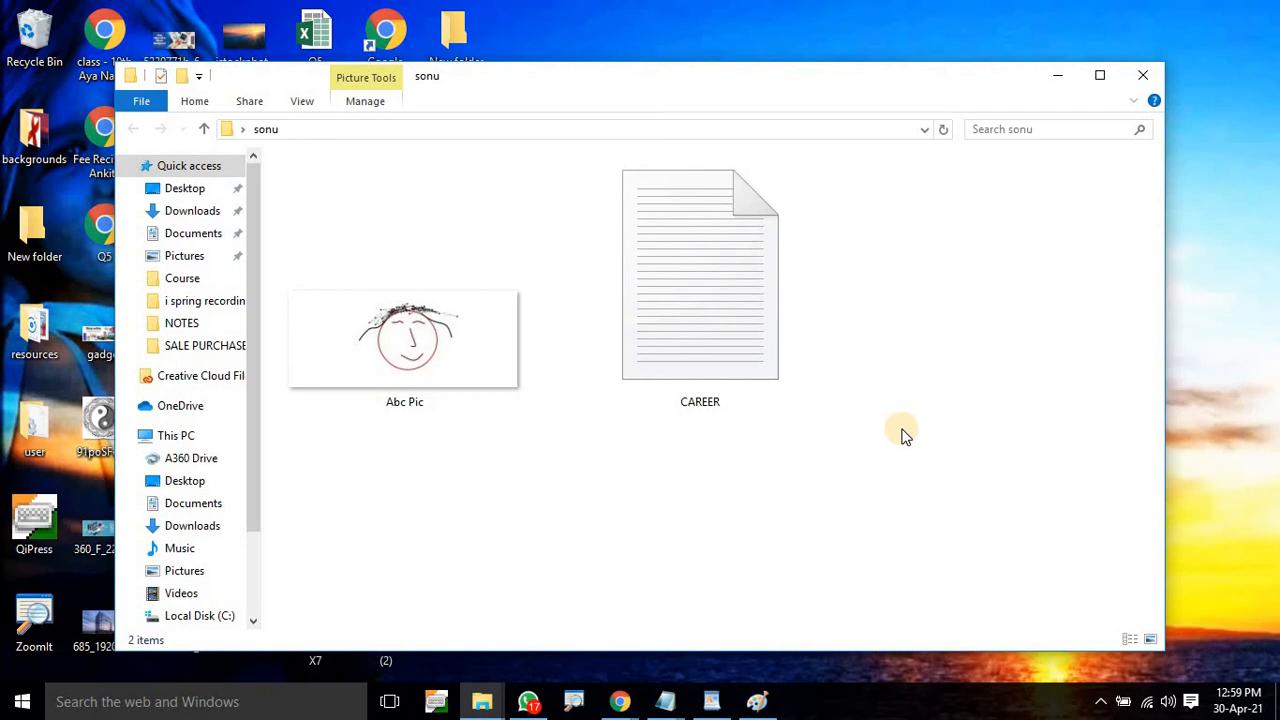
left_click(1141, 75)
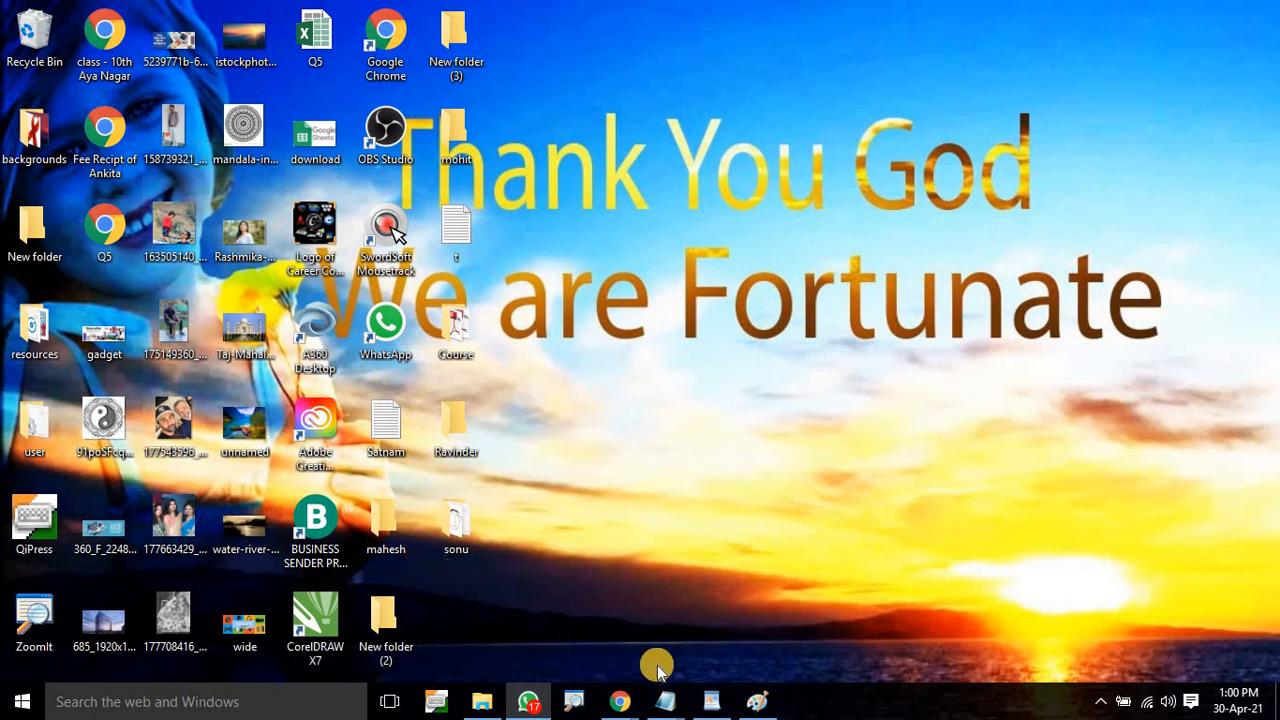
Bring up the untitled Notepad document listing the Folder steps and move its window to the middle of the desktop.
left_click(665, 701)
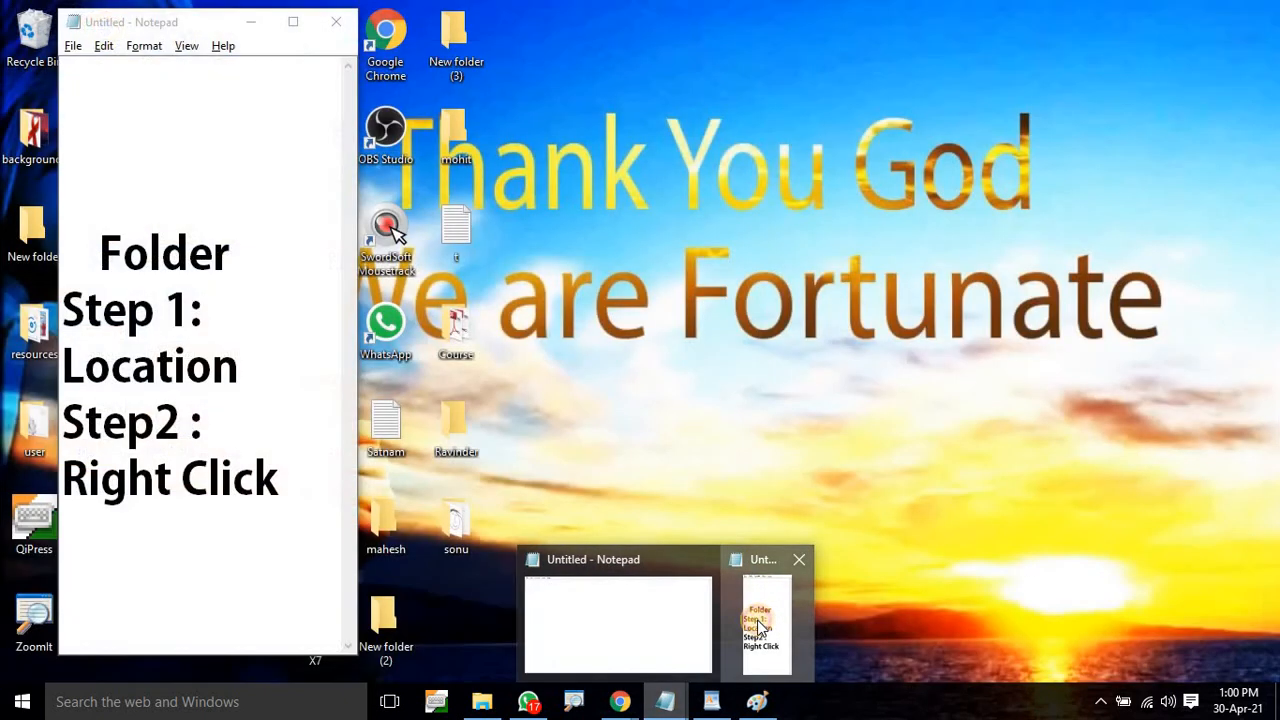
left_click(766, 622)
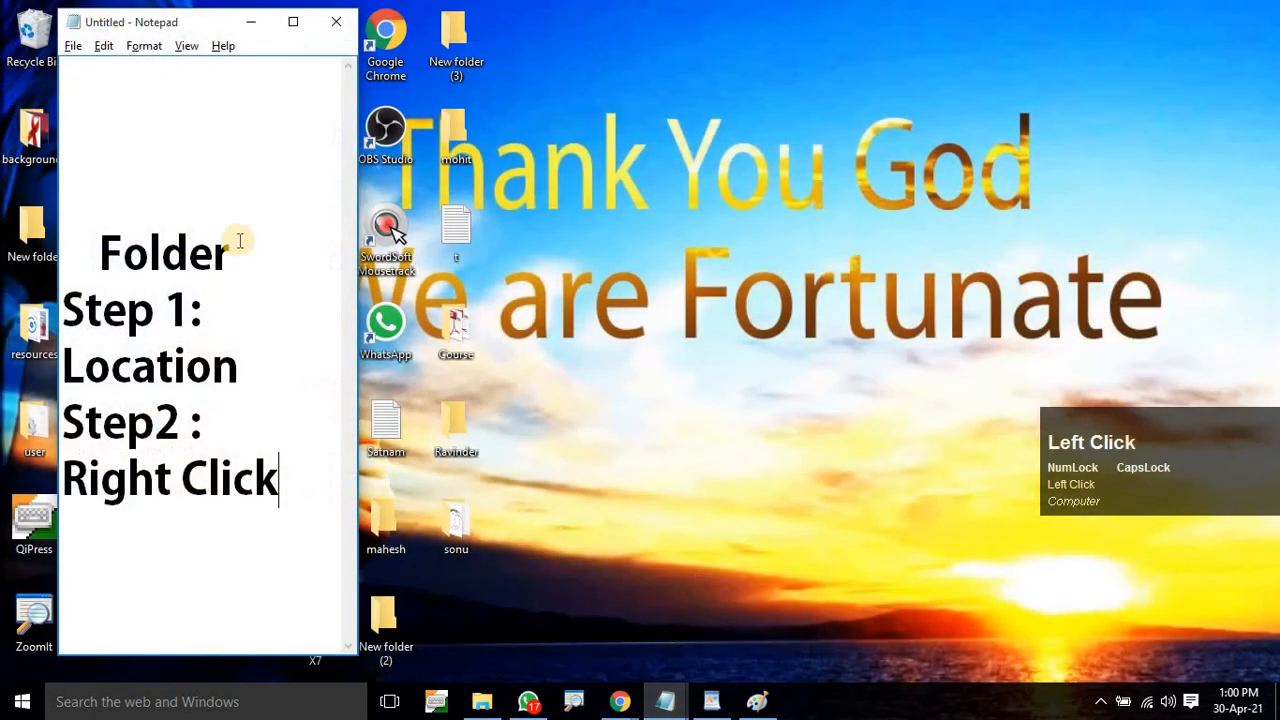
left_click(287, 25)
left_click_drag(273, 4, 662, 56)
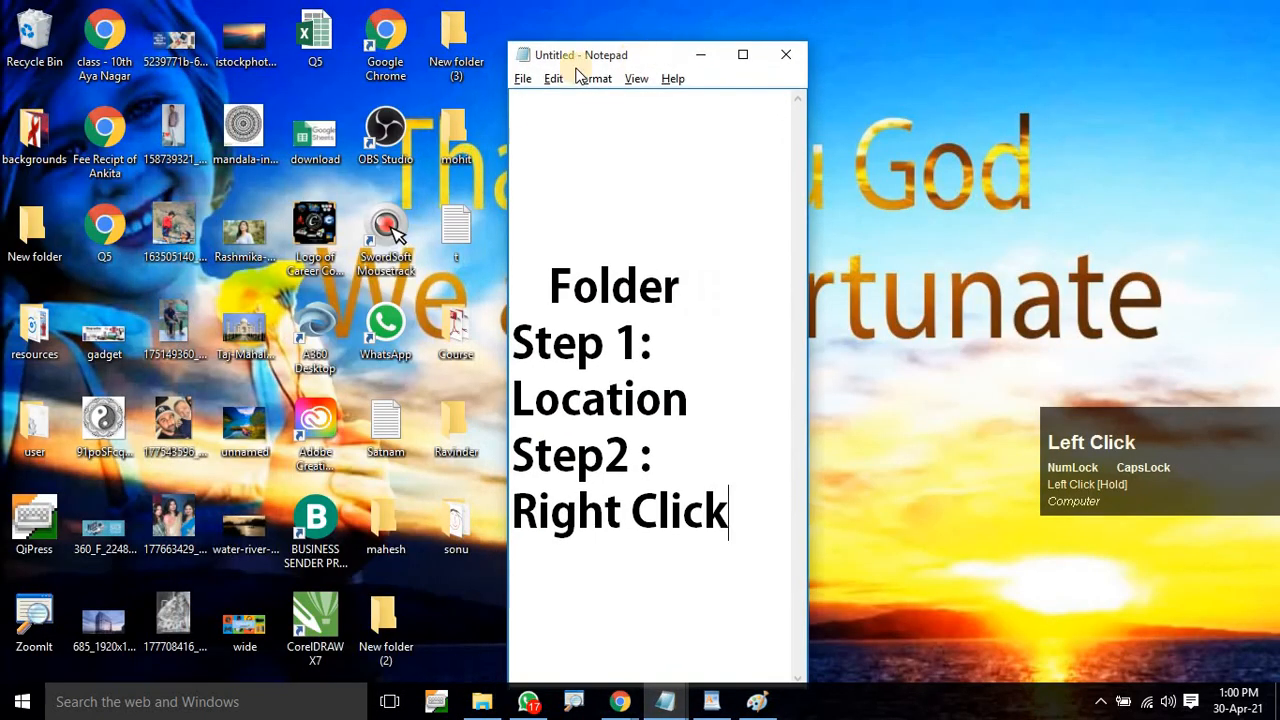
Start saving the Folder steps document and choose the Desktop folder that holds the face drawing as its location.
left_click(521, 79)
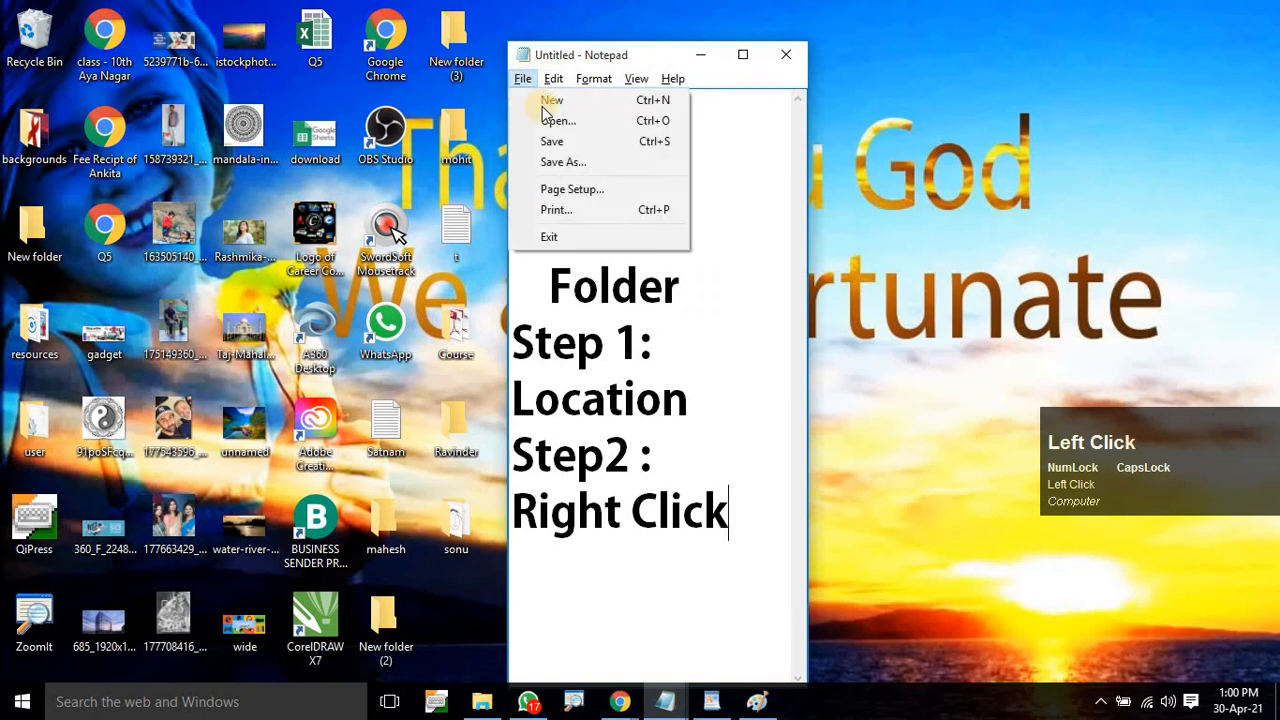
left_click(596, 142)
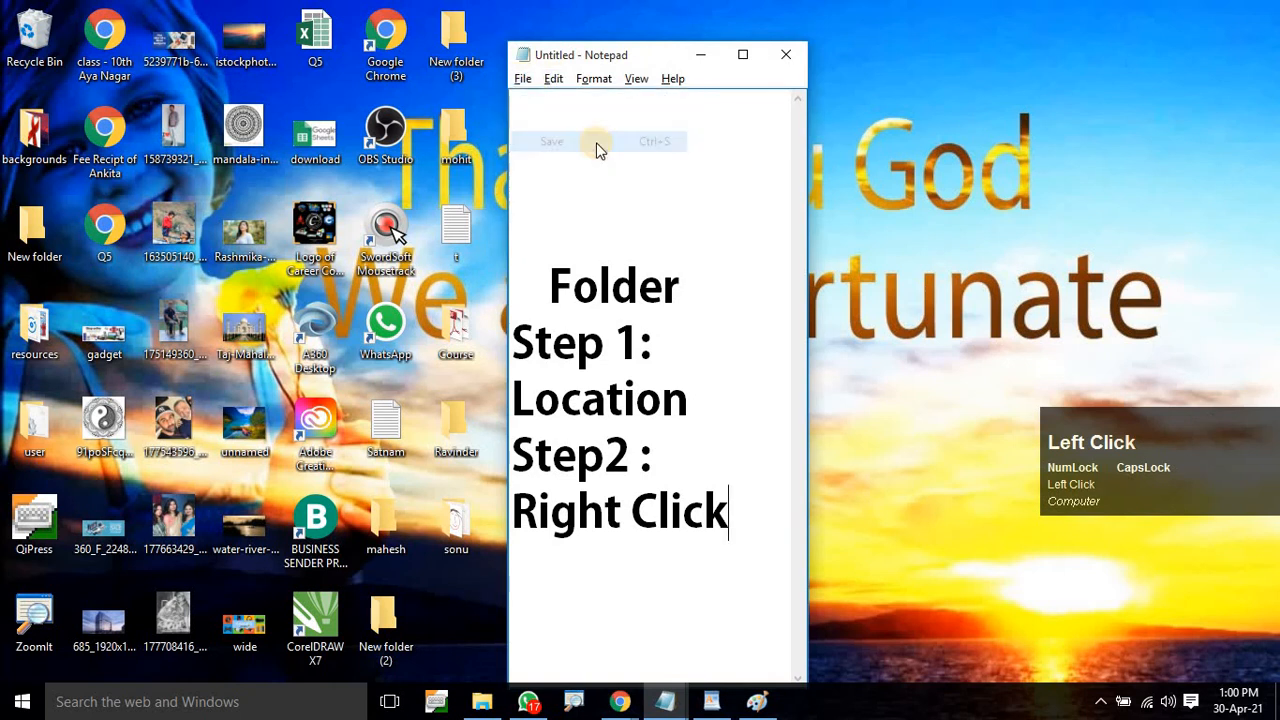
left_click_drag(589, 103, 476, 73)
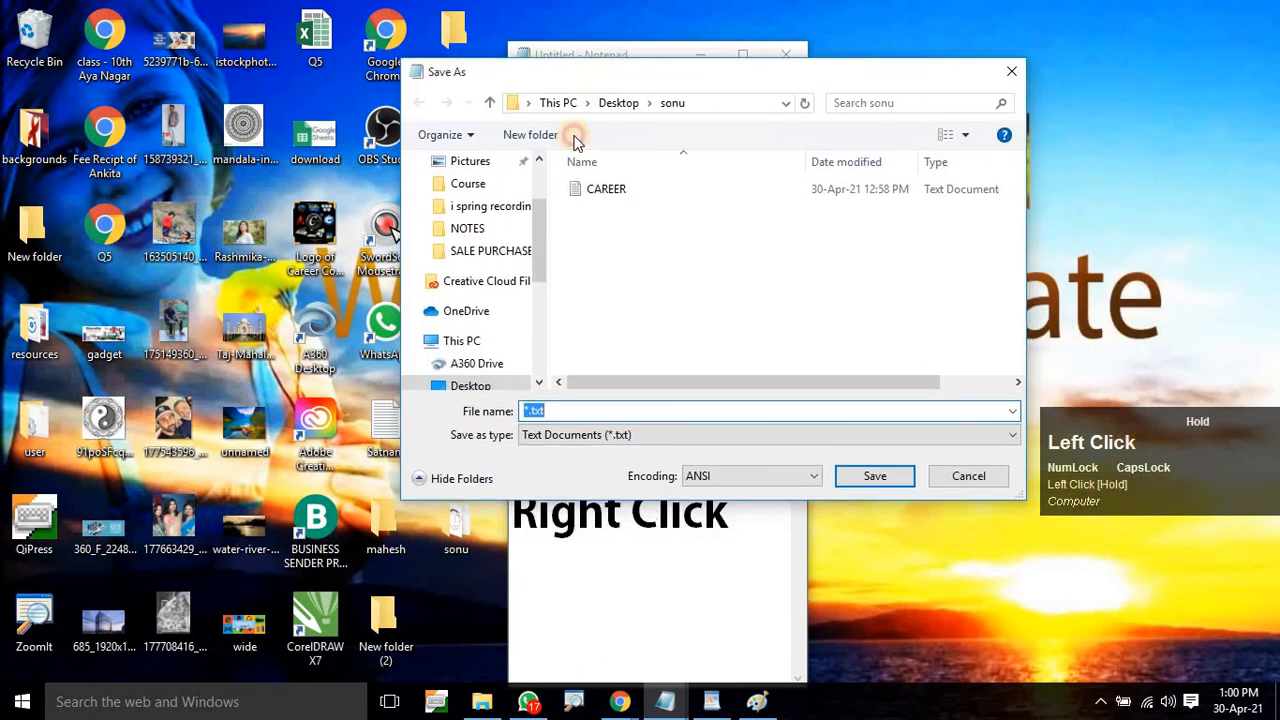
left_click(470, 384)
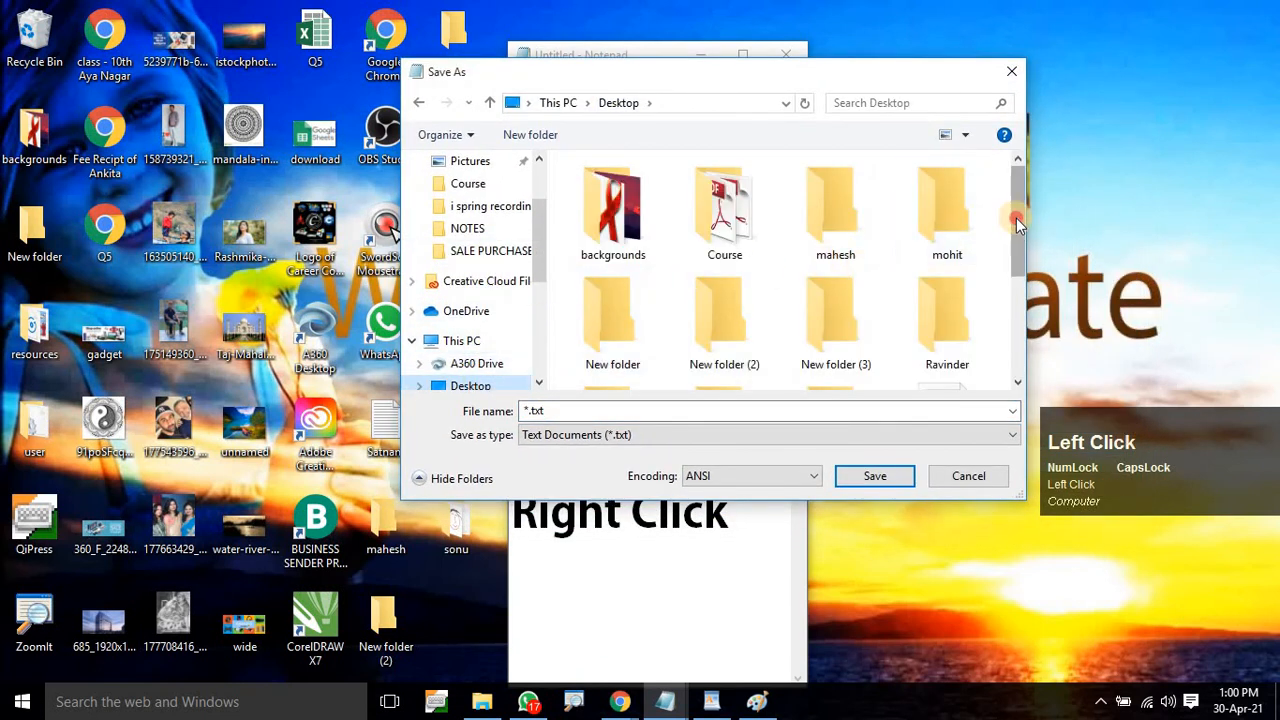
left_click_drag(1016, 218, 775, 270)
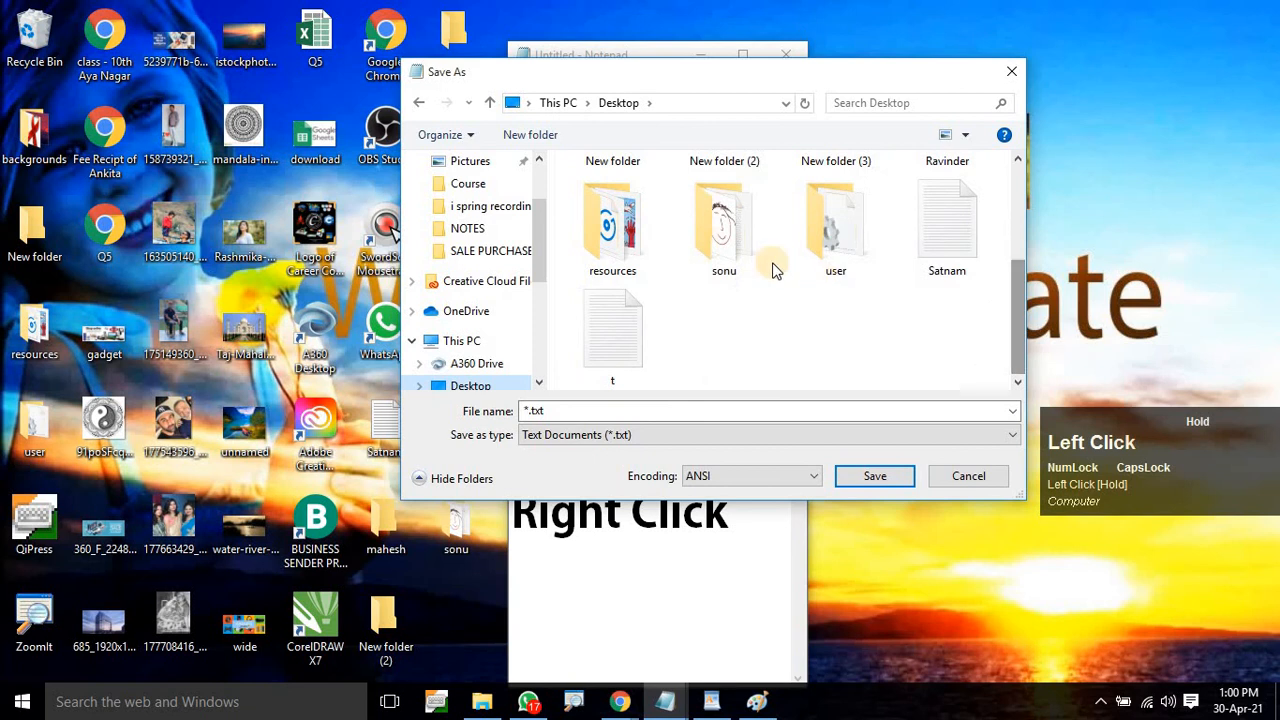
double_click(708, 258)
Name the Folder steps document with a person's first name, save it in the chosen folder, and close it.
double_click(617, 408)
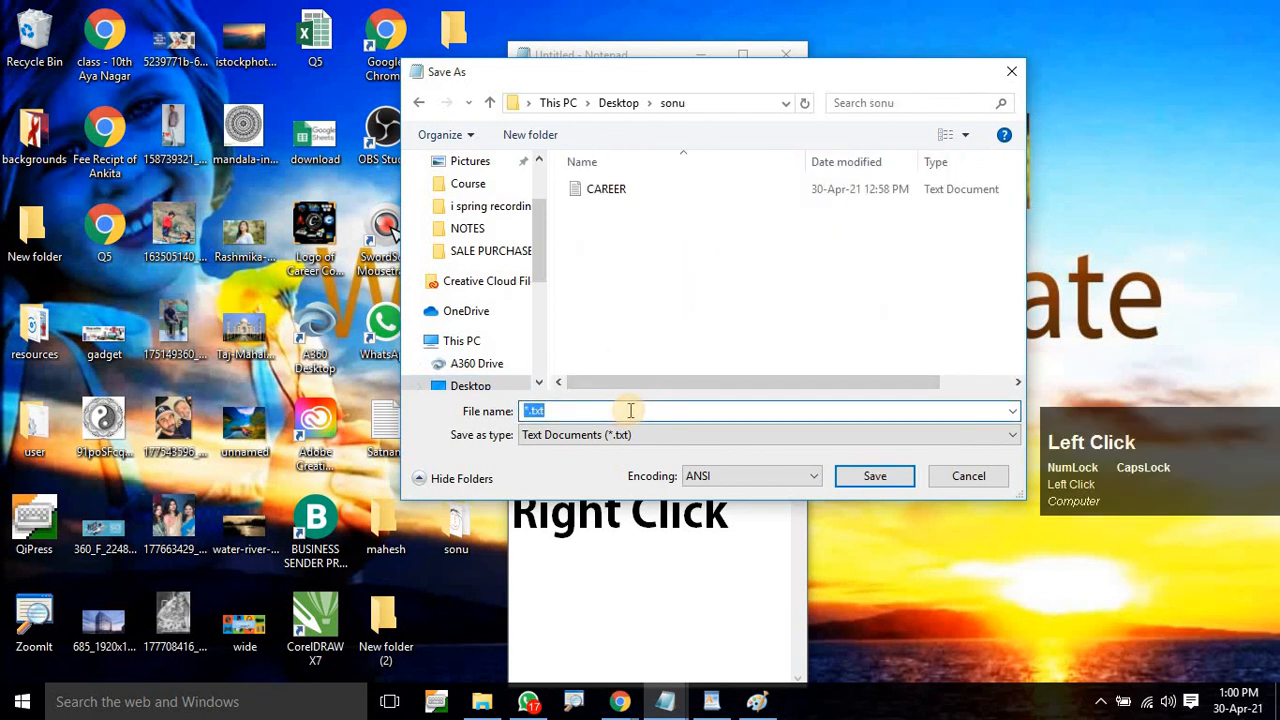
type("GULSHAN")
key("Return")
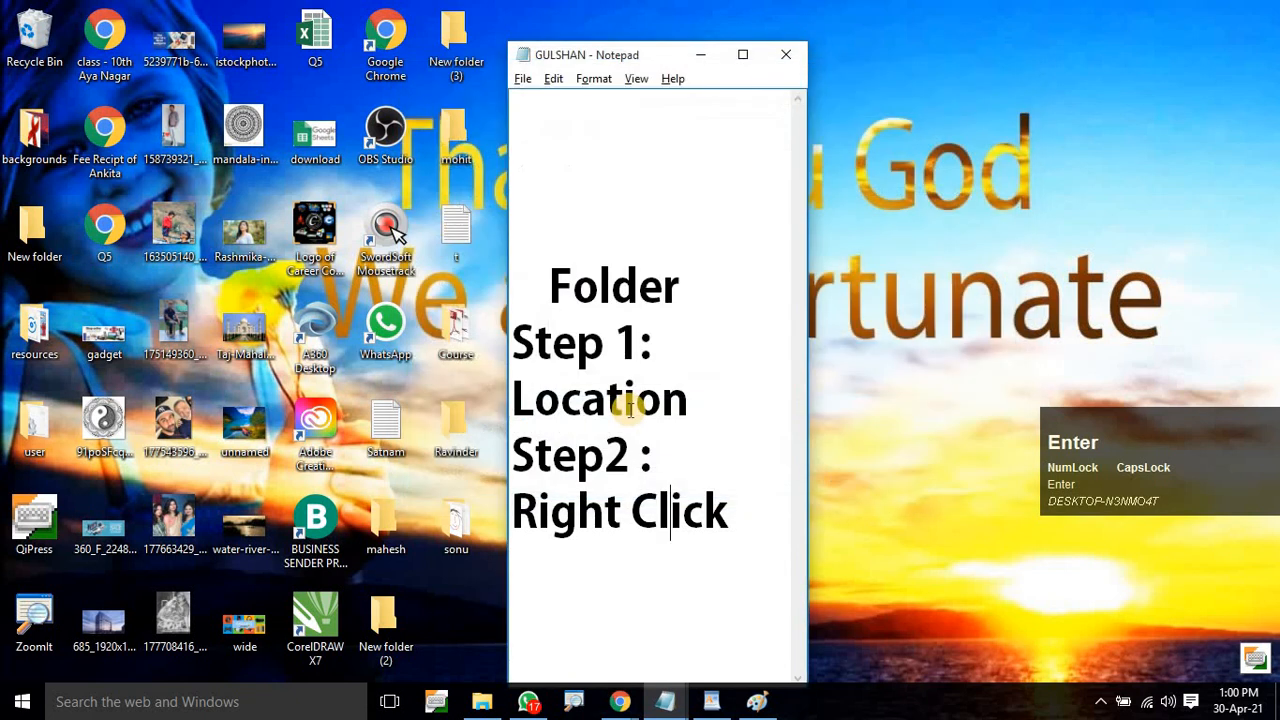
left_click(783, 77)
Open the desktop folder with the face drawing, point out the newly saved text file in a magnified view, and close the folder.
double_click(465, 530)
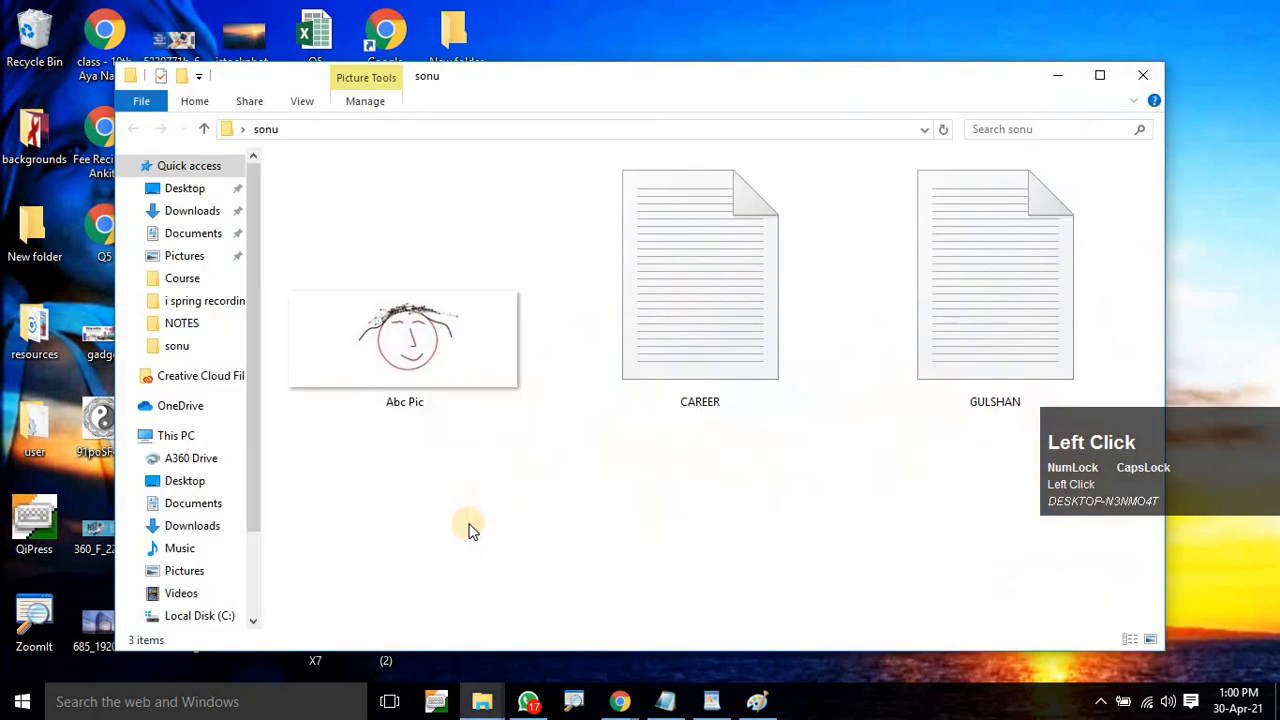
left_click(1016, 398)
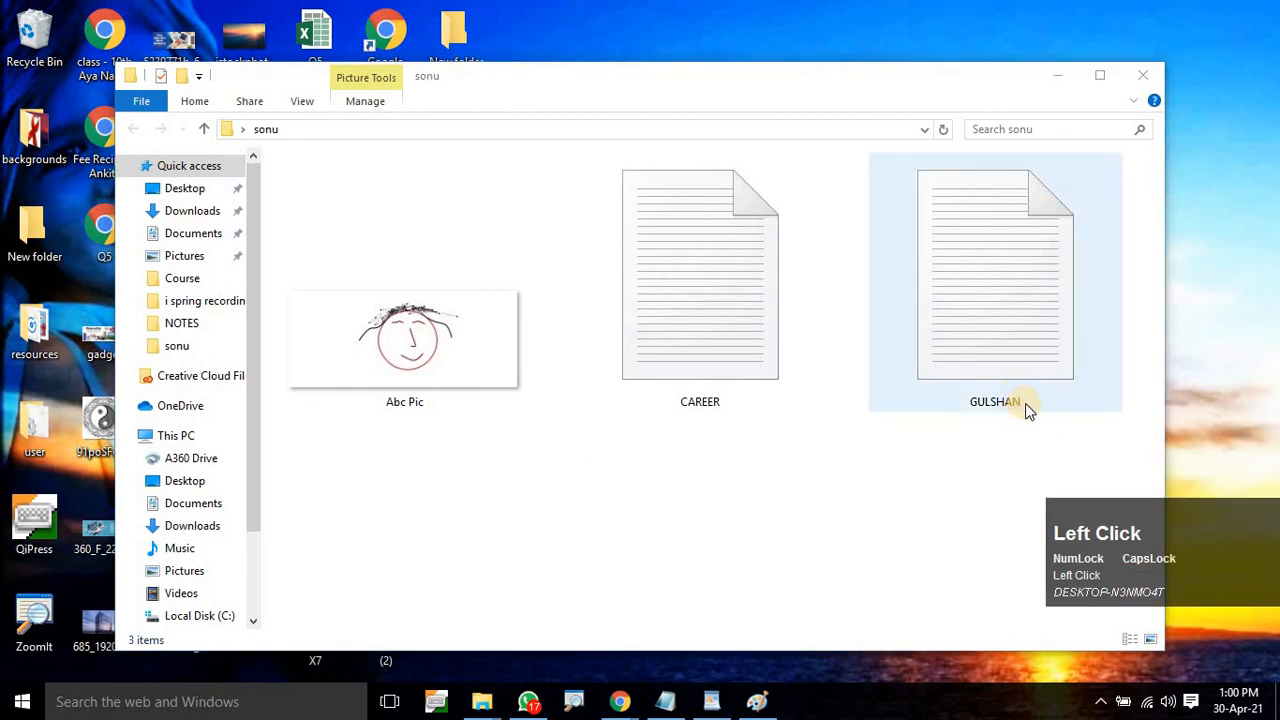
key("F4")
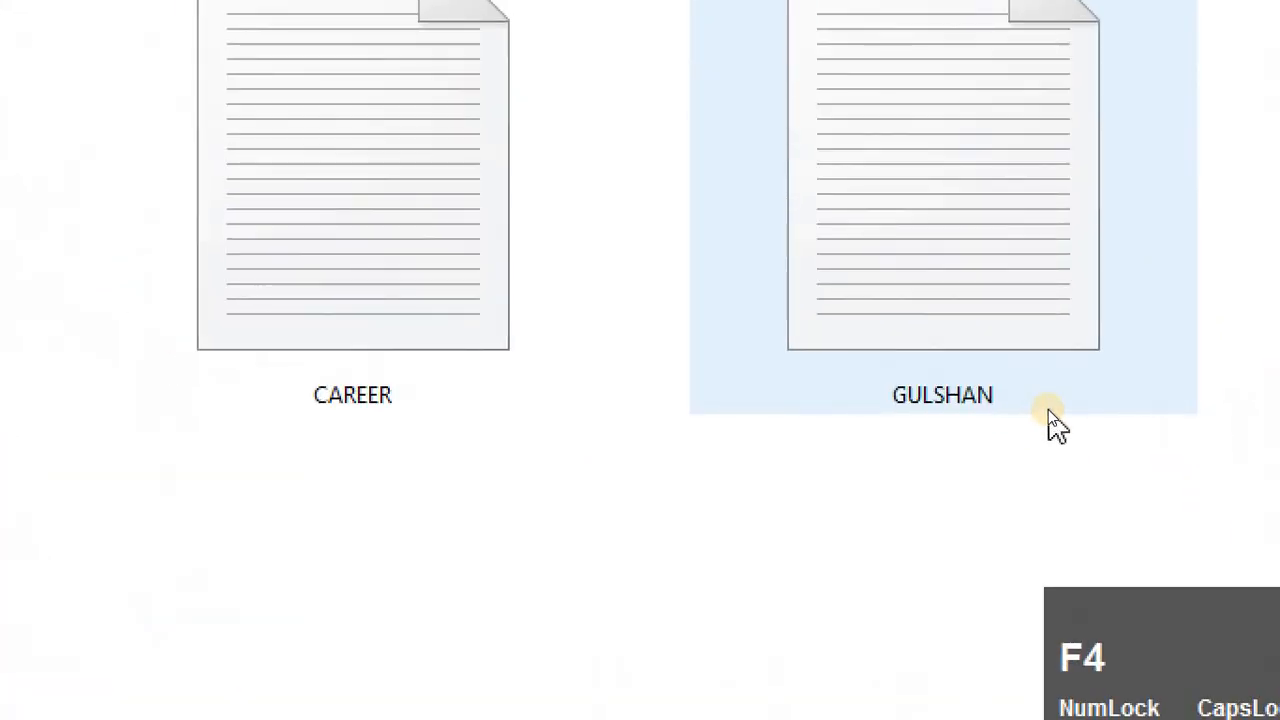
key("F4")
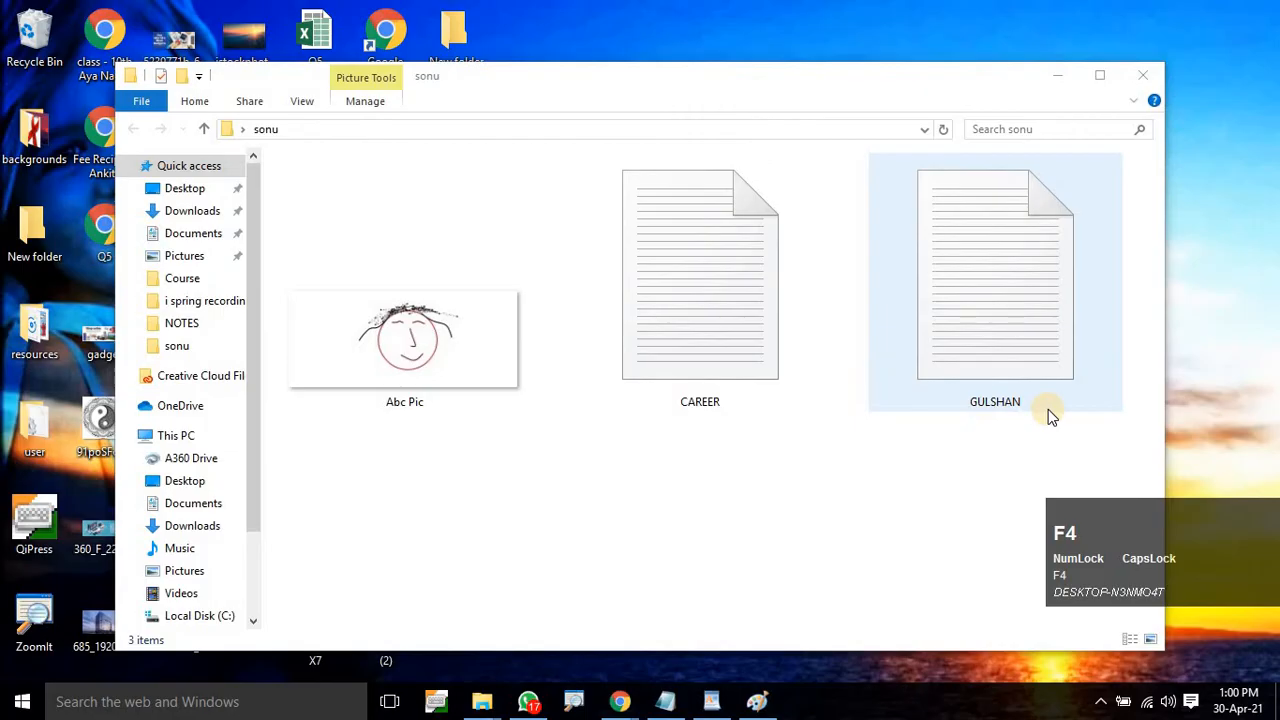
left_click(1158, 75)
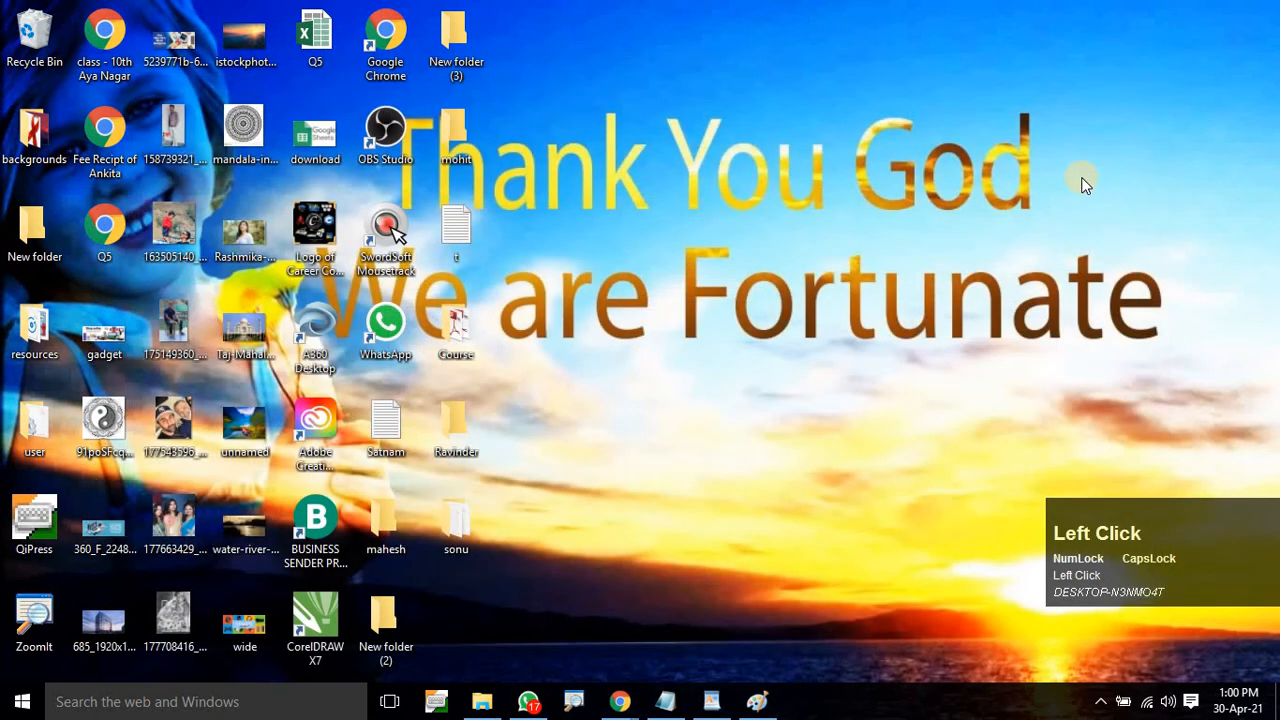